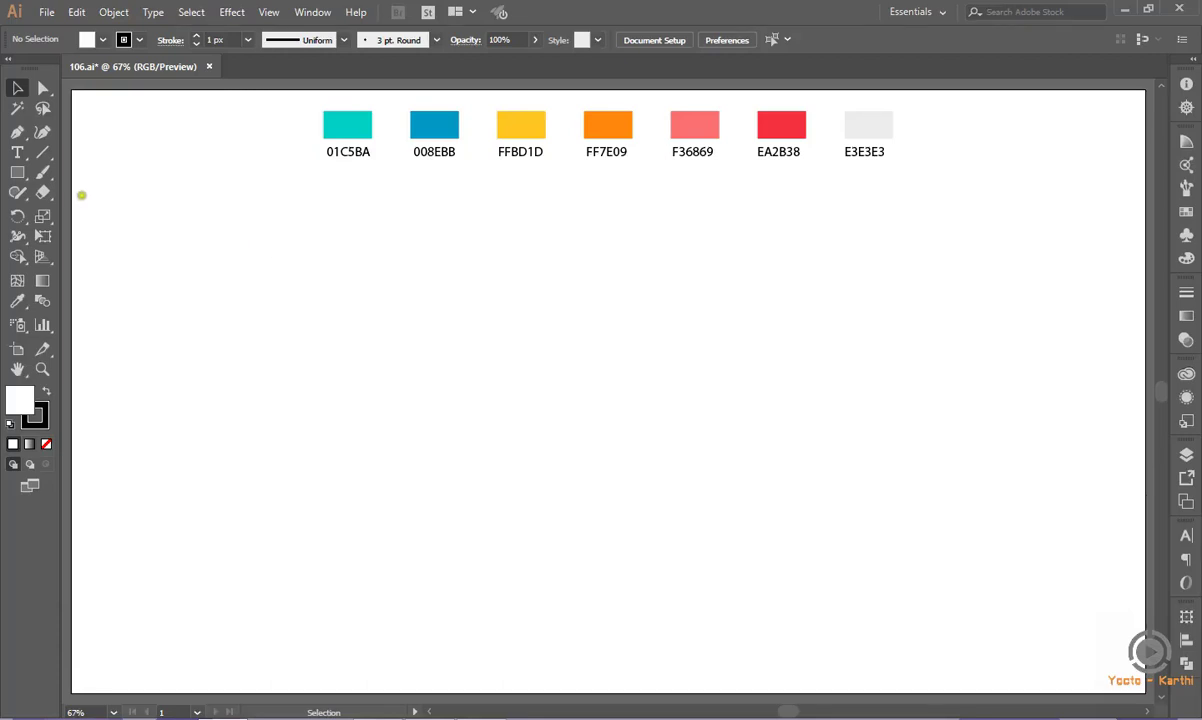
- Scroll the canvas and briefly check the document's layers
{"action": "scroll", "coordinate": [1162, 457], "scroll_direction": "down", "scroll_amount": 5}
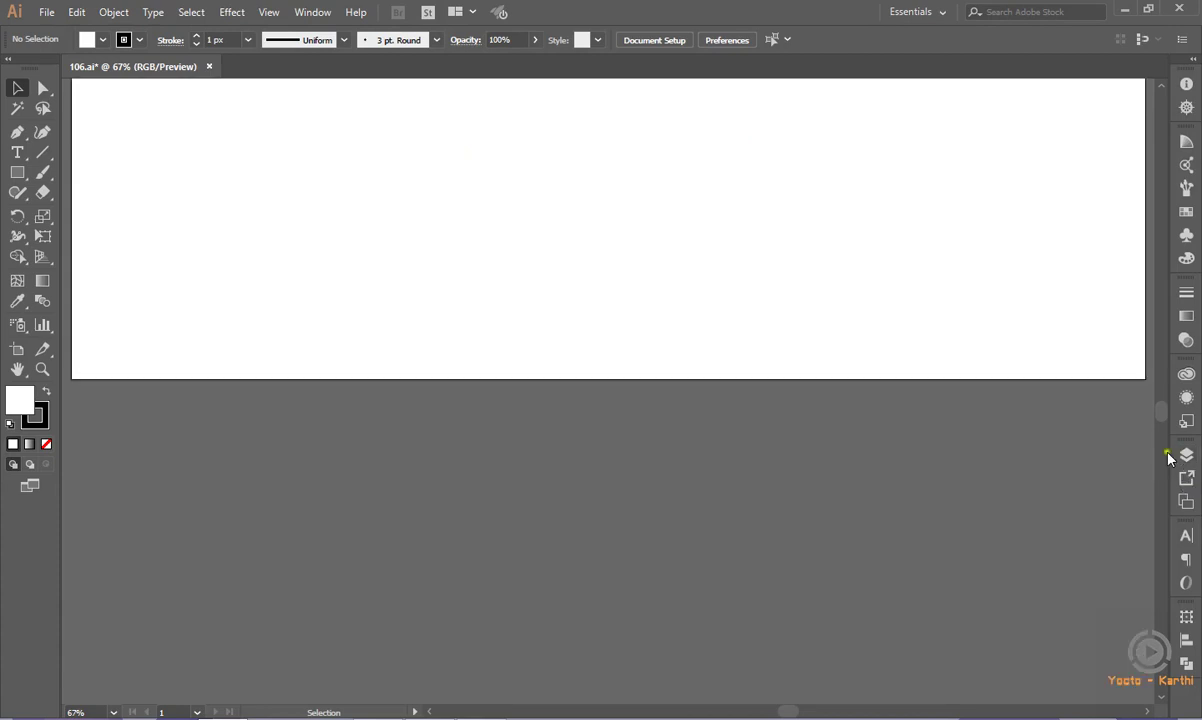
{"action": "scroll", "coordinate": [1170, 458], "scroll_direction": "up", "scroll_amount": 5}
{"action": "left_click", "coordinate": [1186, 455]}
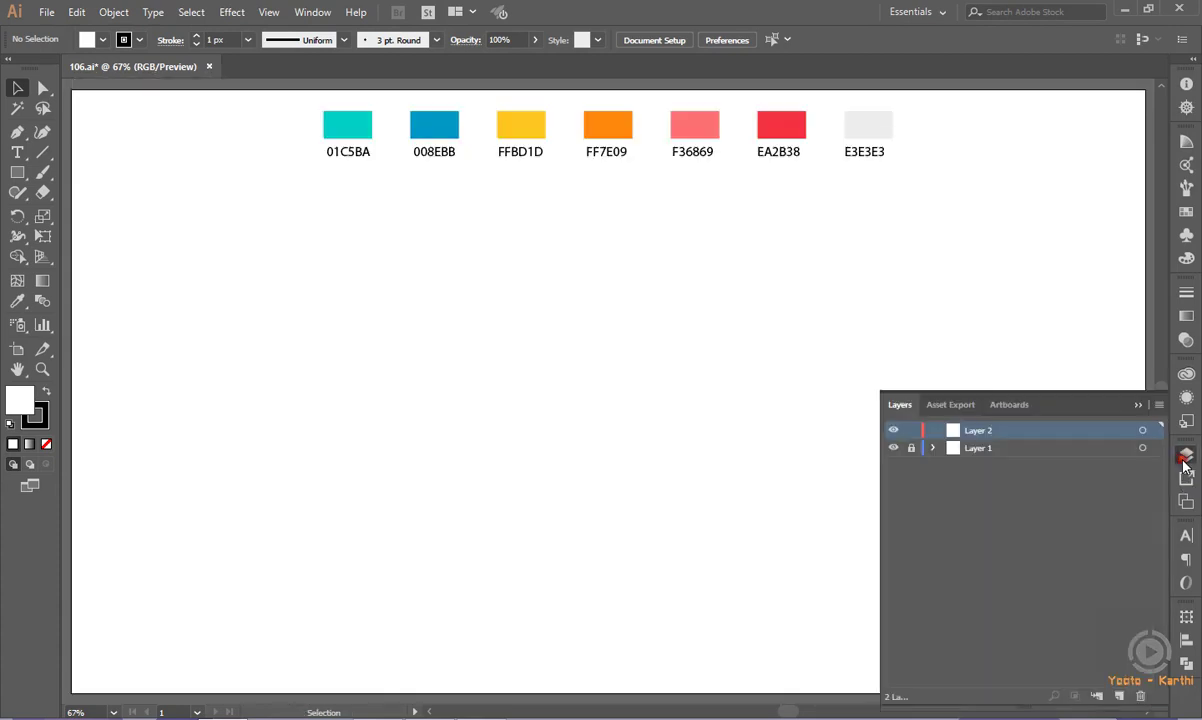
{"action": "left_click", "coordinate": [1138, 405]}
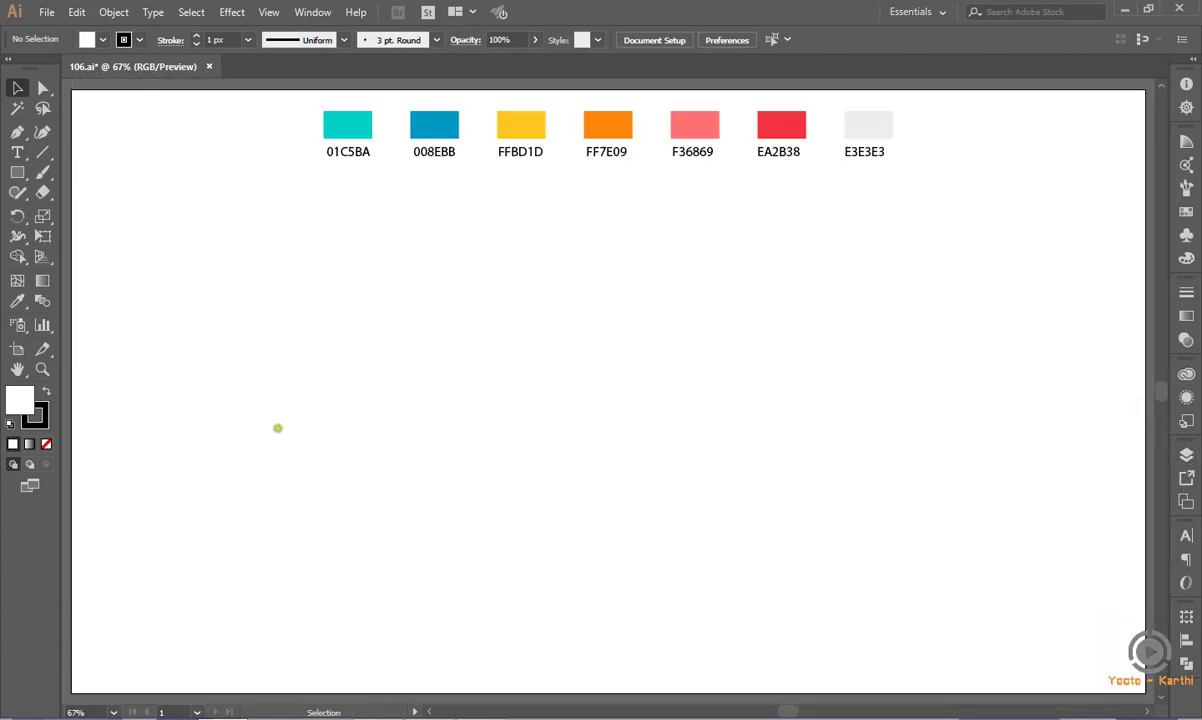
- Make a trial hexagon with a radius of 1 using the Polygon tool, then delete it
{"action": "left_click", "coordinate": [29, 177]}
{"action": "left_click_drag", "start_coordinate": [29, 177], "coordinate": [92, 244]}
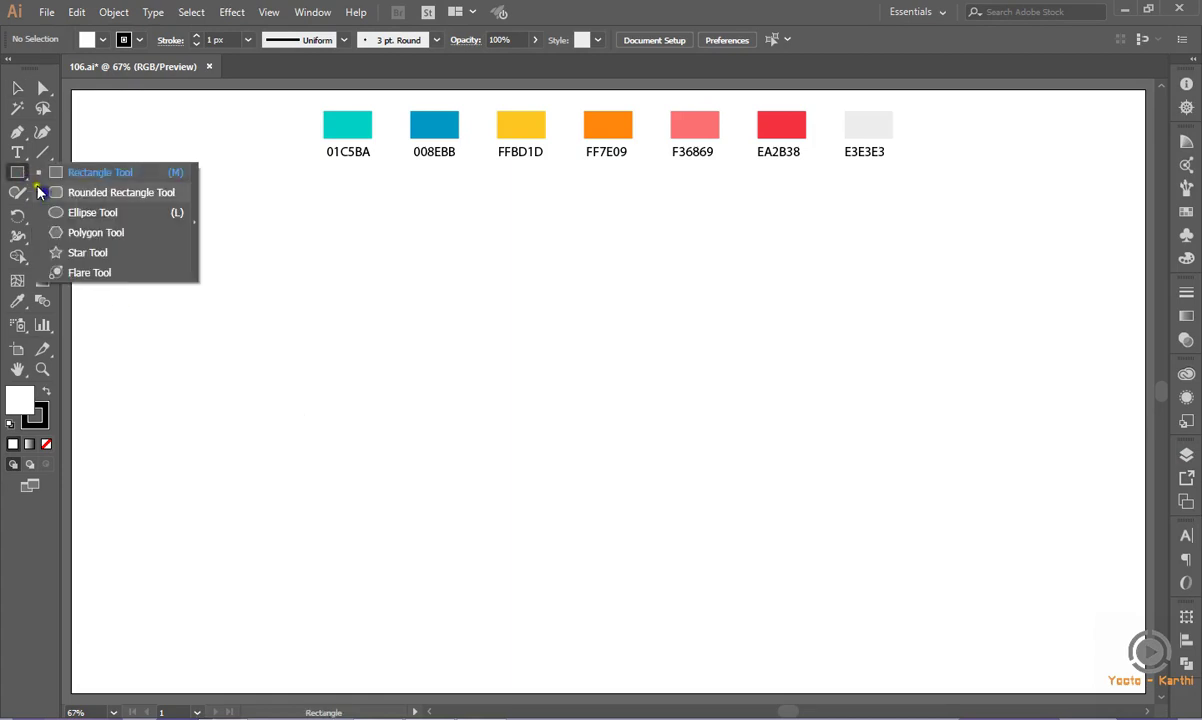
{"action": "left_click", "coordinate": [96, 232]}
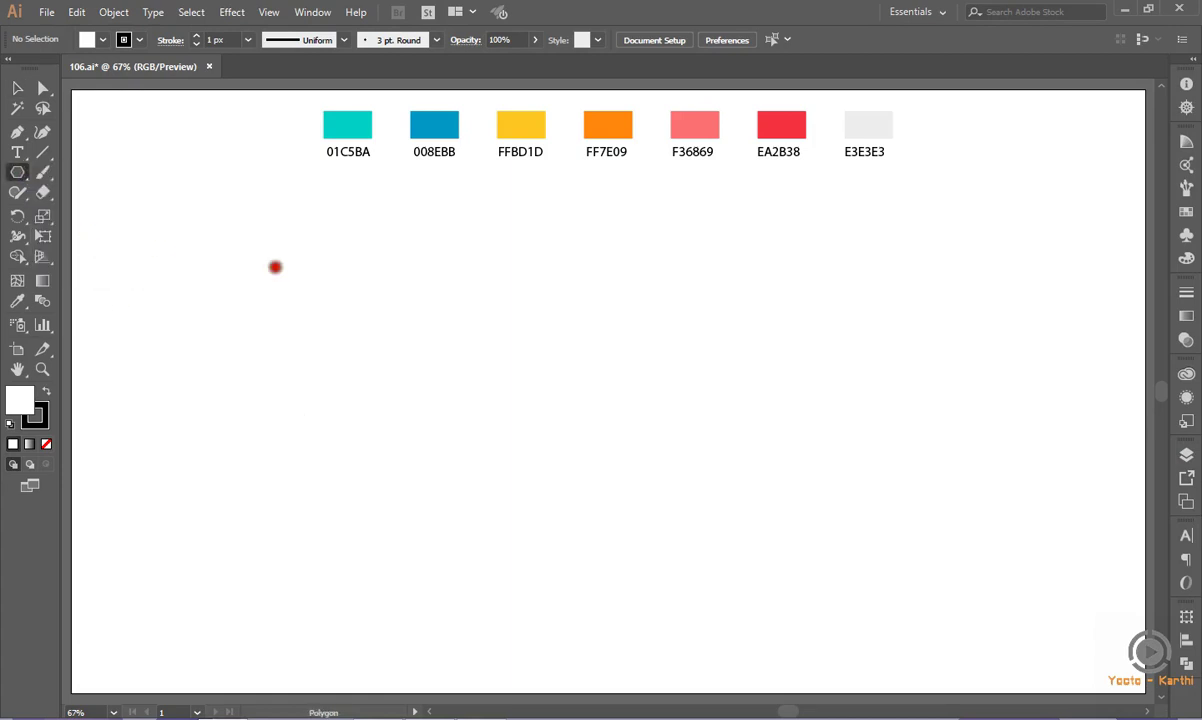
{"action": "left_click", "coordinate": [260, 250]}
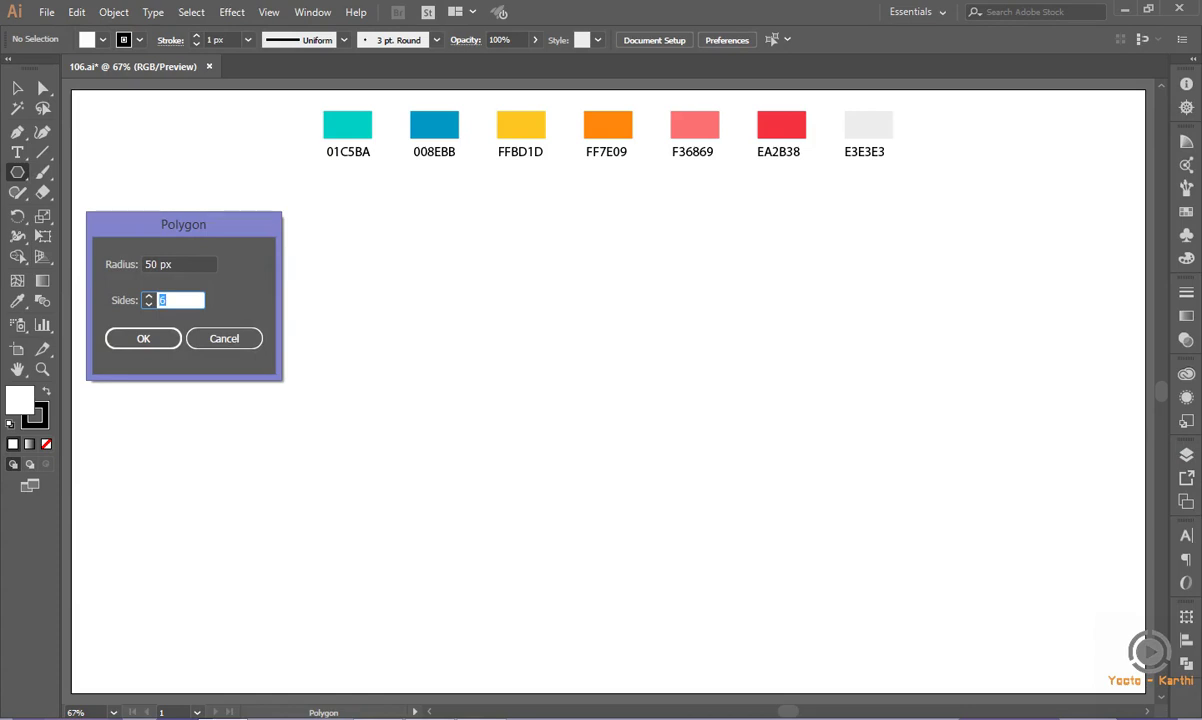
{"action": "key", "text": "shift+Tab"}
{"action": "type", "text": "1"}
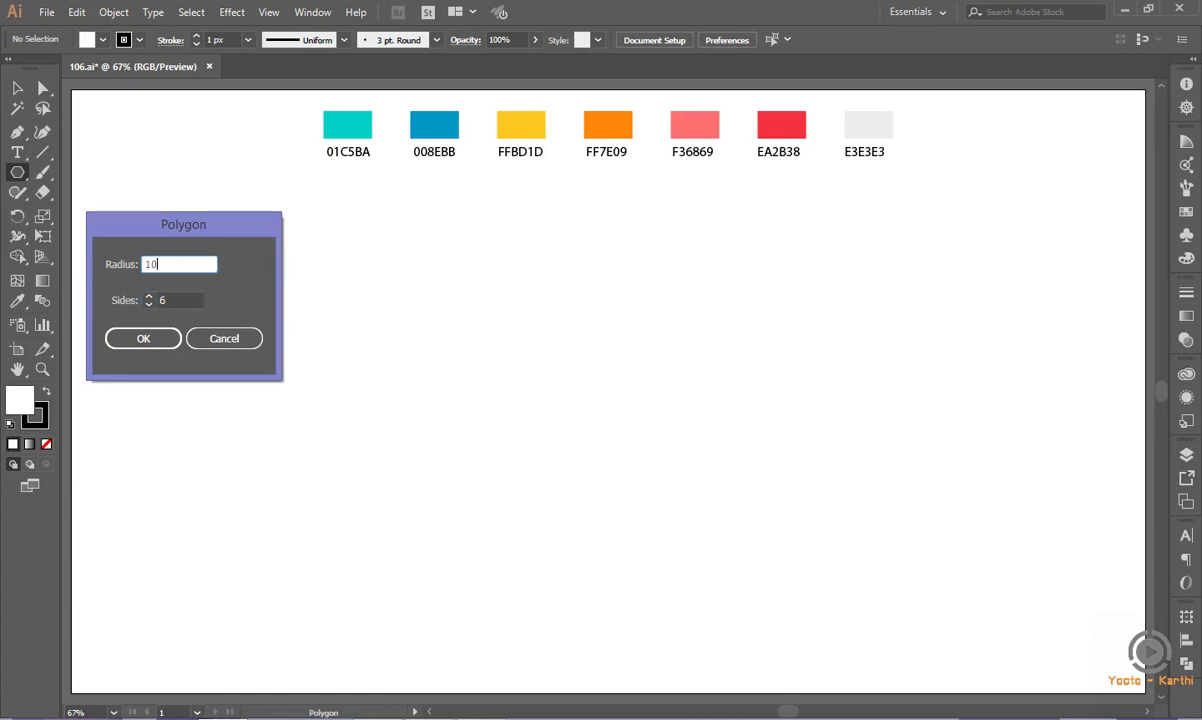
{"action": "key", "text": "Return"}
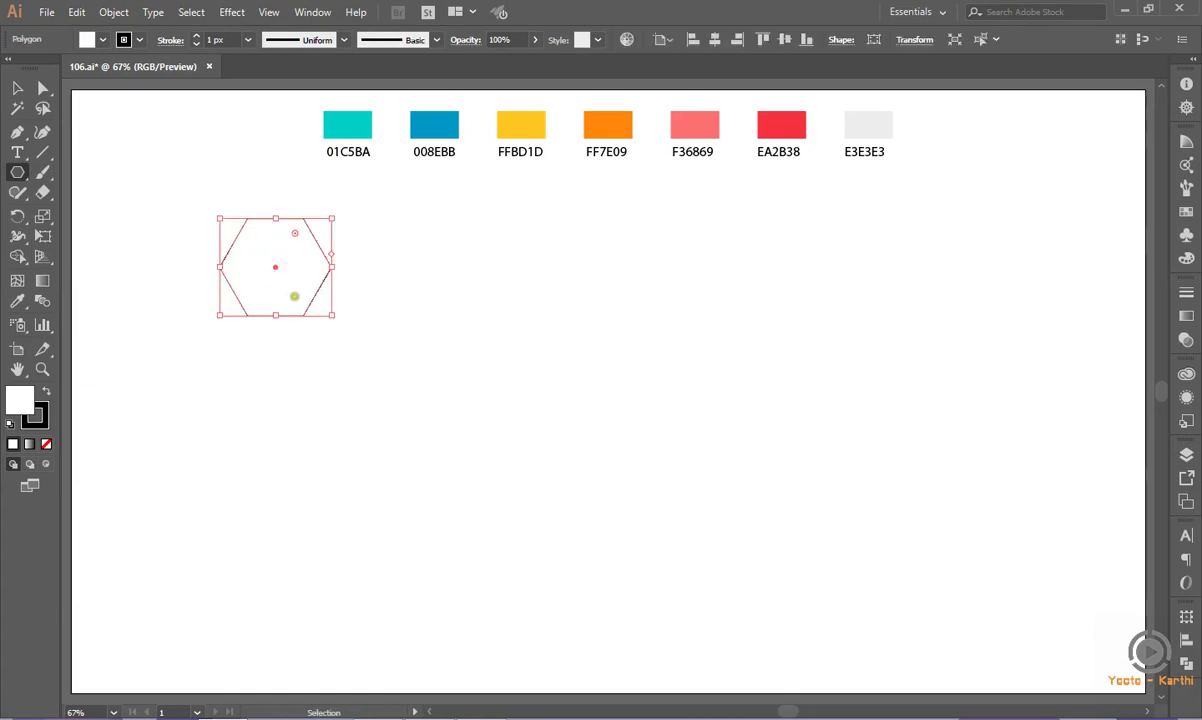
{"action": "key", "text": "Delete"}
- Create a 200 px radius hexagon and move it lower and right, beneath the swatches
{"action": "left_click", "coordinate": [320, 263]}
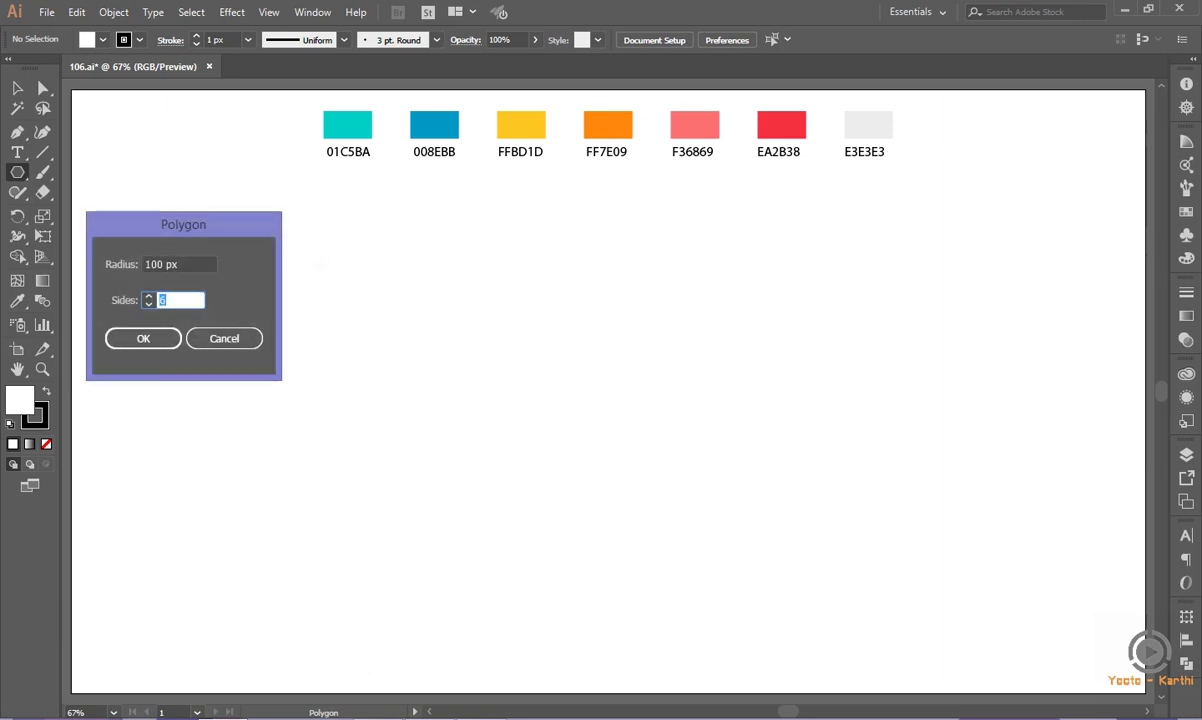
{"action": "key", "text": "shift+Tab"}
{"action": "type", "text": "200"}
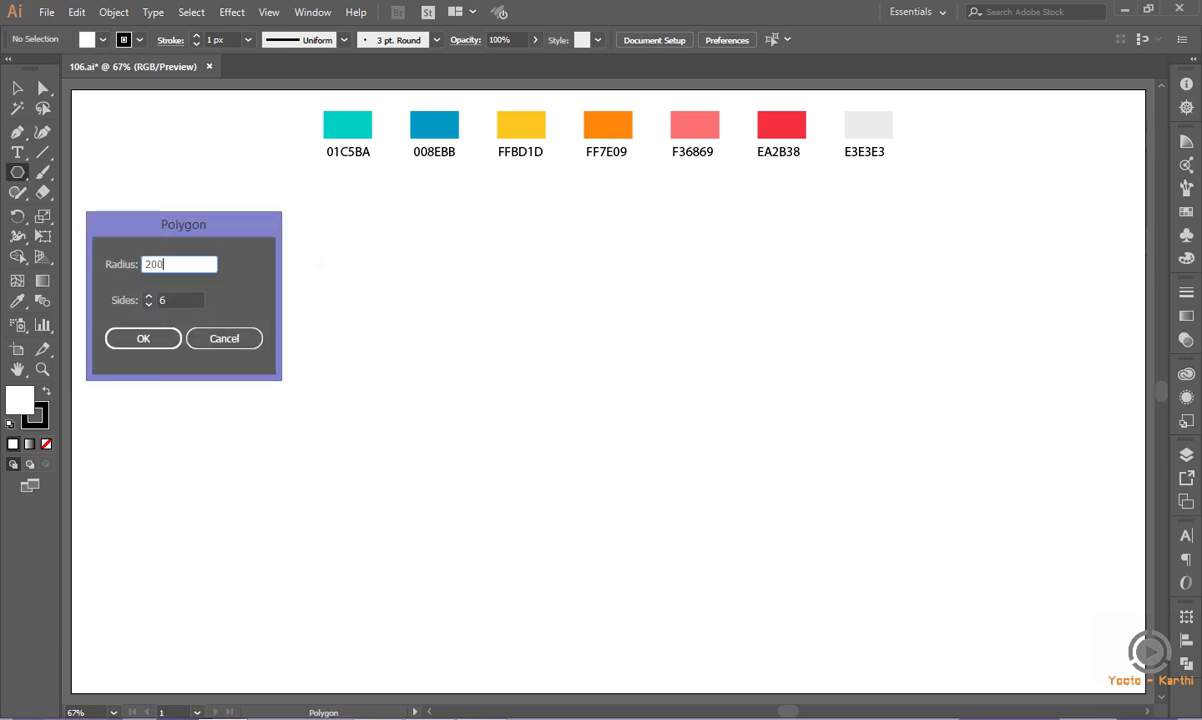
{"action": "key", "text": "Return"}
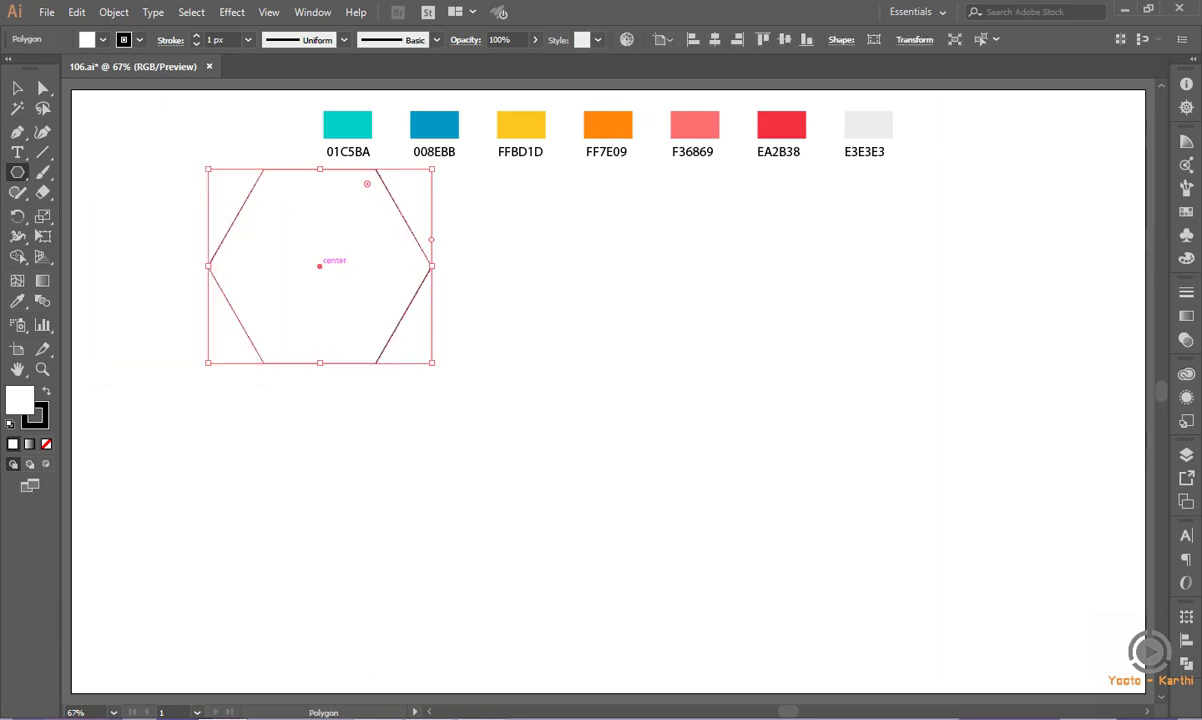
{"action": "left_click_drag", "start_coordinate": [319, 266], "coordinate": [423, 321]}
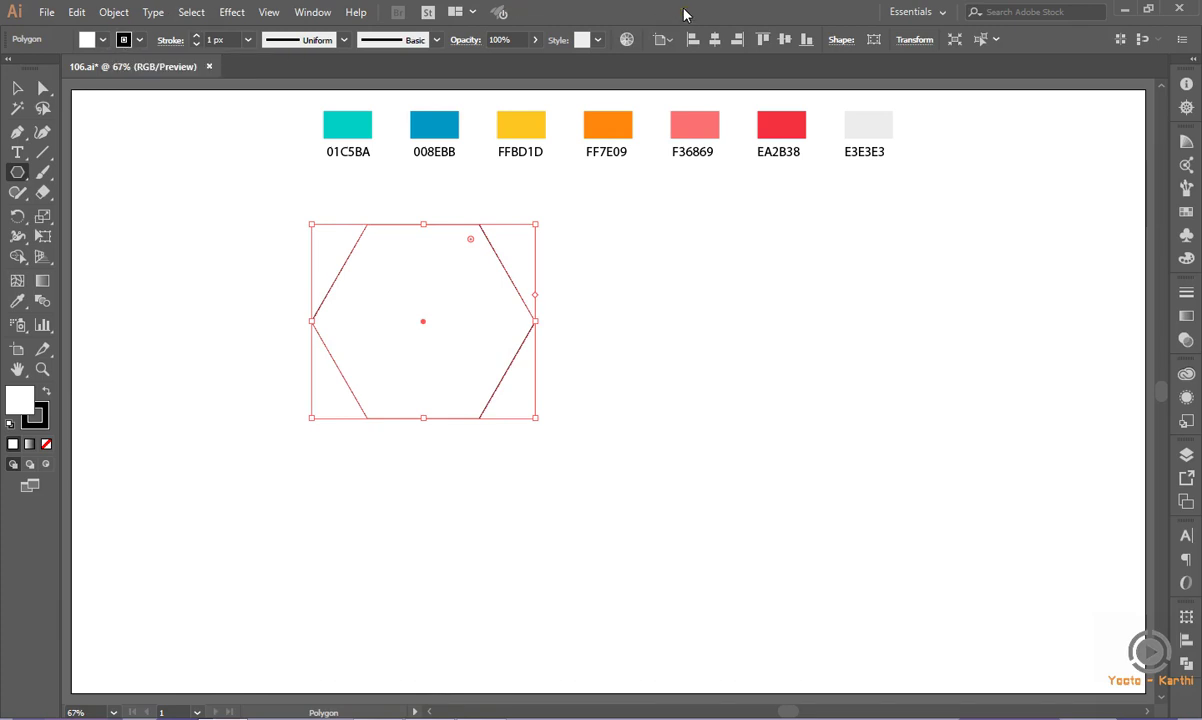
- Draw a horizontal line across the hexagon's middle, then marquee-select both line and hexagon
{"action": "left_click", "coordinate": [42, 152]}
{"action": "left_click_drag", "start_coordinate": [221, 321], "coordinate": [607, 318]}
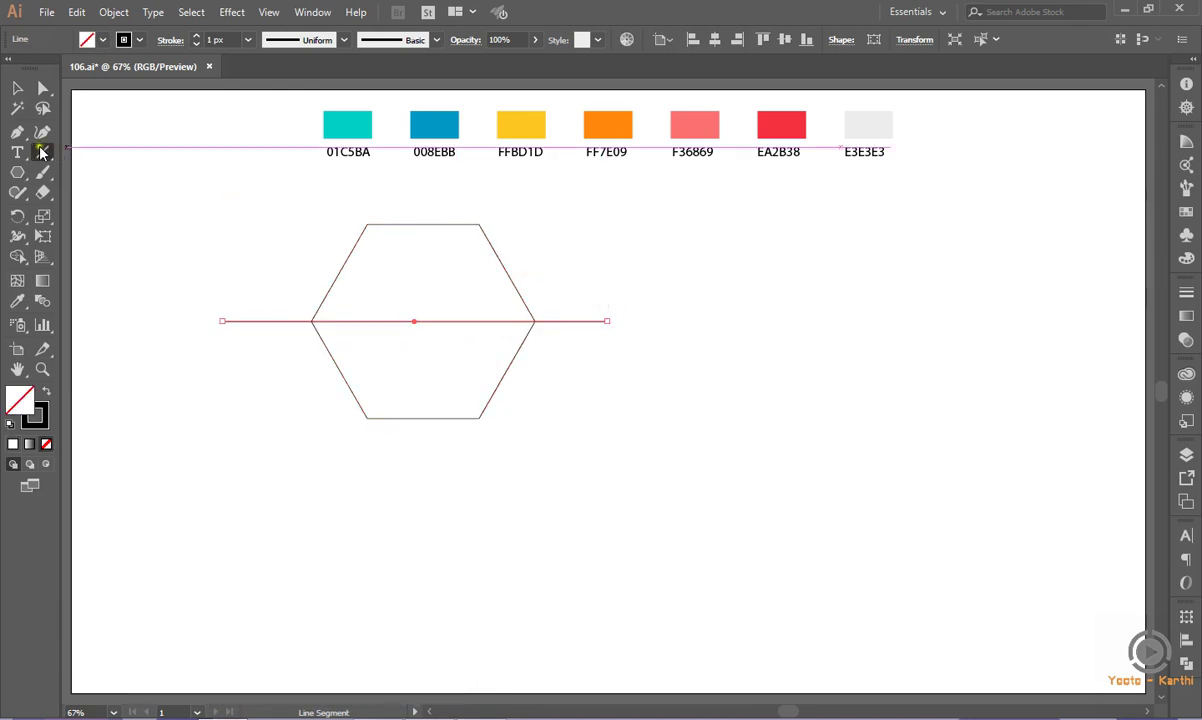
{"action": "left_click", "coordinate": [17, 88]}
{"action": "left_click", "coordinate": [222, 222]}
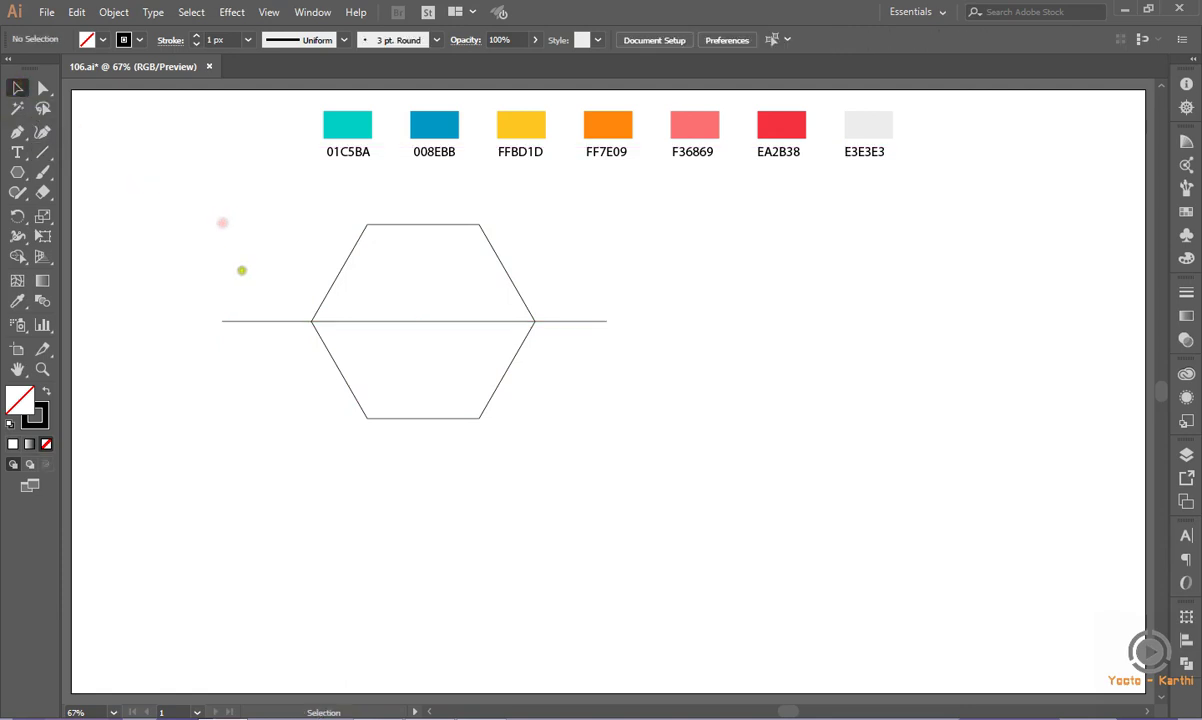
{"action": "left_click_drag", "start_coordinate": [241, 267], "coordinate": [360, 358]}
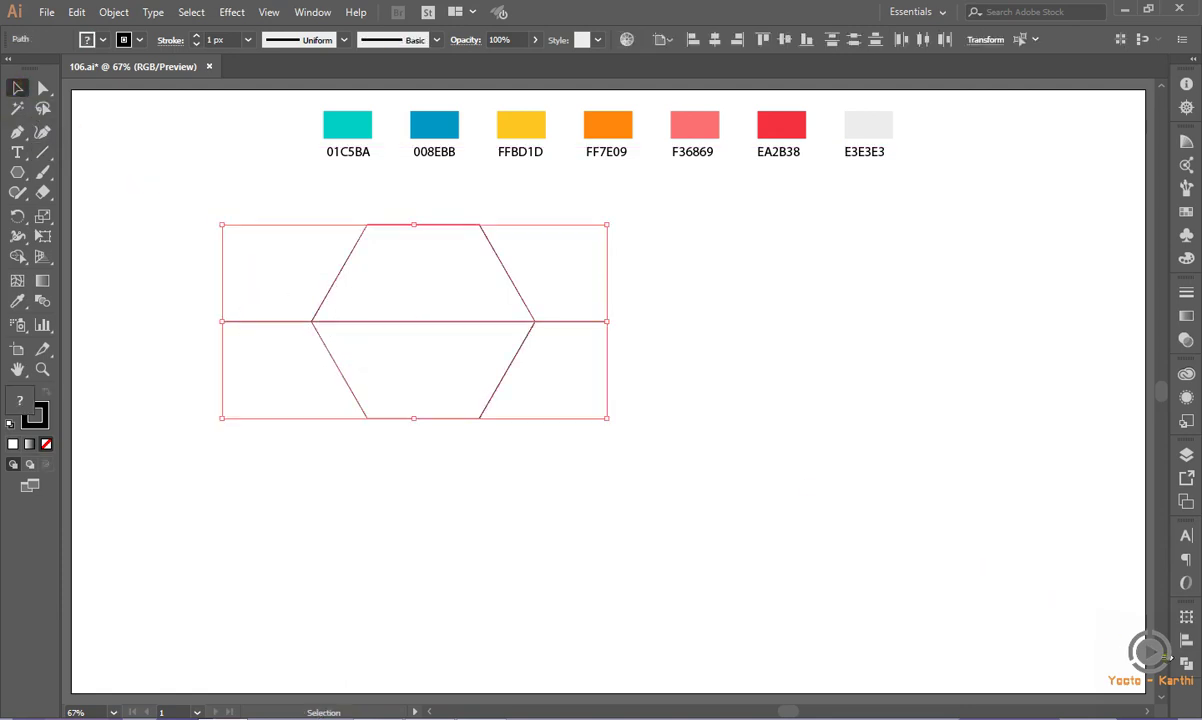
- Divide the hexagon along the line with Pathfinder and ungroup the resulting pieces
{"action": "left_click", "coordinate": [1186, 663]}
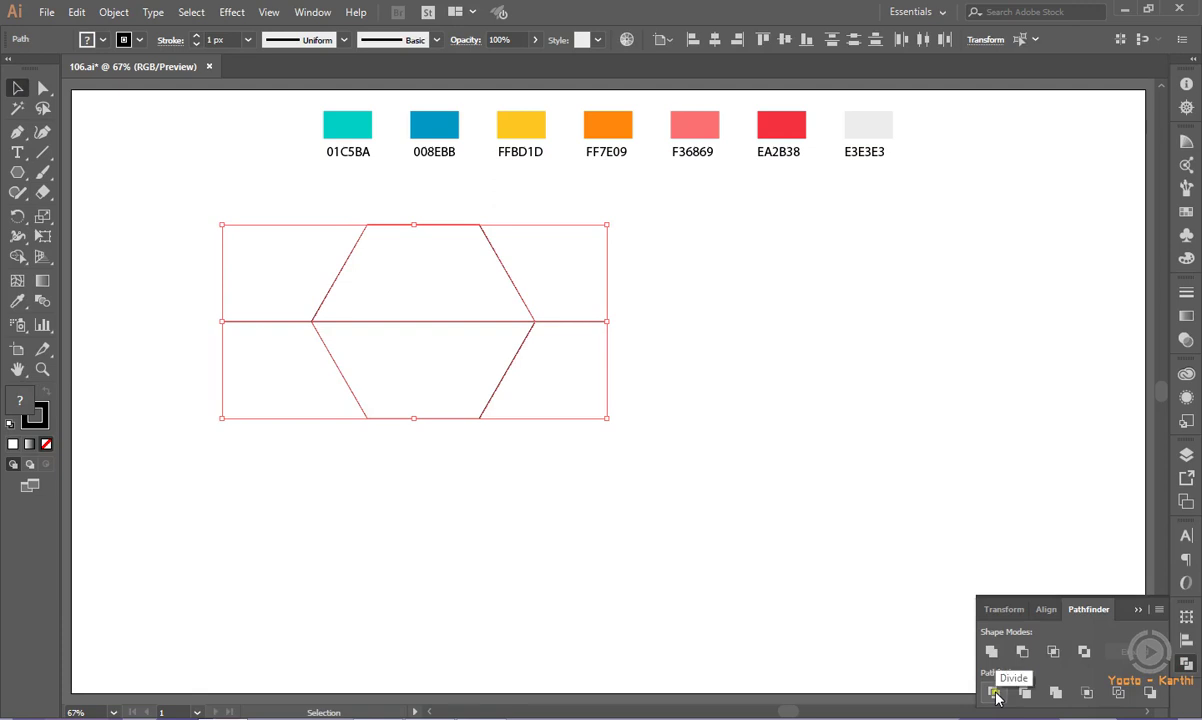
{"action": "left_click", "coordinate": [994, 692]}
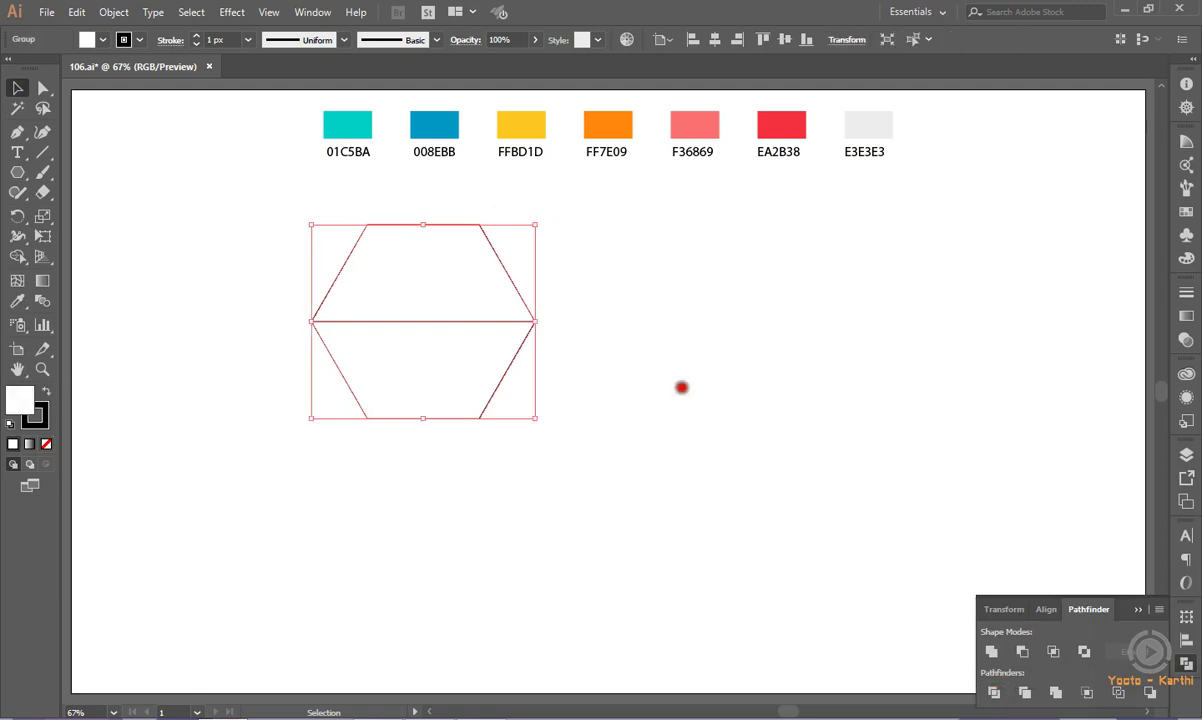
{"action": "left_click", "coordinate": [681, 386]}
{"action": "left_click", "coordinate": [515, 356]}
{"action": "right_click", "coordinate": [515, 356]}
{"action": "left_click", "coordinate": [553, 479]}
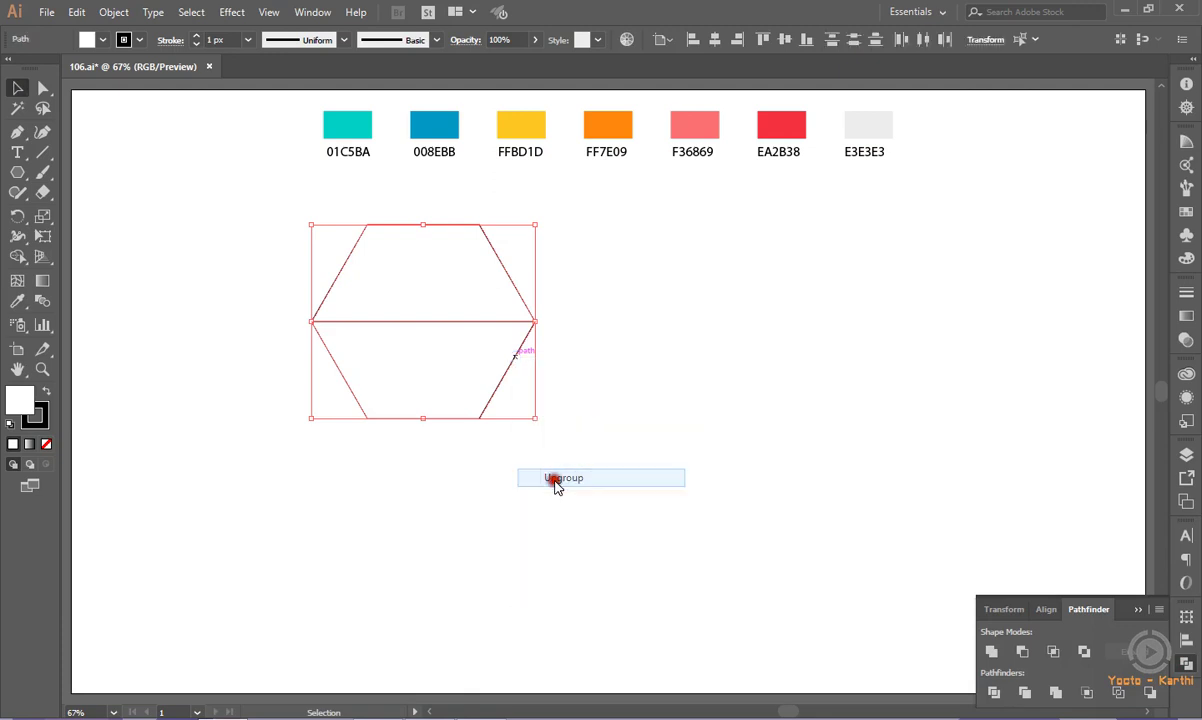
- Select the top half, then the lower half, to confirm they are separate
{"action": "left_click", "coordinate": [634, 350]}
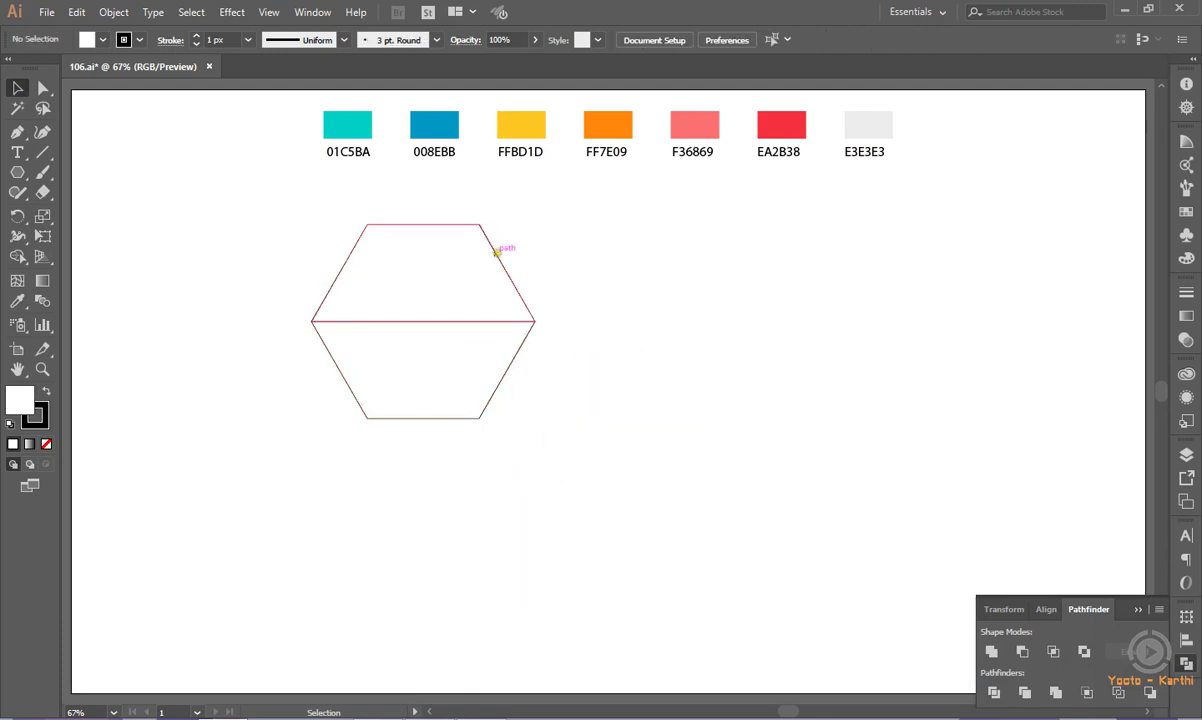
{"action": "left_click", "coordinate": [497, 252]}
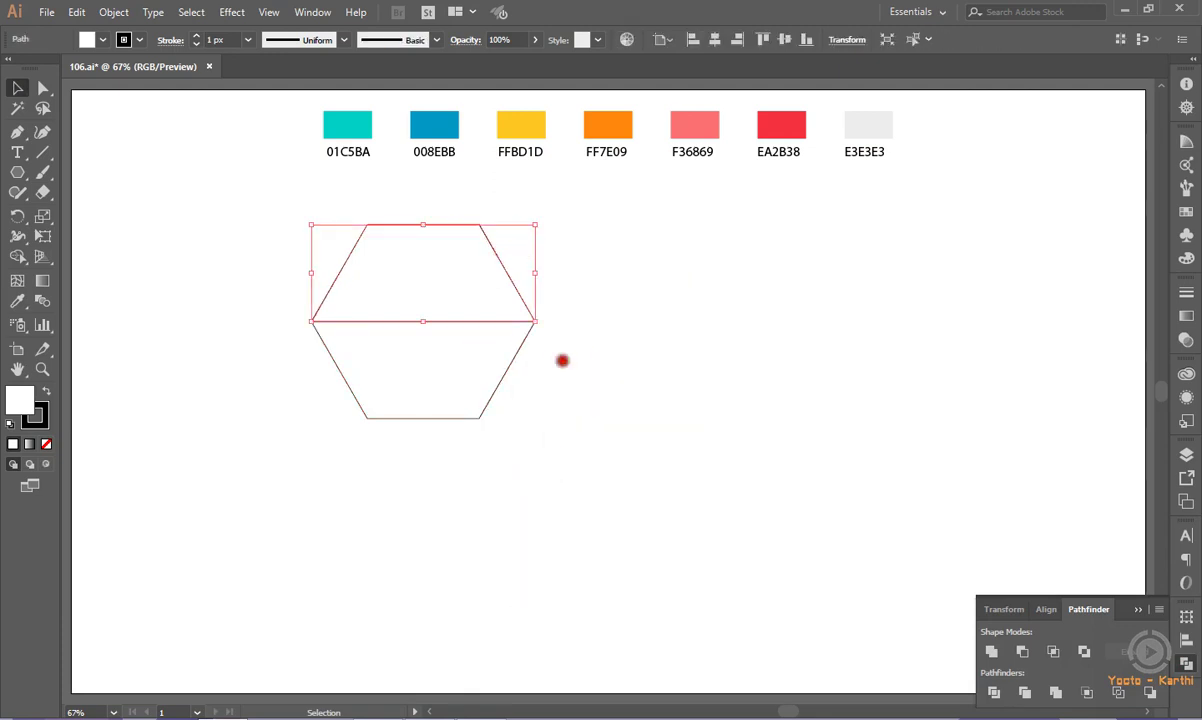
{"action": "left_click", "coordinate": [559, 360]}
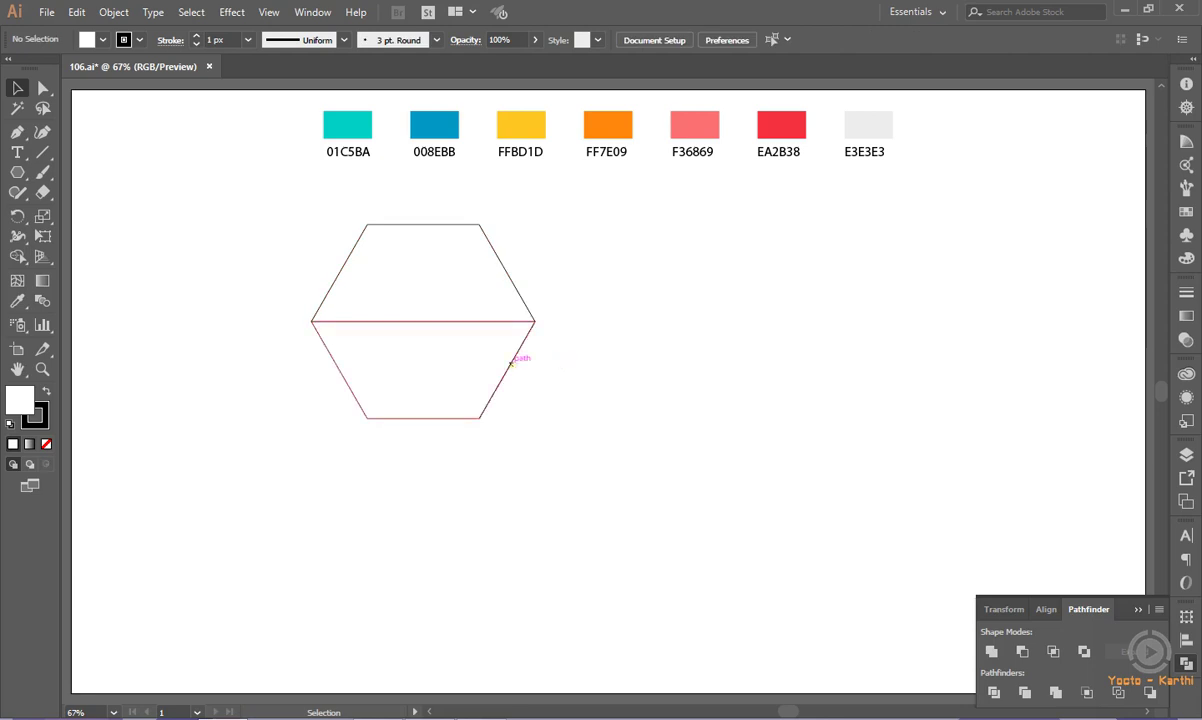
{"action": "left_click", "coordinate": [511, 363]}
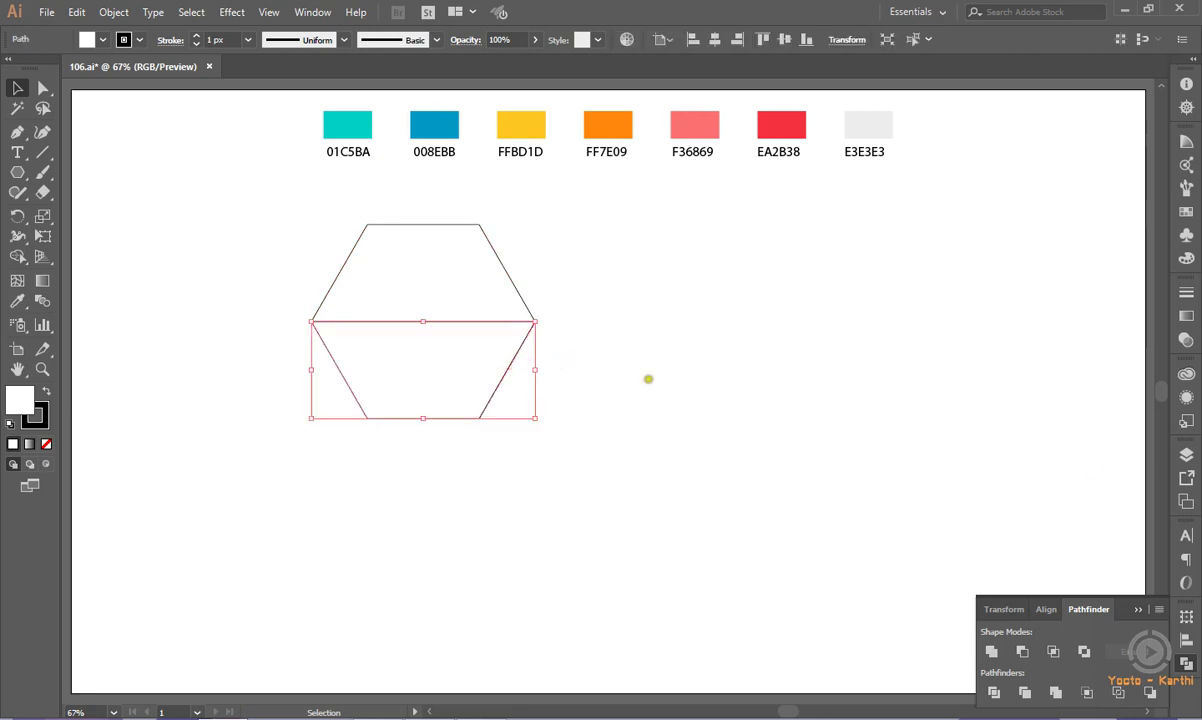
- Position the lower half at Y 520 px in the Transform panel
{"action": "left_click", "coordinate": [1186, 620]}
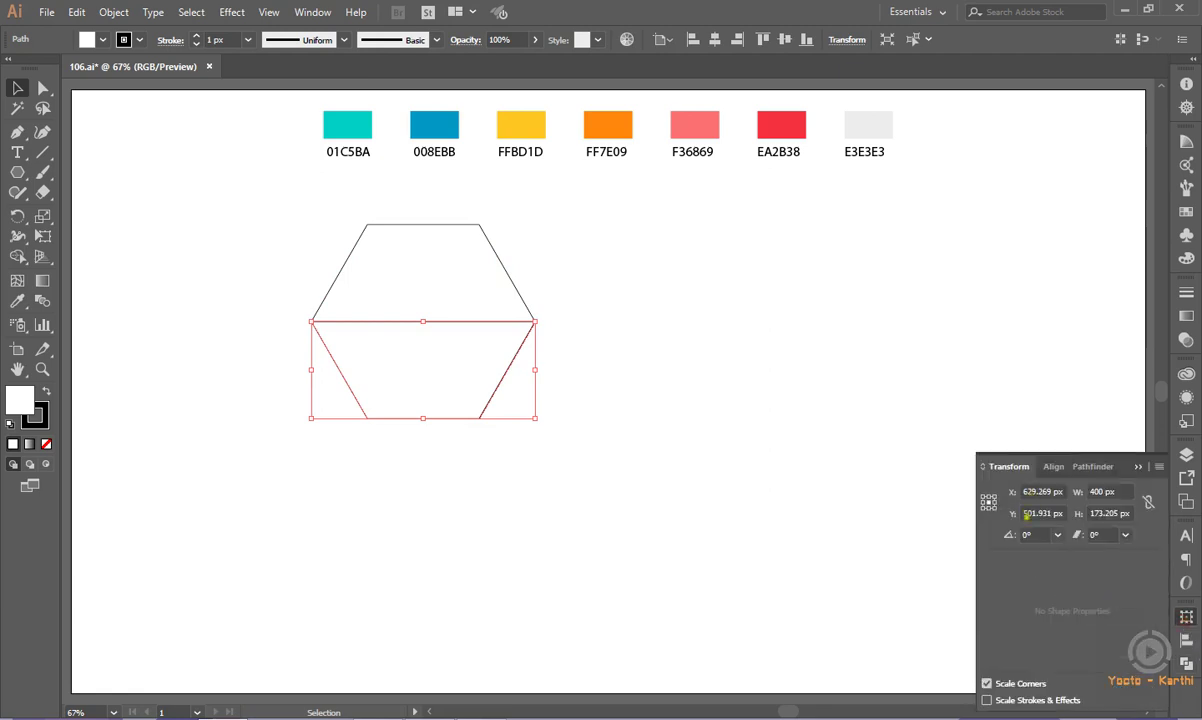
{"action": "left_click", "coordinate": [1026, 514]}
{"action": "type", "text": "502"}
{"action": "key", "text": "Return"}
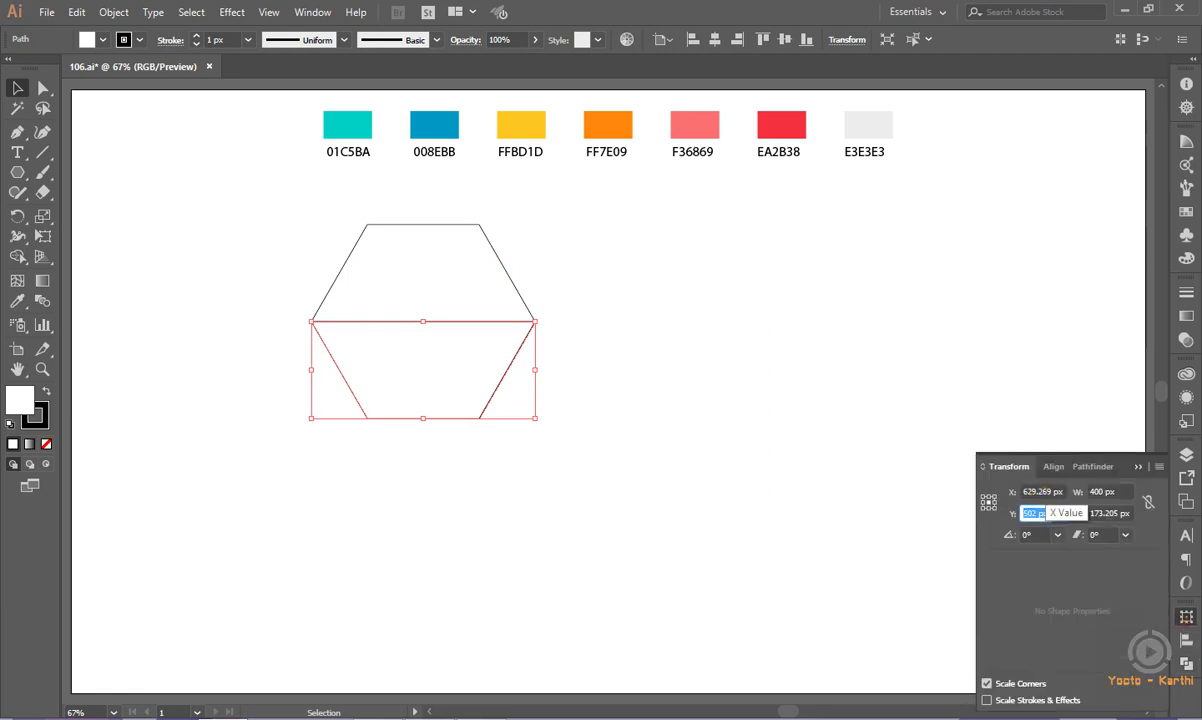
{"action": "key", "text": "Up"}
{"action": "key", "text": "Up"}
{"action": "key", "text": "Up"}
{"action": "key", "text": "Up"}
{"action": "key", "text": "Up"}
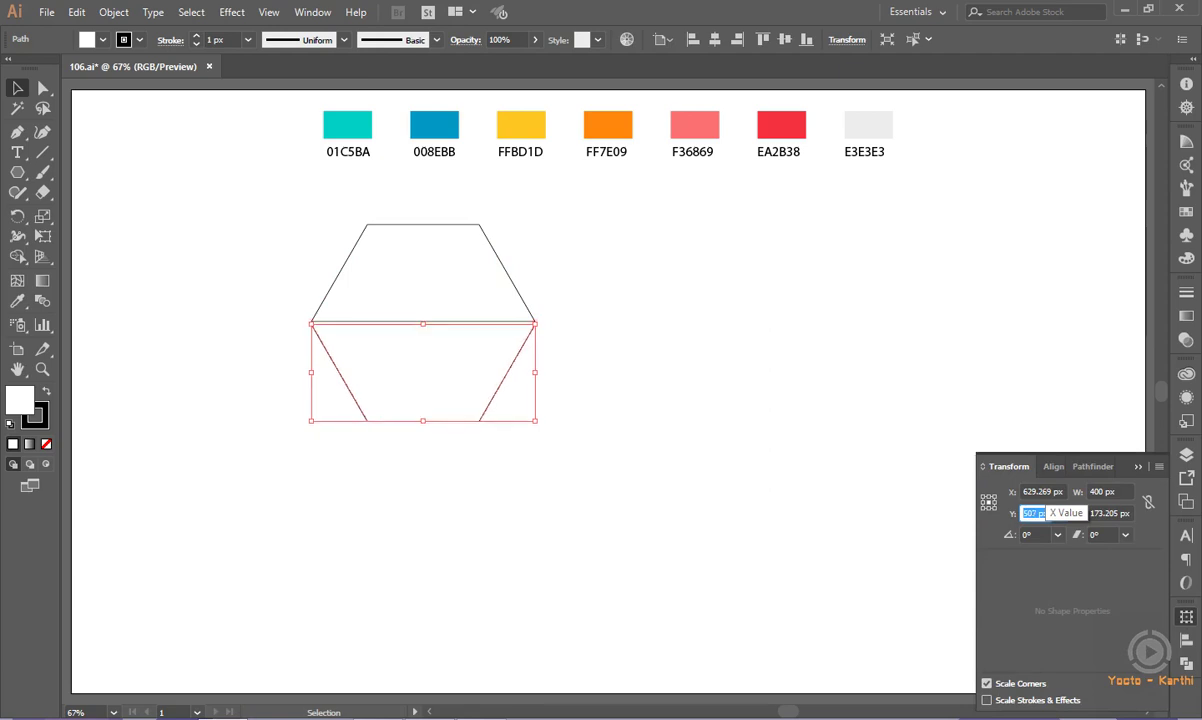
{"action": "key", "text": "Up"}
{"action": "key", "text": "Up"}
{"action": "key", "text": "Up"}
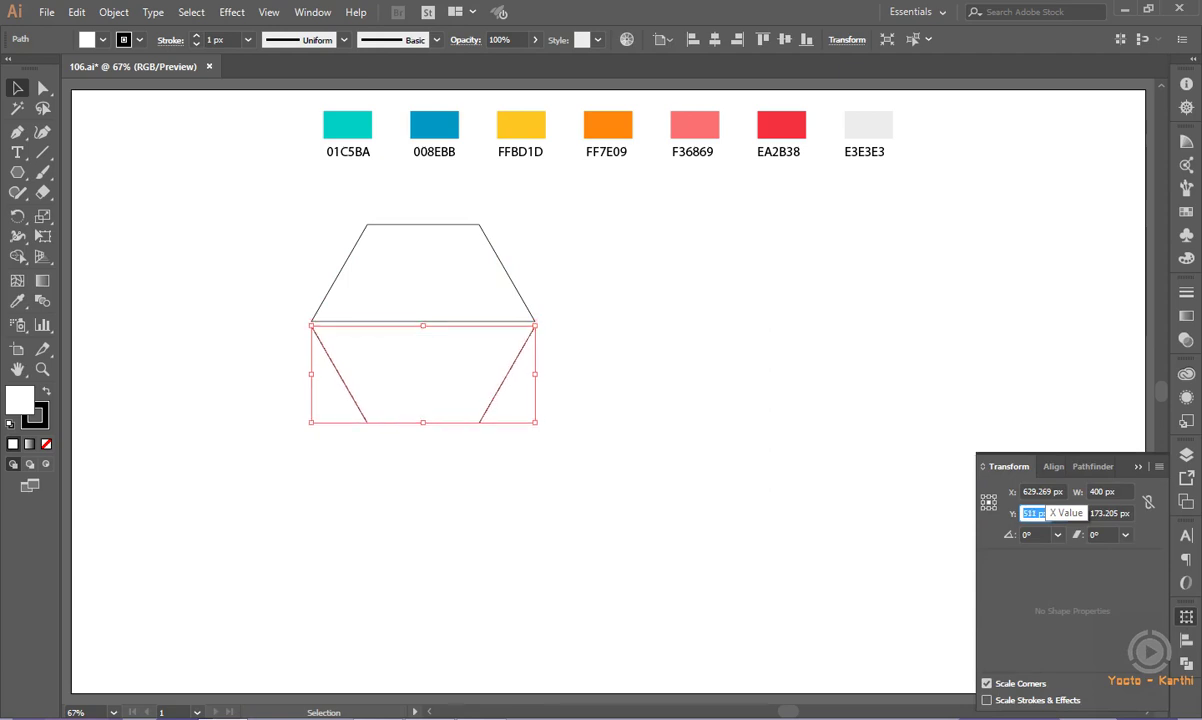
{"action": "key", "text": "Up"}
{"action": "key", "text": "Up"}
{"action": "key", "text": "Up"}
{"action": "key", "text": "Up"}
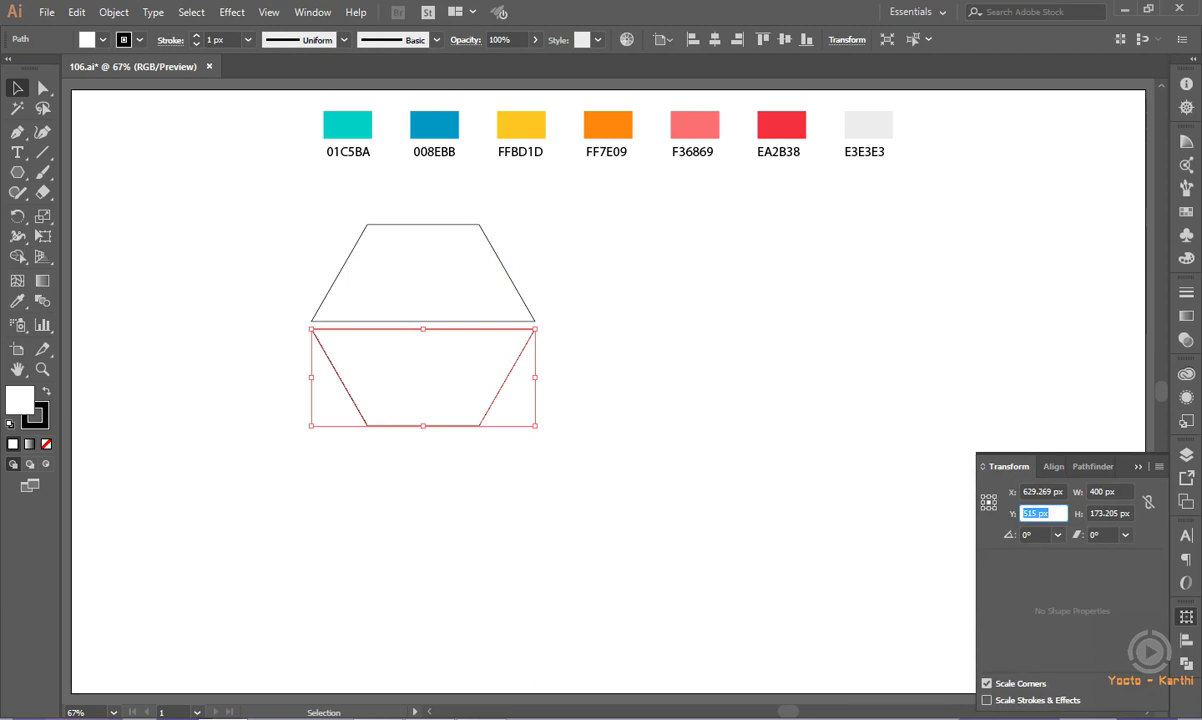
{"action": "key", "text": "Up"}
{"action": "key", "text": "Up"}
{"action": "key", "text": "Up"}
{"action": "key", "text": "Up"}
{"action": "key", "text": "Up"}
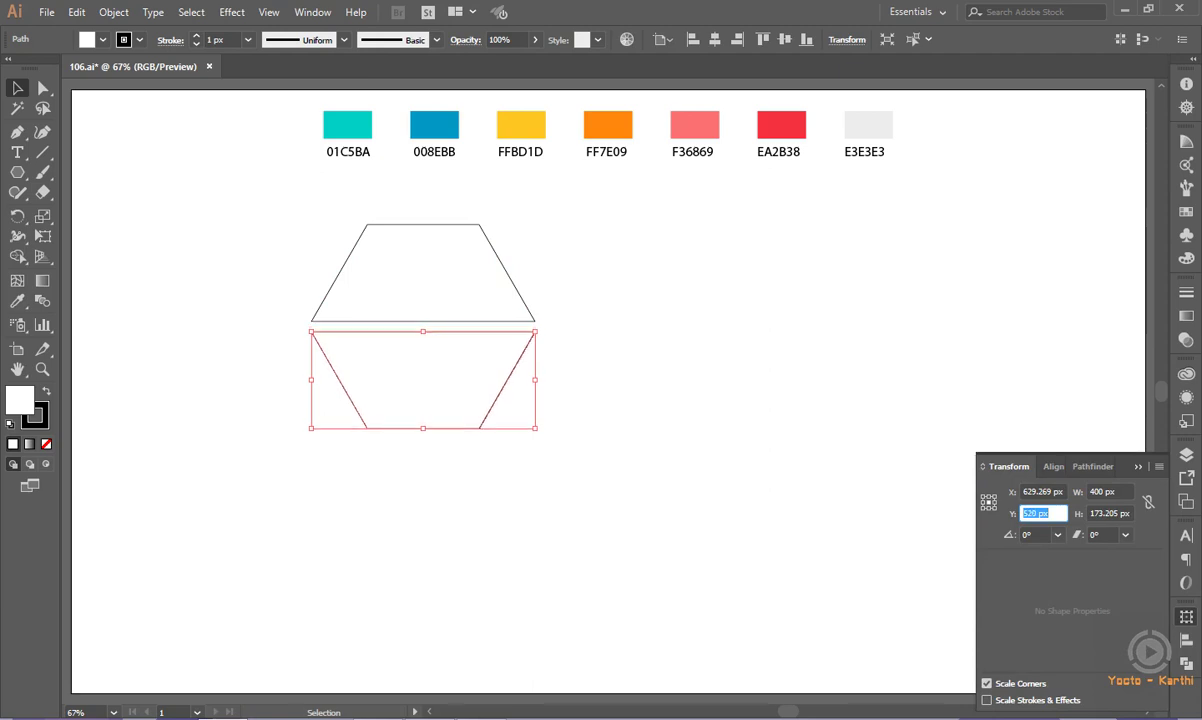
{"action": "key", "text": "Return"}
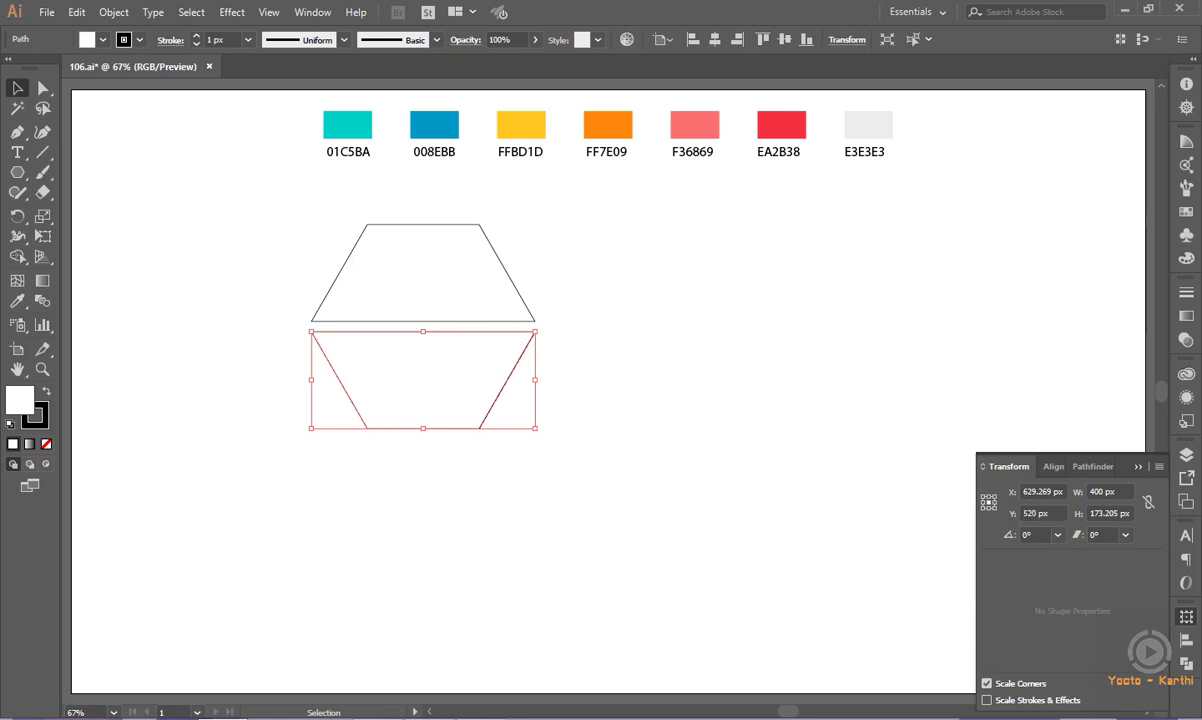
- Deselect the lower trapezoid and select the upper trapezoid
{"action": "left_click", "coordinate": [1068, 445]}
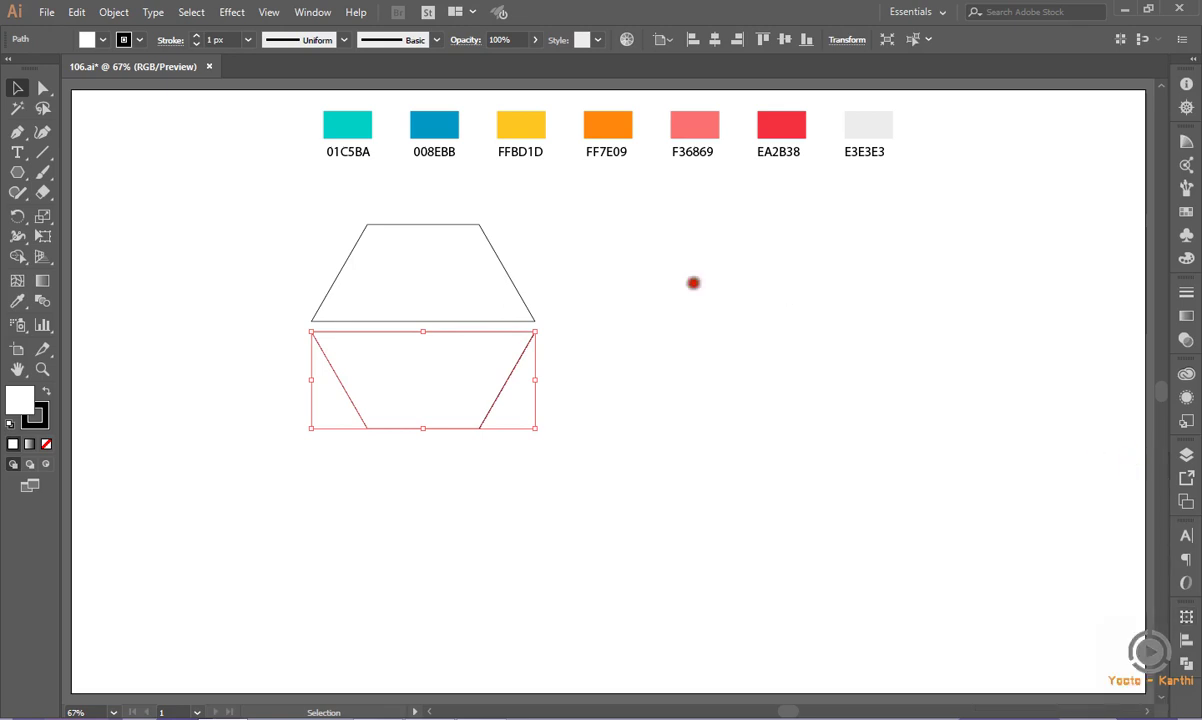
{"action": "left_click", "coordinate": [693, 283]}
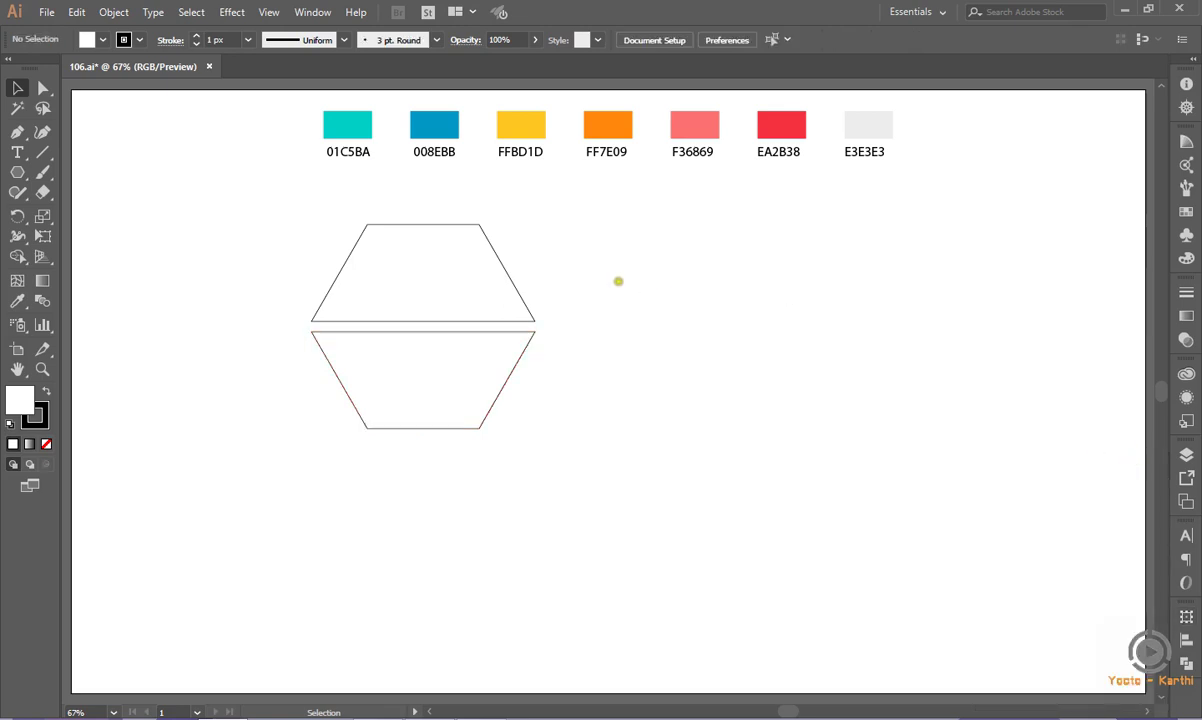
{"action": "left_click", "coordinate": [508, 272]}
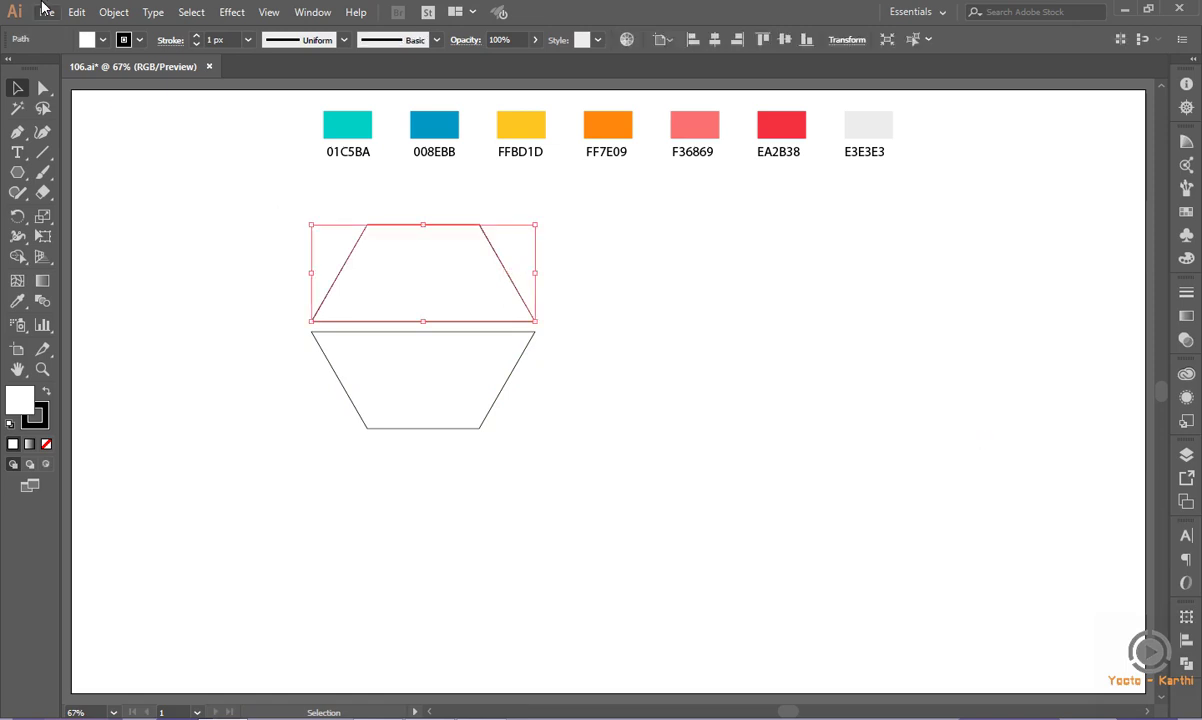
- Copy the upper trapezoid and paste it in front of the original
{"action": "left_click", "coordinate": [76, 12]}
{"action": "left_click", "coordinate": [100, 92]}
{"action": "left_click", "coordinate": [76, 12]}
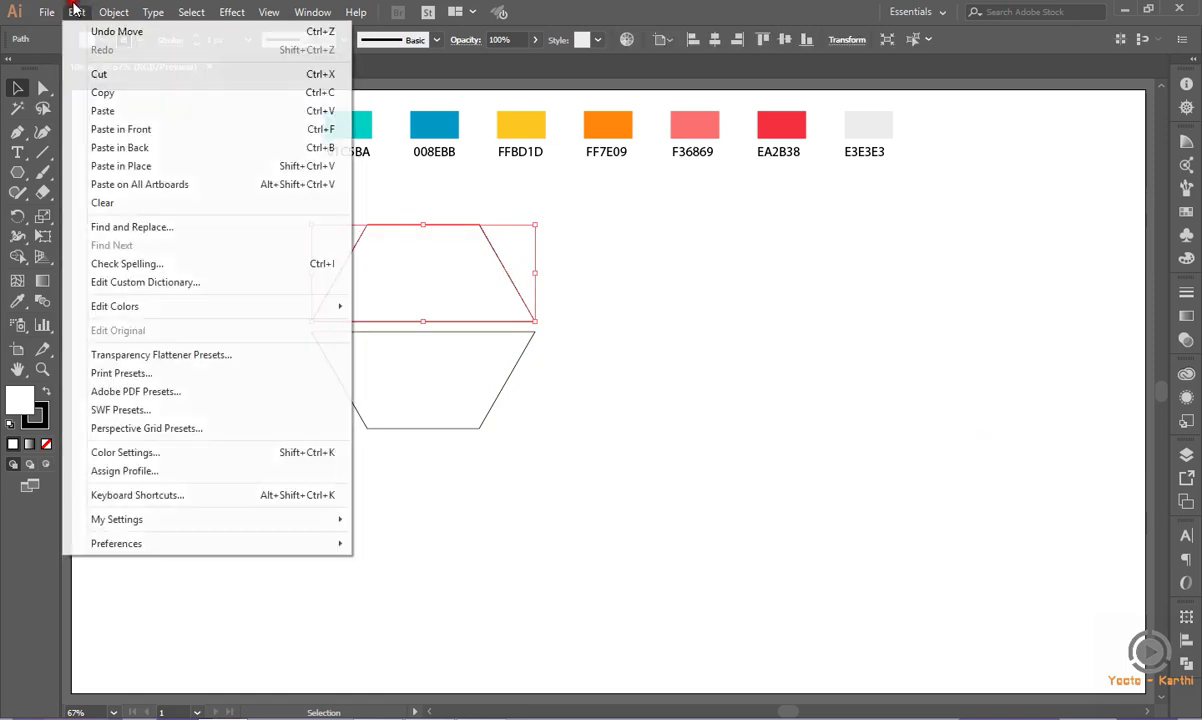
{"action": "left_click", "coordinate": [105, 129]}
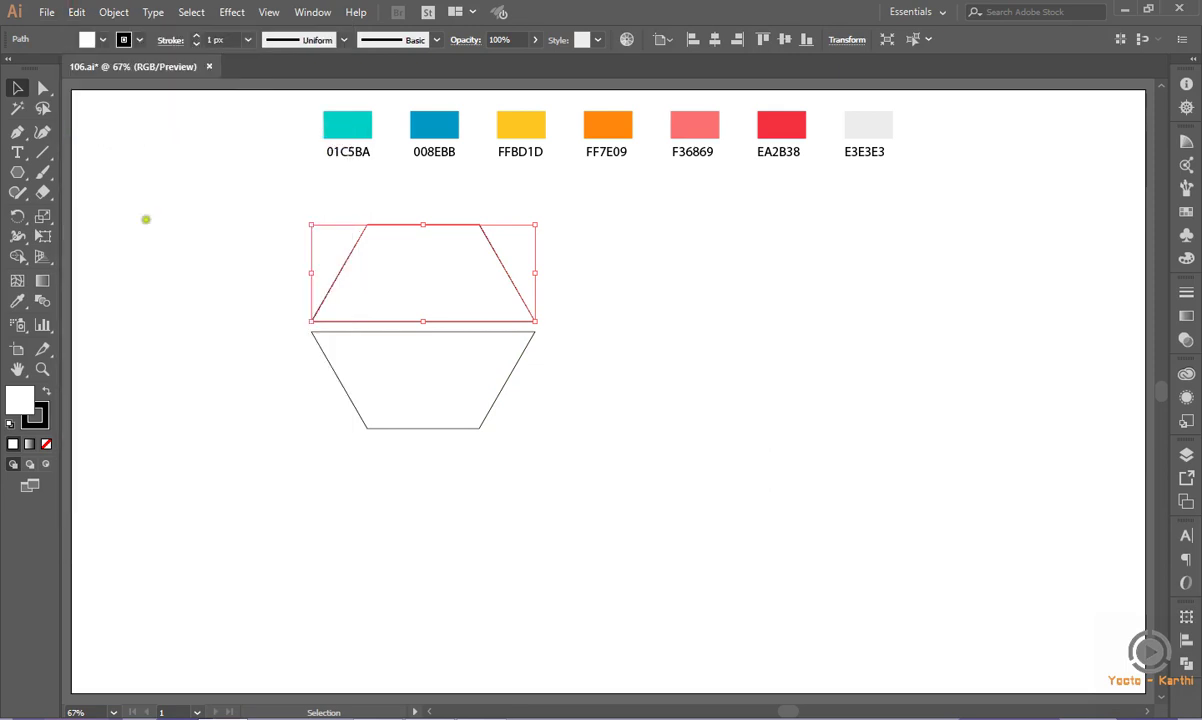
{"action": "left_click", "coordinate": [168, 245]}
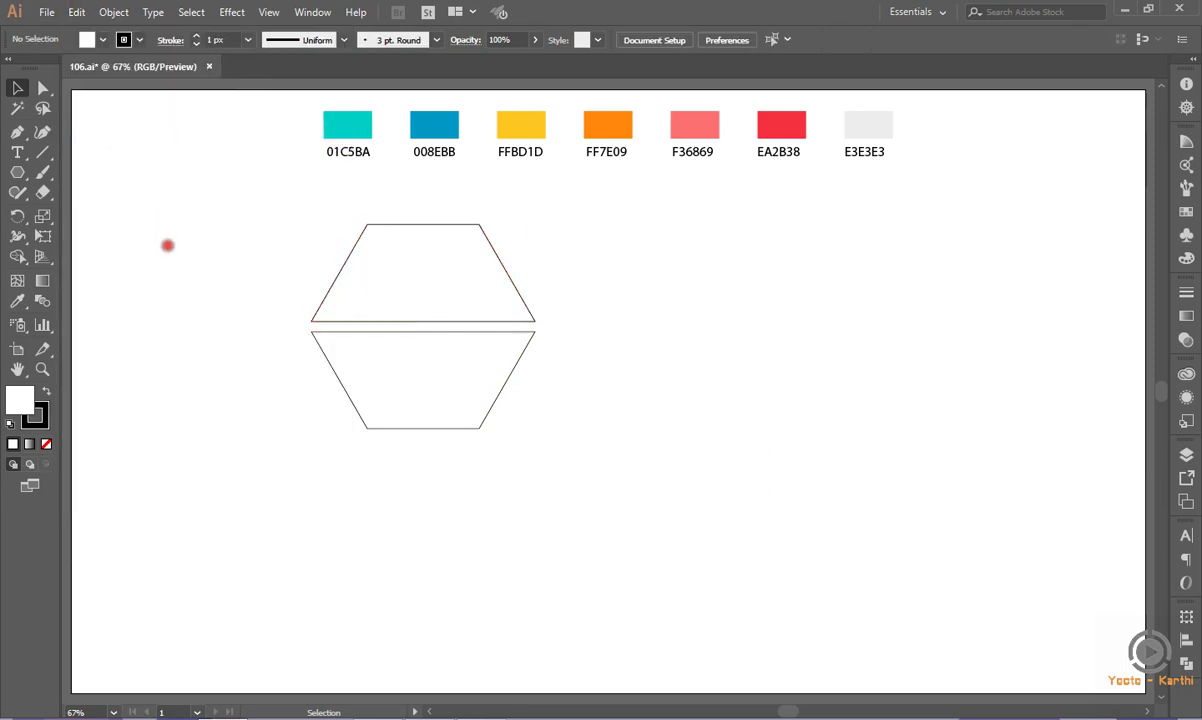
- Draw a wide rectangle across the upper trapezoid's top, extending past both edges
{"action": "left_click", "coordinate": [17, 173]}
{"action": "left_click_drag", "start_coordinate": [19, 180], "coordinate": [54, 165]}
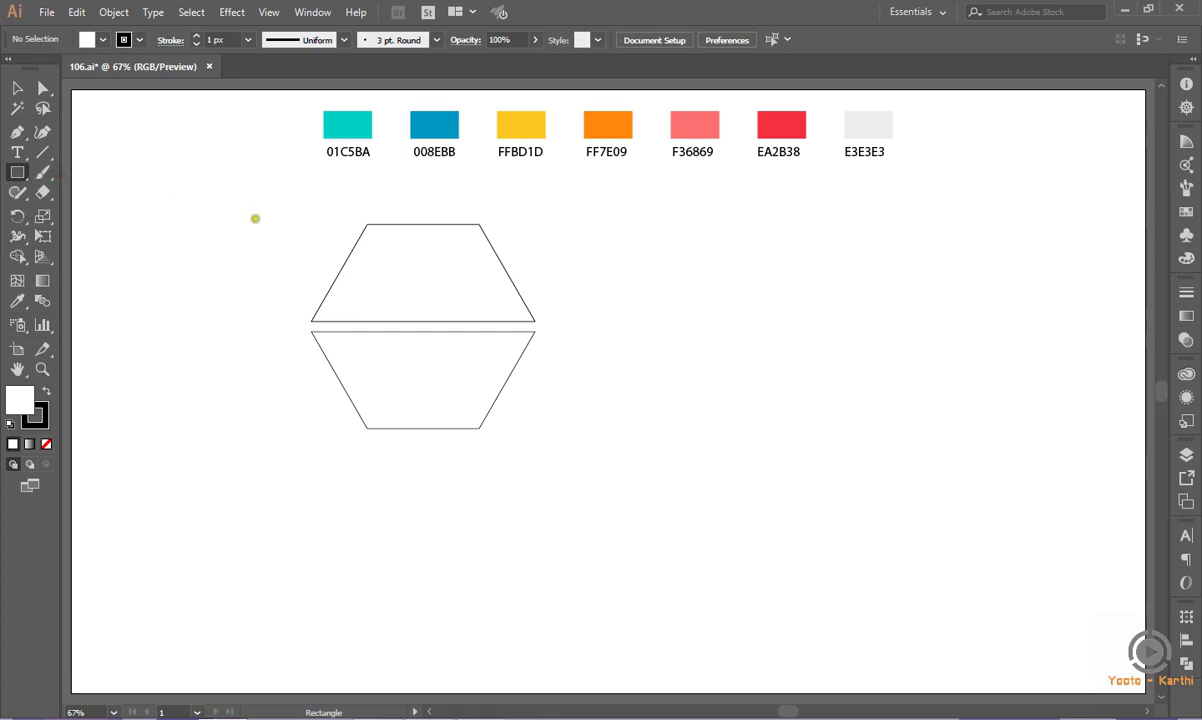
{"action": "left_click_drag", "start_coordinate": [273, 225], "coordinate": [454, 277]}
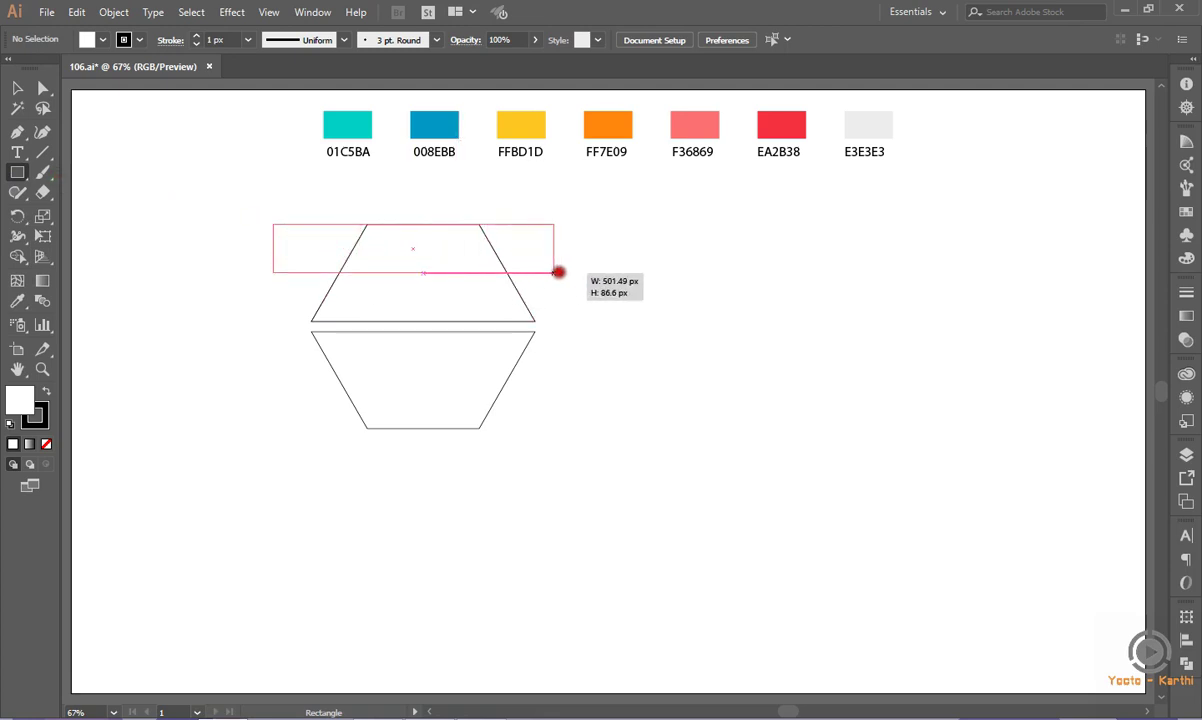
{"action": "left_click_drag", "start_coordinate": [454, 277], "coordinate": [592, 272]}
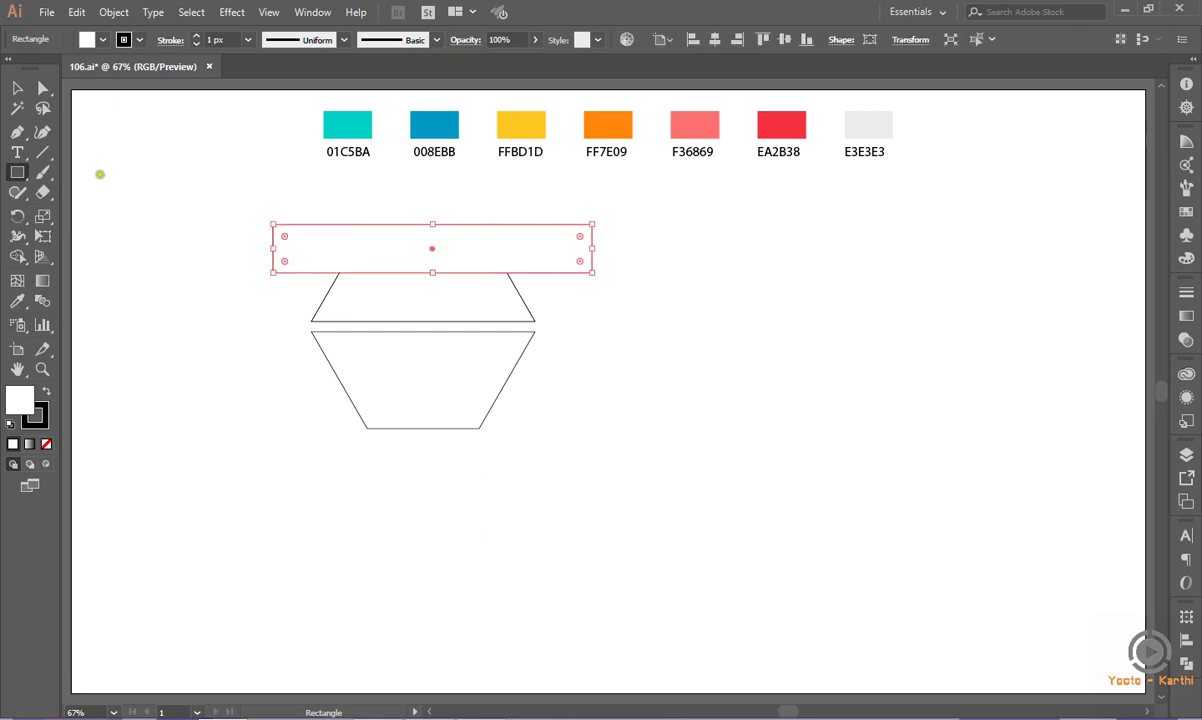
- Select the rectangle and the trapezoid copy together in the Layers panel
{"action": "left_click", "coordinate": [17, 88]}
{"action": "left_click", "coordinate": [193, 193]}
{"action": "left_click", "coordinate": [1186, 454]}
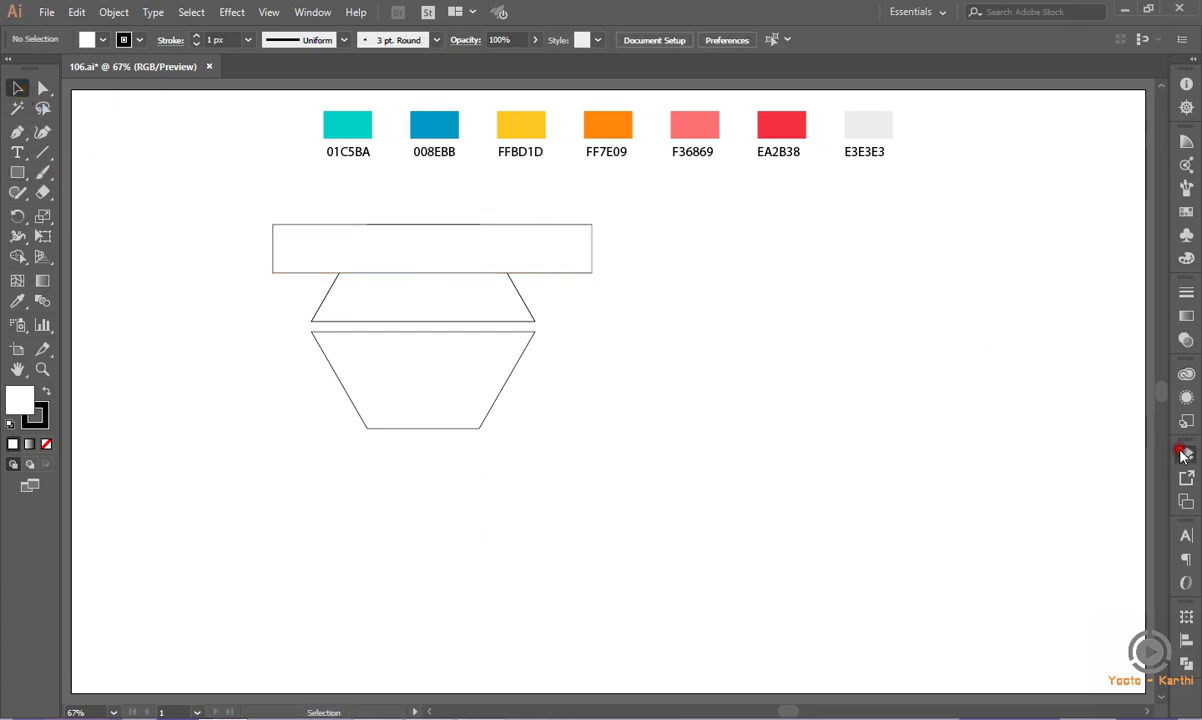
{"action": "left_click", "coordinate": [932, 431]}
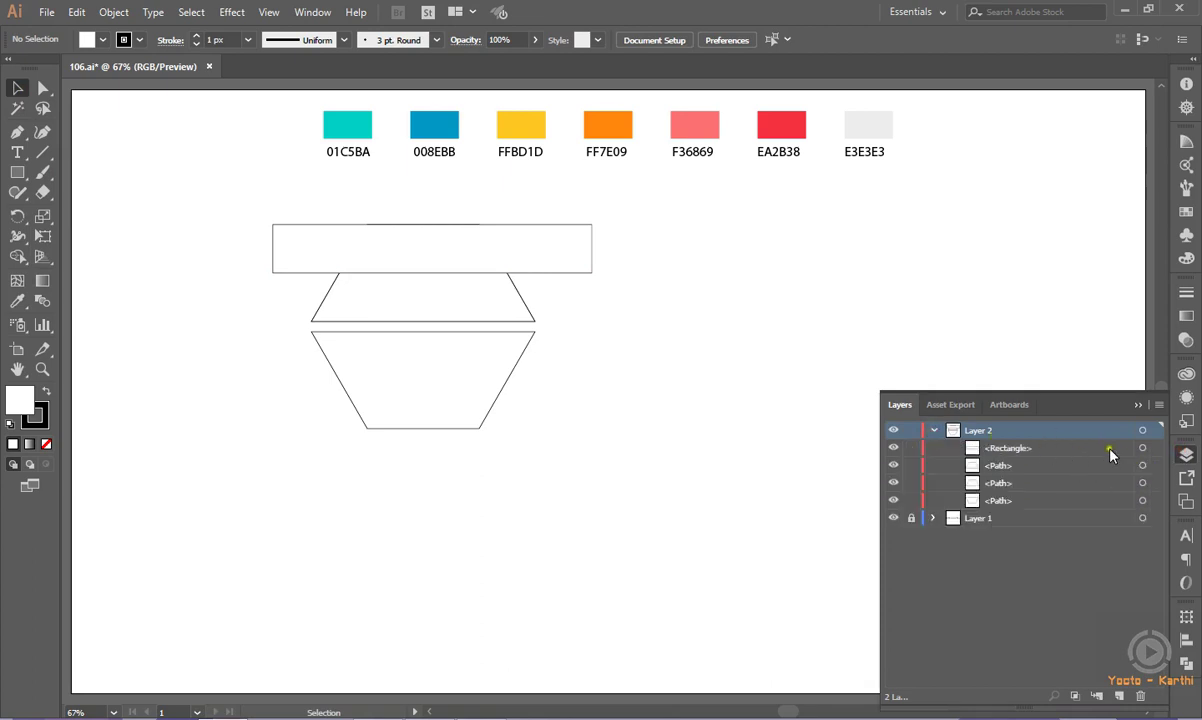
{"action": "left_click", "coordinate": [1142, 448]}
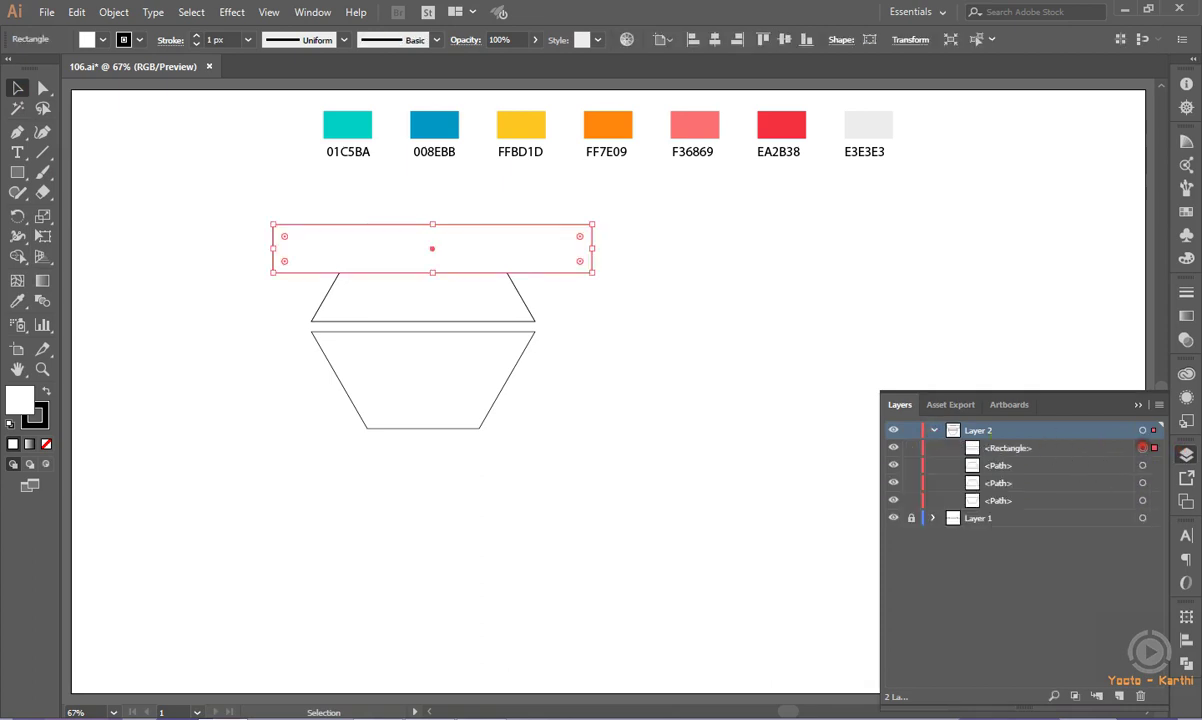
{"action": "left_click", "coordinate": [1142, 465], "text": "shift"}
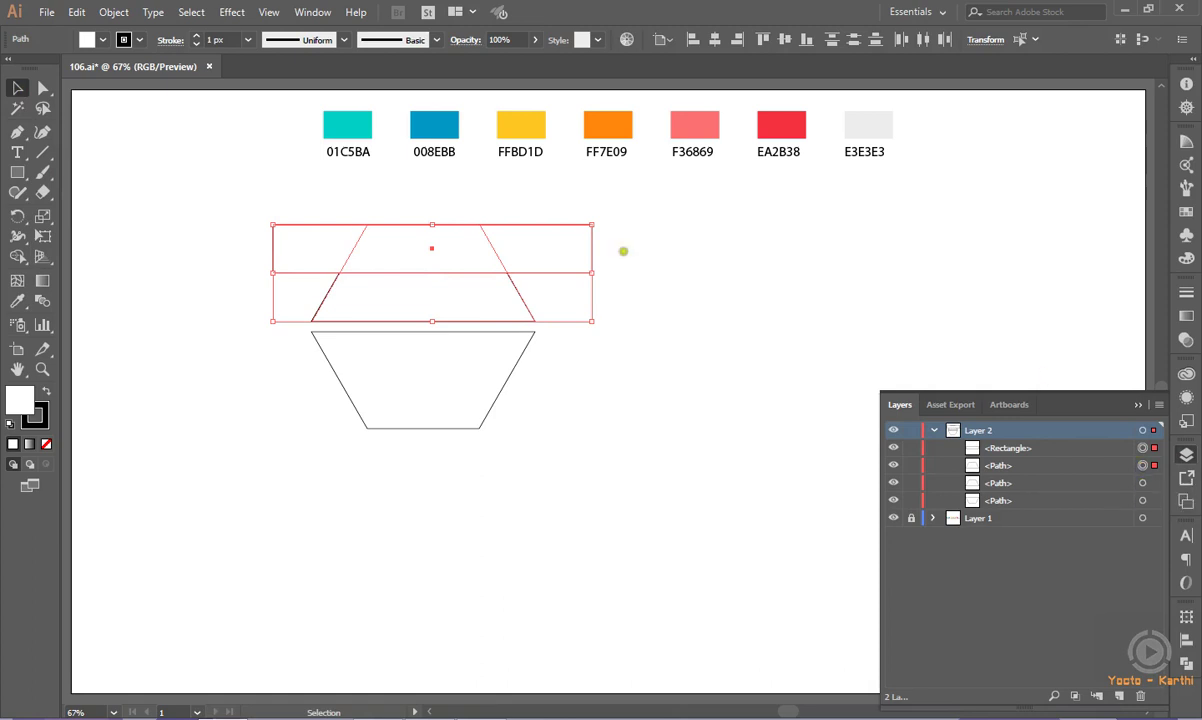
- Remove the rectangle's left and right overhangs and the band below the top slice with Shape Builder
{"action": "left_click", "coordinate": [17, 256]}
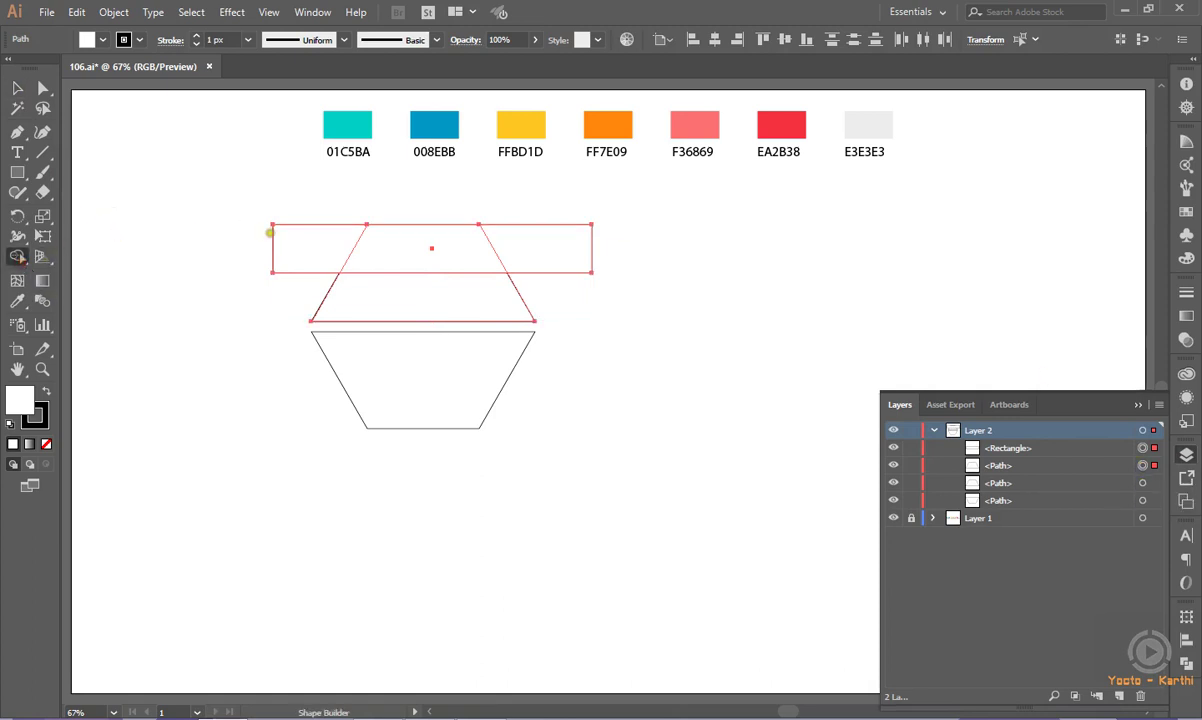
{"action": "left_click", "coordinate": [290, 235], "text": "alt"}
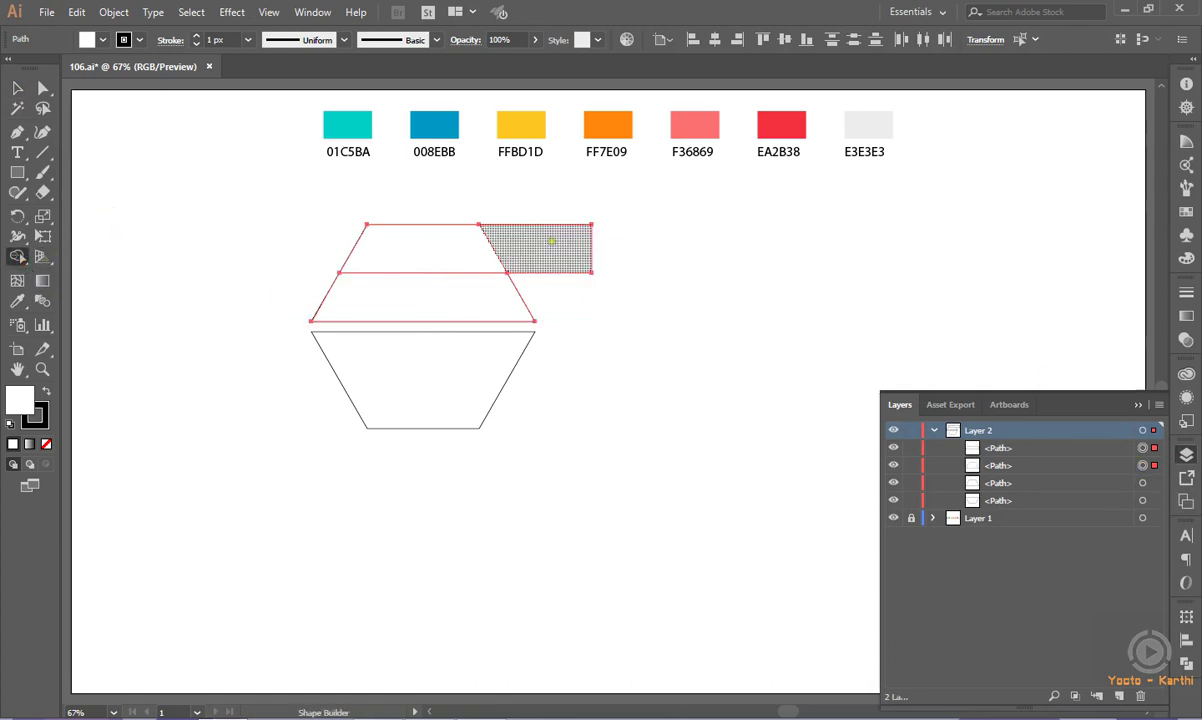
{"action": "left_click", "coordinate": [551, 241], "text": "alt"}
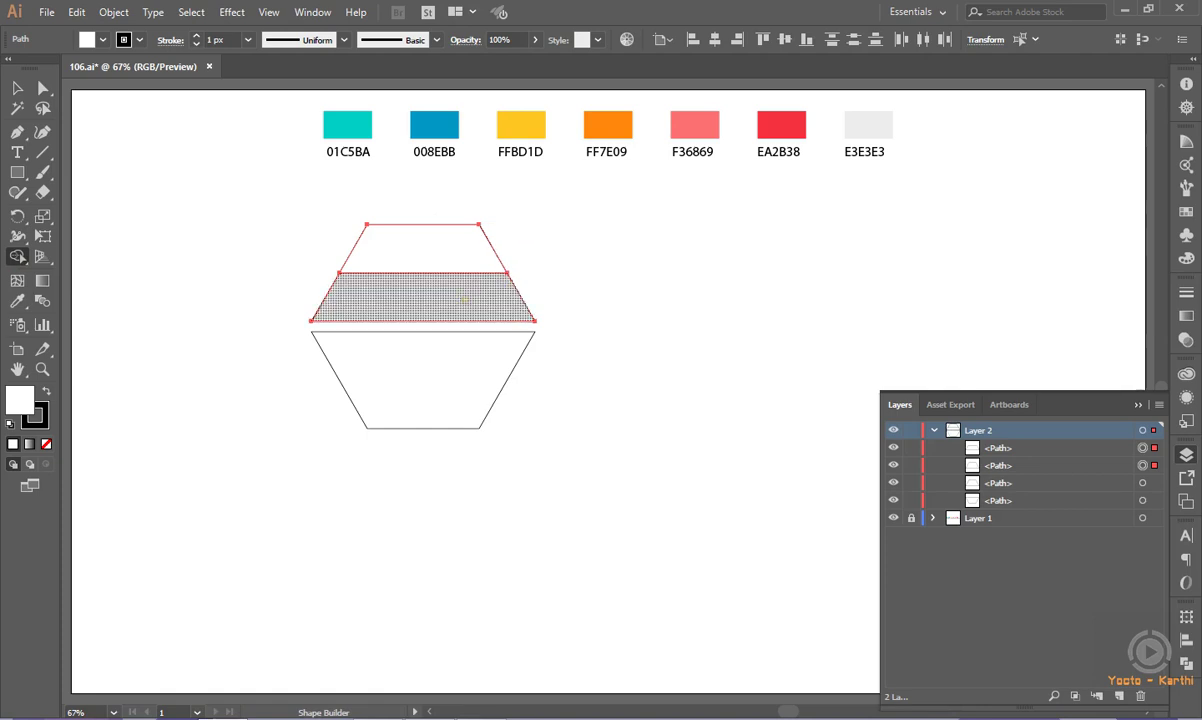
{"action": "left_click", "coordinate": [464, 298], "text": "alt"}
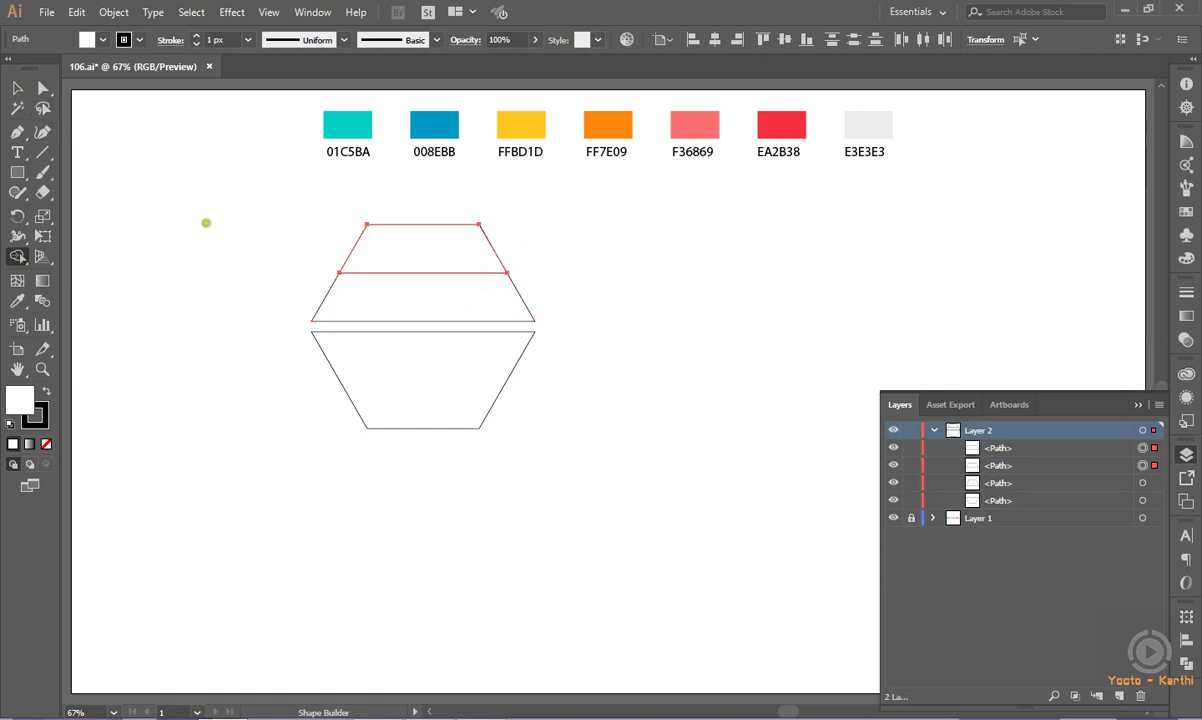
{"action": "key", "text": "v"}
{"action": "left_click", "coordinate": [171, 184]}
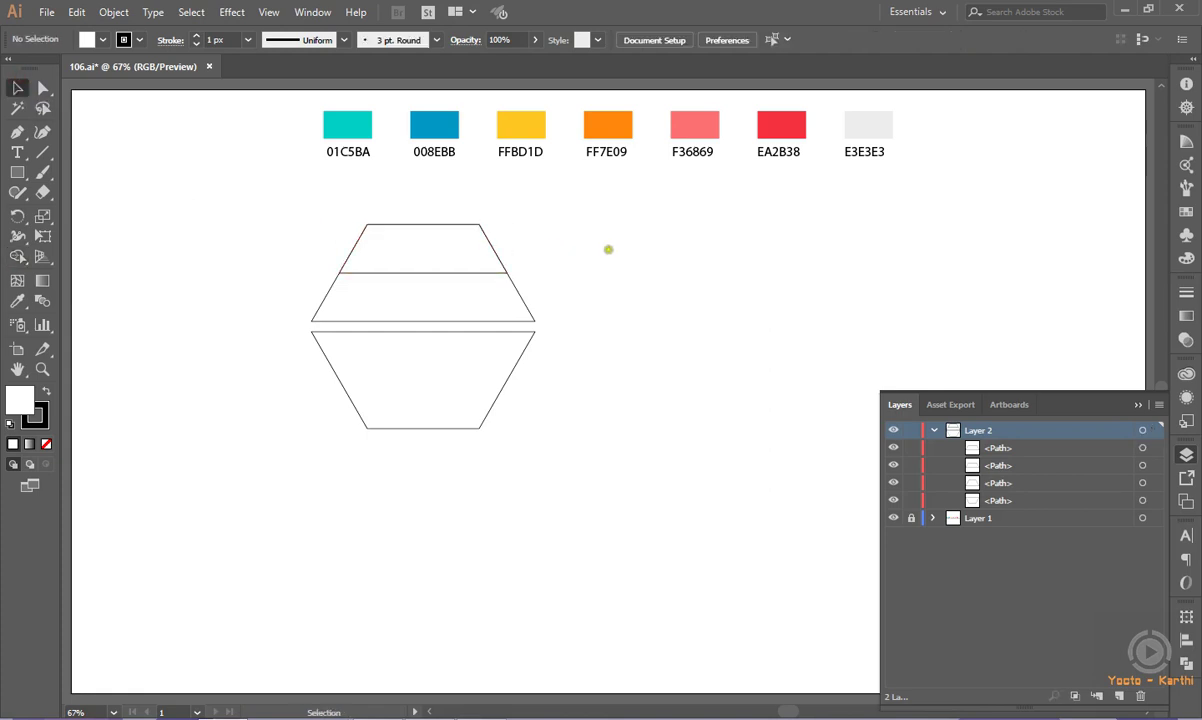
- Delete the leftover extra path in Layers, then select the upper trapezoid
{"action": "left_click", "coordinate": [1141, 465]}
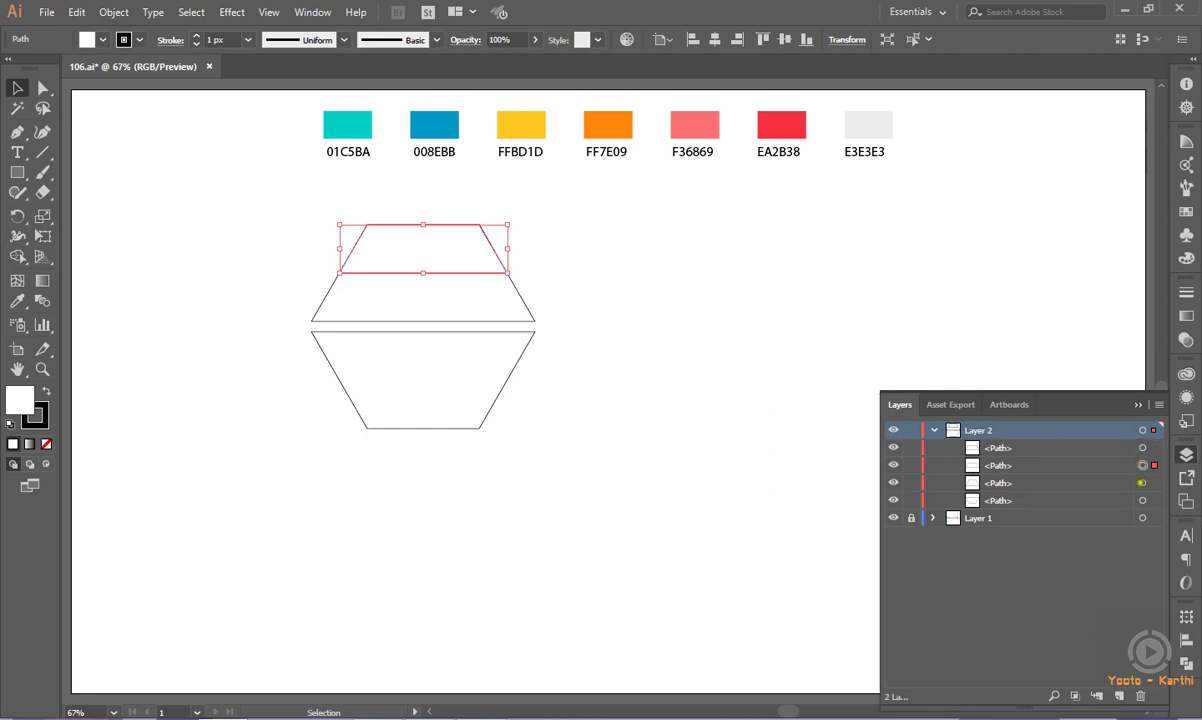
{"action": "left_click", "coordinate": [1141, 483]}
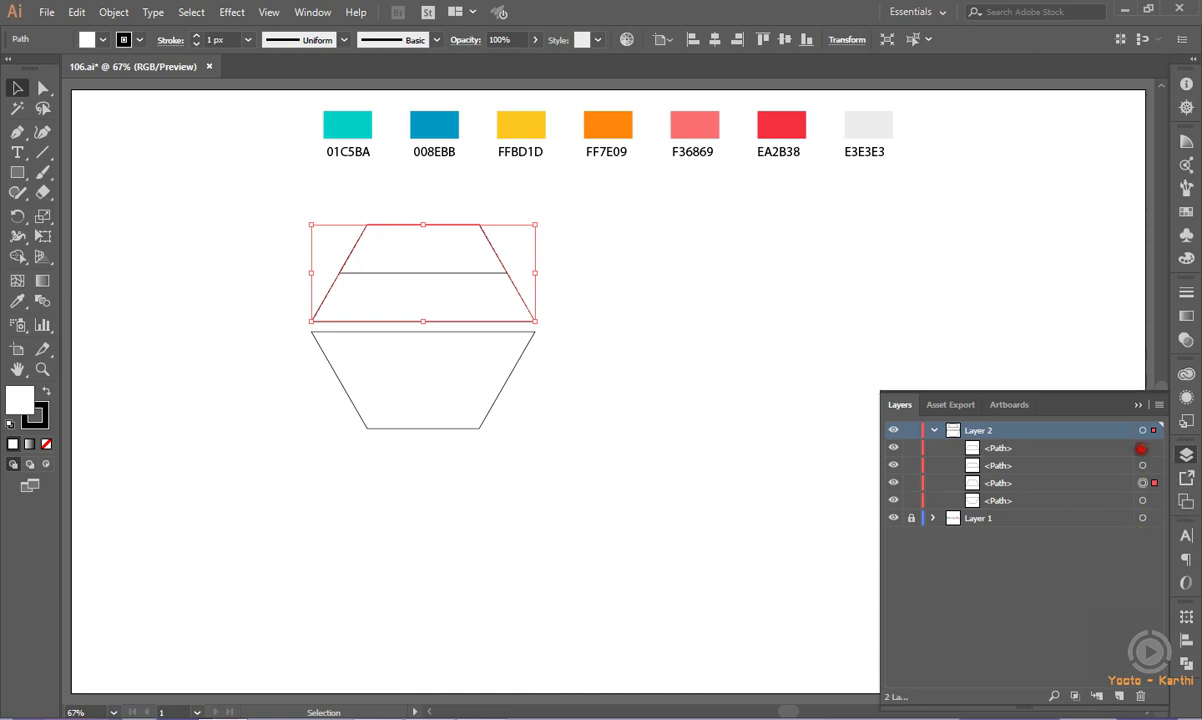
{"action": "left_click", "coordinate": [1141, 448]}
{"action": "key", "text": "Delete"}
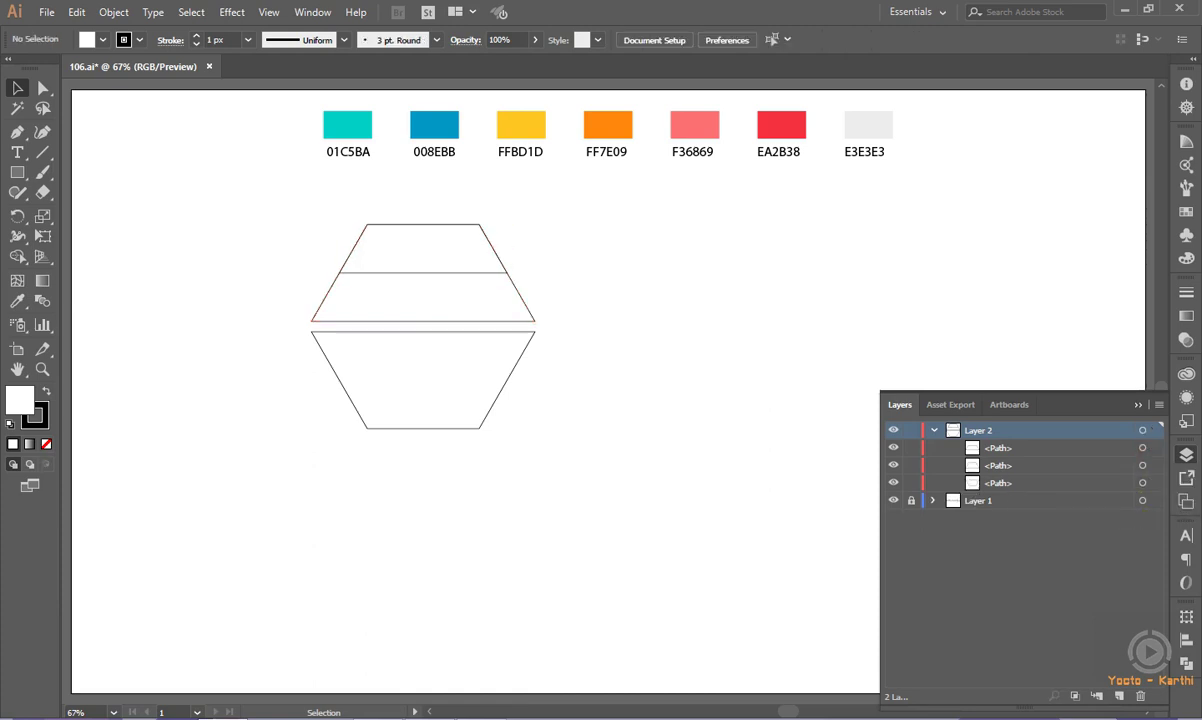
{"action": "left_click", "coordinate": [1141, 465]}
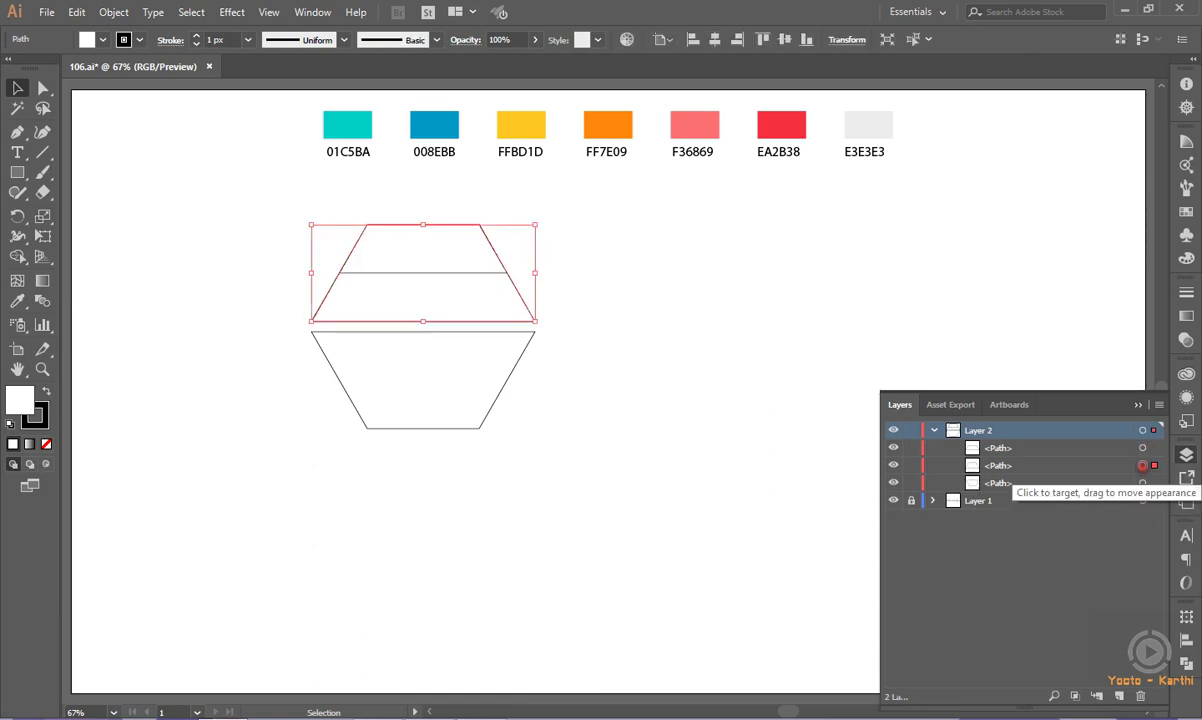
{"action": "left_click", "coordinate": [1141, 483]}
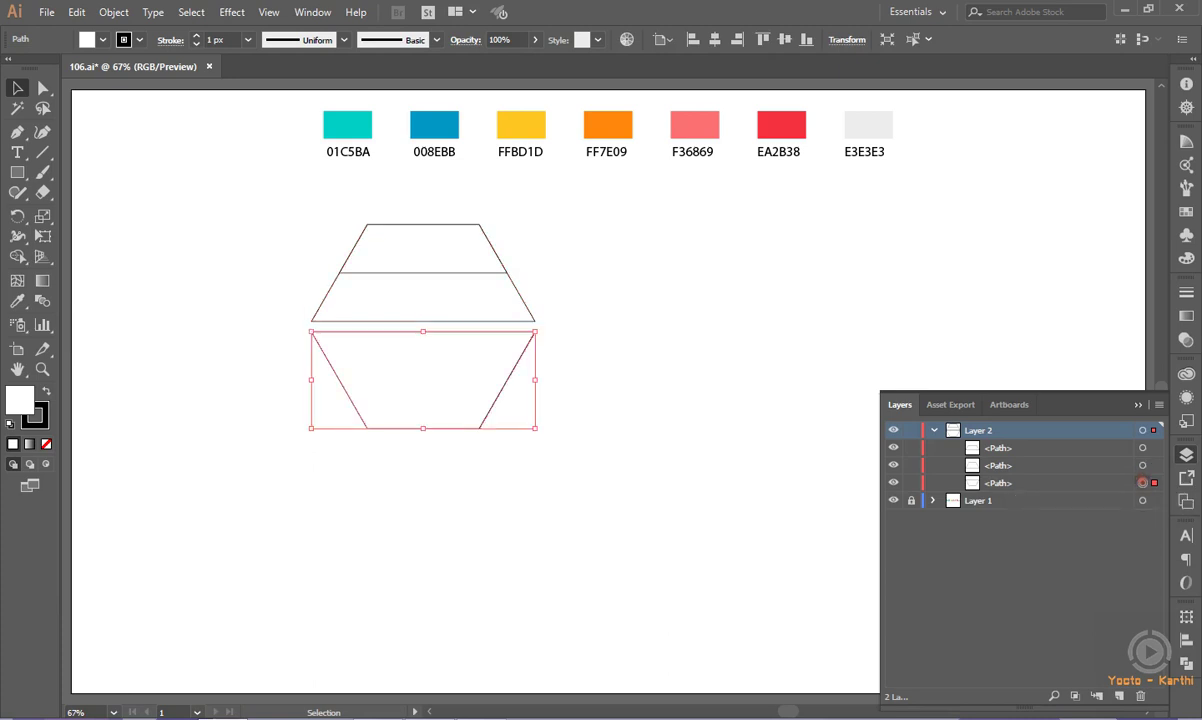
{"action": "left_click", "coordinate": [654, 370]}
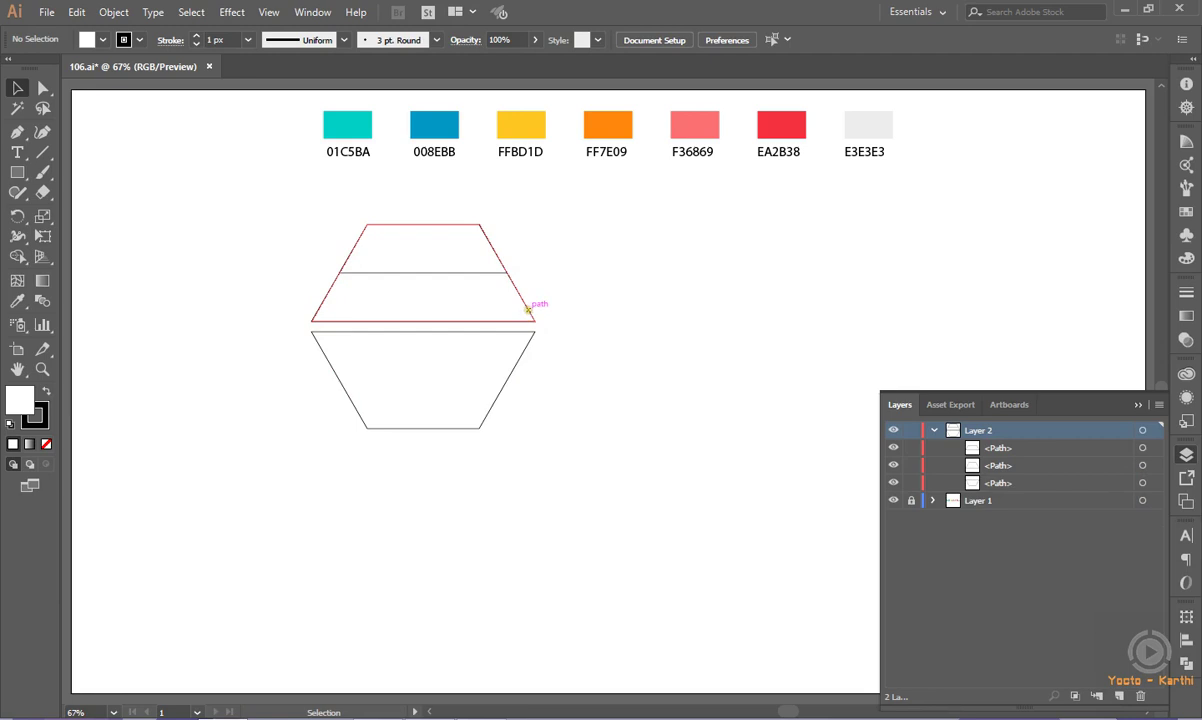
{"action": "left_click", "coordinate": [527, 309]}
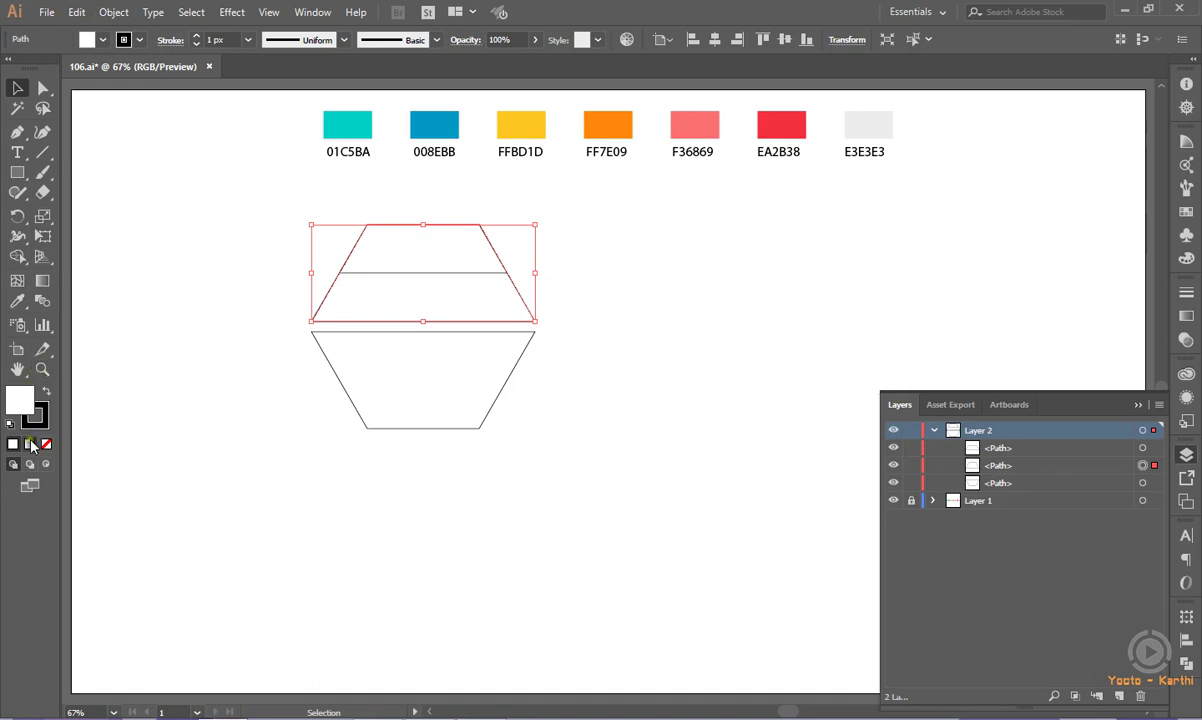
- Fill the band with a gradient whose left stop is teal 01C5BA
{"action": "left_click", "coordinate": [30, 444]}
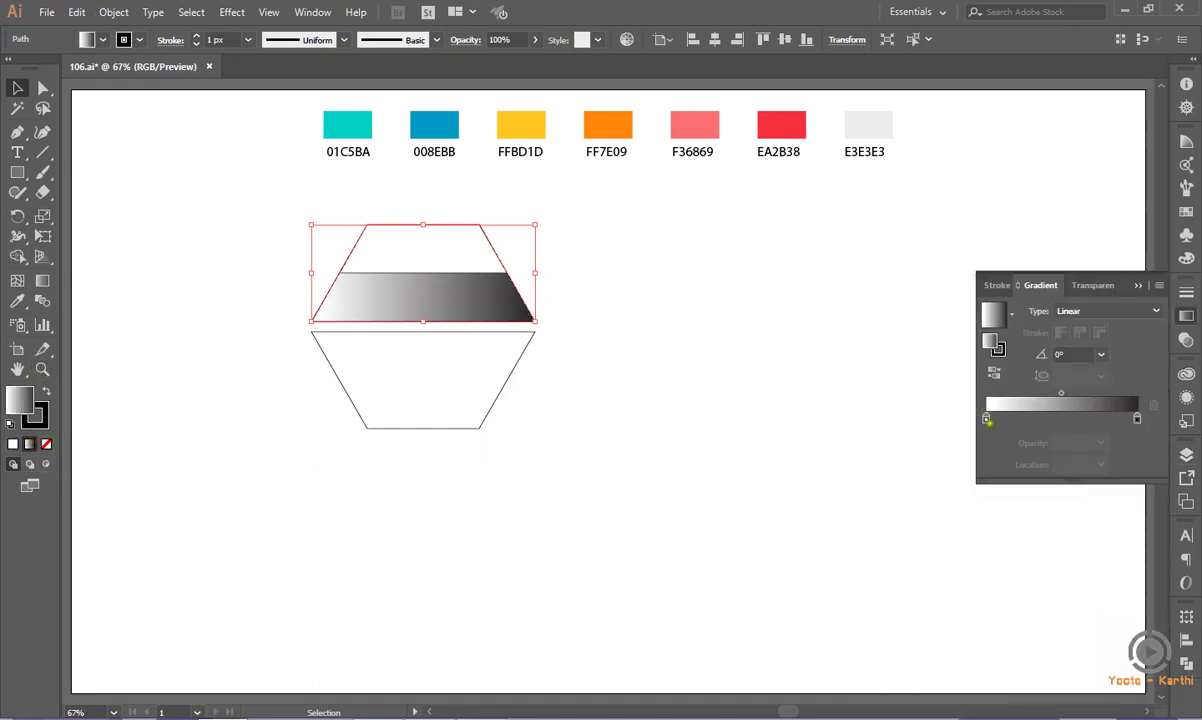
{"action": "double_click", "coordinate": [987, 419]}
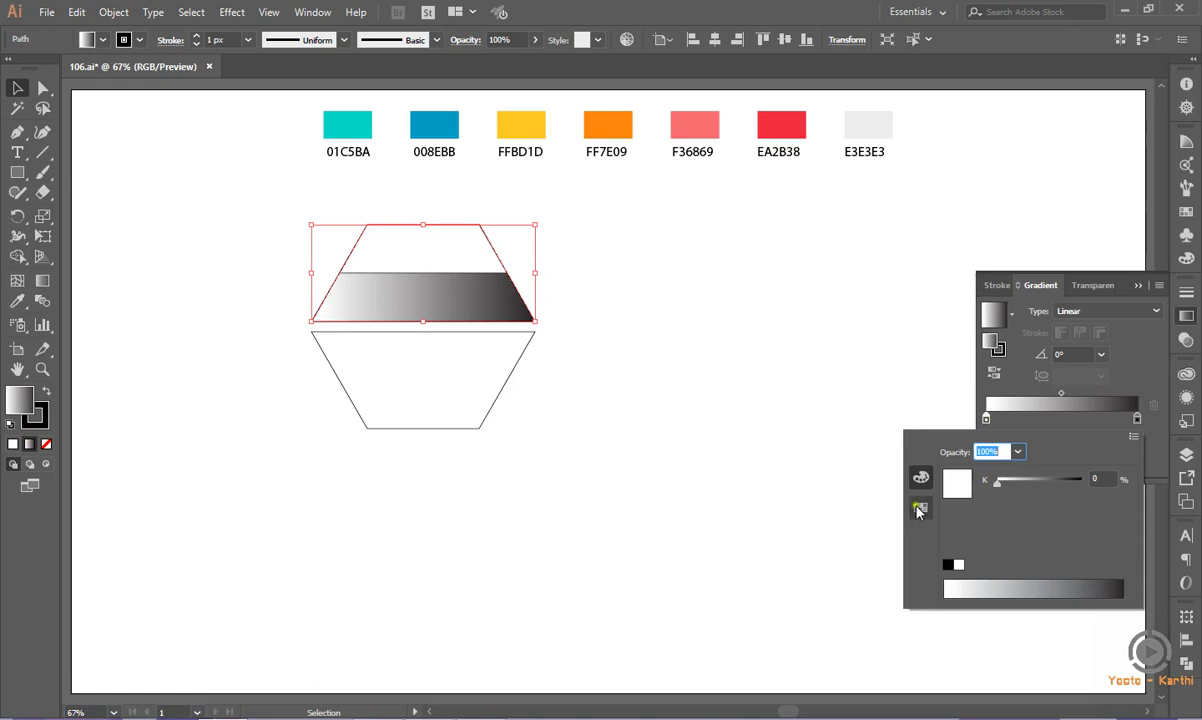
{"action": "left_click", "coordinate": [920, 509]}
{"action": "left_click", "coordinate": [1040, 466]}
{"action": "left_click", "coordinate": [920, 477]}
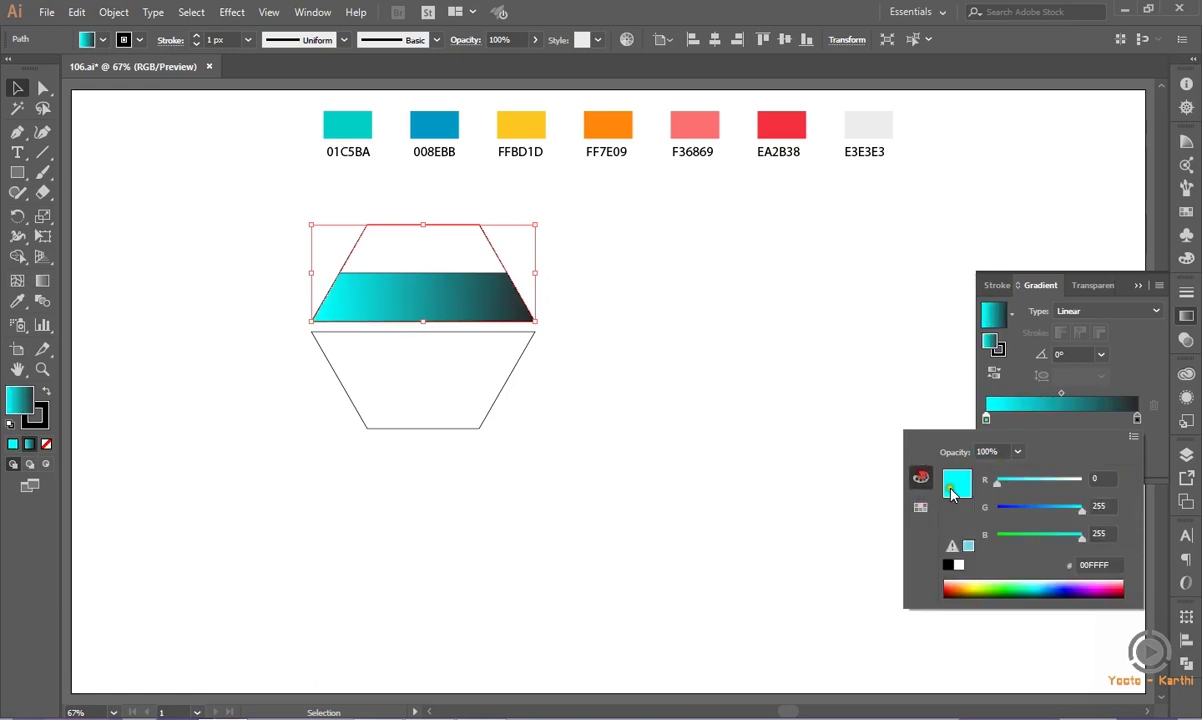
{"action": "left_click", "coordinate": [1057, 567]}
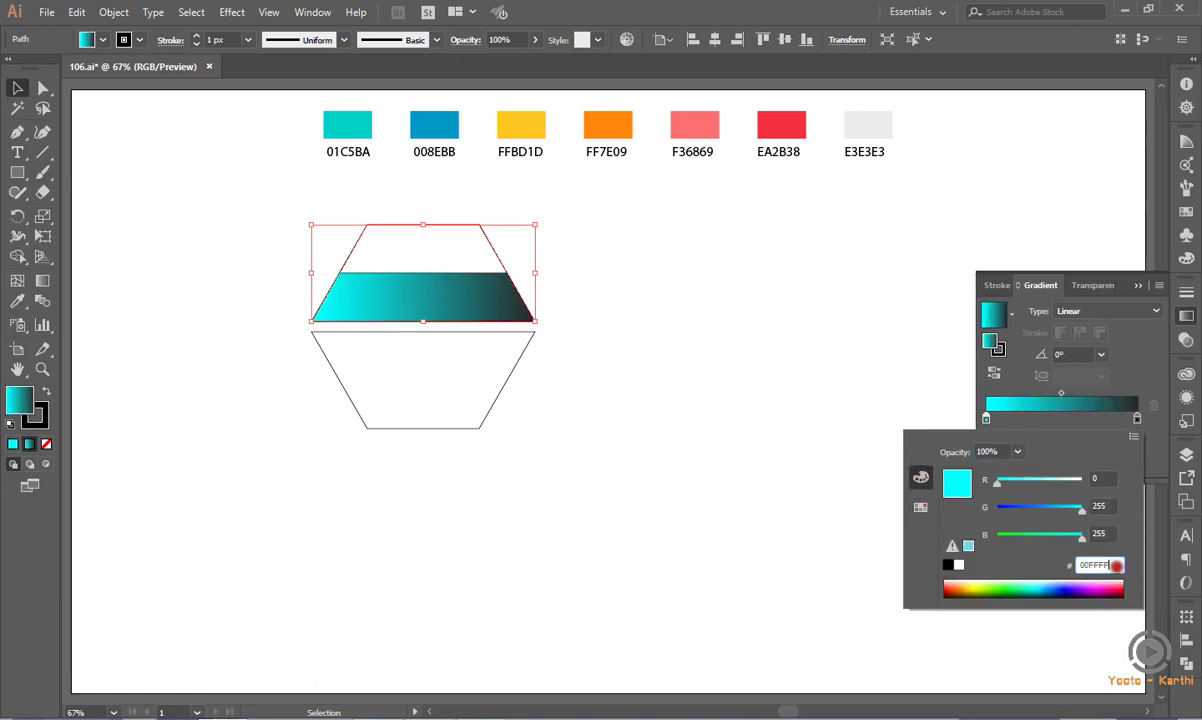
{"action": "key", "text": "BackSpace"}
{"action": "key", "text": "Return"}
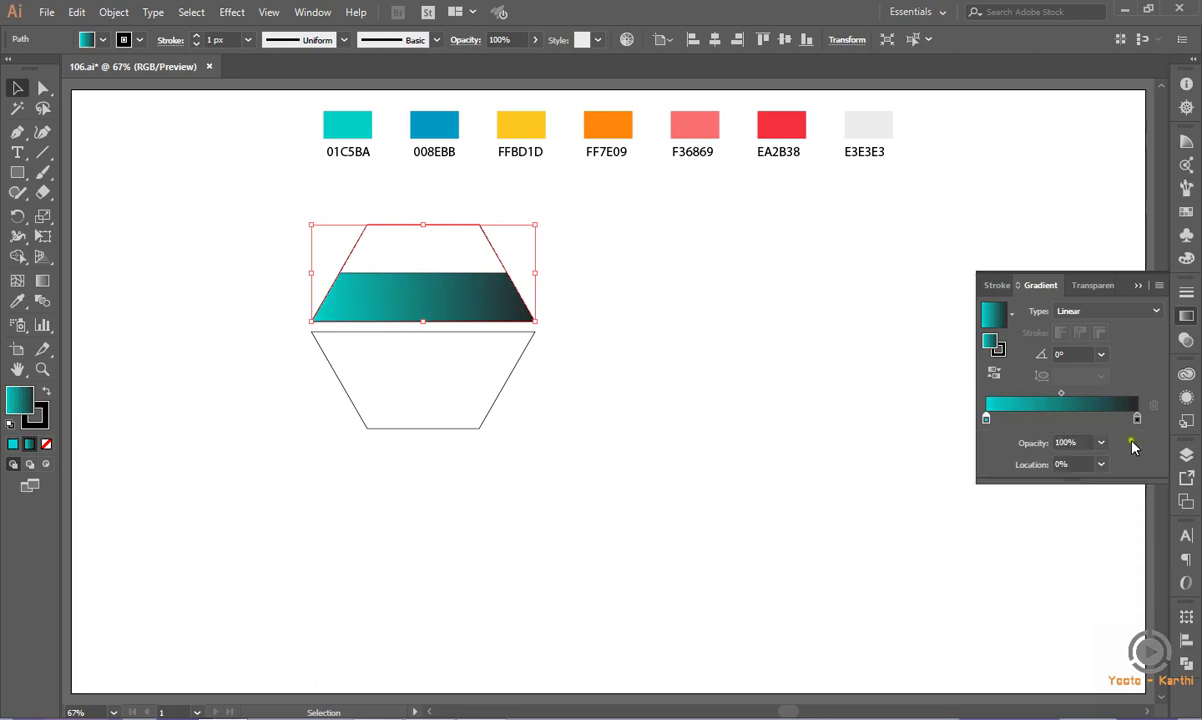
- Set the gradient's right stop to RGB hex 008EBB
{"action": "double_click", "coordinate": [1137, 419]}
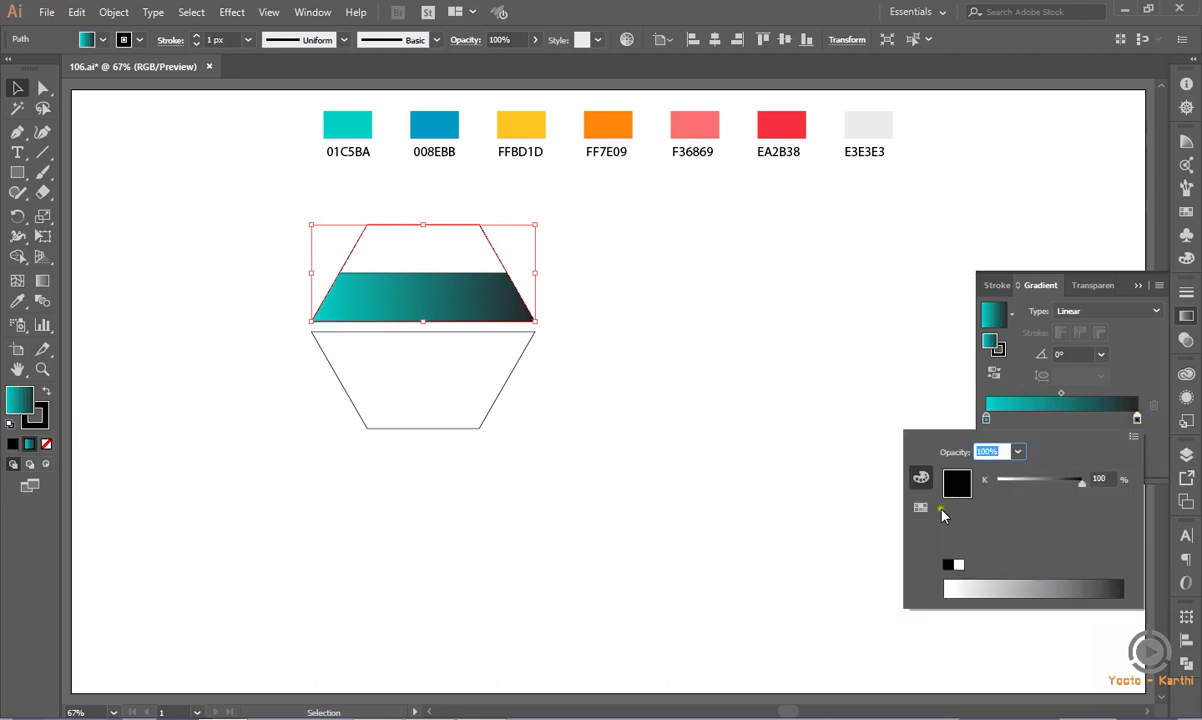
{"action": "left_click", "coordinate": [930, 508]}
{"action": "left_click", "coordinate": [1014, 470]}
{"action": "left_click", "coordinate": [920, 477]}
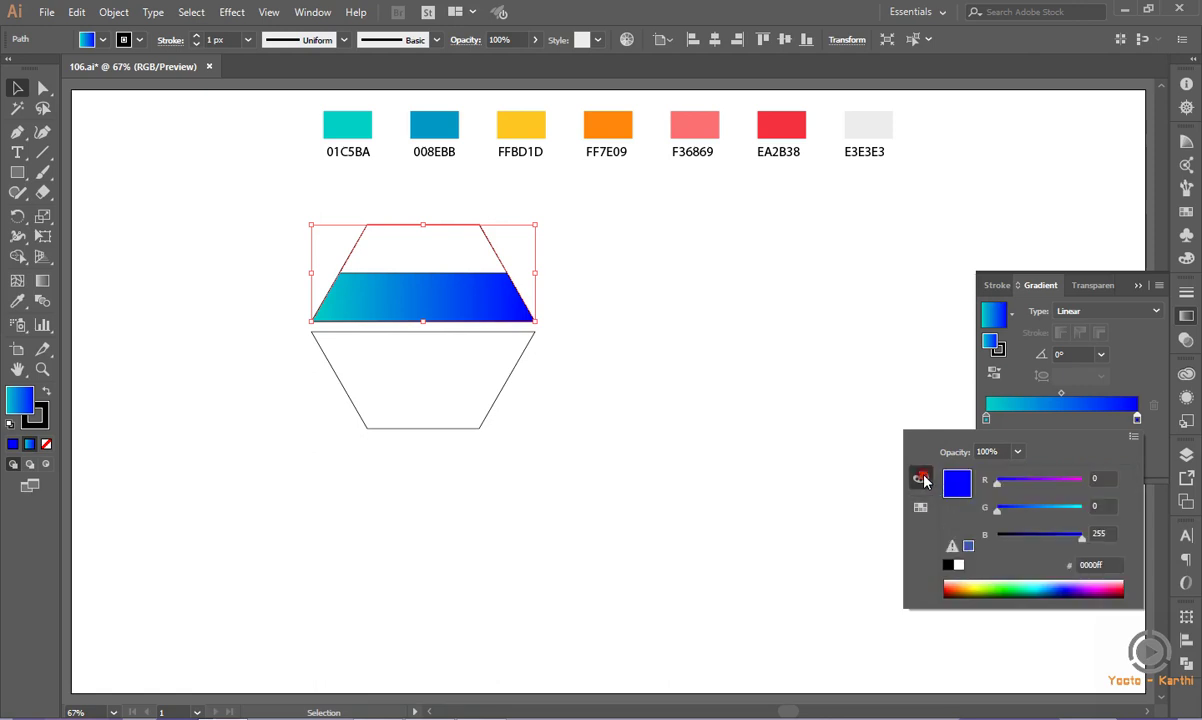
{"action": "left_click", "coordinate": [977, 548]}
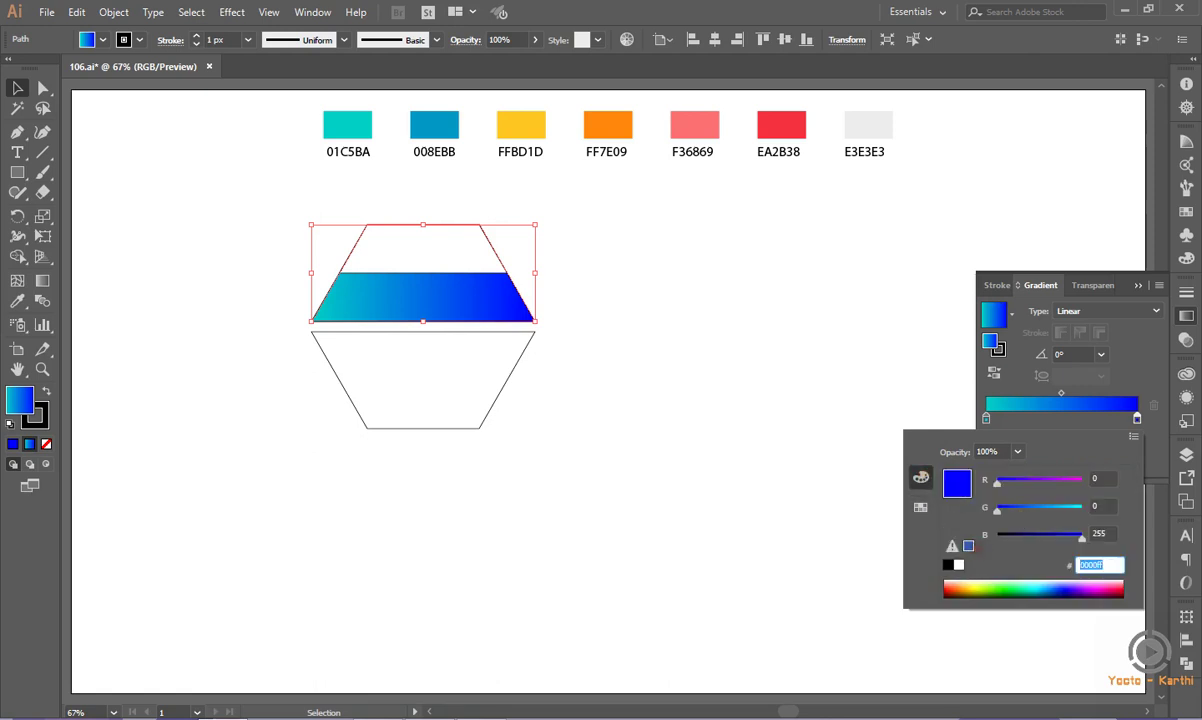
{"action": "key", "text": "BackSpace"}
{"action": "key", "text": "Return"}
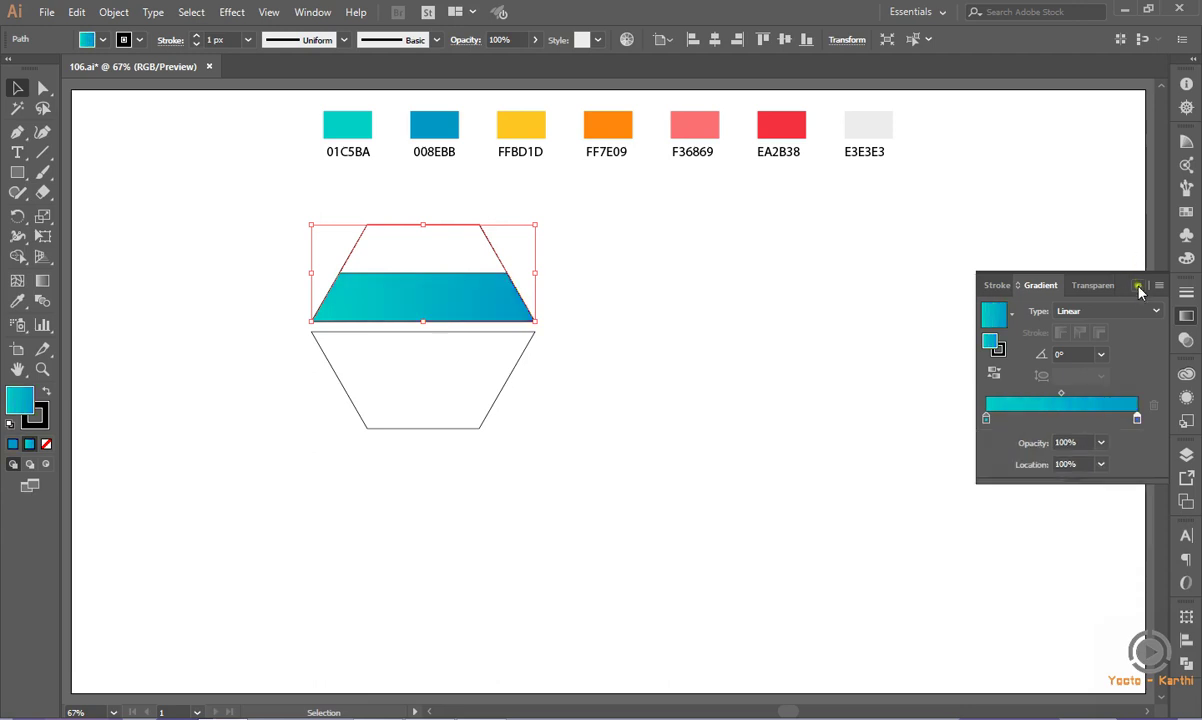
- Set the gradient angle to -90° and close the Gradient panel
{"action": "left_click", "coordinate": [1100, 354]}
{"action": "left_click", "coordinate": [1113, 600]}
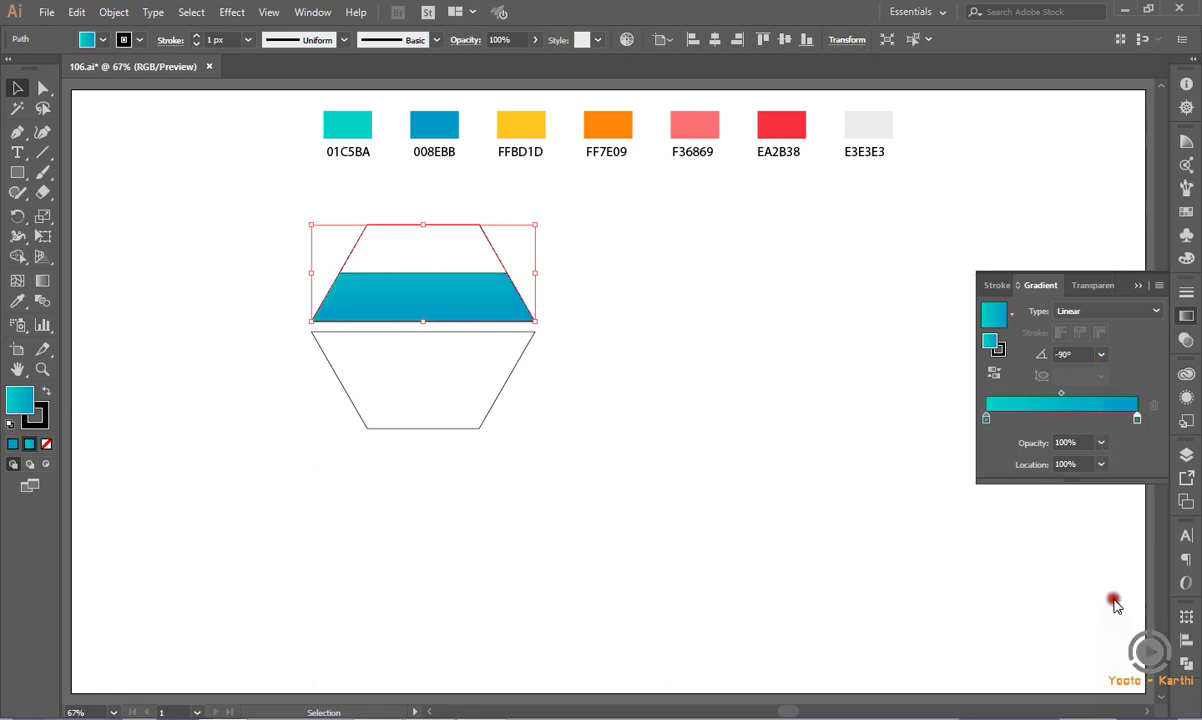
{"action": "left_click", "coordinate": [1139, 287]}
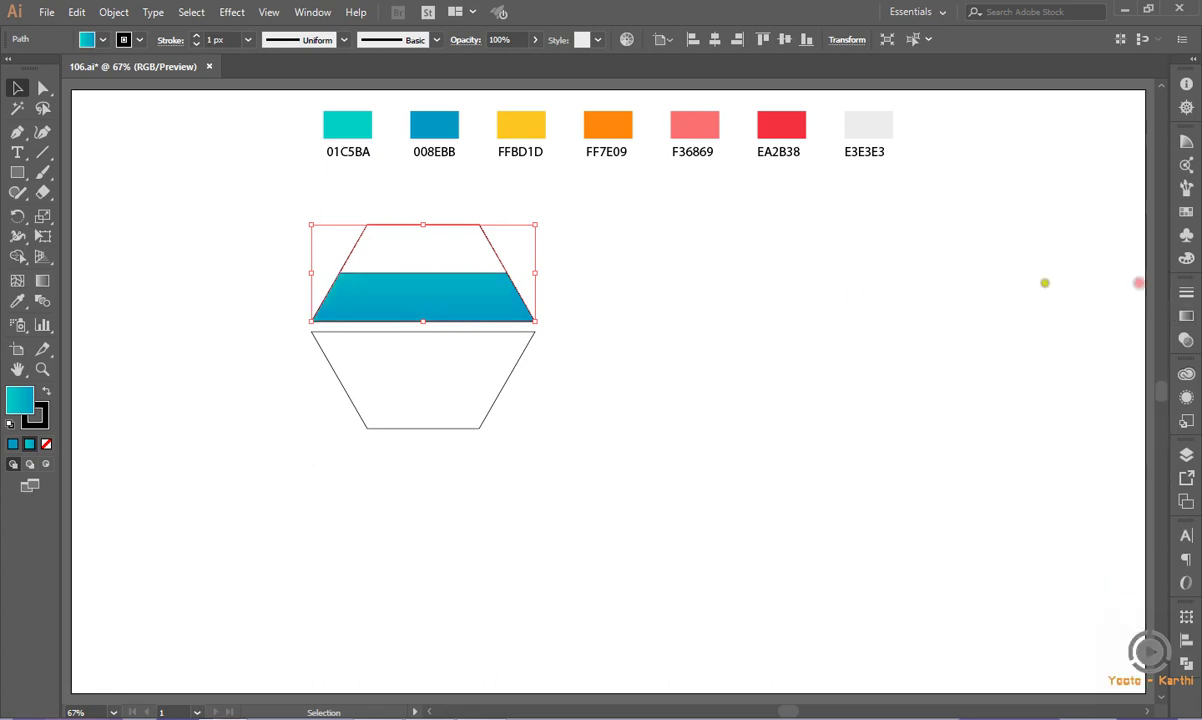
- Give the top trapezoid Overlay blending at 20% opacity in the Transparency panel
{"action": "left_click", "coordinate": [625, 250]}
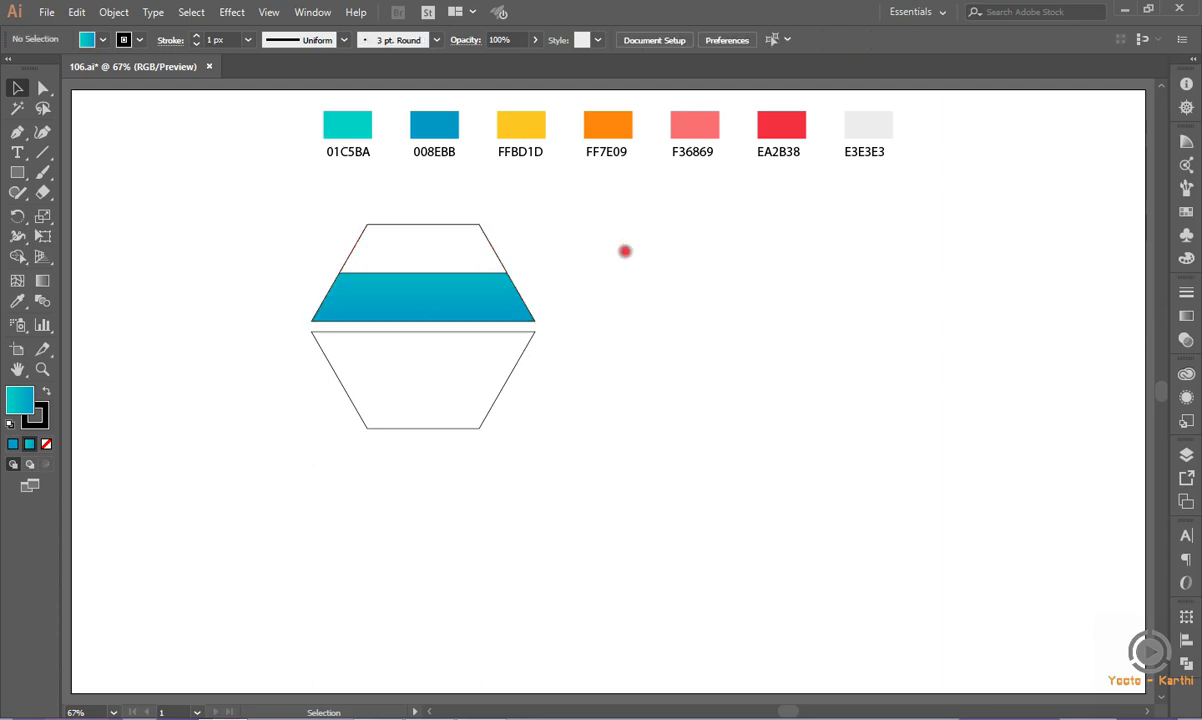
{"action": "left_click", "coordinate": [435, 261]}
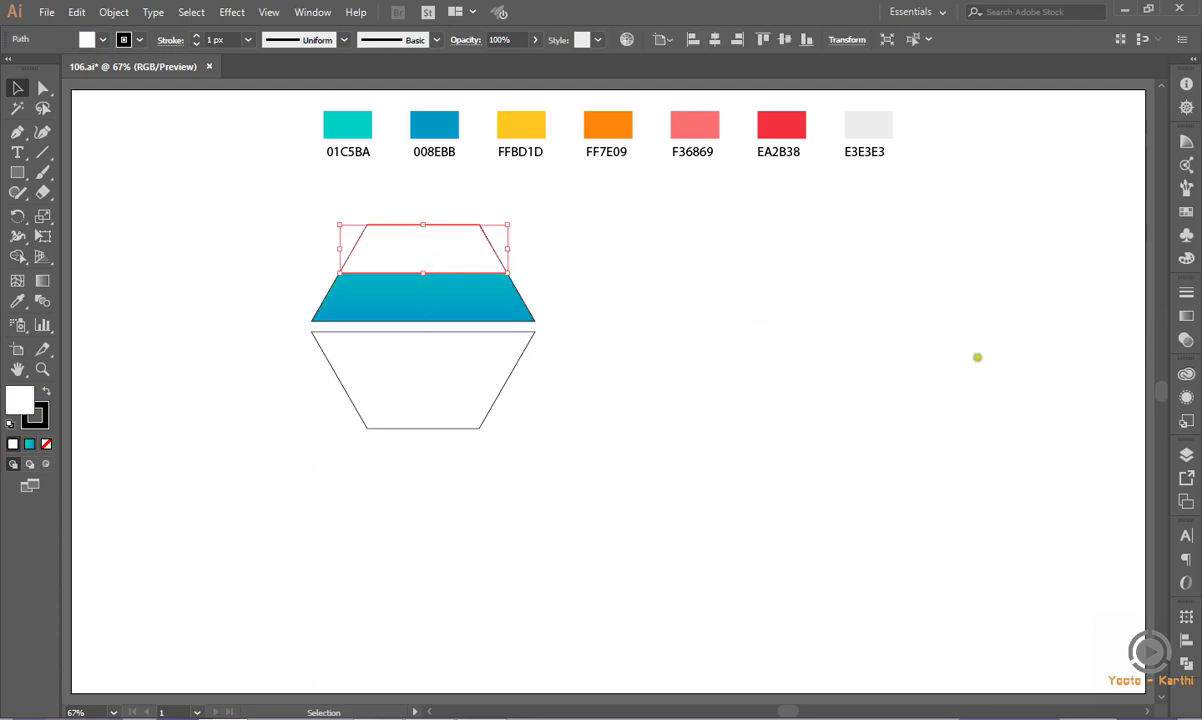
{"action": "left_click", "coordinate": [105, 40]}
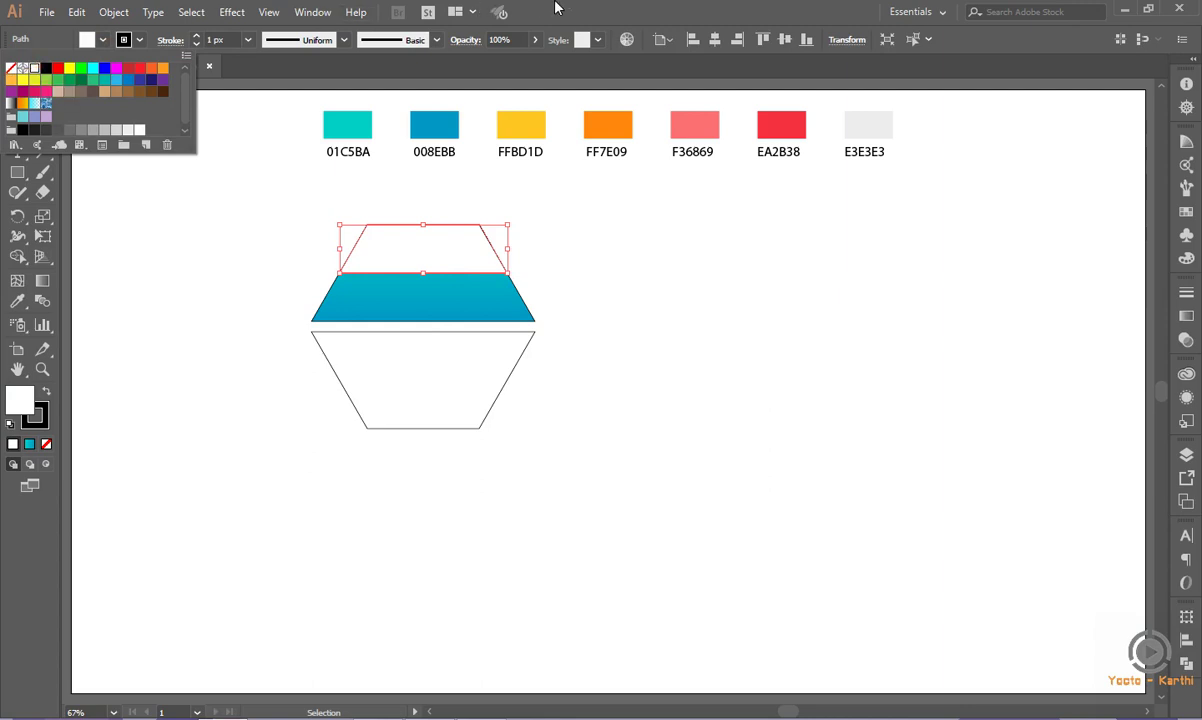
{"action": "left_click", "coordinate": [1182, 341]}
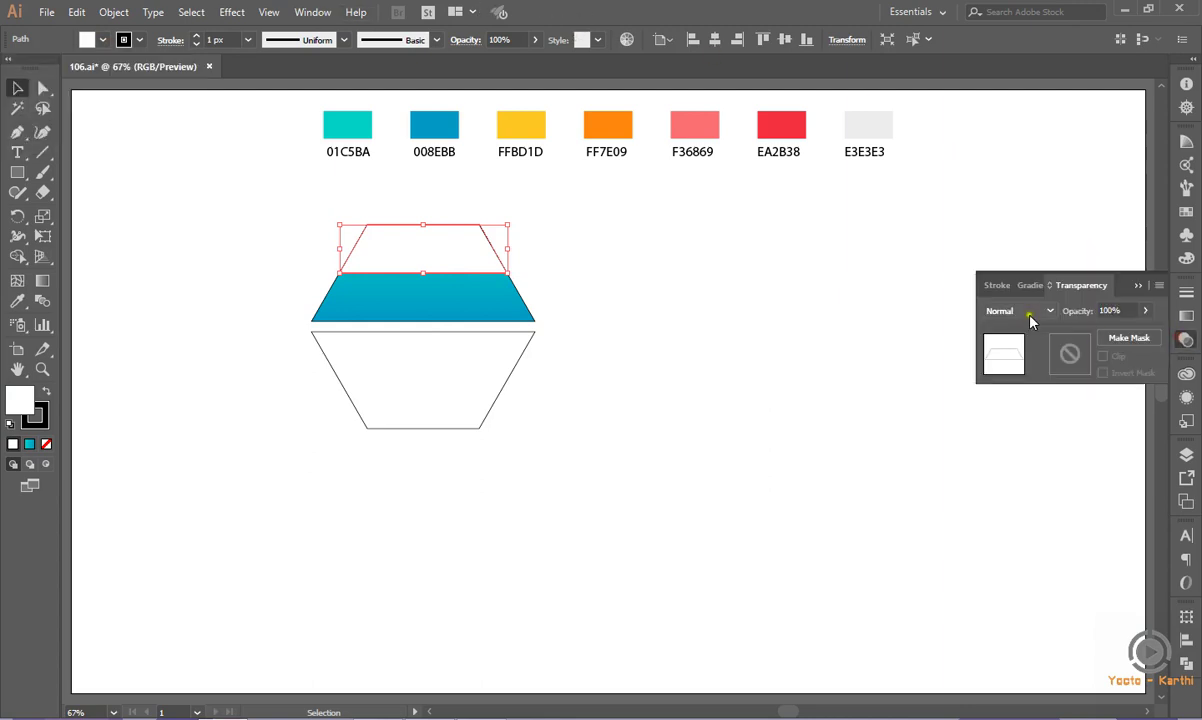
{"action": "left_click", "coordinate": [1048, 311]}
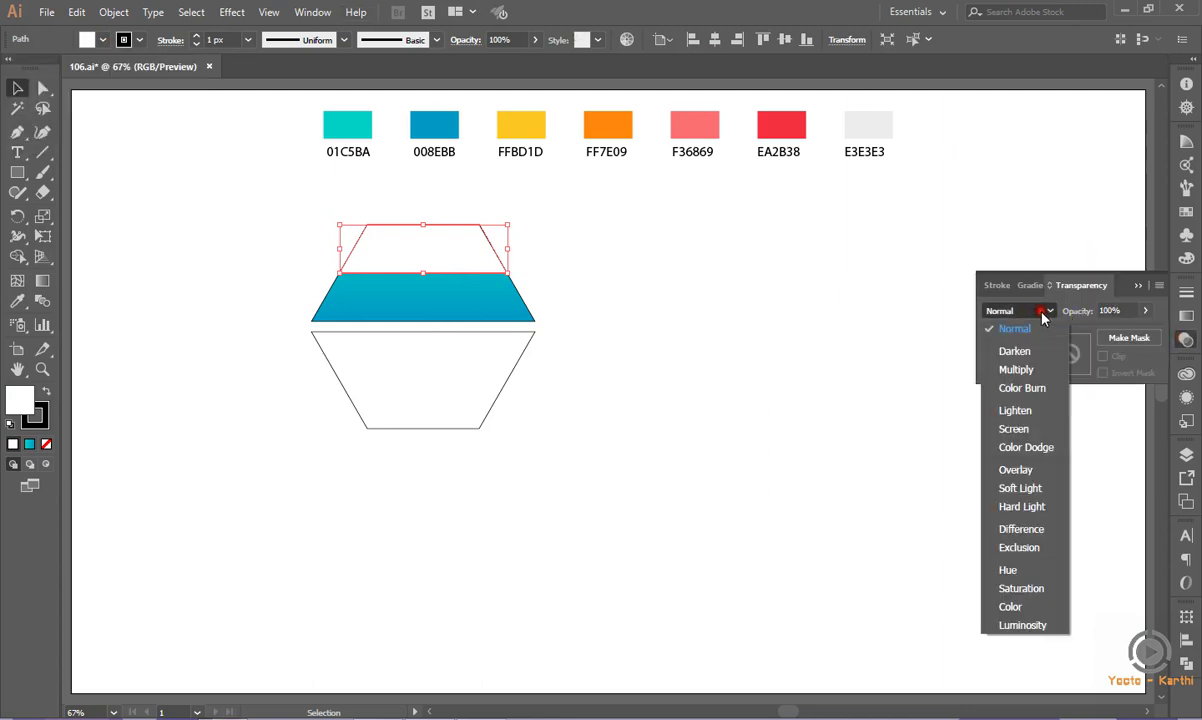
{"action": "left_click", "coordinate": [1016, 469]}
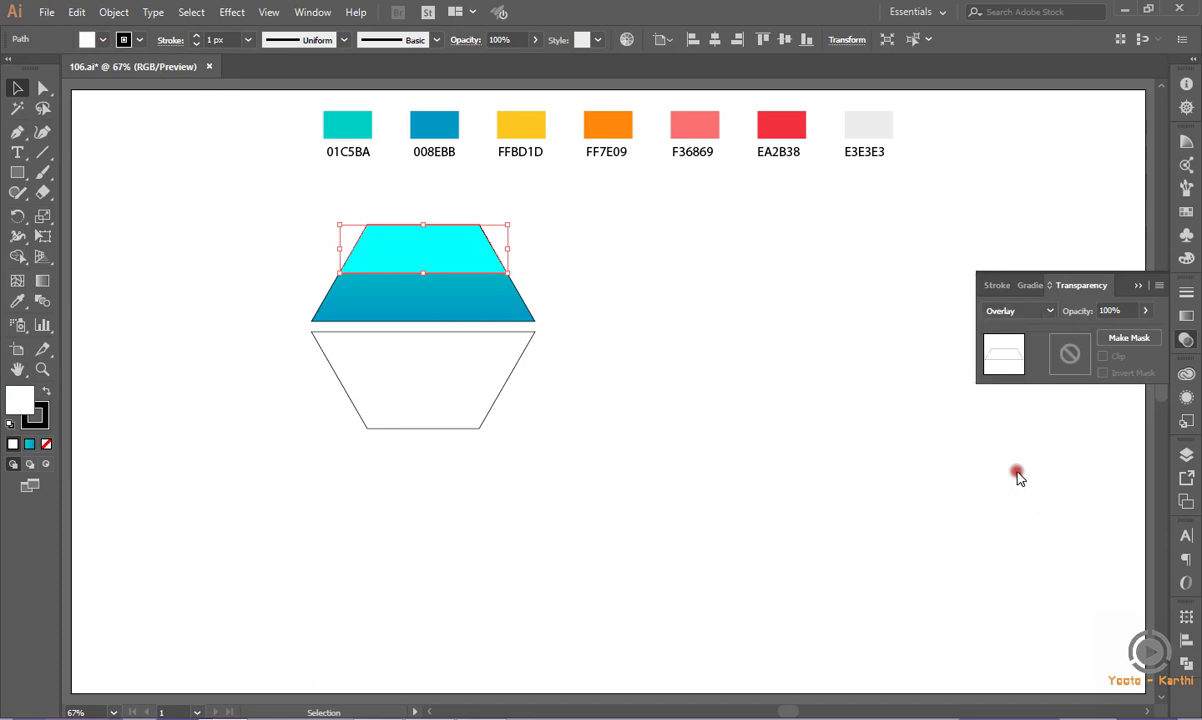
{"action": "left_click", "coordinate": [1108, 311]}
{"action": "type", "text": "20"}
{"action": "key", "text": "Return"}
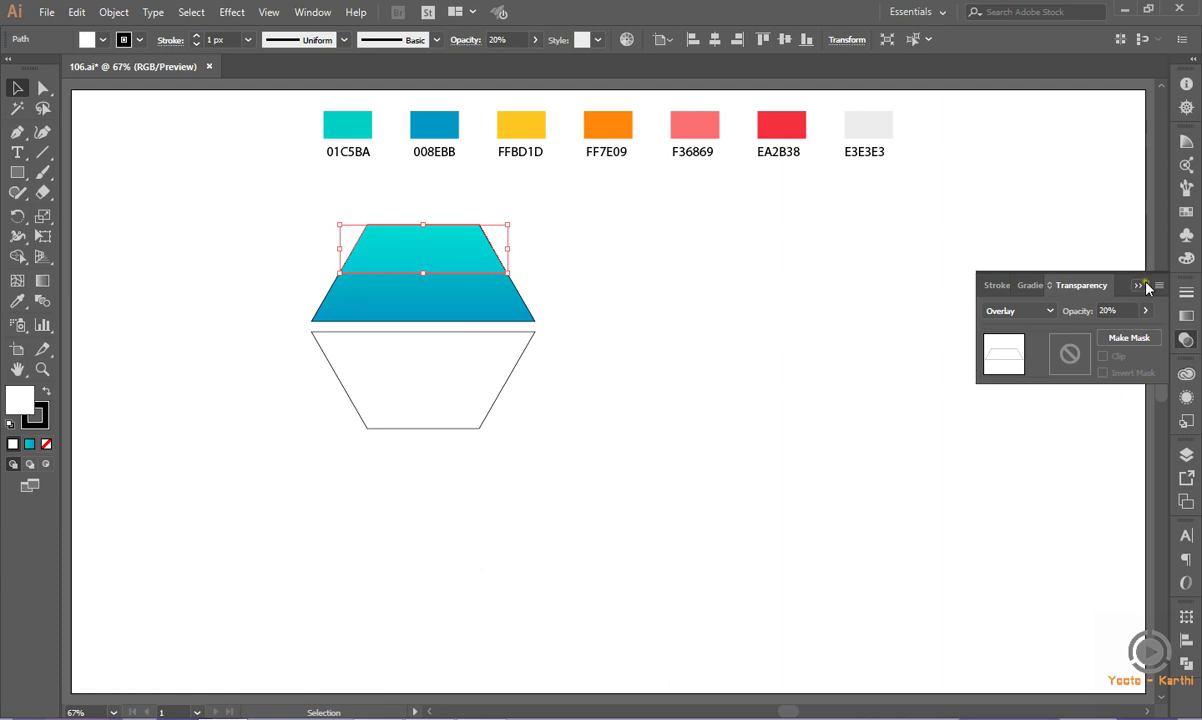
{"action": "left_click", "coordinate": [1138, 286]}
{"action": "left_click", "coordinate": [814, 285]}
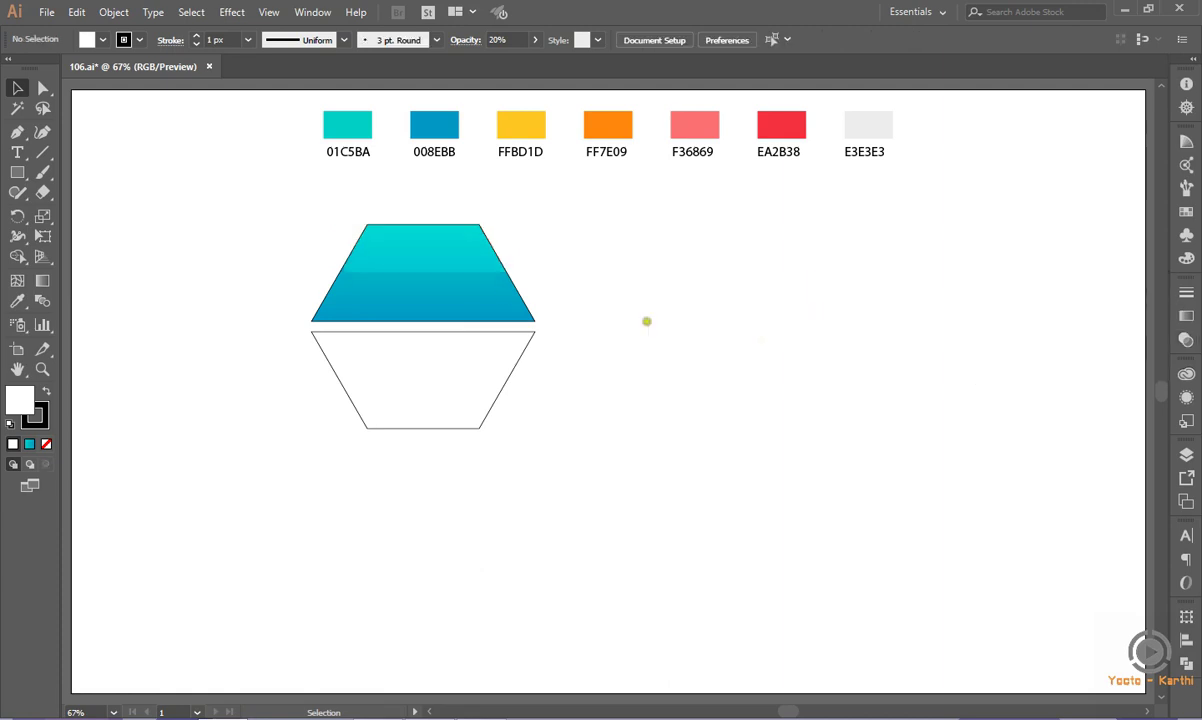
{"action": "left_click", "coordinate": [451, 266]}
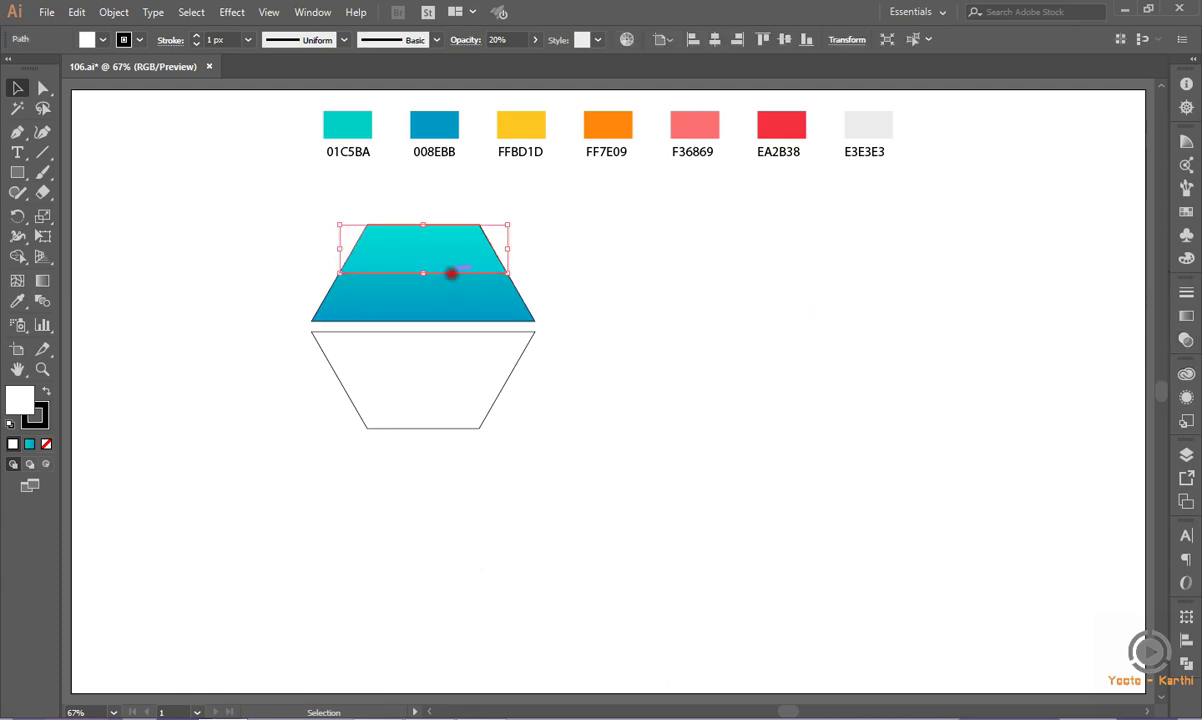
- Set the stroke to None on the top trapezoid and on both trapezoids together
{"action": "left_click", "coordinate": [125, 39]}
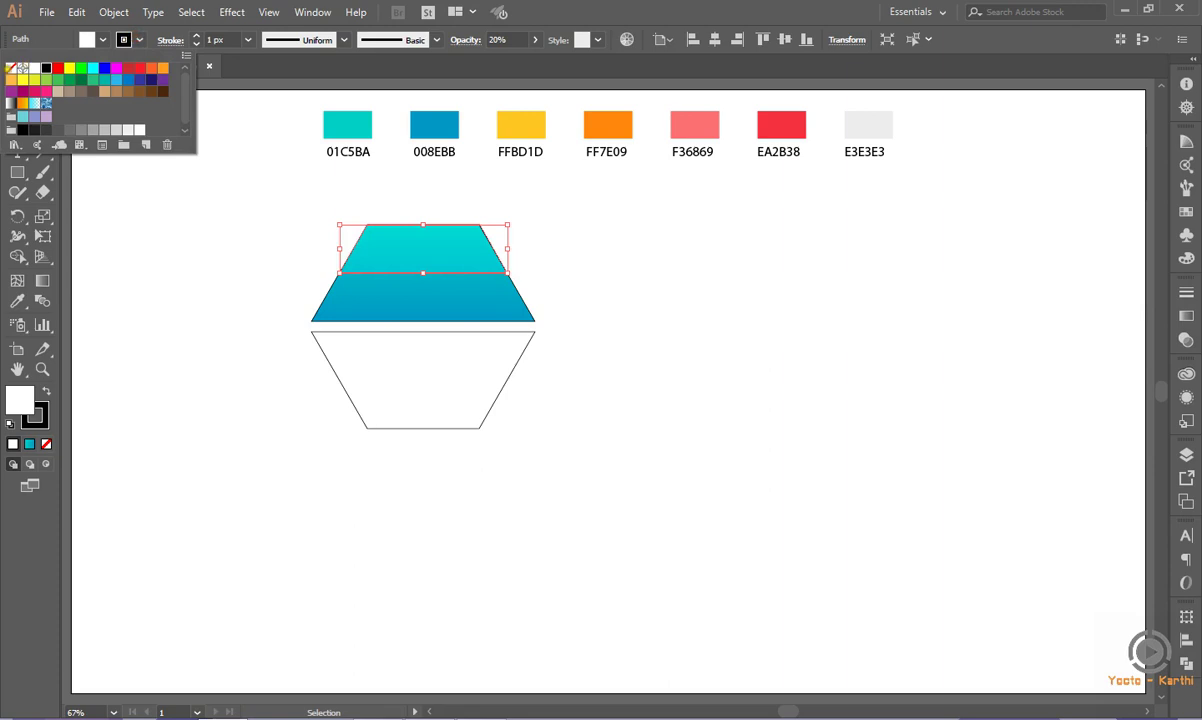
{"action": "left_click", "coordinate": [11, 66]}
{"action": "left_click", "coordinate": [284, 249]}
{"action": "left_click", "coordinate": [284, 248]}
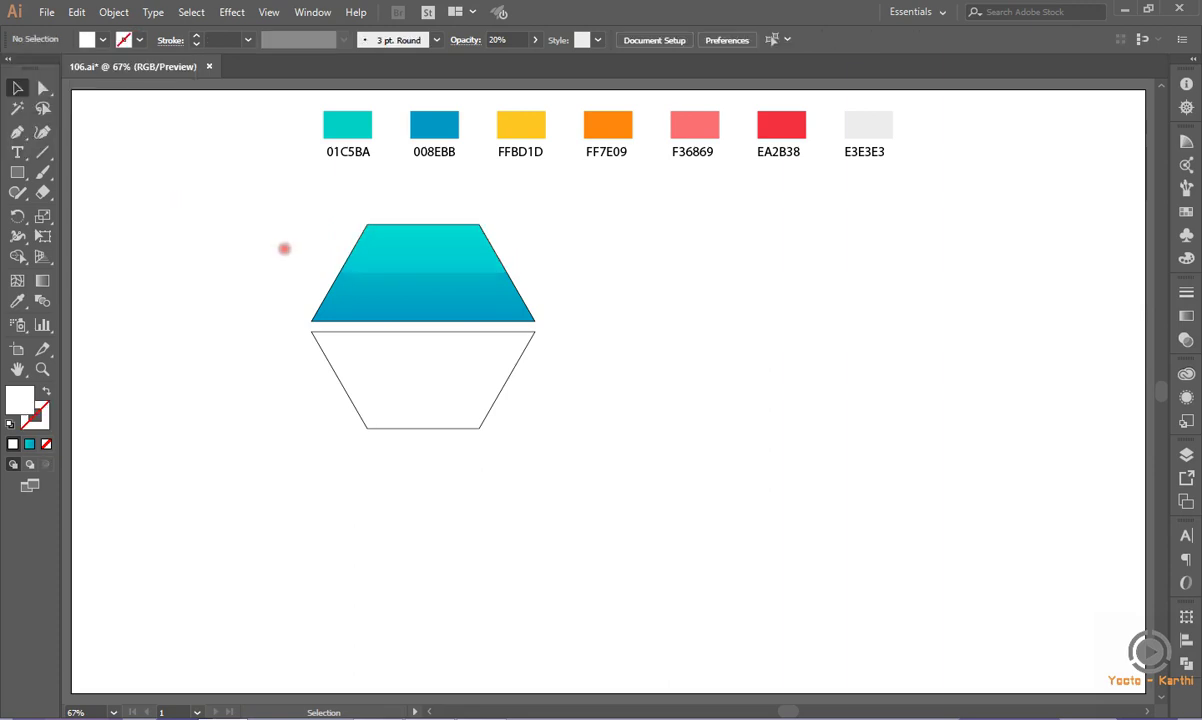
{"action": "left_click_drag", "start_coordinate": [258, 250], "coordinate": [497, 421]}
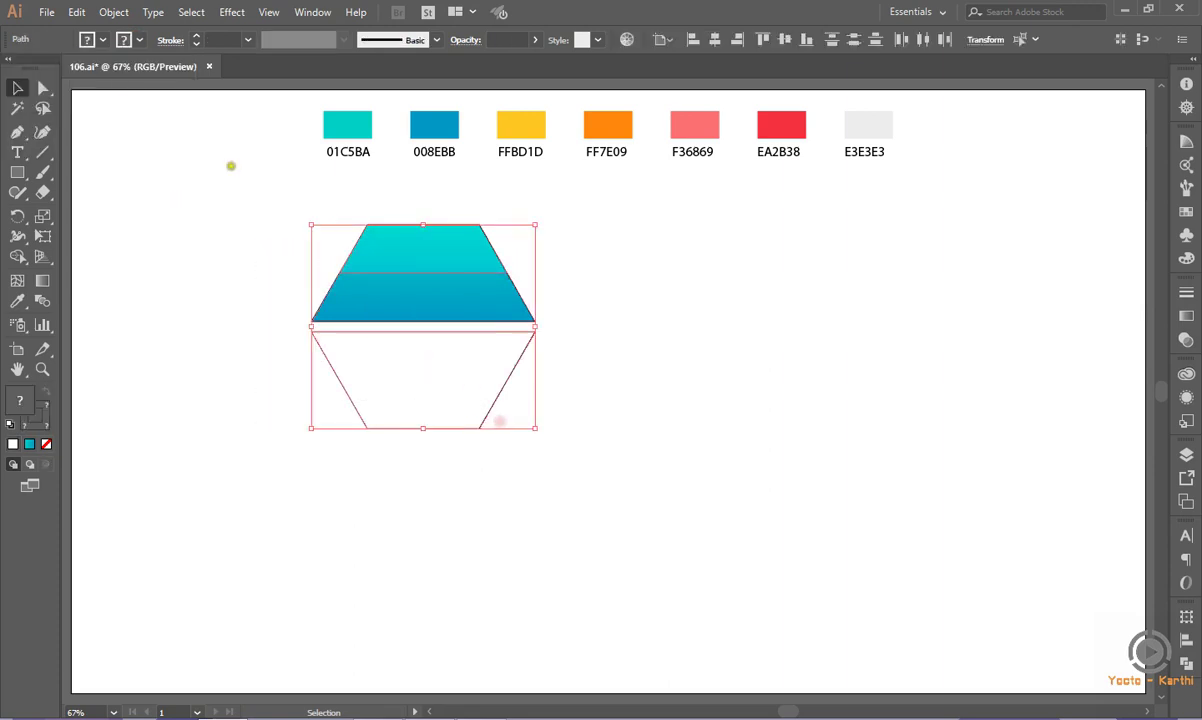
{"action": "left_click", "coordinate": [139, 41]}
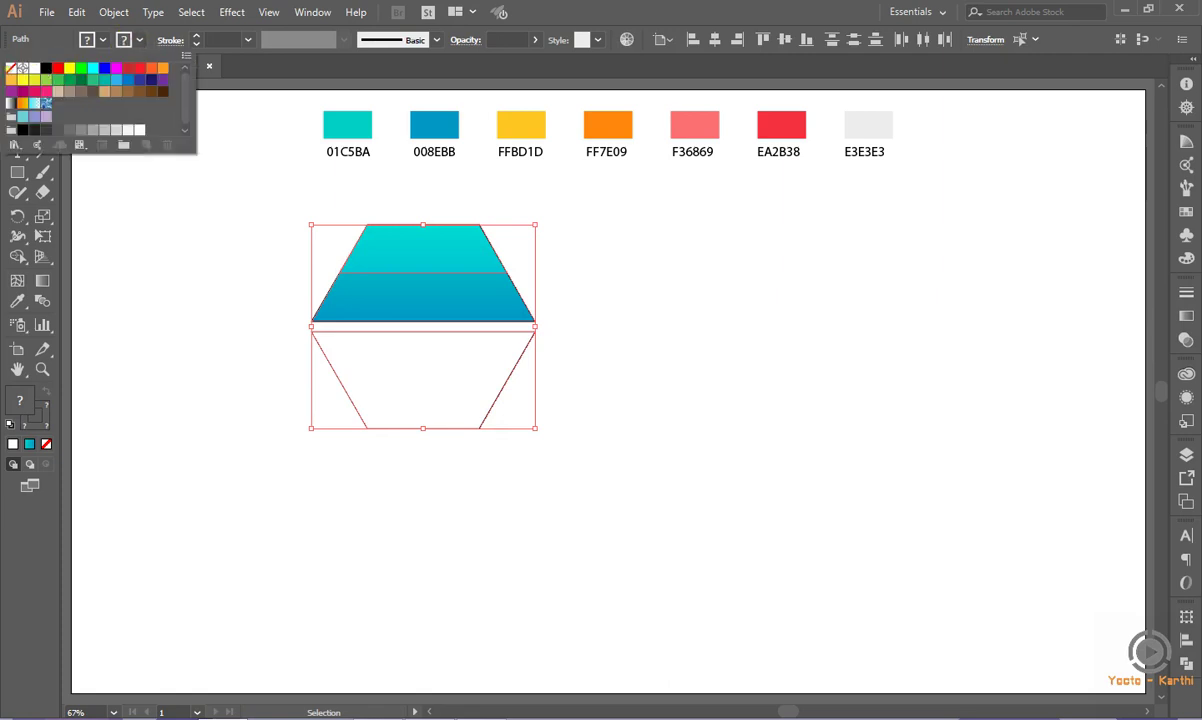
{"action": "left_click", "coordinate": [12, 68]}
{"action": "left_click", "coordinate": [188, 260]}
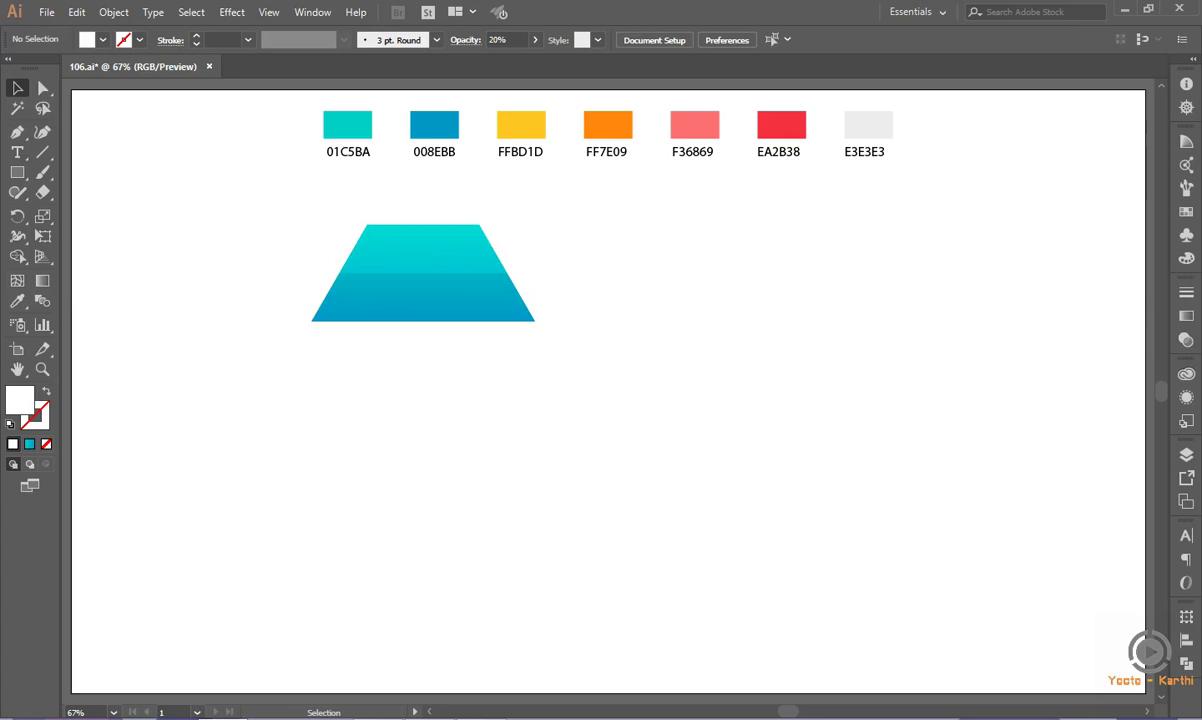
- Fill the lower trapezoid with a very light grey swatch
{"action": "left_click", "coordinate": [349, 361]}
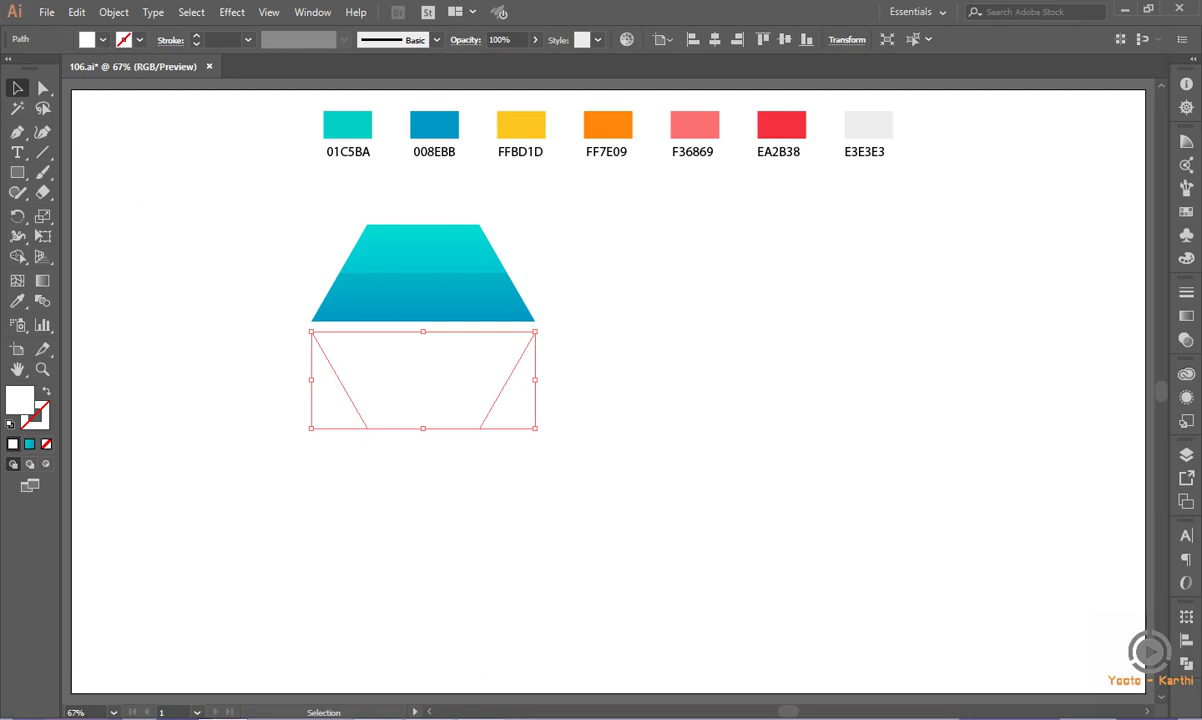
{"action": "left_click", "coordinate": [102, 40]}
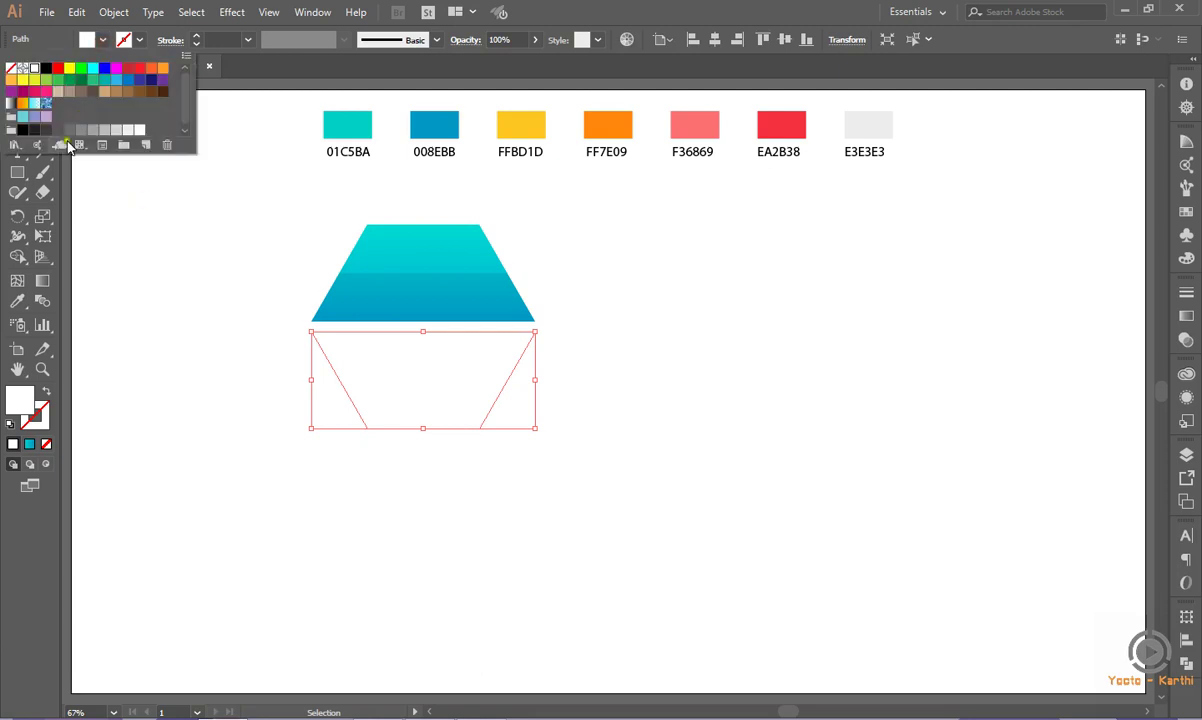
{"action": "left_click", "coordinate": [139, 129]}
{"action": "left_click", "coordinate": [128, 129]}
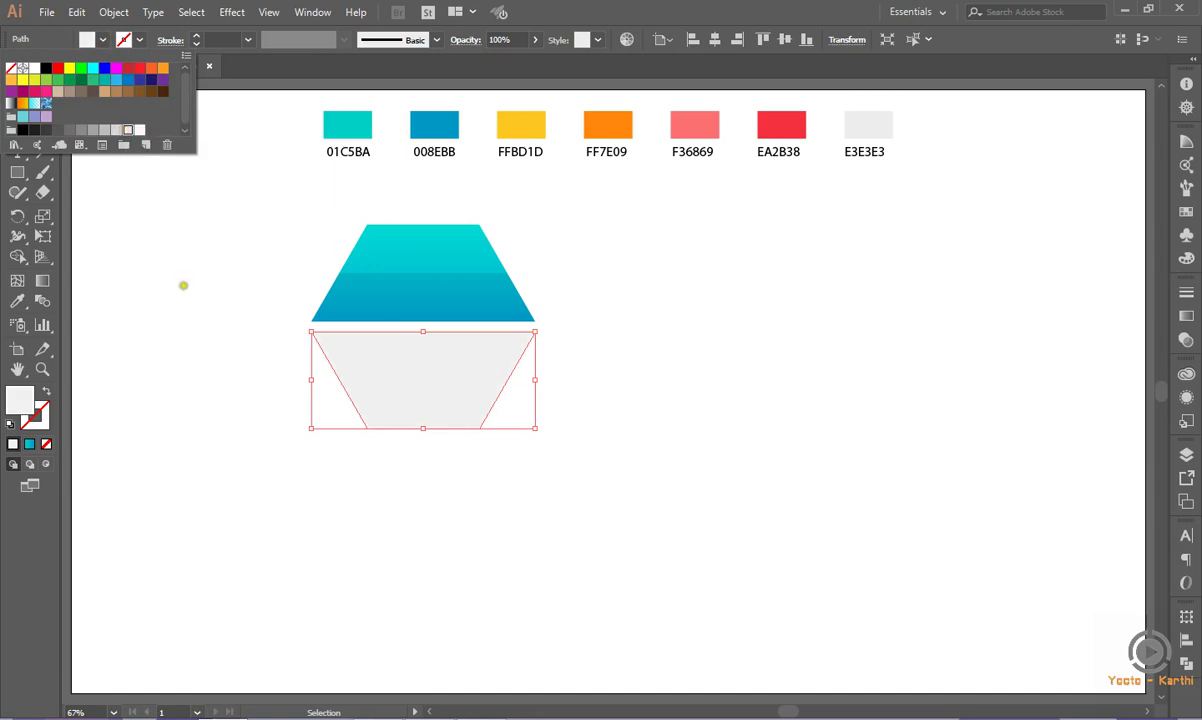
{"action": "left_click", "coordinate": [139, 129]}
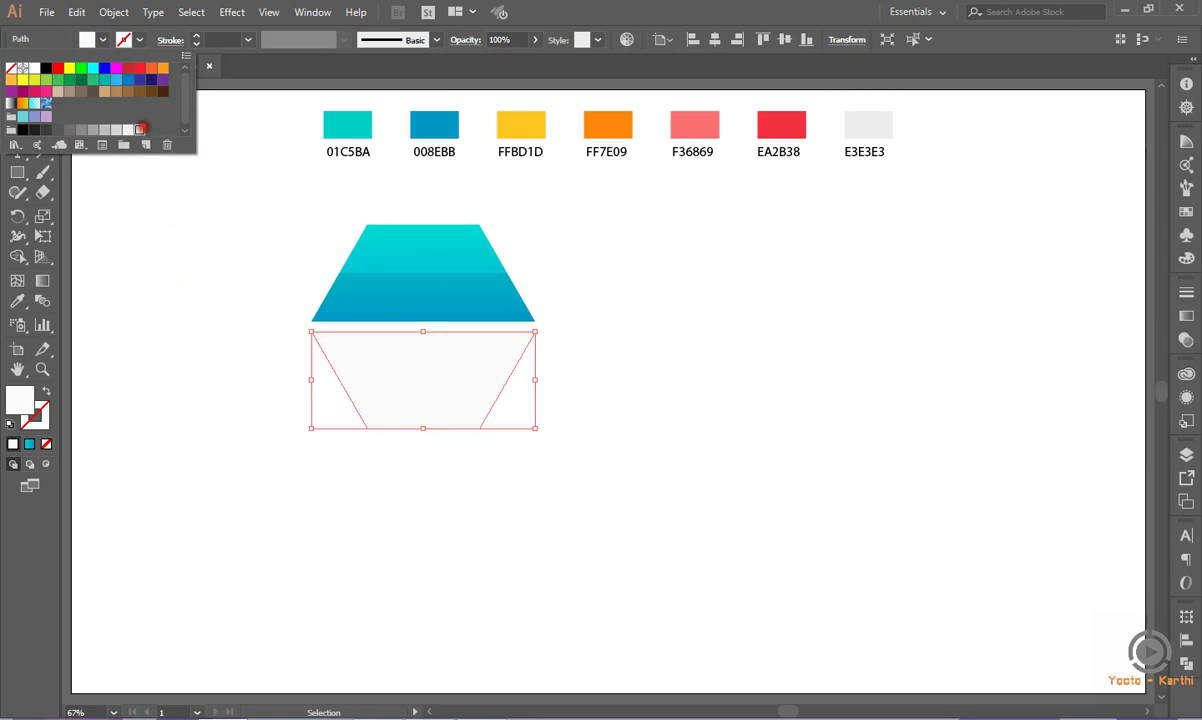
{"action": "left_click", "coordinate": [196, 276]}
{"action": "left_click", "coordinate": [221, 283]}
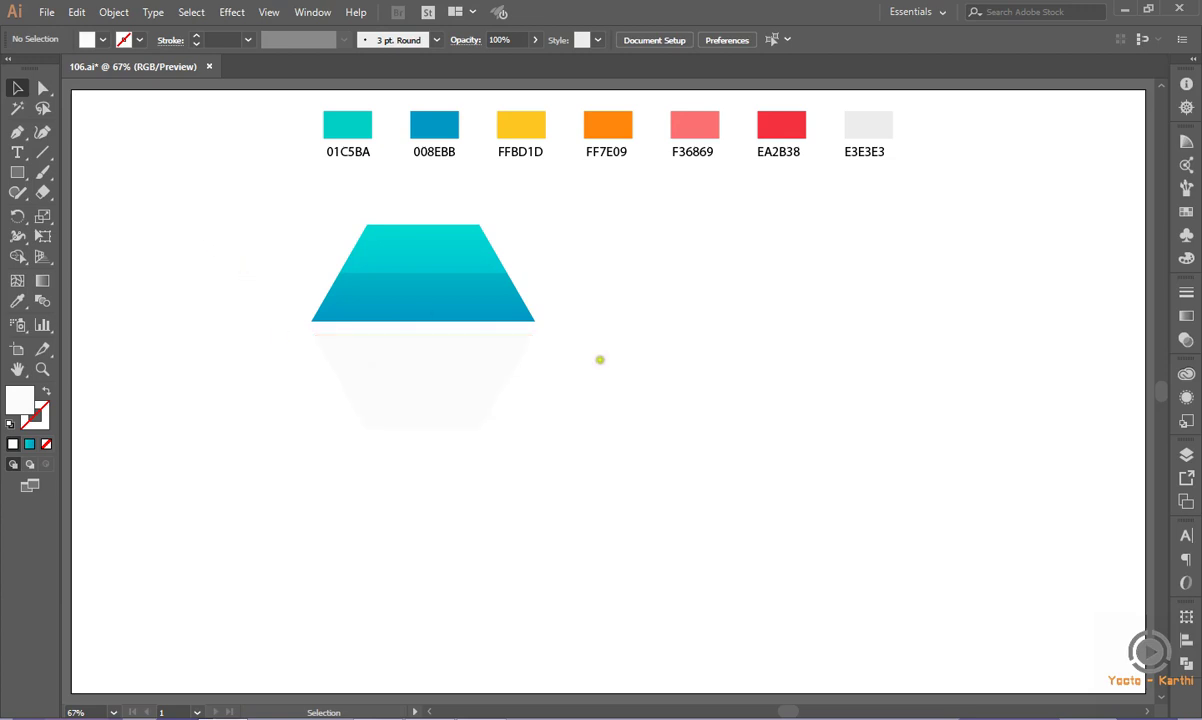
- Add a new layer above Layer 2 in the Layers panel
{"action": "left_click", "coordinate": [1187, 453]}
{"action": "left_click", "coordinate": [934, 433]}
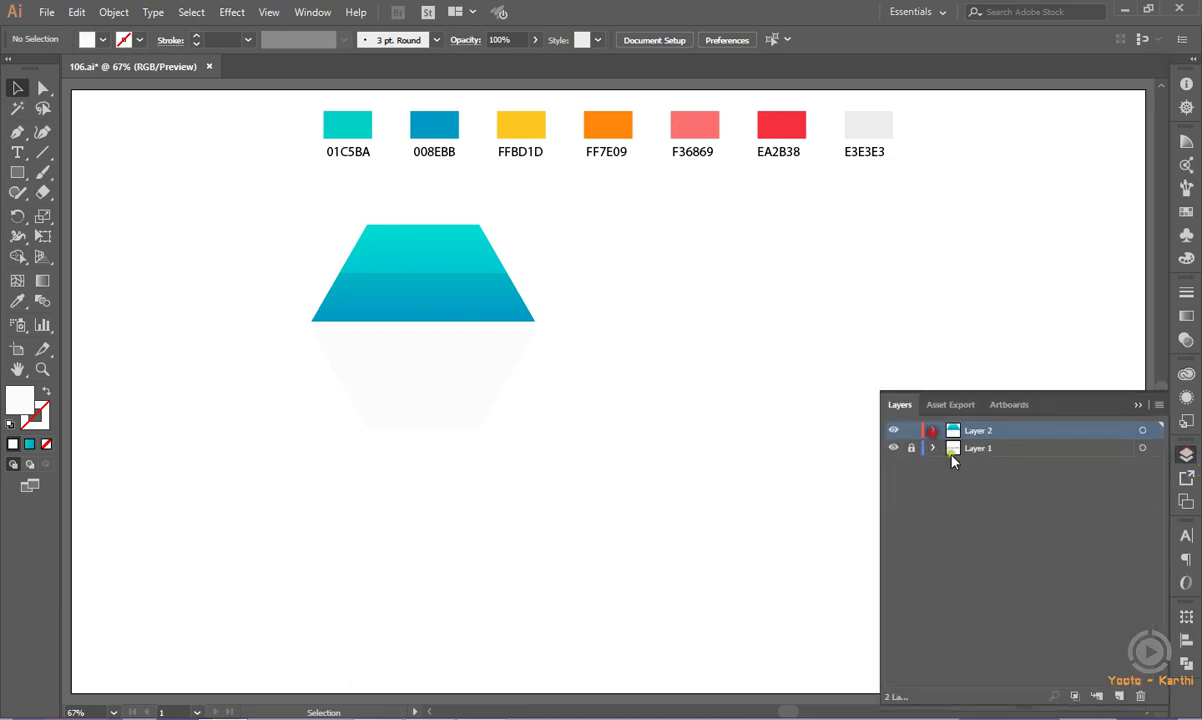
{"action": "left_click", "coordinate": [1119, 696]}
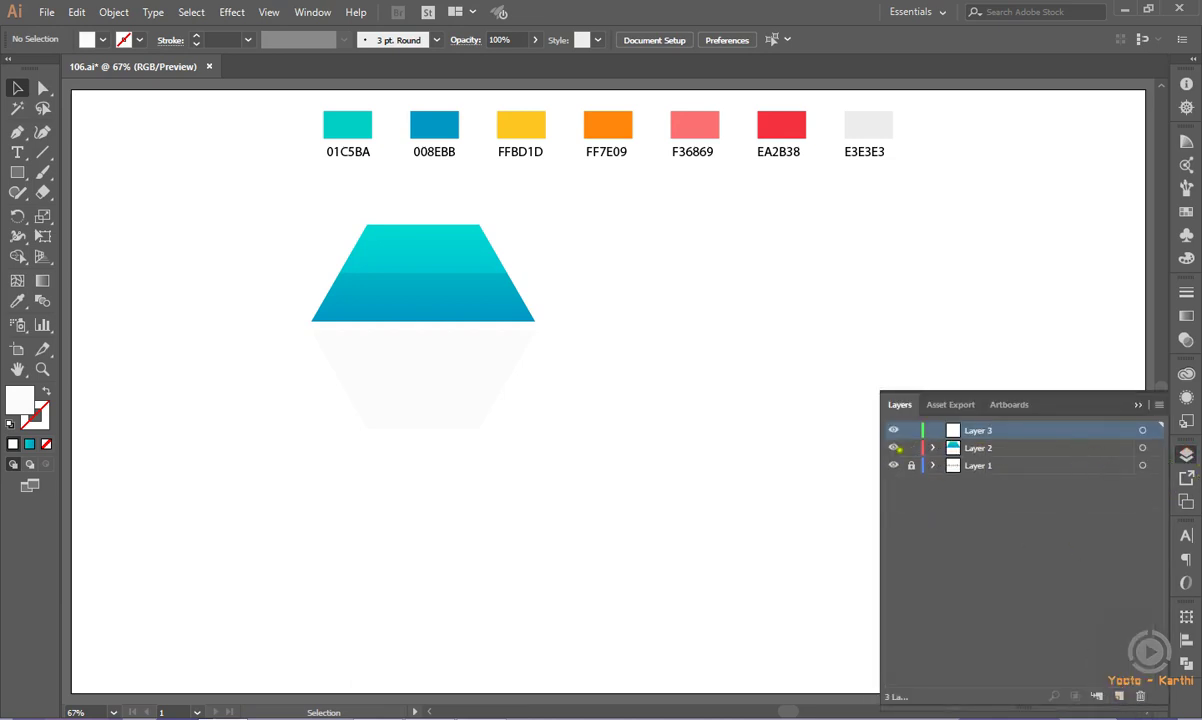
{"action": "left_click", "coordinate": [1136, 407]}
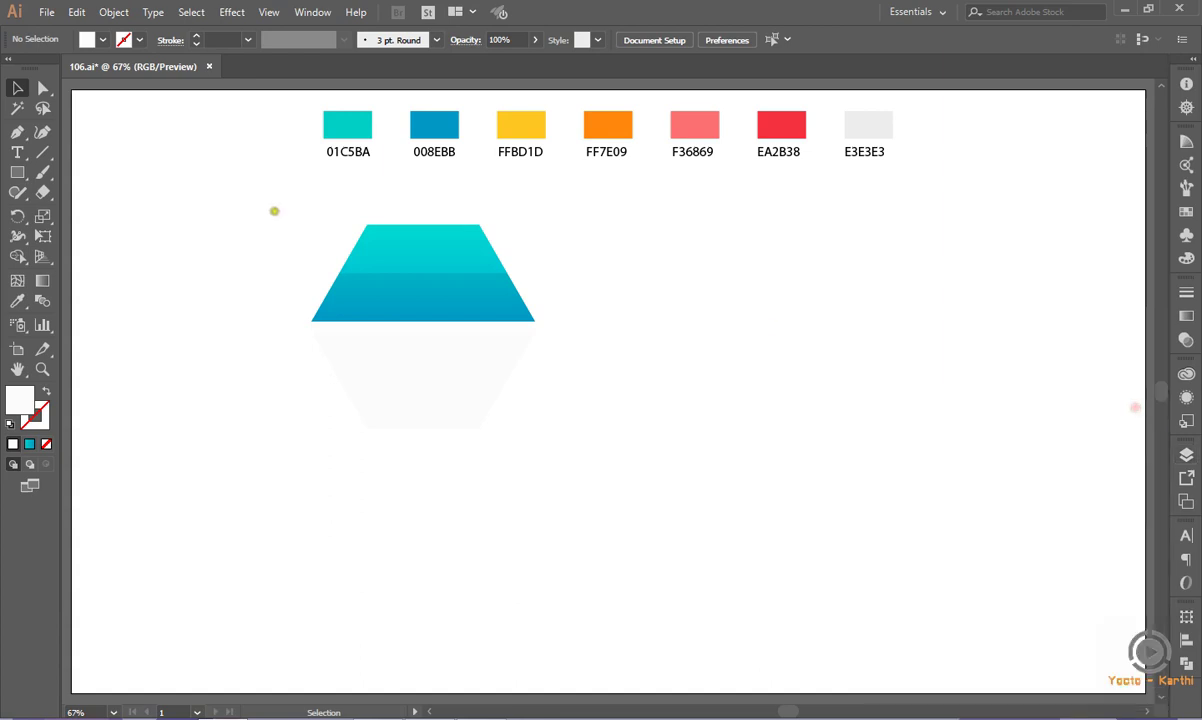
- Create the 01 label on the top teal slice and set it to 48 px
{"action": "left_click", "coordinate": [19, 154]}
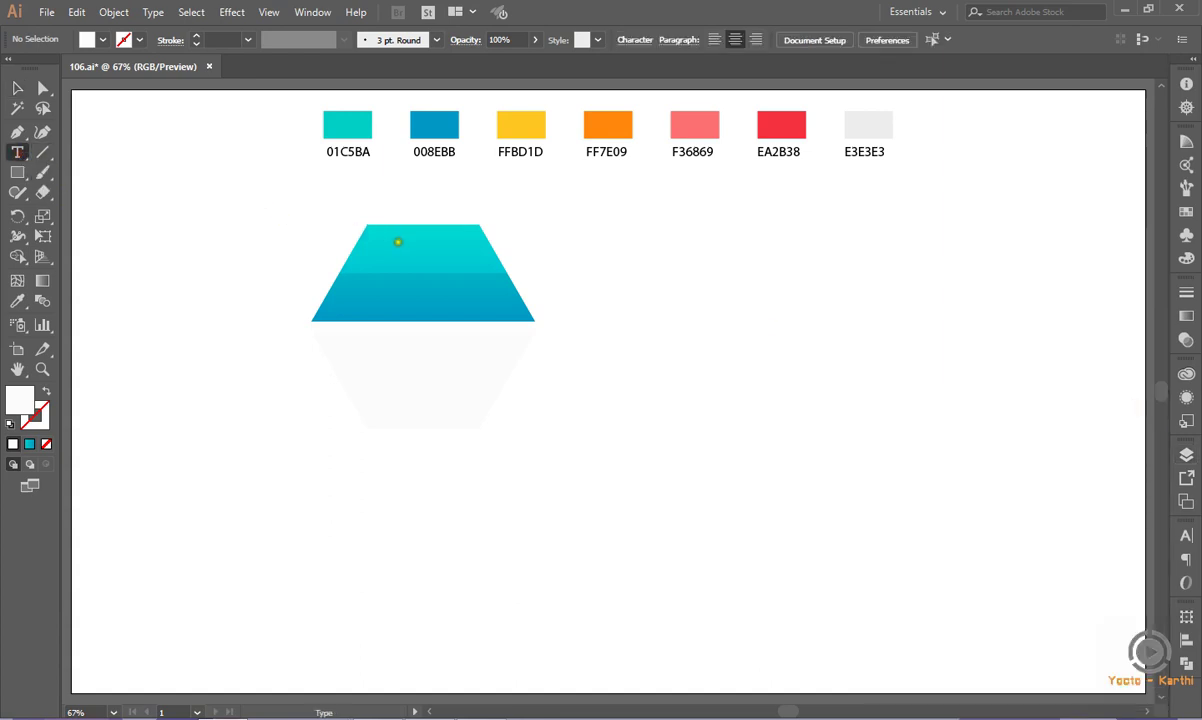
{"action": "left_click_drag", "start_coordinate": [396, 244], "coordinate": [441, 274]}
{"action": "key", "text": "BackSpace"}
{"action": "type", "text": "01"}
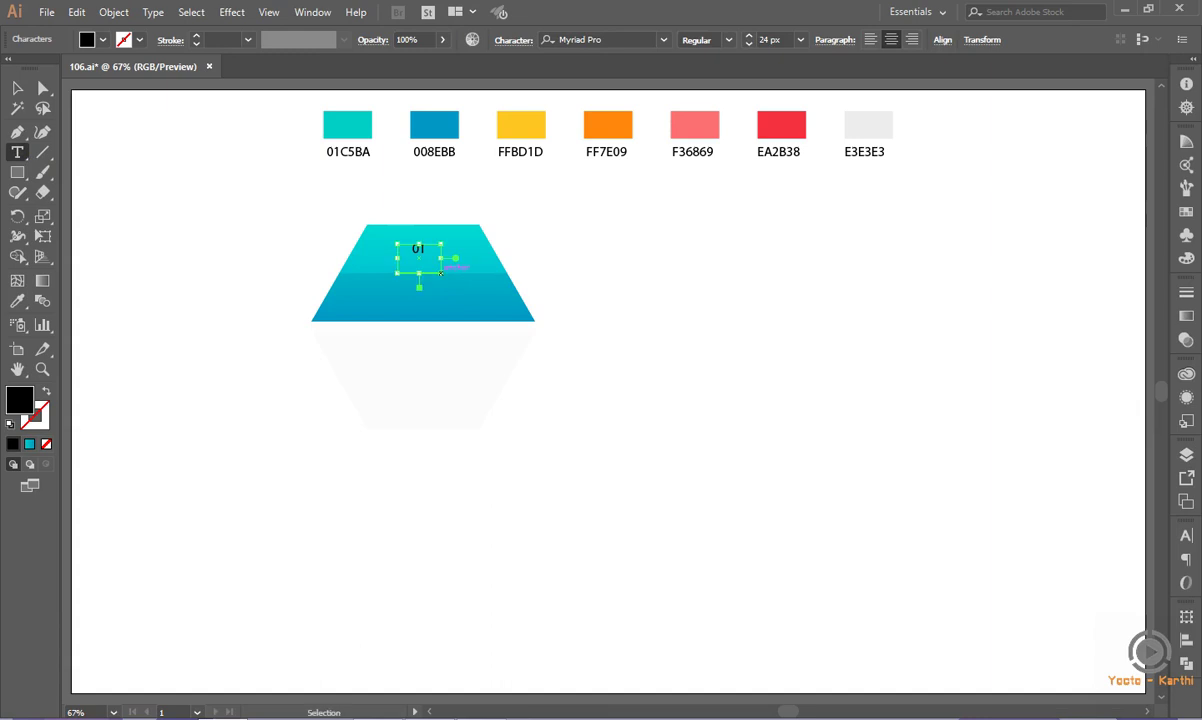
{"action": "key", "text": "ctrl+a"}
{"action": "left_click", "coordinate": [799, 40]}
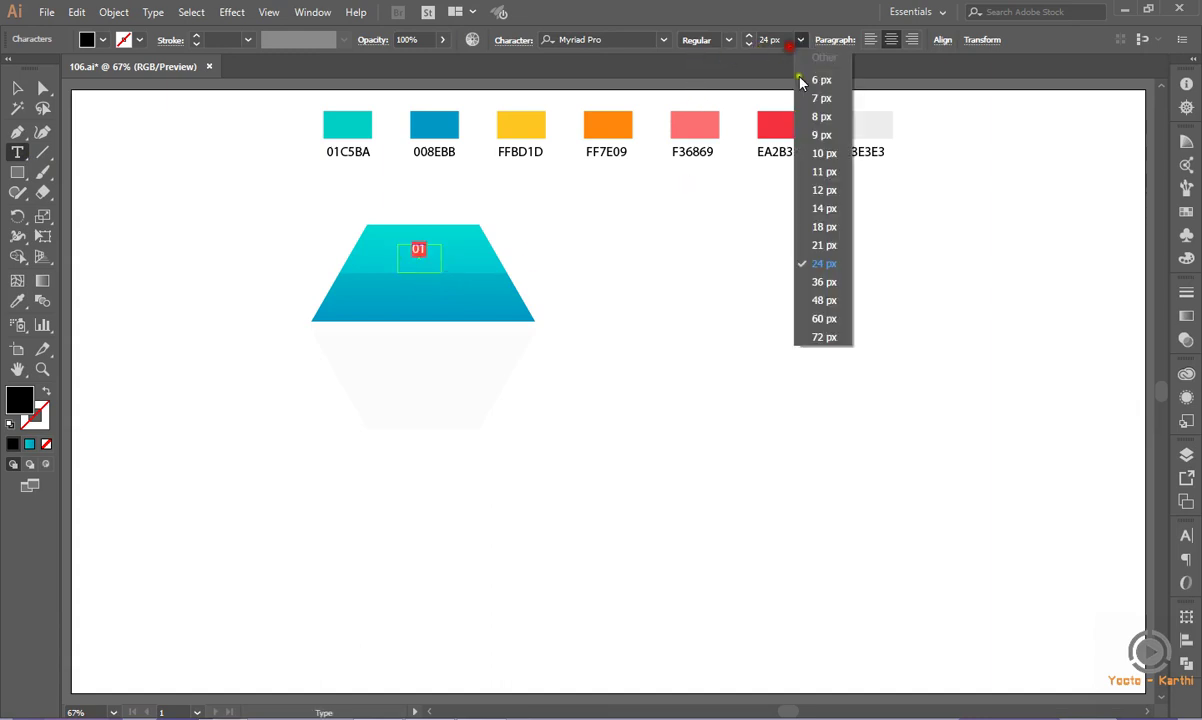
{"action": "left_click", "coordinate": [826, 302]}
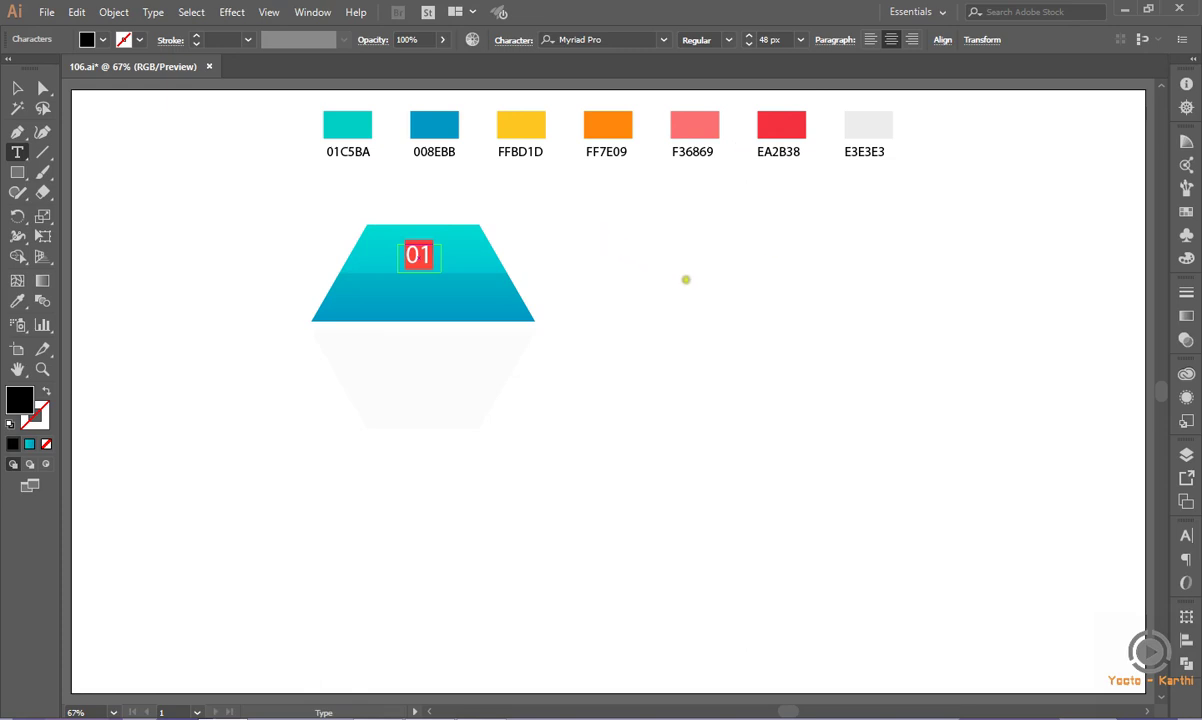
- Reposition the 01 label within the top teal slice
{"action": "left_click", "coordinate": [15, 90]}
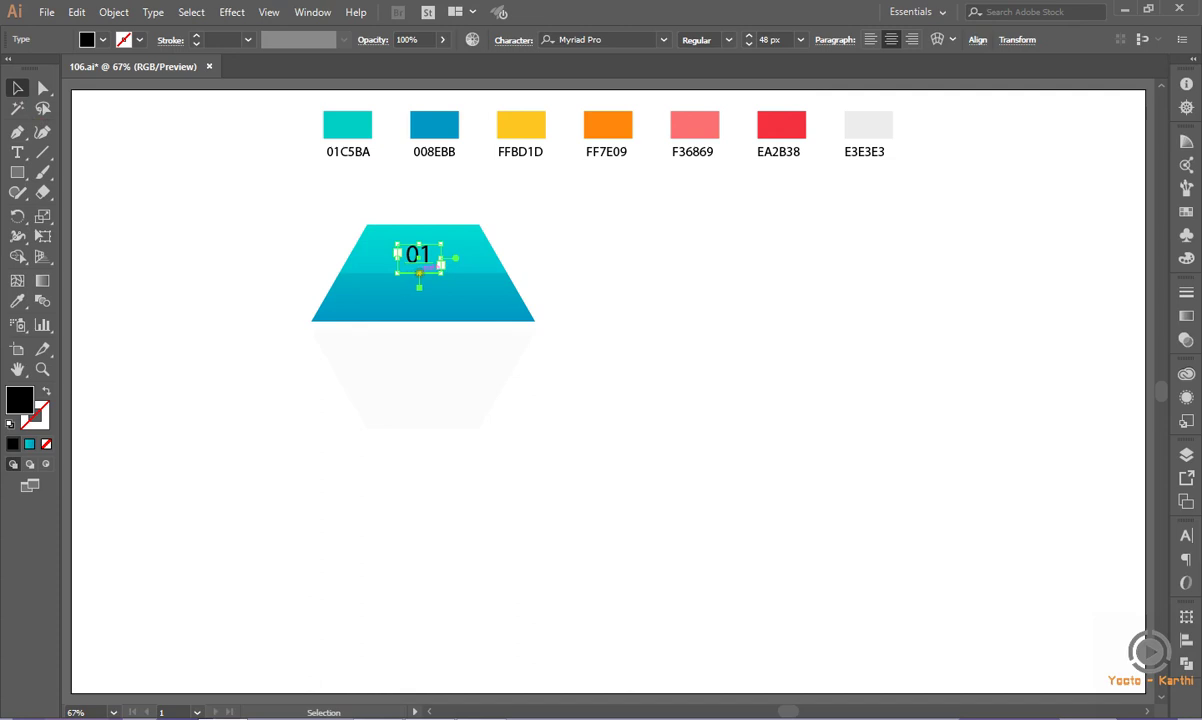
{"action": "left_click_drag", "start_coordinate": [428, 267], "coordinate": [420, 260]}
{"action": "left_click_drag", "start_coordinate": [420, 260], "coordinate": [419, 256]}
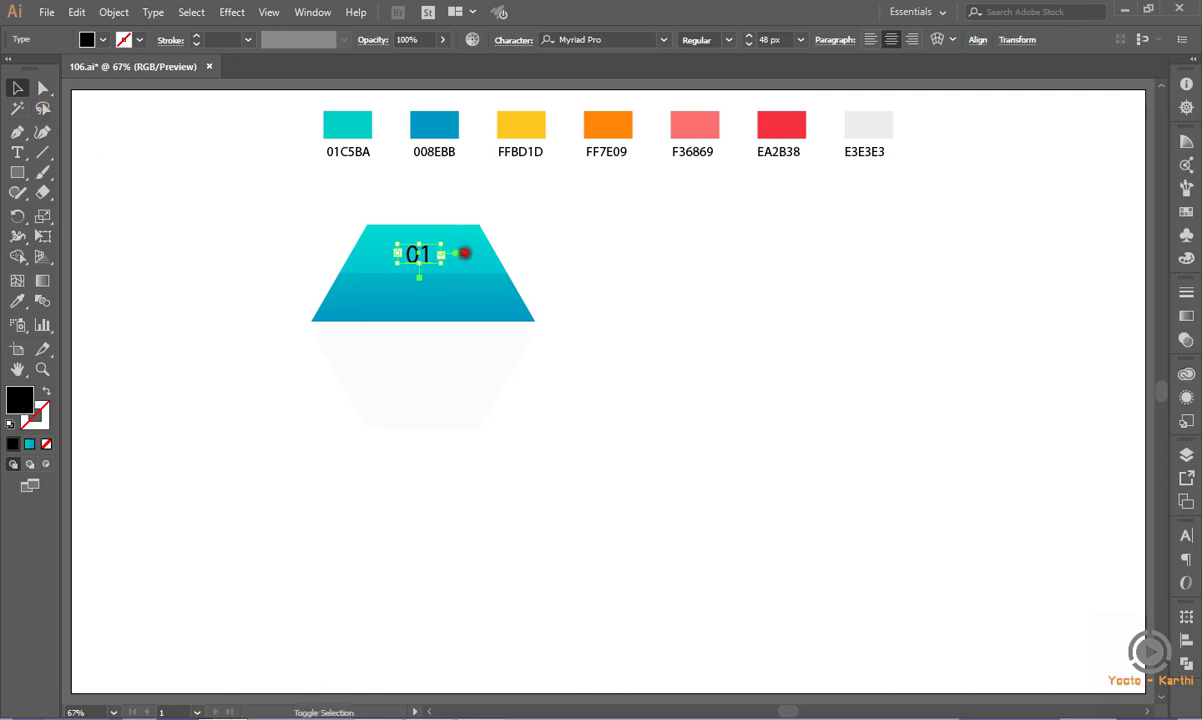
{"action": "left_click", "coordinate": [521, 220]}
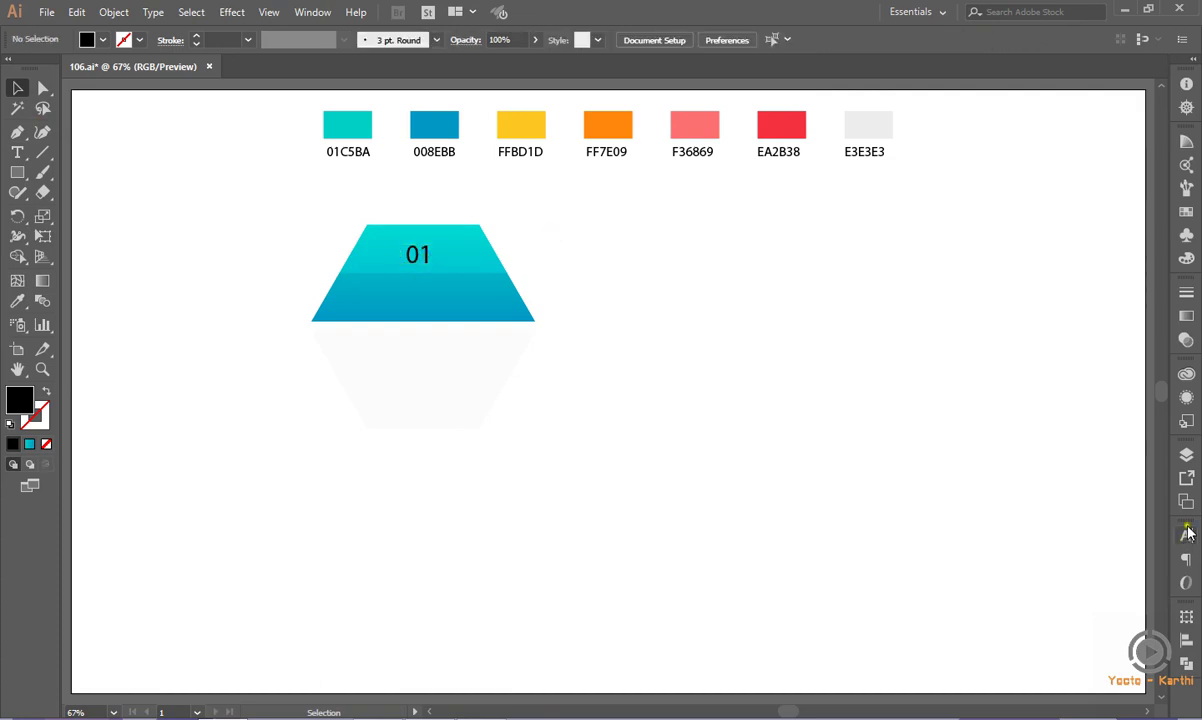
- Unlock Layer 2 and colour the 01 label white
{"action": "left_click", "coordinate": [1186, 454]}
{"action": "left_click", "coordinate": [911, 447]}
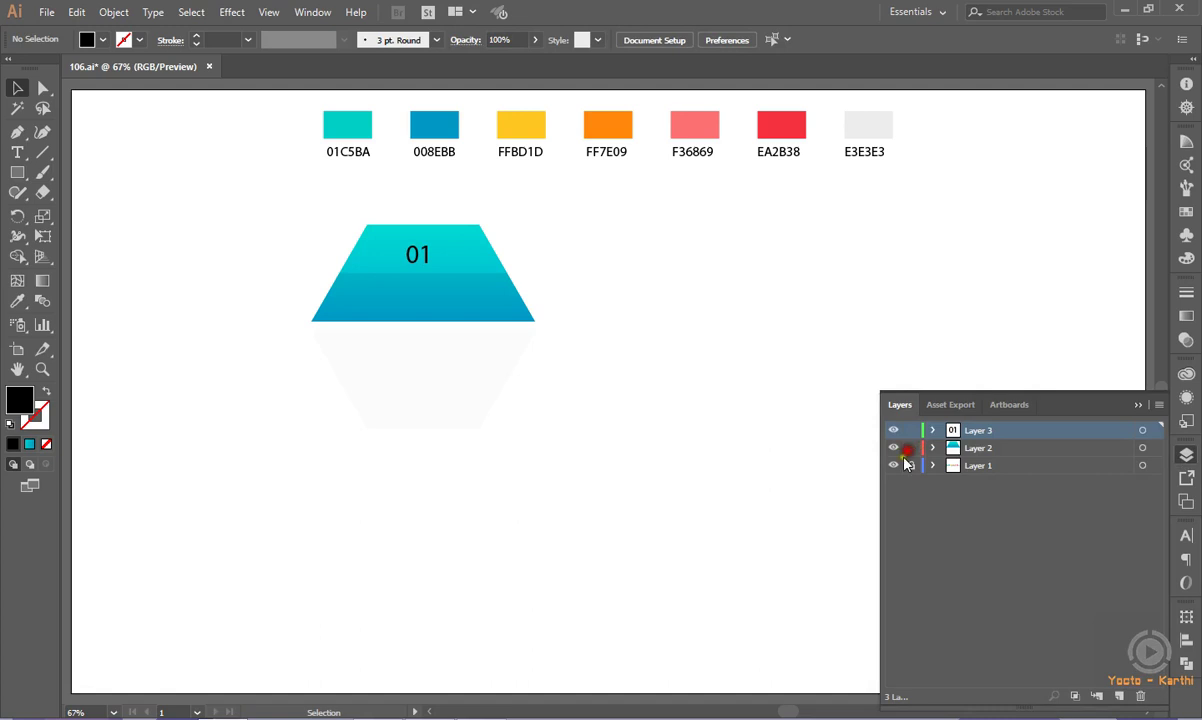
{"action": "left_click", "coordinate": [411, 254]}
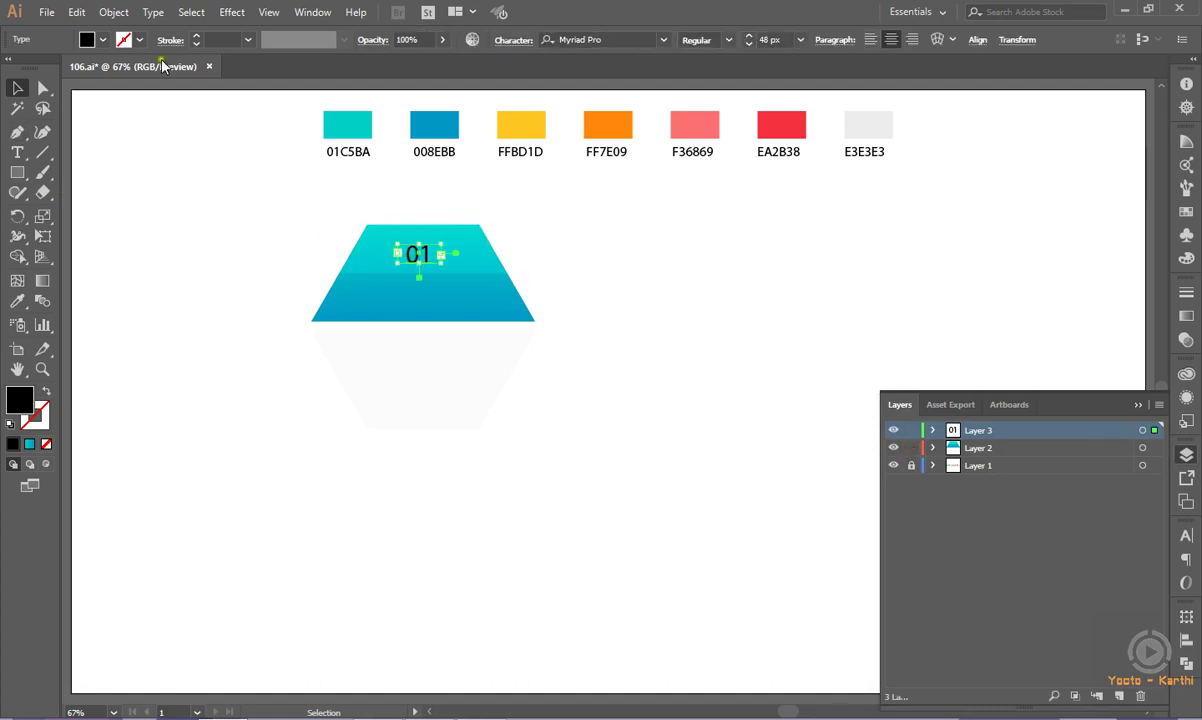
{"action": "left_click", "coordinate": [103, 41]}
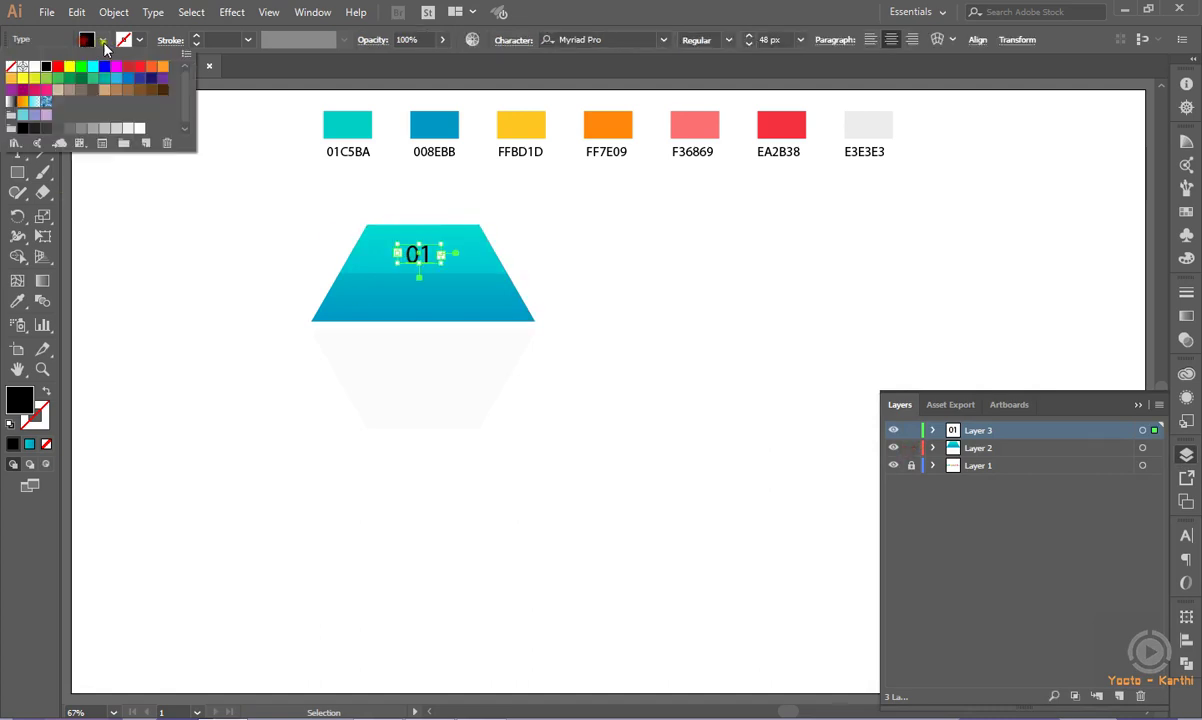
{"action": "left_click", "coordinate": [34, 66]}
{"action": "left_click", "coordinate": [548, 75]}
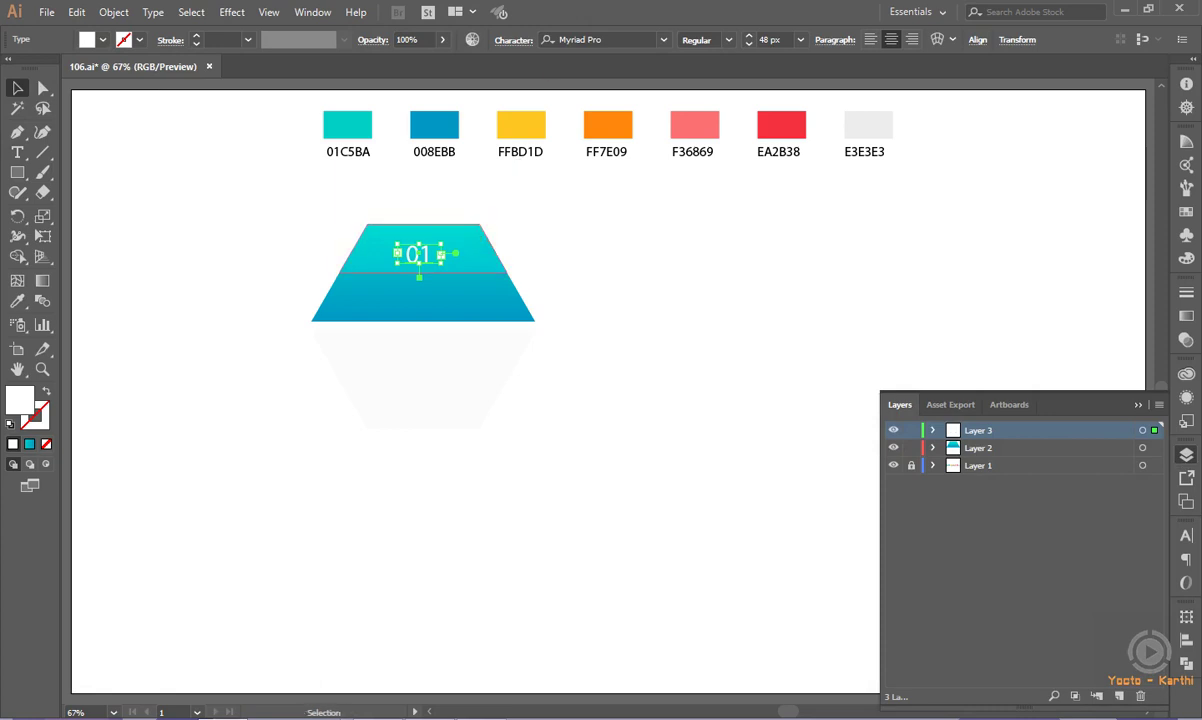
- Centre 01 horizontally and vertically on the top trapezoid, then relock Layer 2
{"action": "left_click", "coordinate": [448, 224], "text": "shift"}
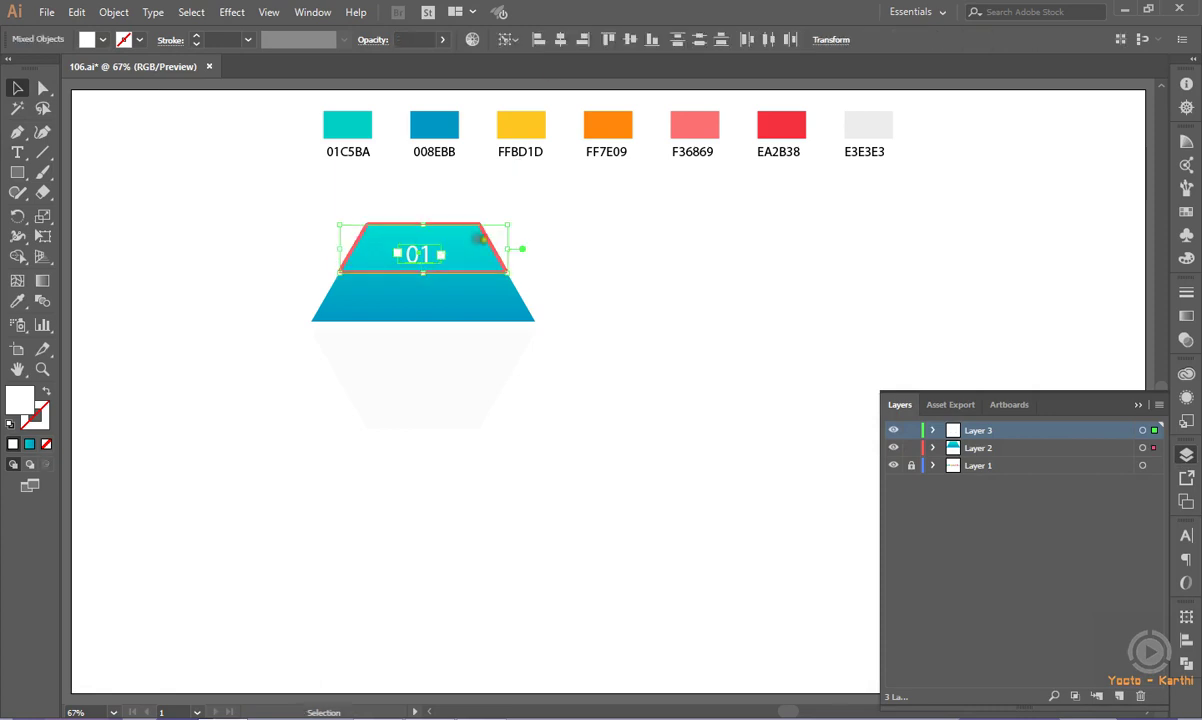
{"action": "left_click", "coordinate": [560, 39]}
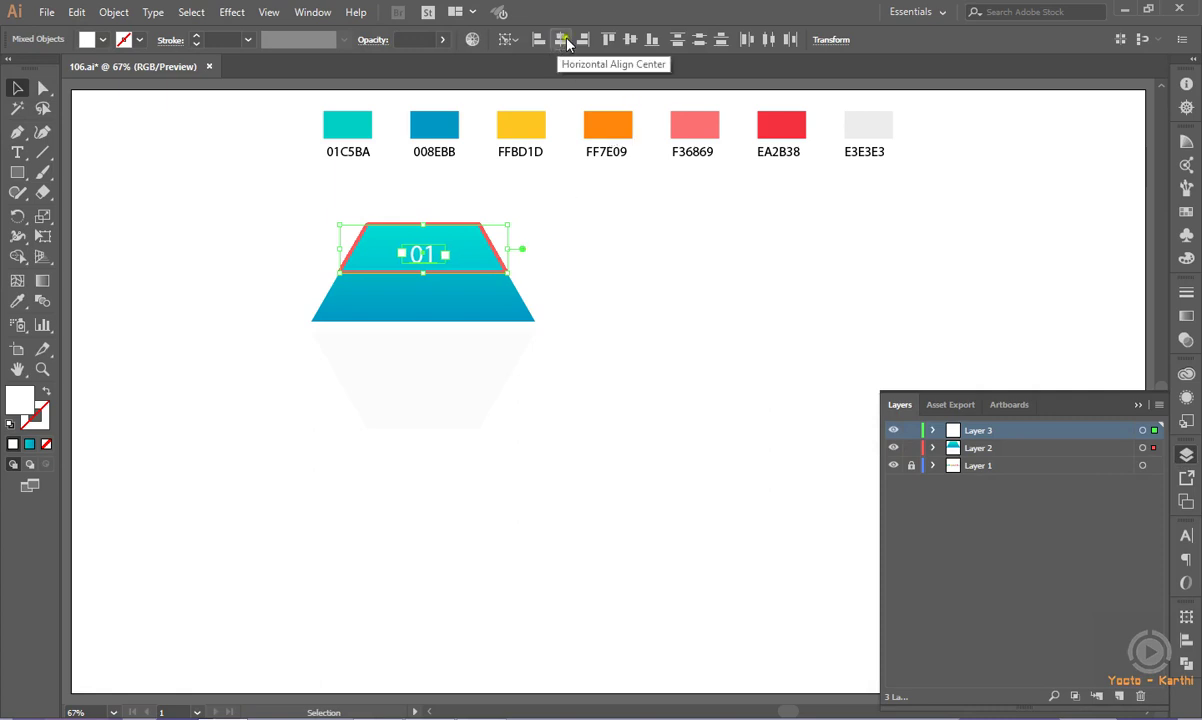
{"action": "left_click", "coordinate": [645, 40]}
{"action": "left_click", "coordinate": [580, 274]}
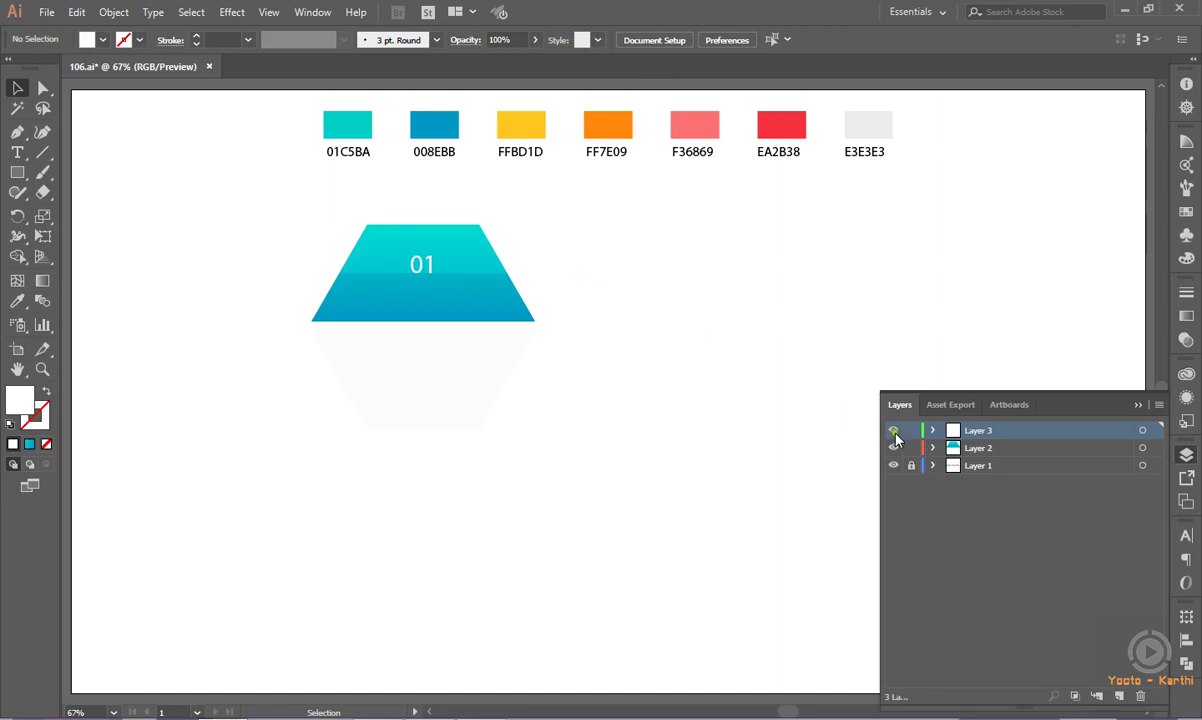
{"action": "left_click", "coordinate": [911, 448]}
{"action": "left_click", "coordinate": [17, 152]}
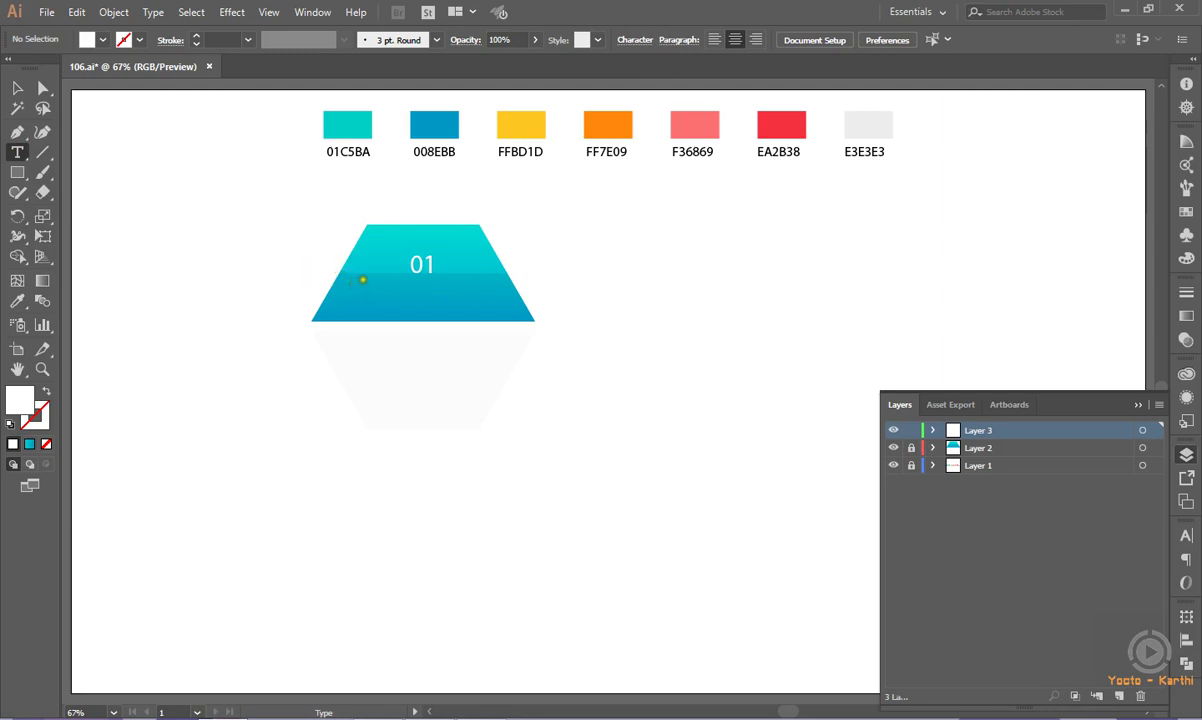
- Draw a text area in the trapezoid's lower band and type HEADLINE TEXT
{"action": "left_click_drag", "start_coordinate": [360, 279], "coordinate": [494, 298]}
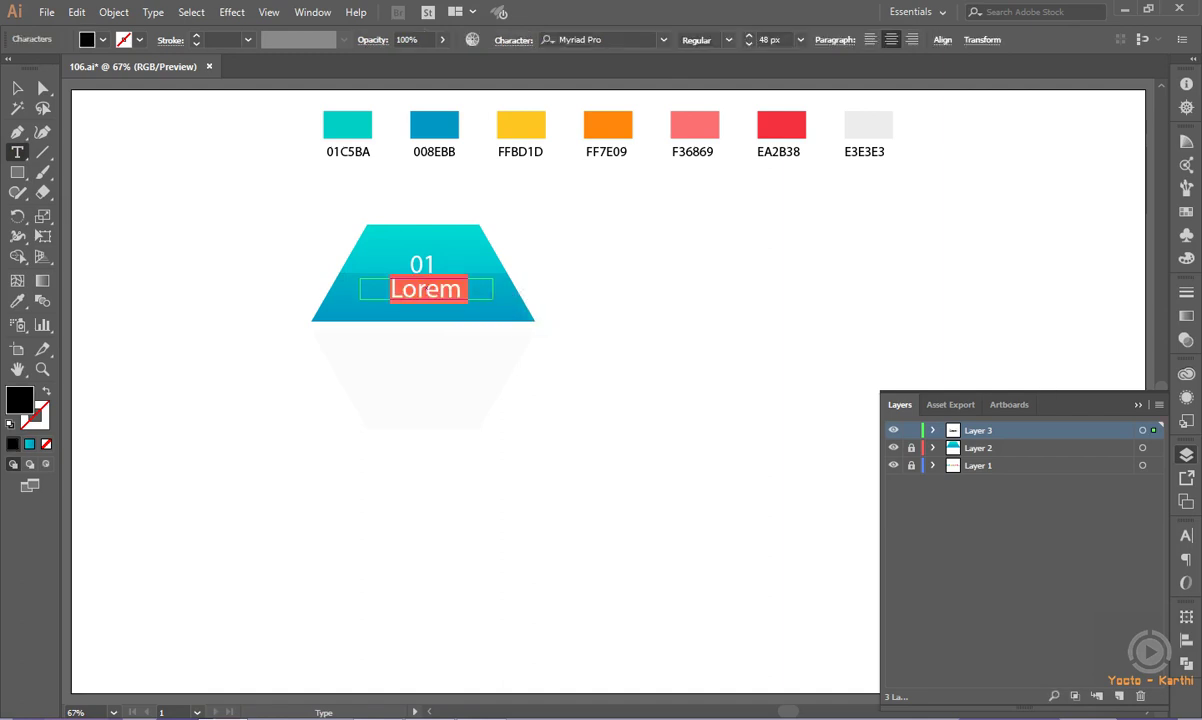
{"action": "key", "text": "BackSpace"}
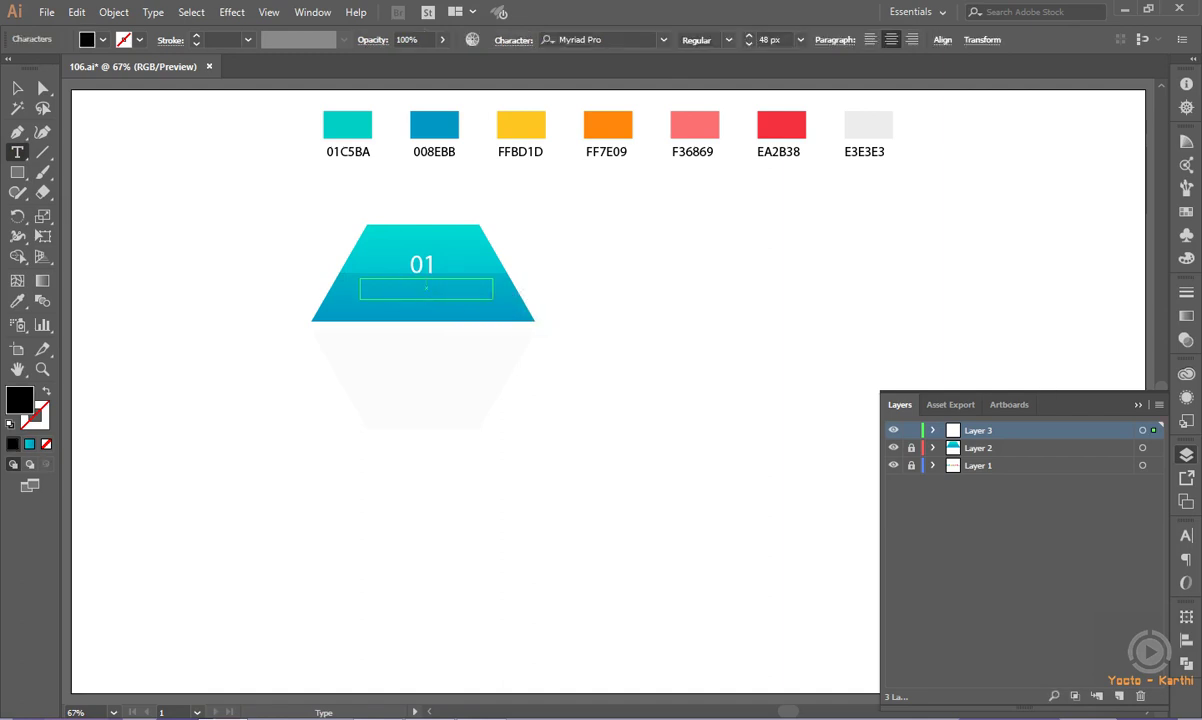
{"action": "type", "text": "HEADLI"}
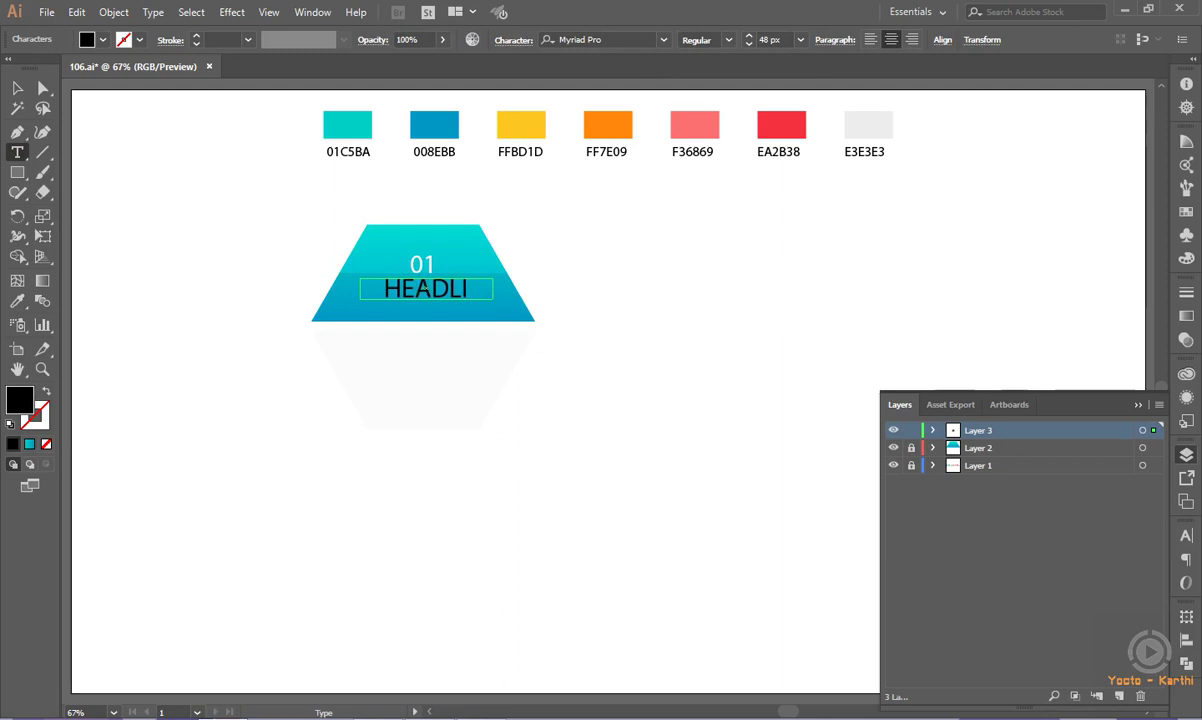
{"action": "type", "text": "NE"}
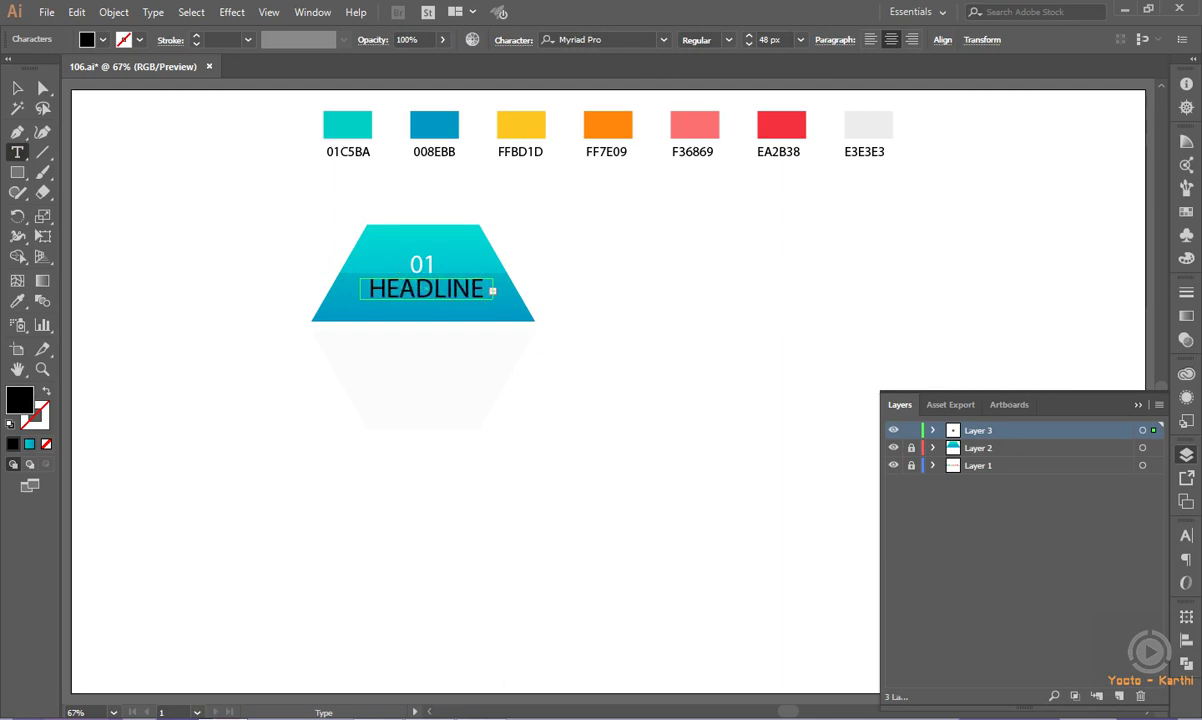
- Set the headline to 35 px and move it beneath the 01 label
{"action": "key", "text": "ctrl+a"}
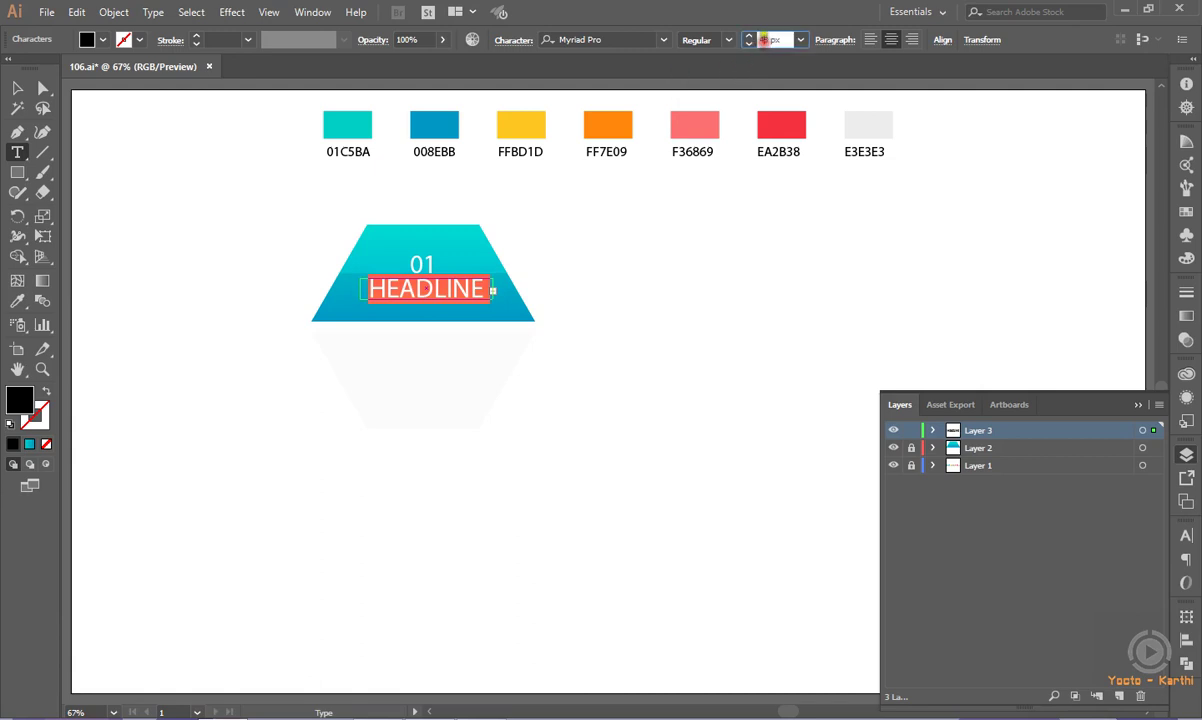
{"action": "scroll", "coordinate": [770, 40], "scroll_direction": "down", "scroll_amount": 4}
{"action": "scroll", "coordinate": [770, 40], "scroll_direction": "down", "scroll_amount": 4}
{"action": "scroll", "coordinate": [770, 40], "scroll_direction": "down", "scroll_amount": 3}
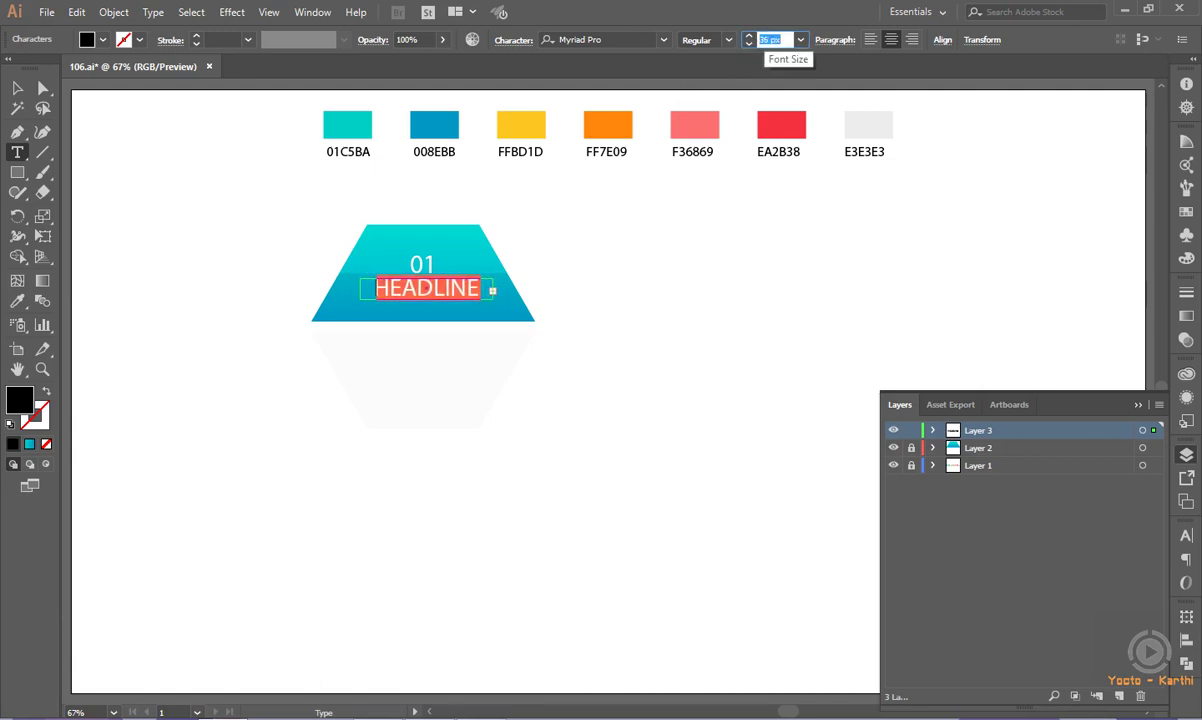
{"action": "scroll", "coordinate": [770, 40], "scroll_direction": "down", "scroll_amount": 4}
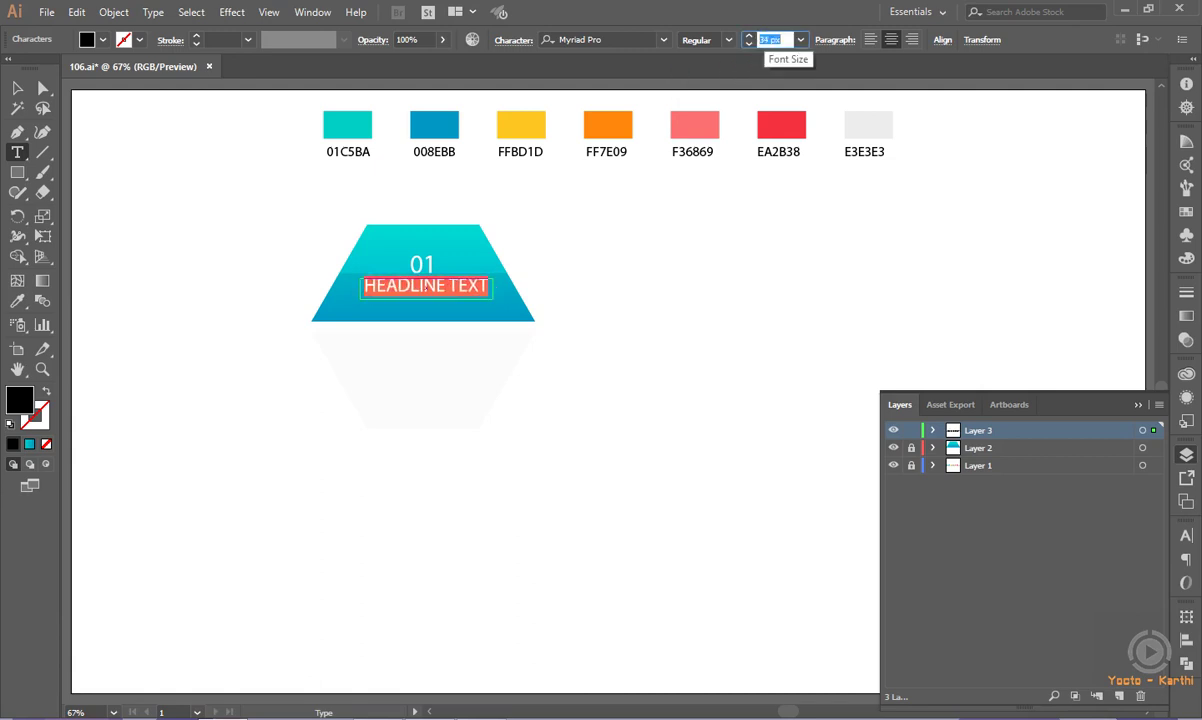
{"action": "scroll", "coordinate": [770, 40], "scroll_direction": "up", "scroll_amount": 1}
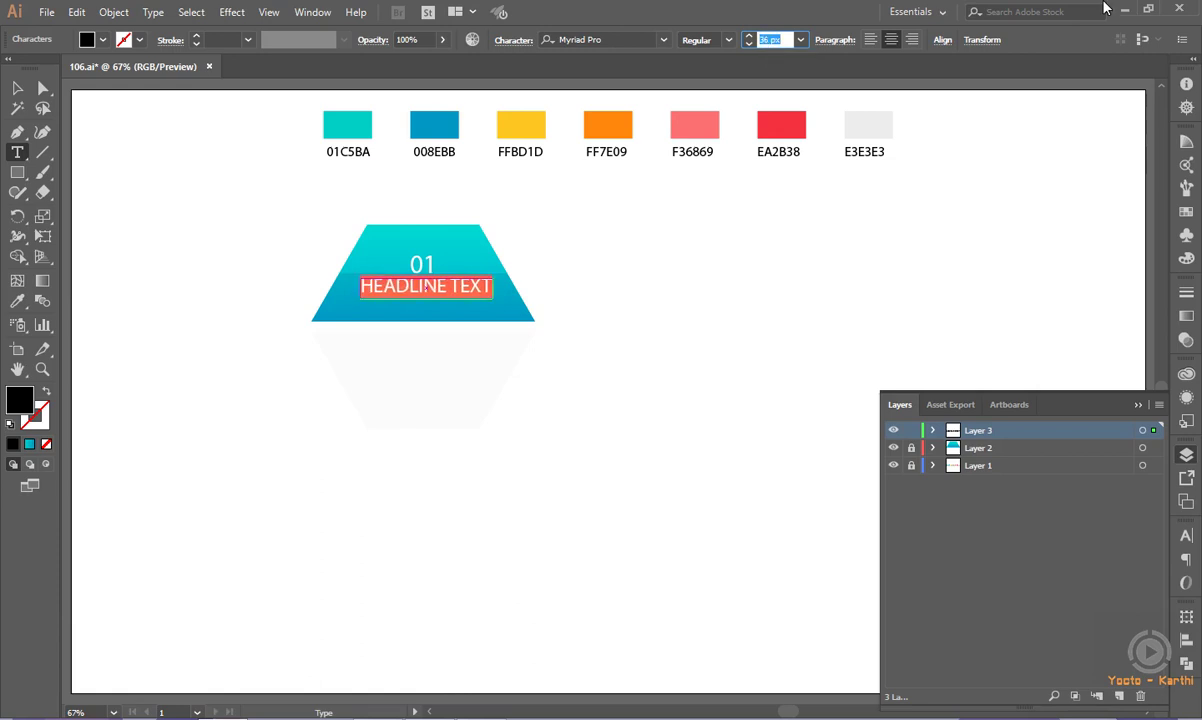
{"action": "key", "text": "Down"}
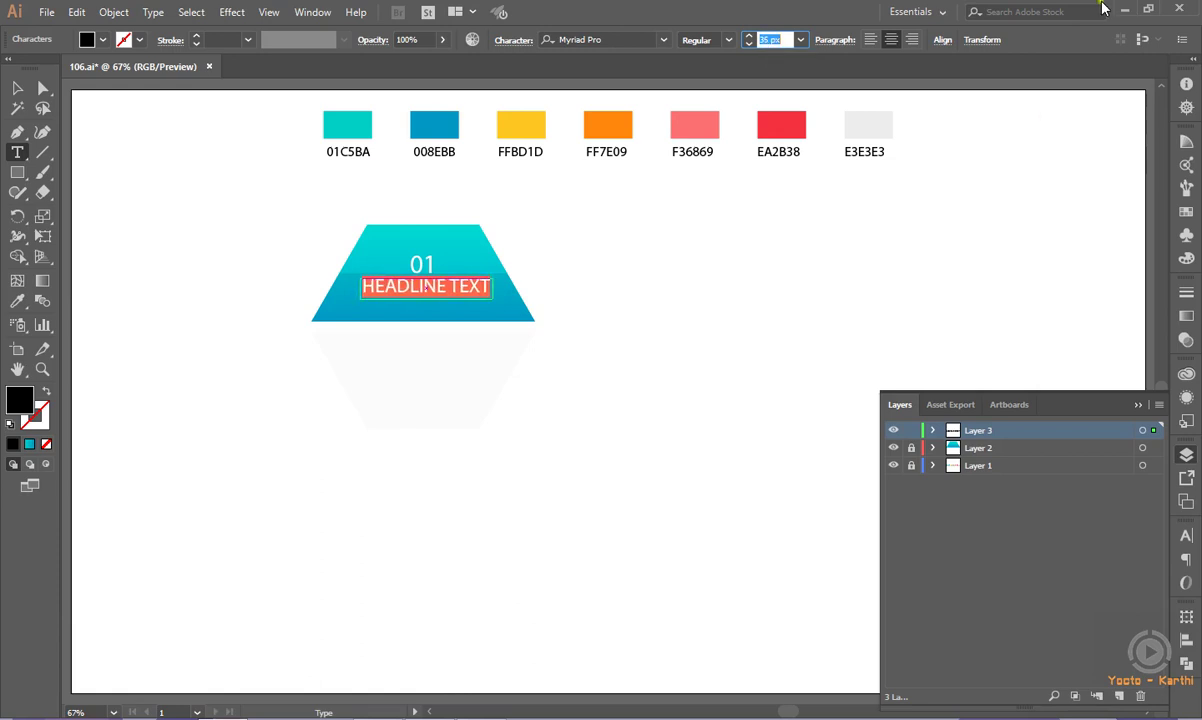
{"action": "left_click", "coordinate": [17, 88]}
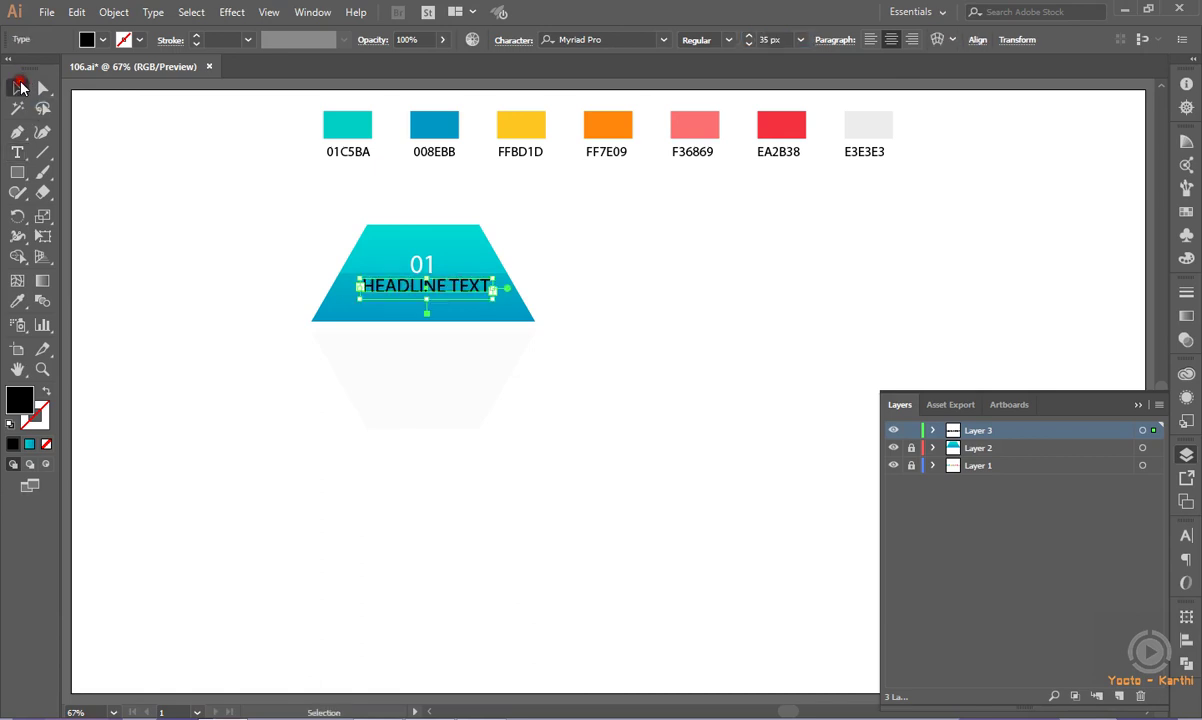
{"action": "left_click_drag", "start_coordinate": [424, 298], "coordinate": [425, 290]}
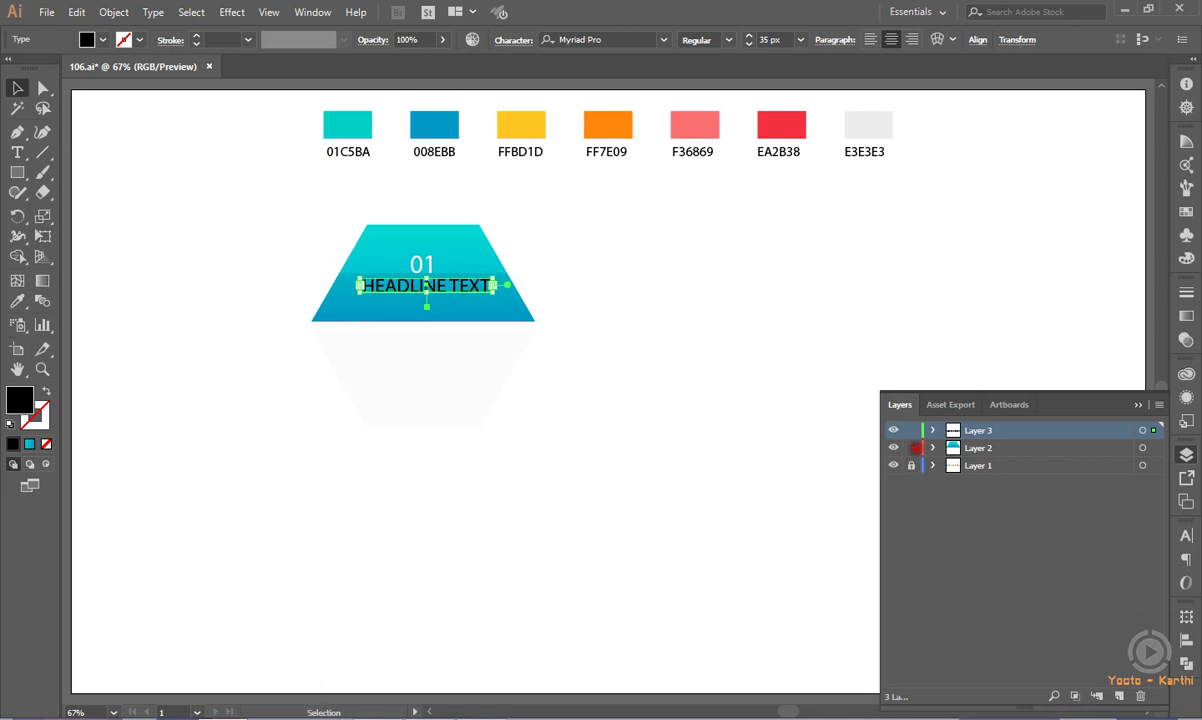
- Centre the headline horizontally on the trapezoid and colour it white
{"action": "left_click", "coordinate": [500, 309], "text": "shift"}
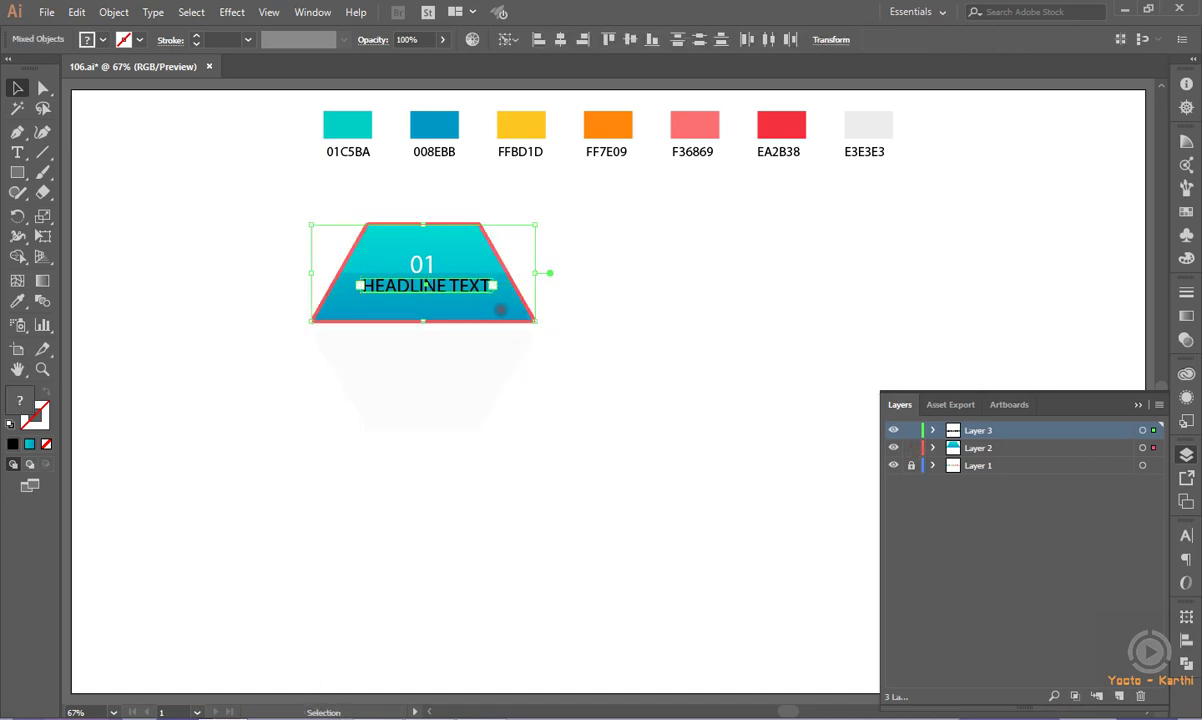
{"action": "left_click", "coordinate": [560, 41]}
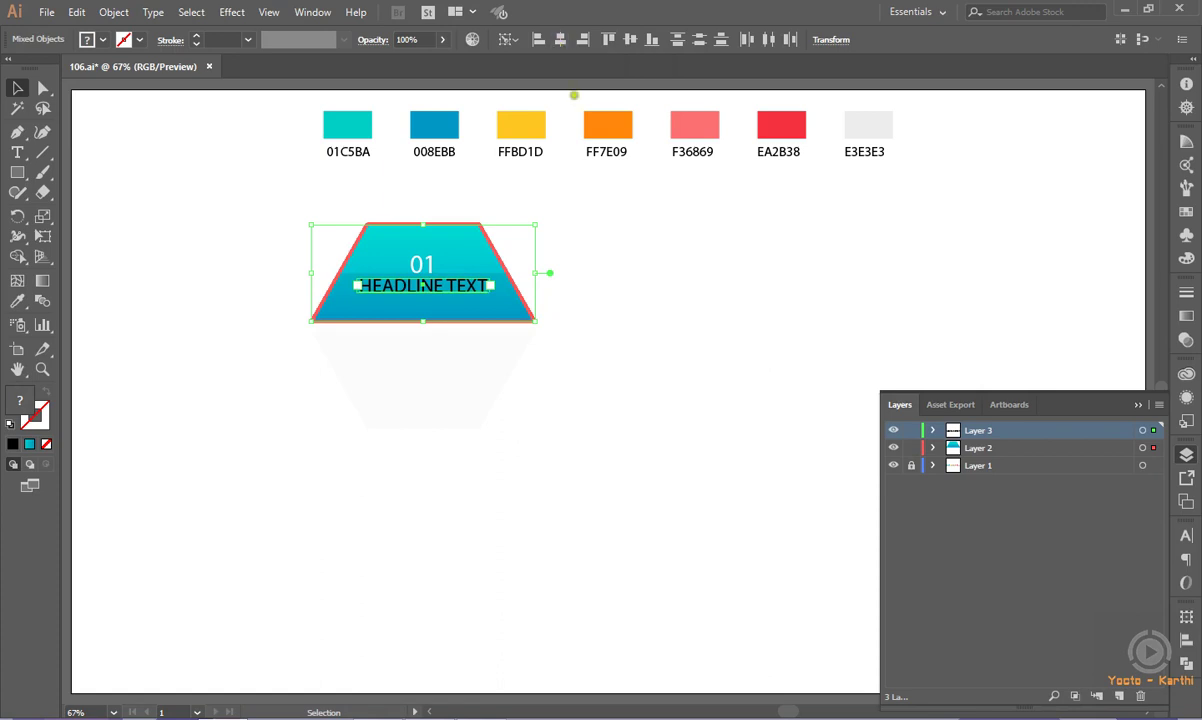
{"action": "left_click", "coordinate": [635, 255]}
{"action": "left_click", "coordinate": [466, 287]}
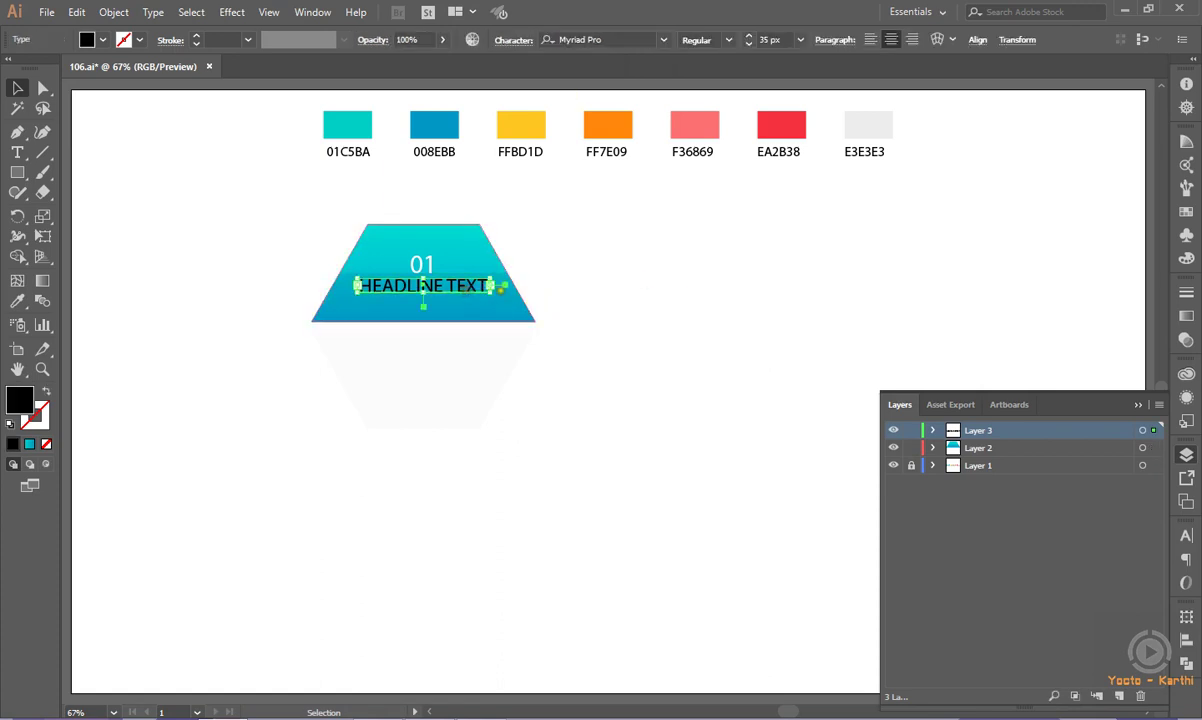
{"action": "left_click", "coordinate": [103, 40]}
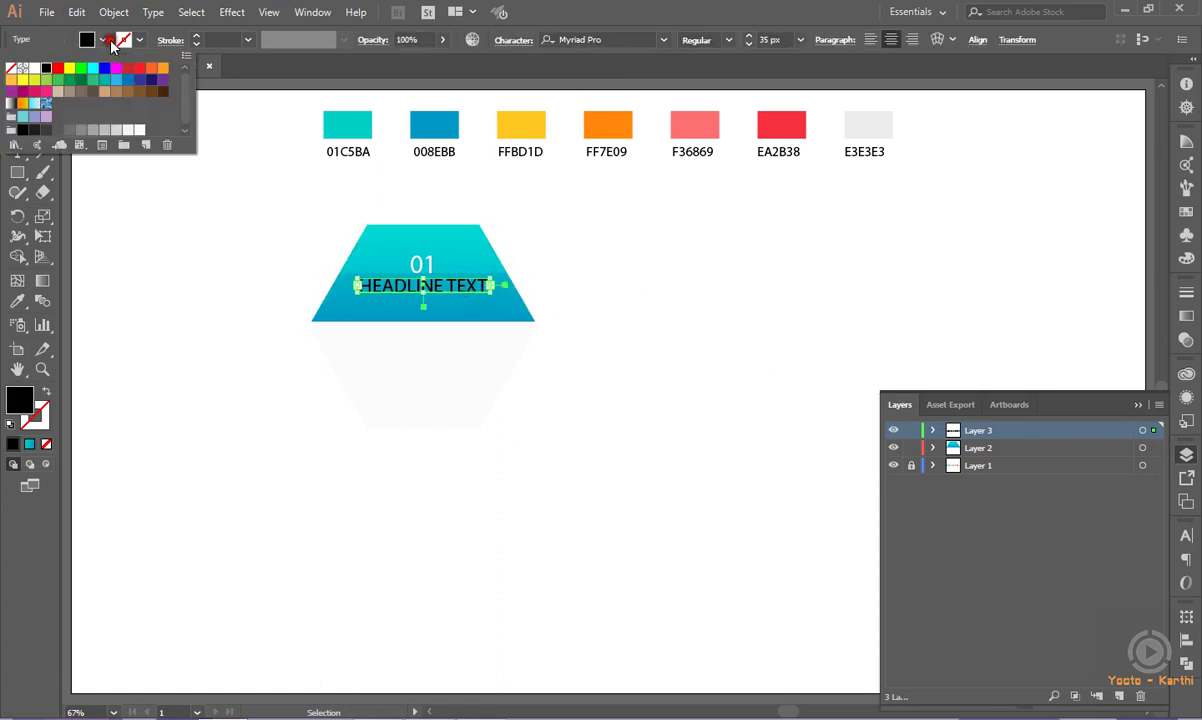
{"action": "left_click", "coordinate": [34, 68]}
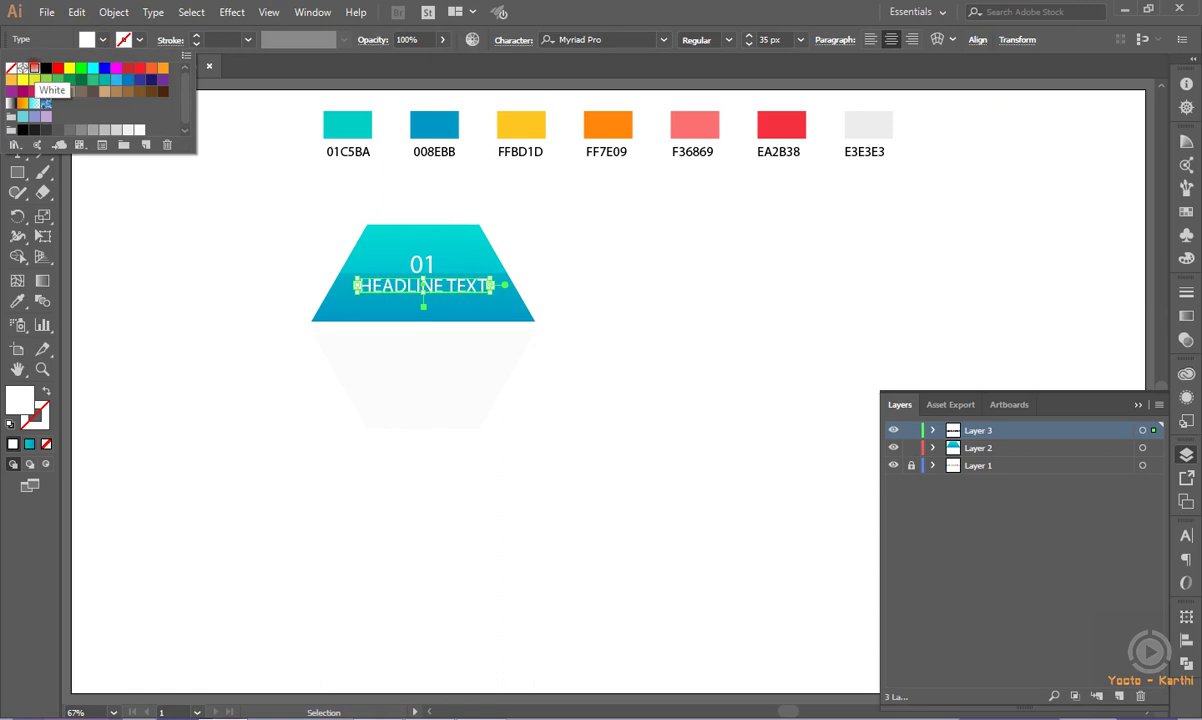
{"action": "left_click", "coordinate": [237, 207]}
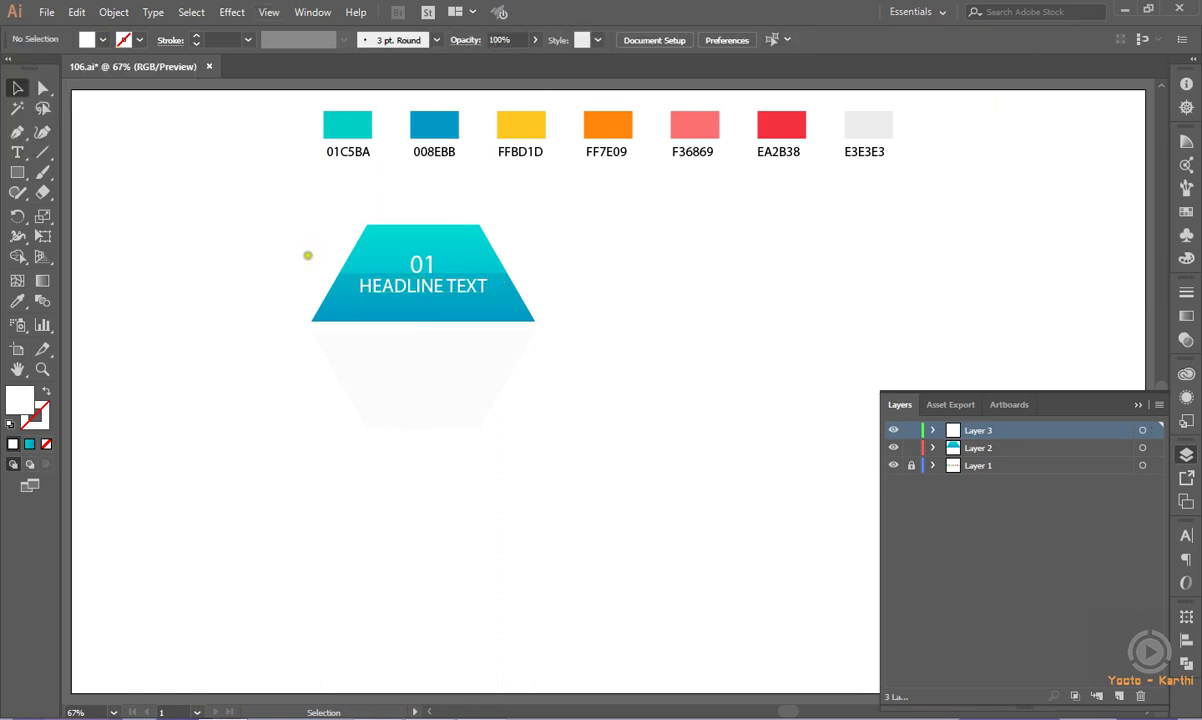
- Nudge HEADLINE TEXT slightly lower within the teal slice
{"action": "left_click", "coordinate": [398, 291]}
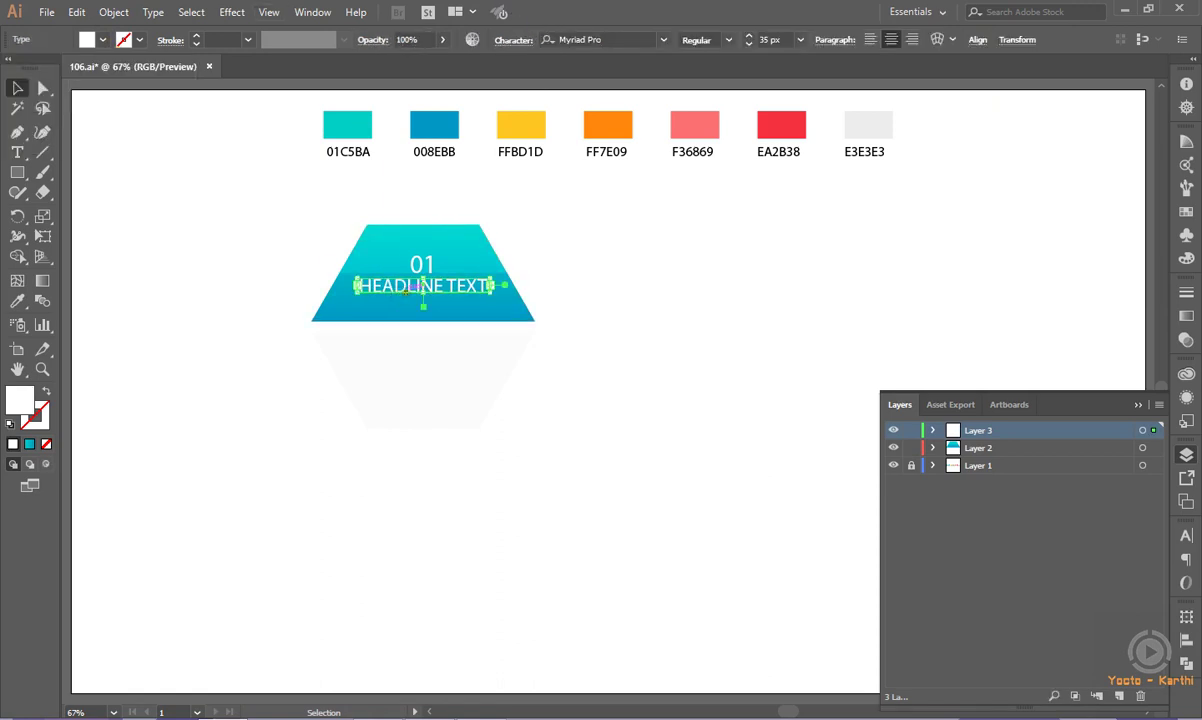
{"action": "left_click_drag", "start_coordinate": [405, 289], "coordinate": [406, 290]}
{"action": "left_click", "coordinate": [293, 227]}
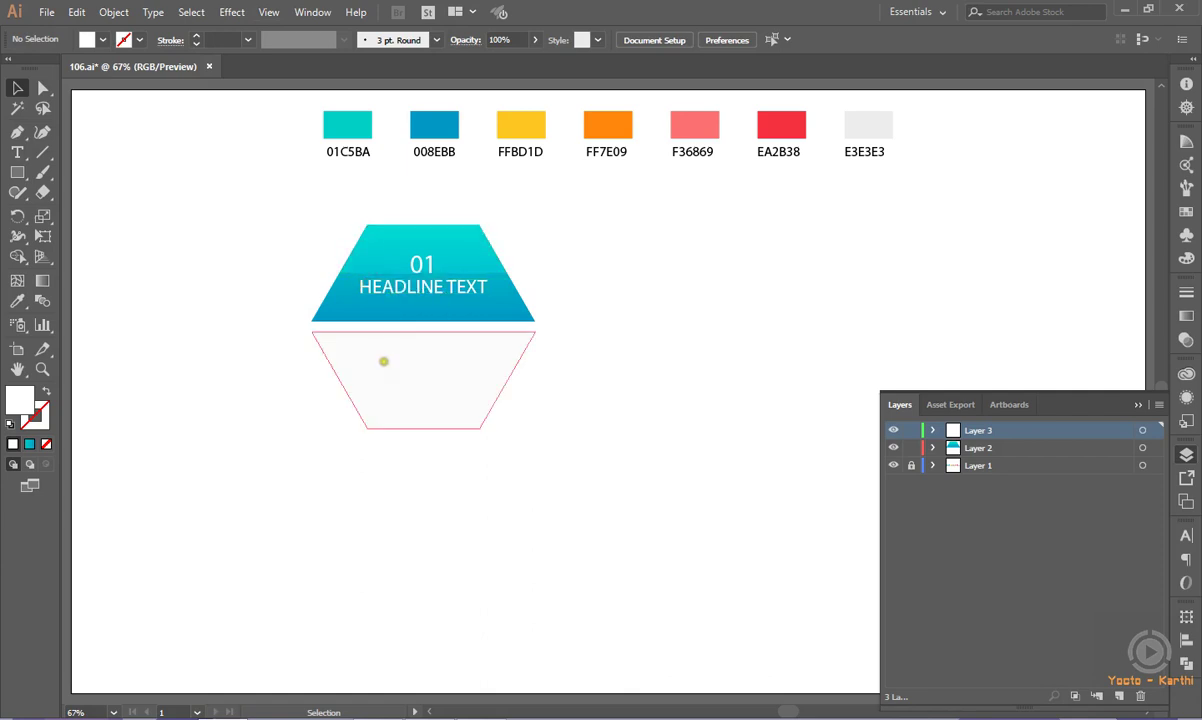
{"action": "left_click", "coordinate": [695, 317]}
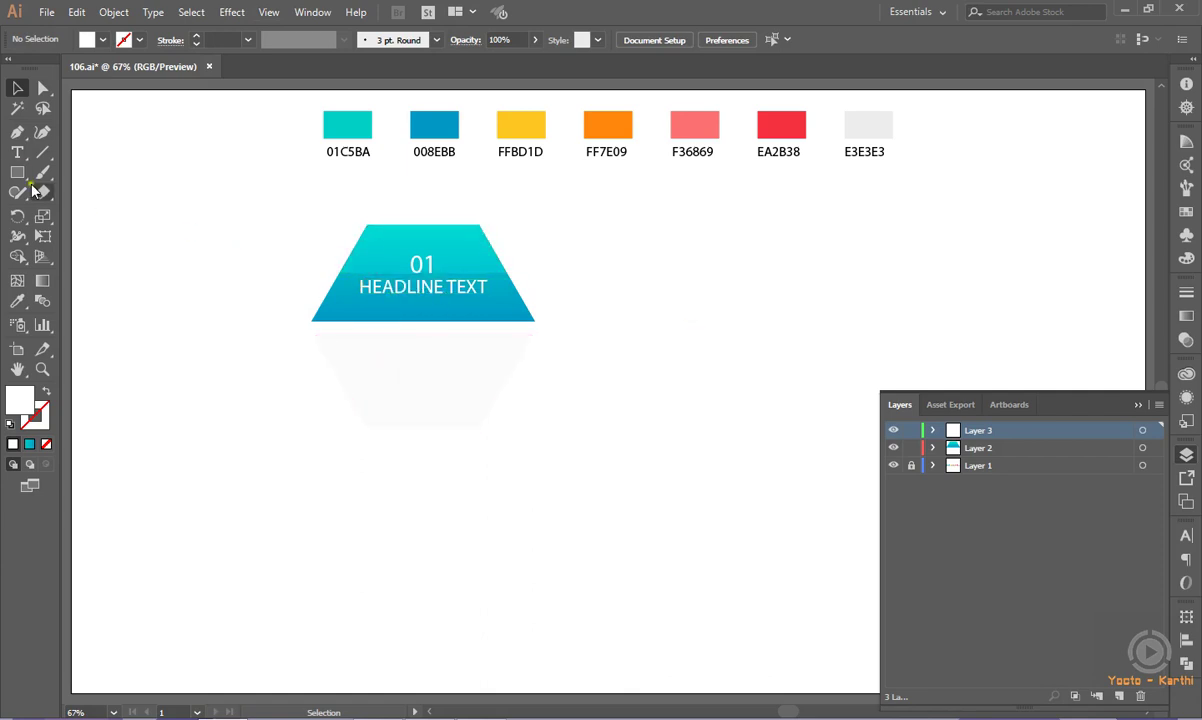
- Draw a body text area inside the lower light panel
{"action": "left_click", "coordinate": [17, 152]}
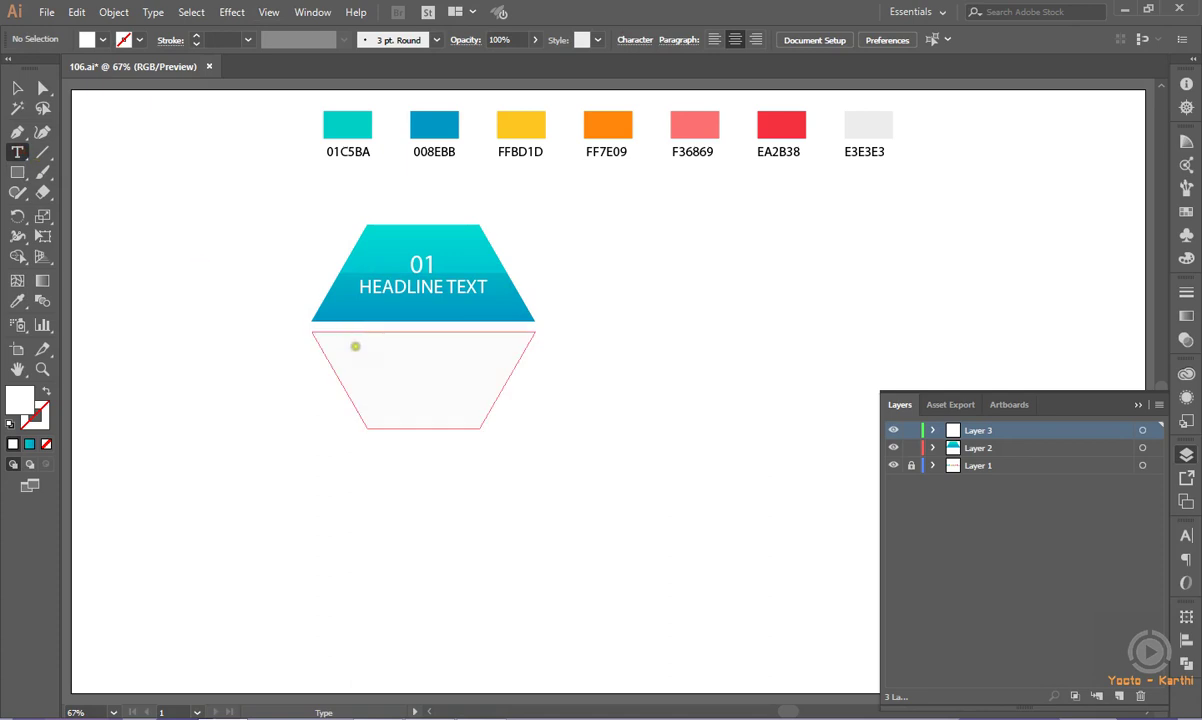
{"action": "mouse_move", "coordinate": [359, 347]}
{"action": "left_mouse_down"}
{"action": "mouse_move", "coordinate": [401, 387]}
{"action": "mouse_move", "coordinate": [489, 386]}
{"action": "left_mouse_up"}
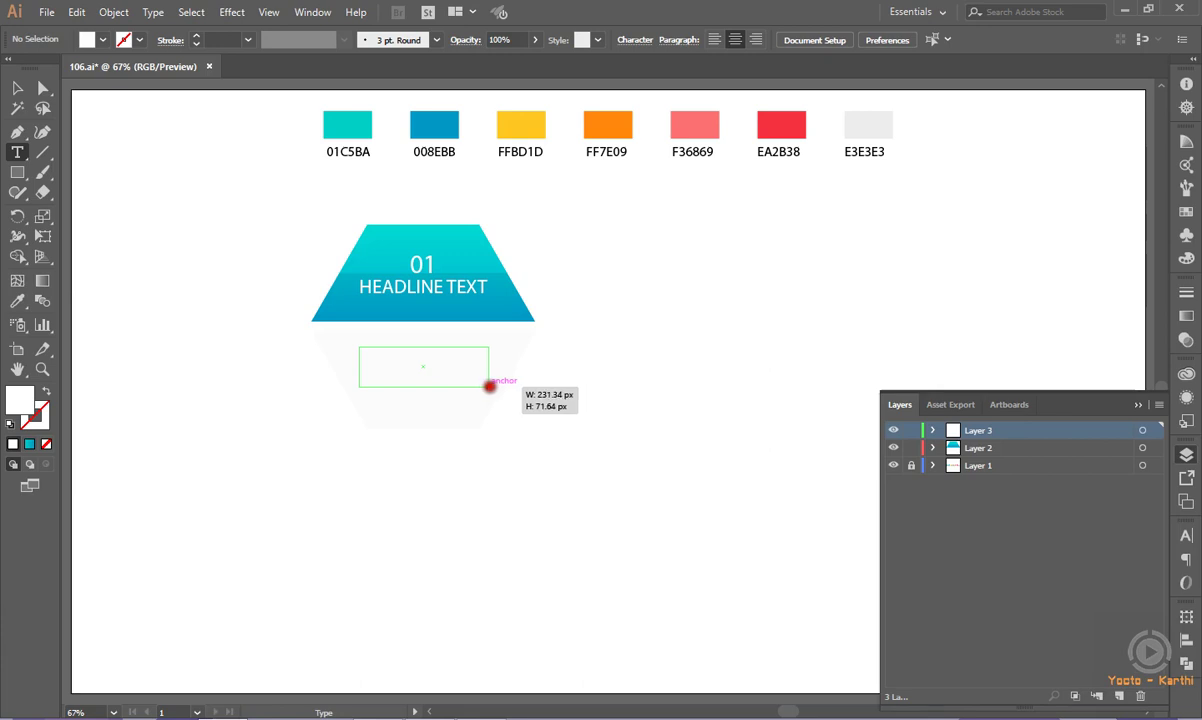
{"action": "left_click_drag", "start_coordinate": [489, 386], "coordinate": [489, 386]}
{"action": "key", "text": "BackSpace"}
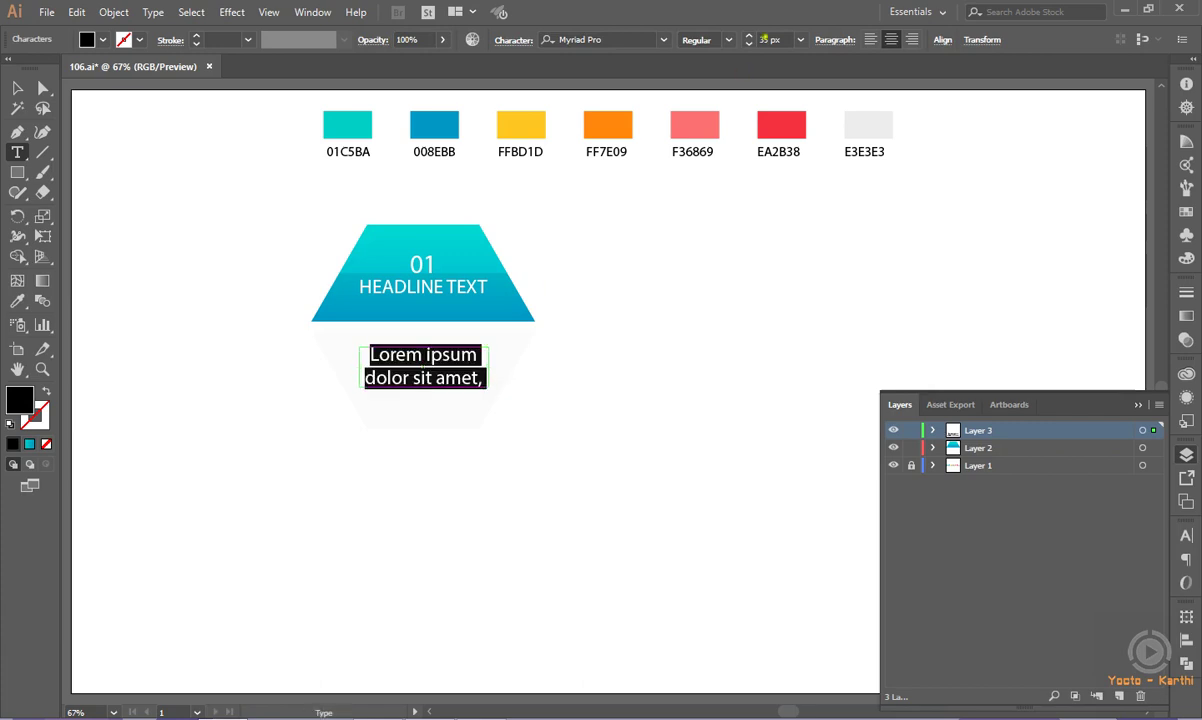
- Set the body text size to 15 px
{"action": "left_click", "coordinate": [747, 44]}
{"action": "key", "text": "Down"}
{"action": "key", "text": "Down"}
{"action": "key", "text": "Down"}
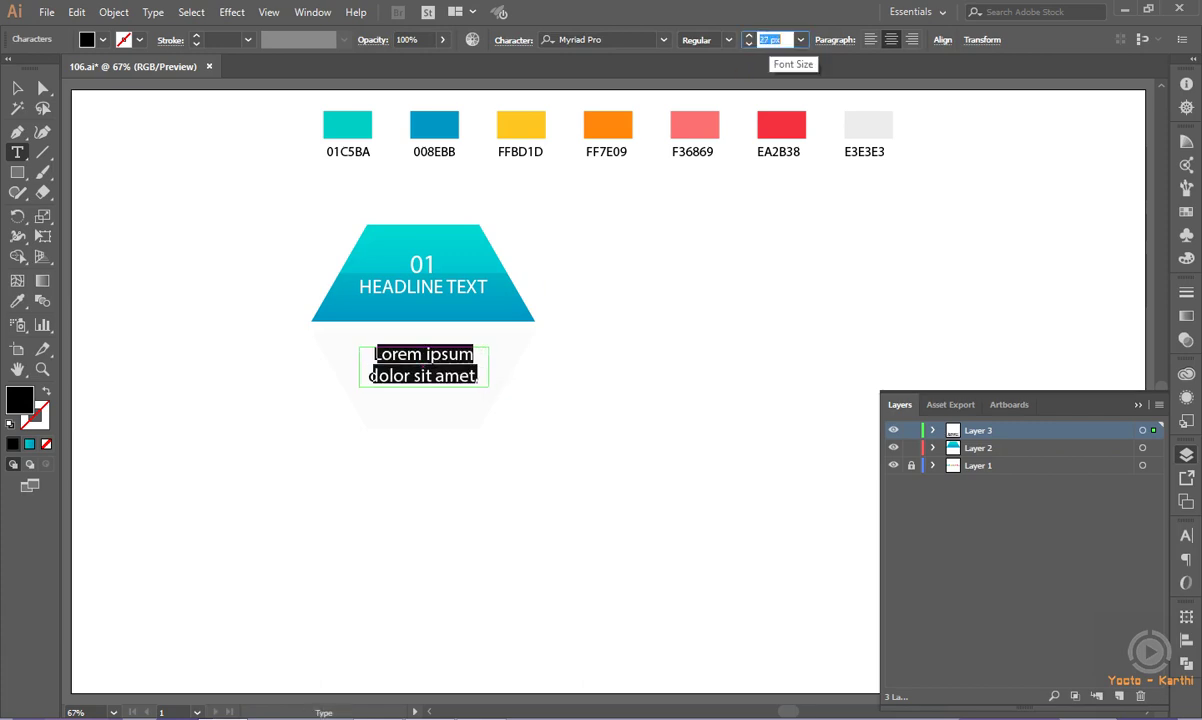
{"action": "key", "text": "Down"}
{"action": "key", "text": "Down"}
{"action": "key", "text": "Down"}
{"action": "key", "text": "Down"}
{"action": "key", "text": "Down"}
{"action": "key", "text": "Down"}
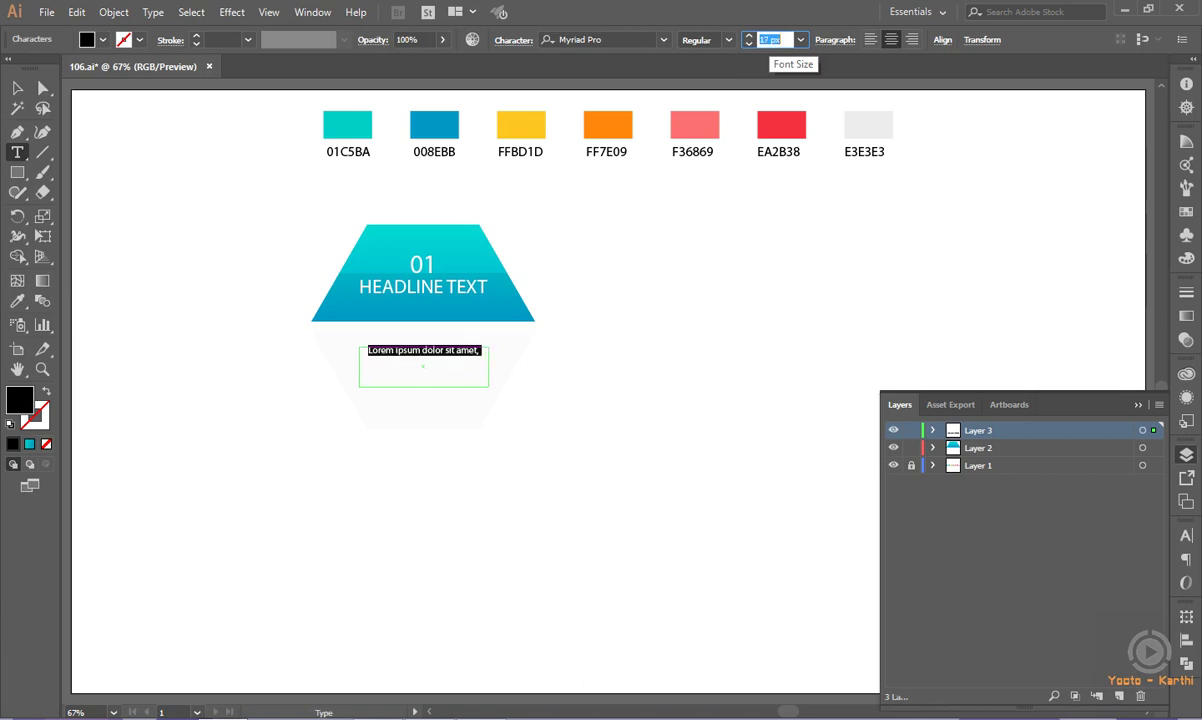
{"action": "key", "text": "Up"}
{"action": "key", "text": "Up"}
{"action": "key", "text": "Down"}
{"action": "key", "text": "Down"}
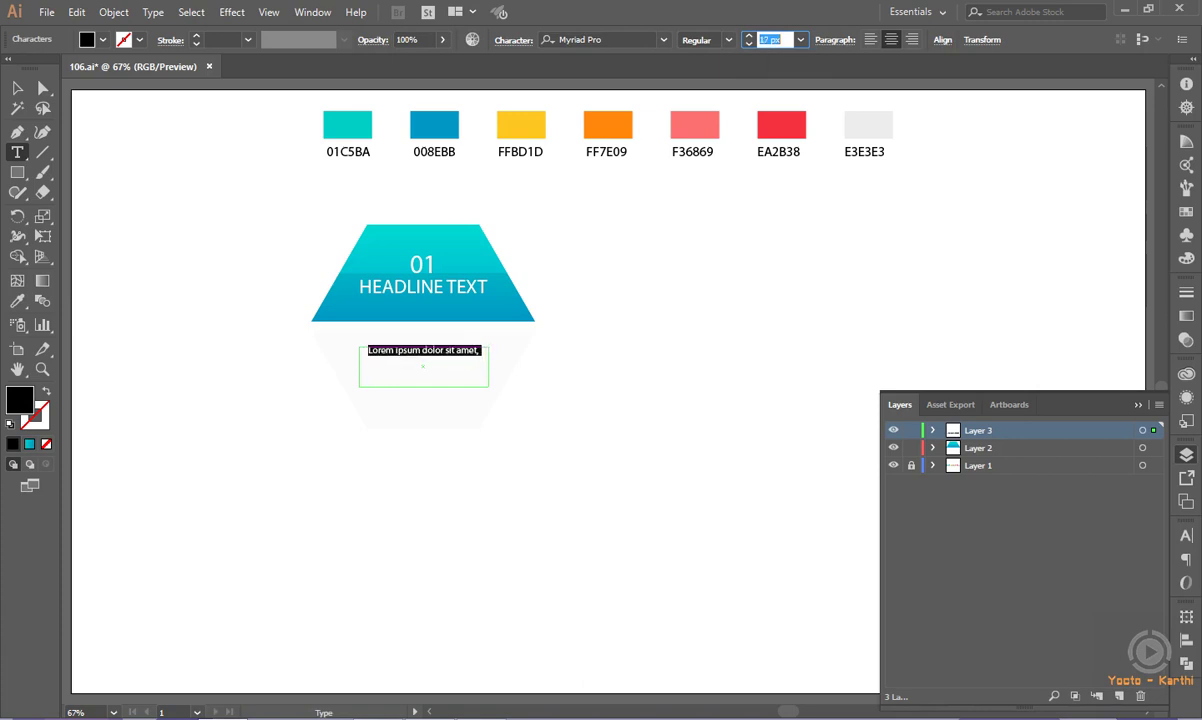
{"action": "key", "text": "Down"}
{"action": "key", "text": "Down"}
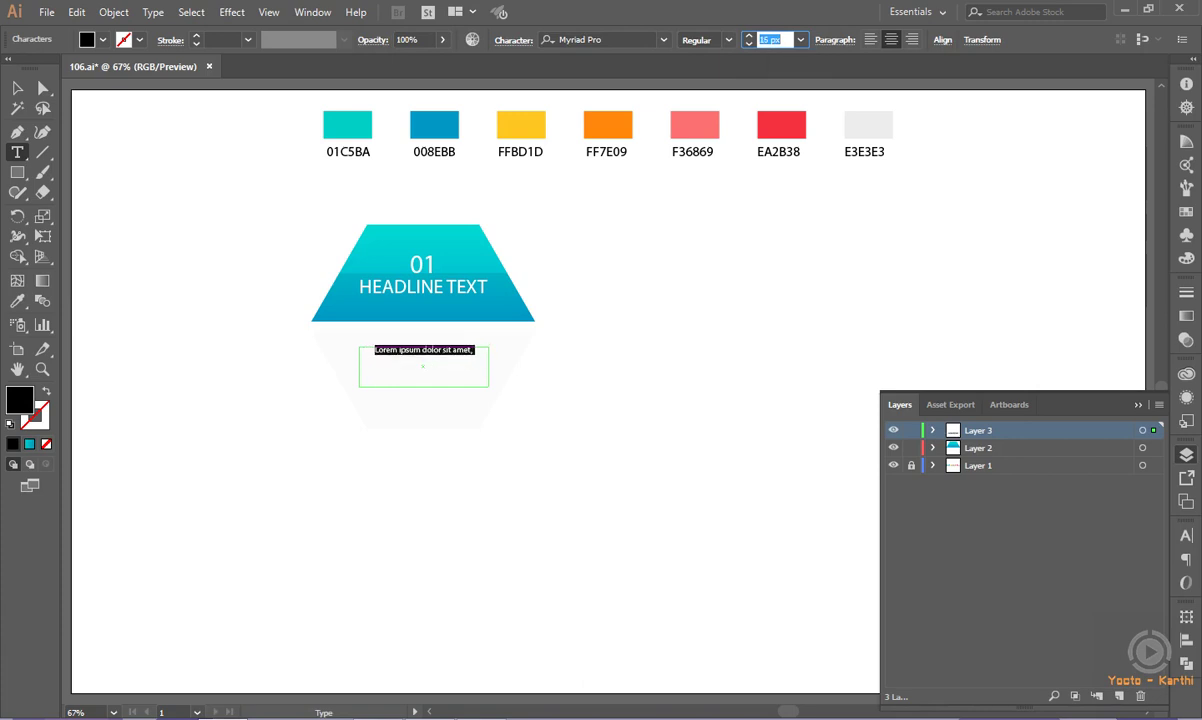
{"action": "left_click", "coordinate": [781, 40]}
- Paste the 'Lorem ipsum dolor sit amet,' line and clear stray characters
{"action": "left_click", "coordinate": [468, 347]}
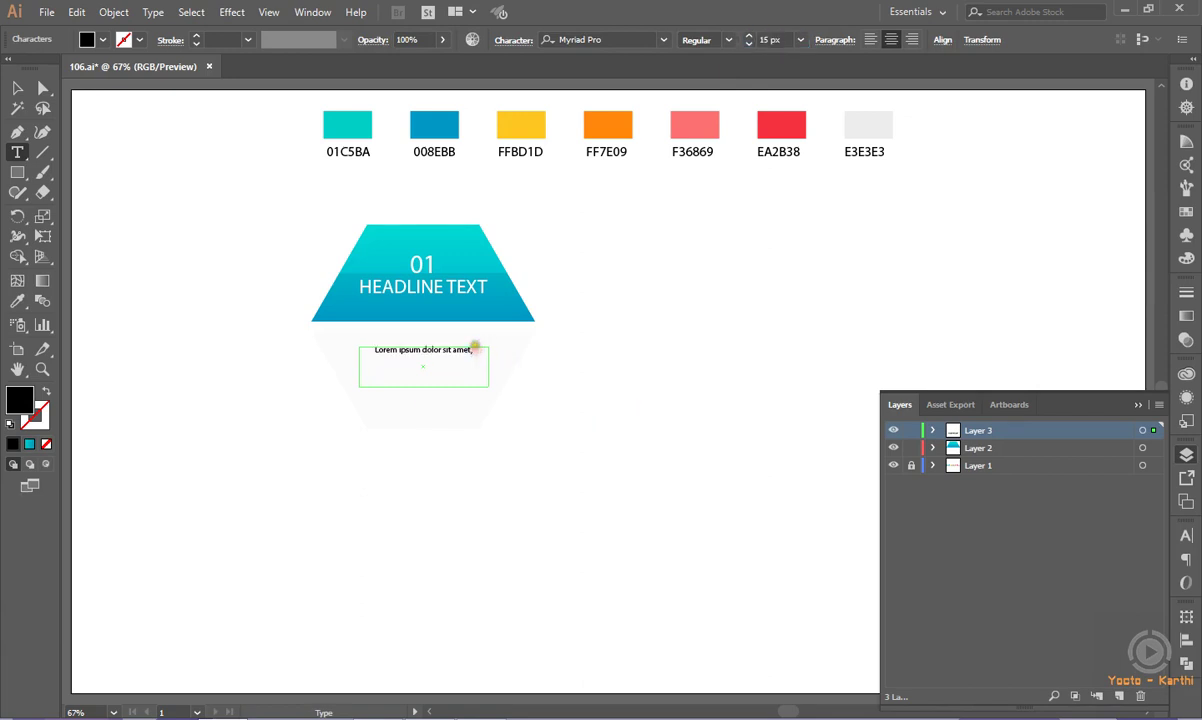
{"action": "key", "text": "ctrl+v"}
{"action": "key", "text": "ctrl+v"}
{"action": "key", "text": "ctrl+v"}
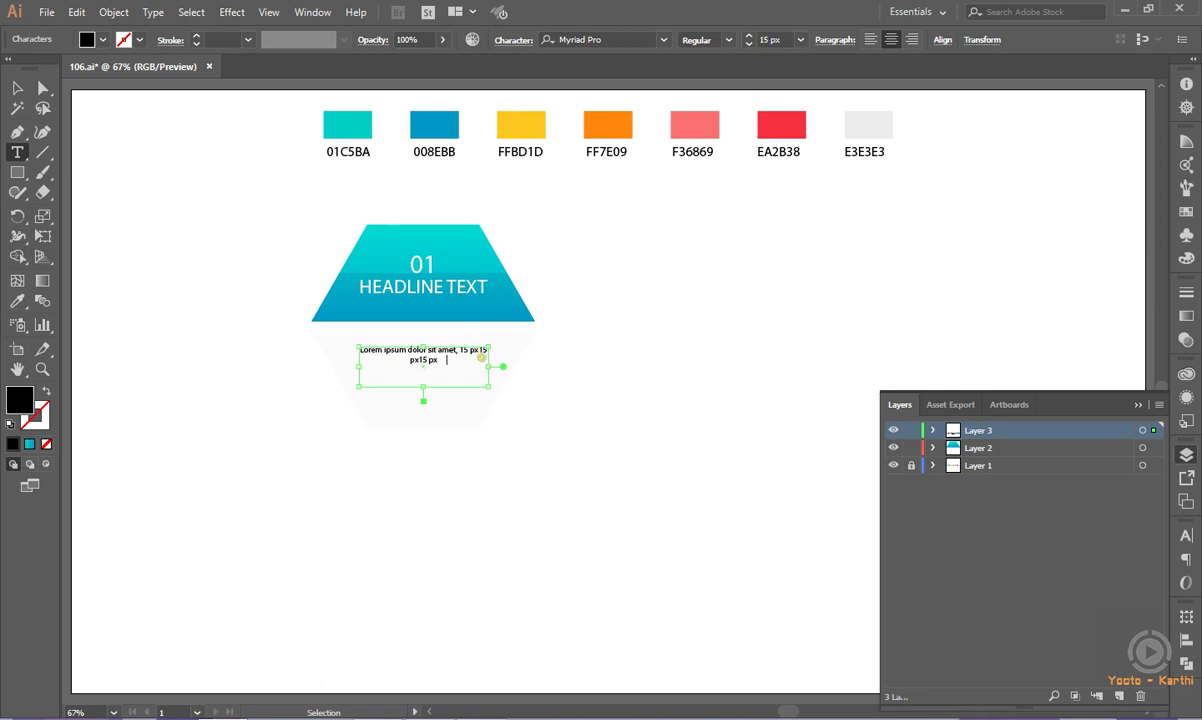
{"action": "type", "text": "15 px"}
{"action": "key", "text": "BackSpace"}
{"action": "key", "text": "BackSpace"}
{"action": "key", "text": "BackSpace"}
{"action": "key", "text": "BackSpace"}
{"action": "key", "text": "BackSpace"}
{"action": "key", "text": "BackSpace"}
{"action": "key", "text": "BackSpace"}
{"action": "key", "text": "BackSpace"}
{"action": "key", "text": "BackSpace"}
{"action": "key", "text": "BackSpace"}
{"action": "key", "text": "BackSpace"}
{"action": "key", "text": "BackSpace"}
{"action": "key", "text": "ctrl+a"}
{"action": "key", "text": "ctrl+c"}
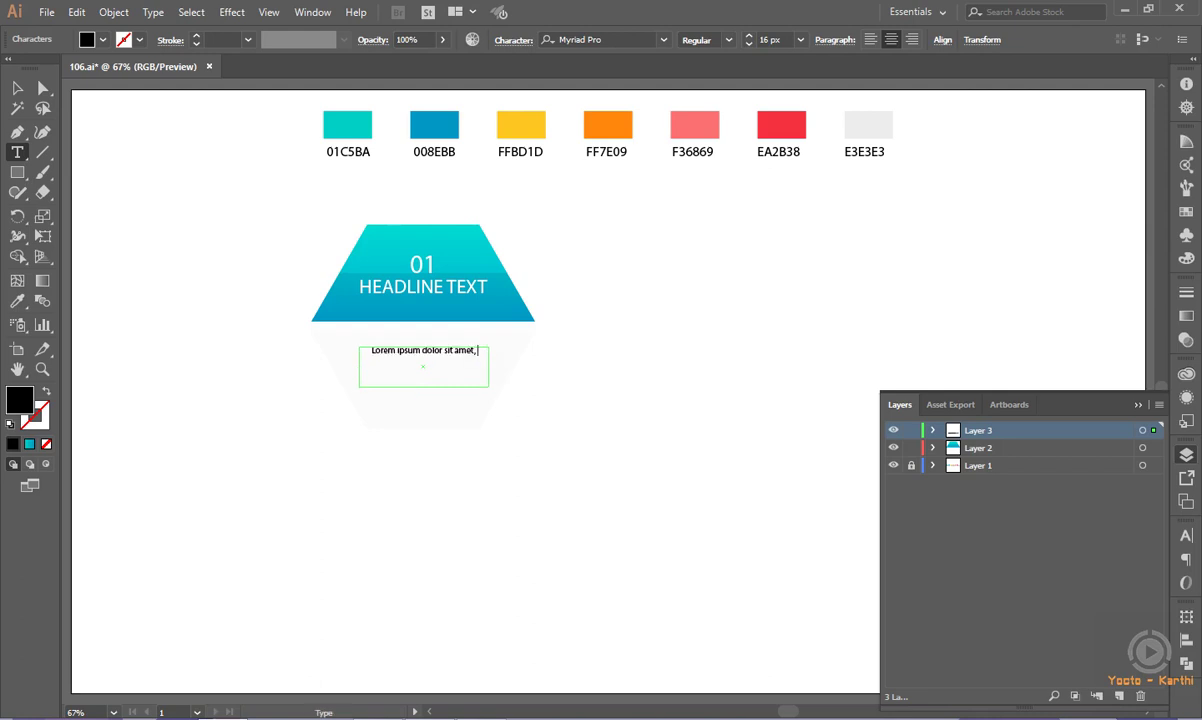
- Paste the placeholder line repeatedly to make four Lorem ipsum lines
{"action": "key", "text": "Escape"}
{"action": "key", "text": "ctrl+v"}
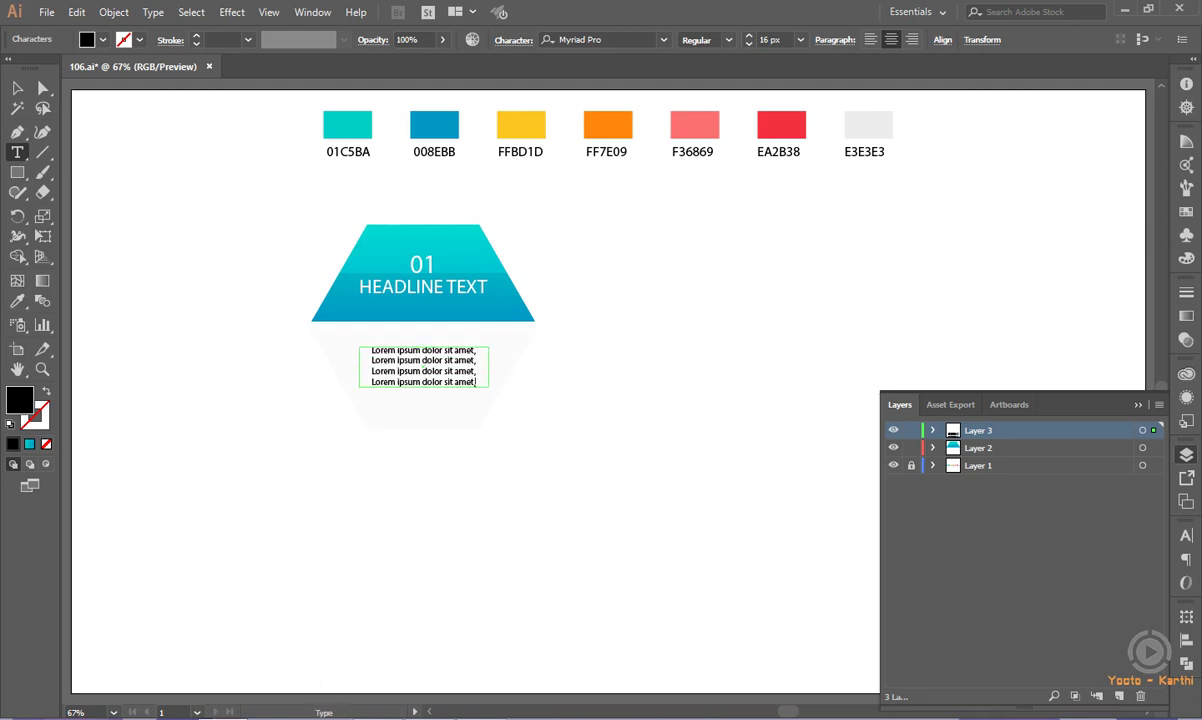
{"action": "key", "text": "Escape"}
{"action": "key", "text": "ctrl+a"}
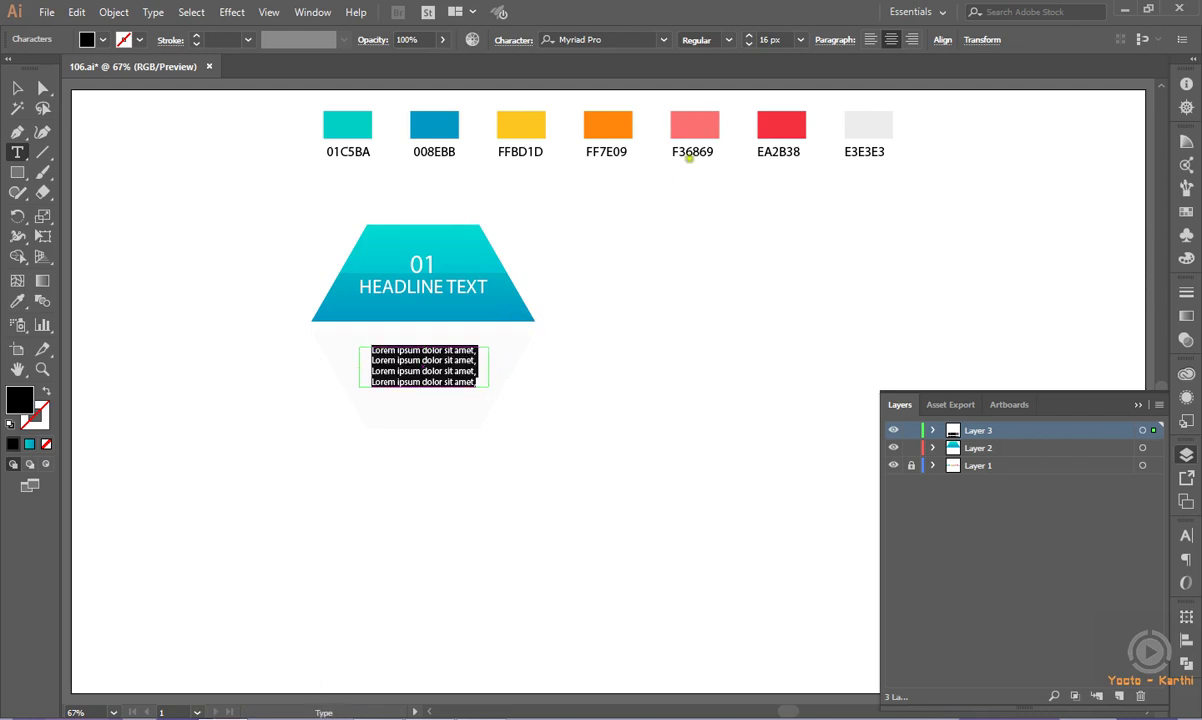
- Set all the body text to 14 px and deselect it
{"action": "left_click", "coordinate": [770, 39]}
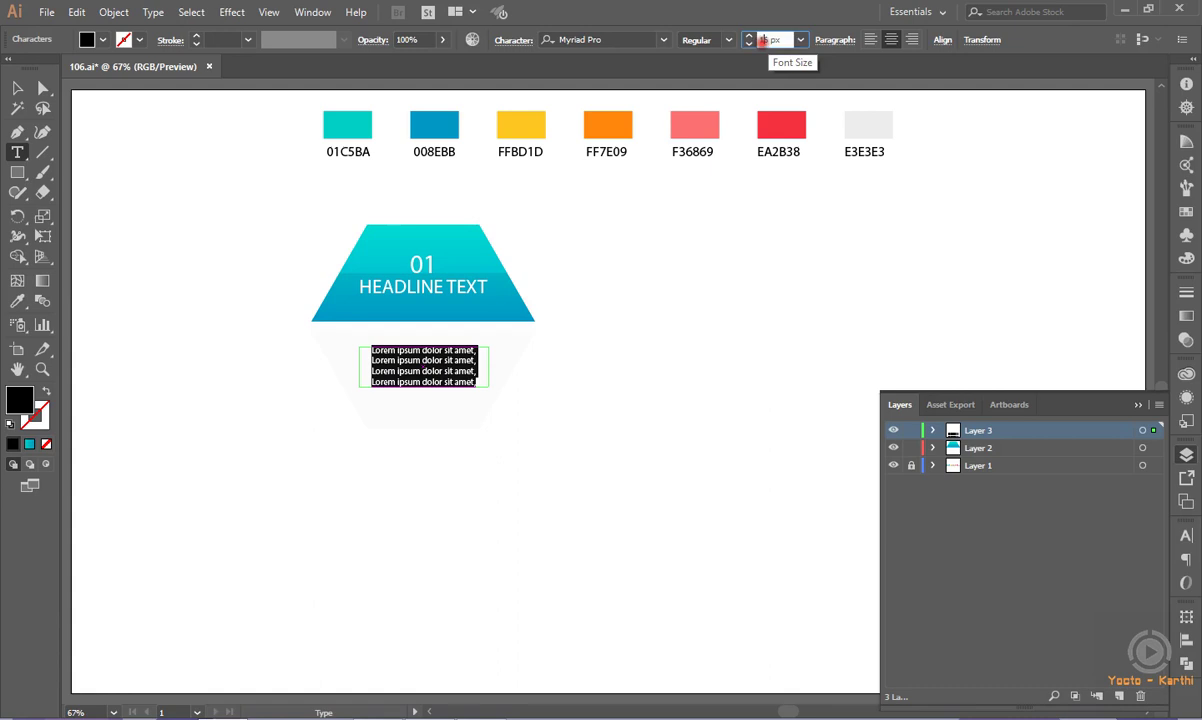
{"action": "key", "text": "Down"}
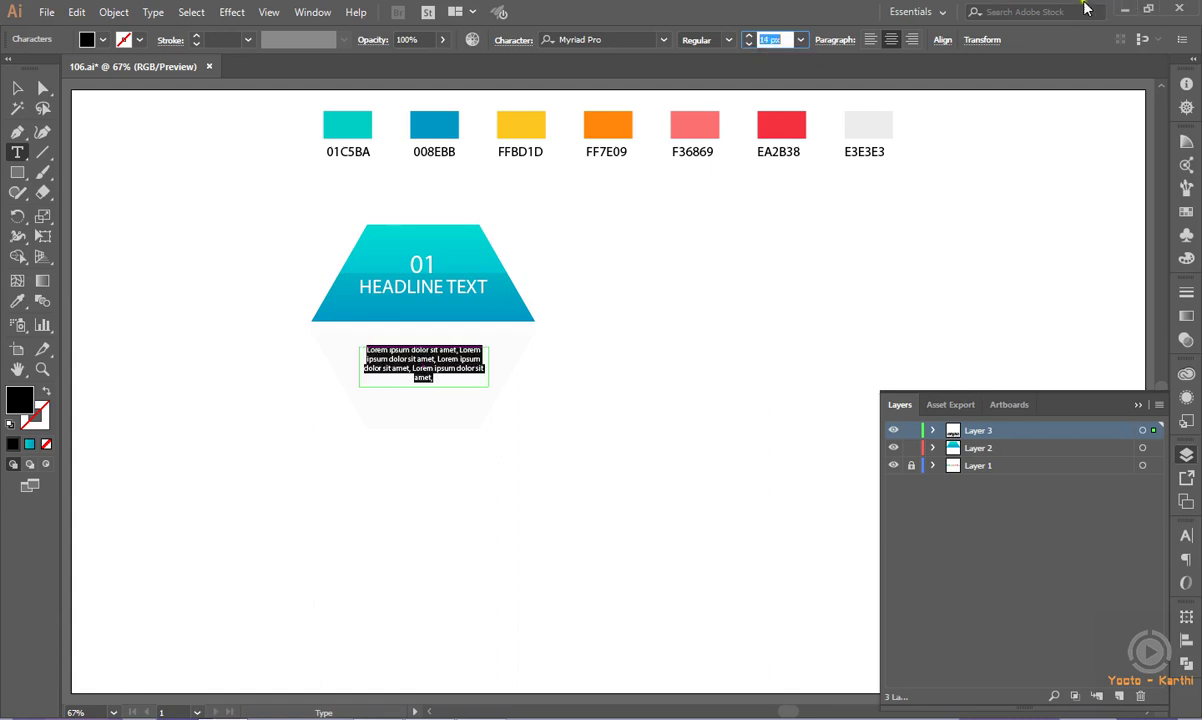
{"action": "key", "text": "Up"}
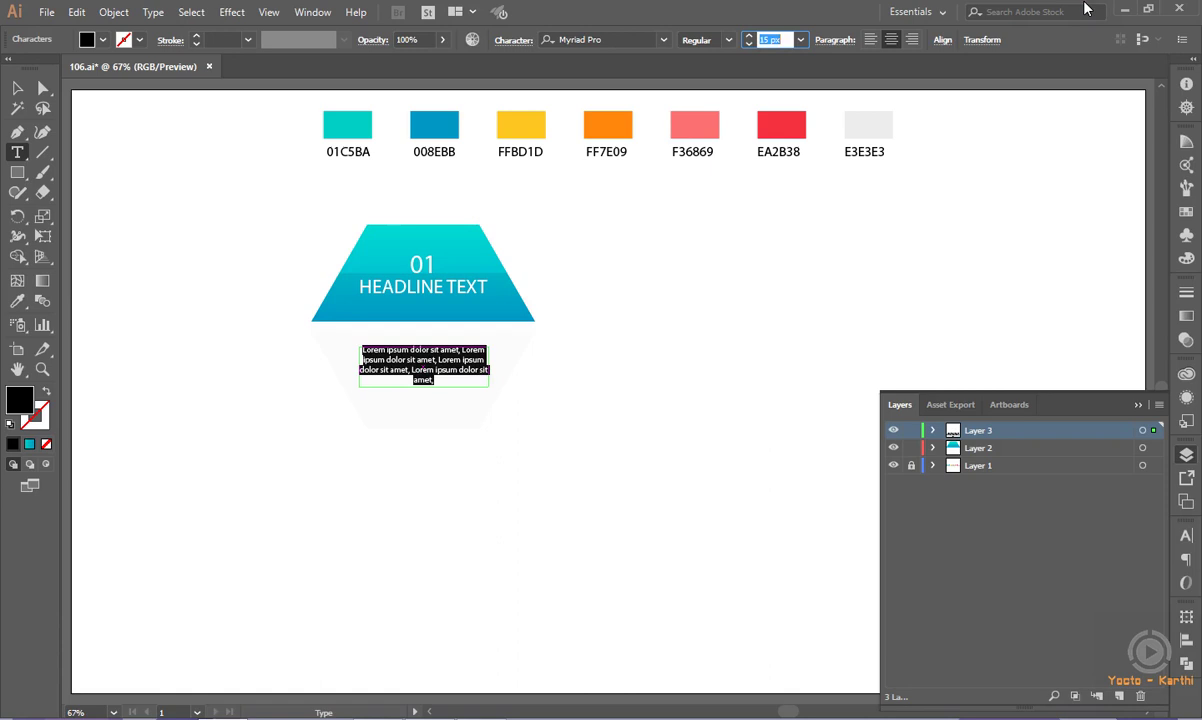
{"action": "key", "text": "Down"}
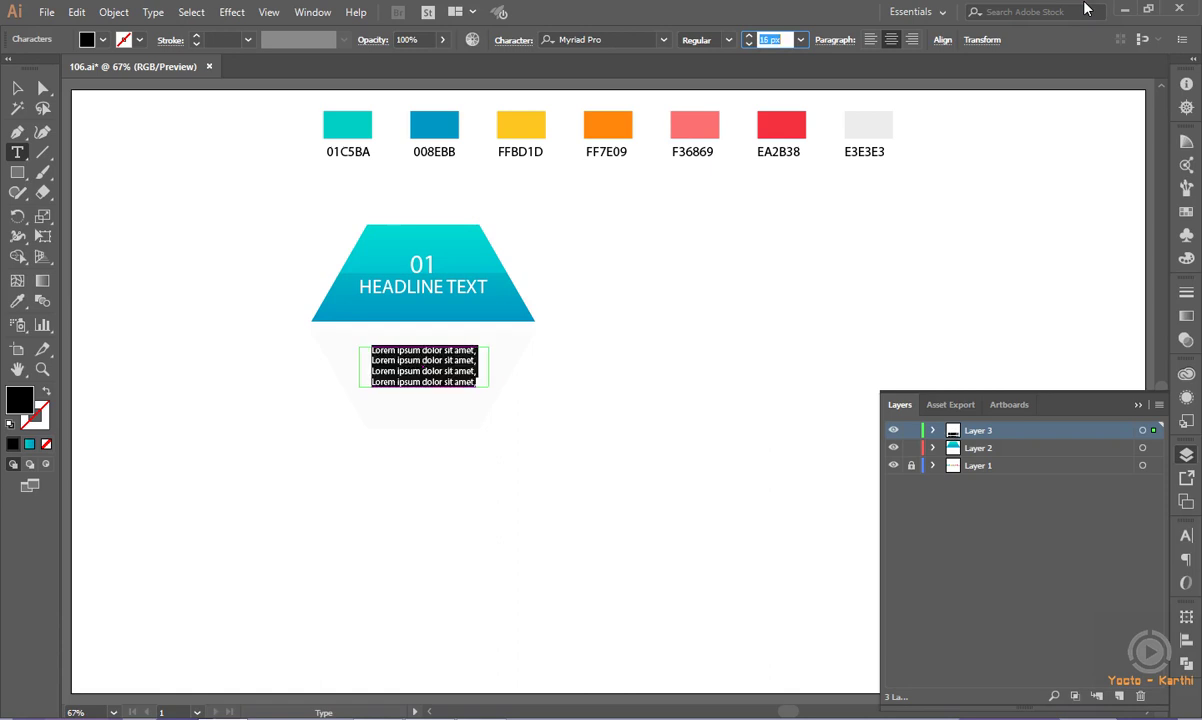
{"action": "key", "text": "Down"}
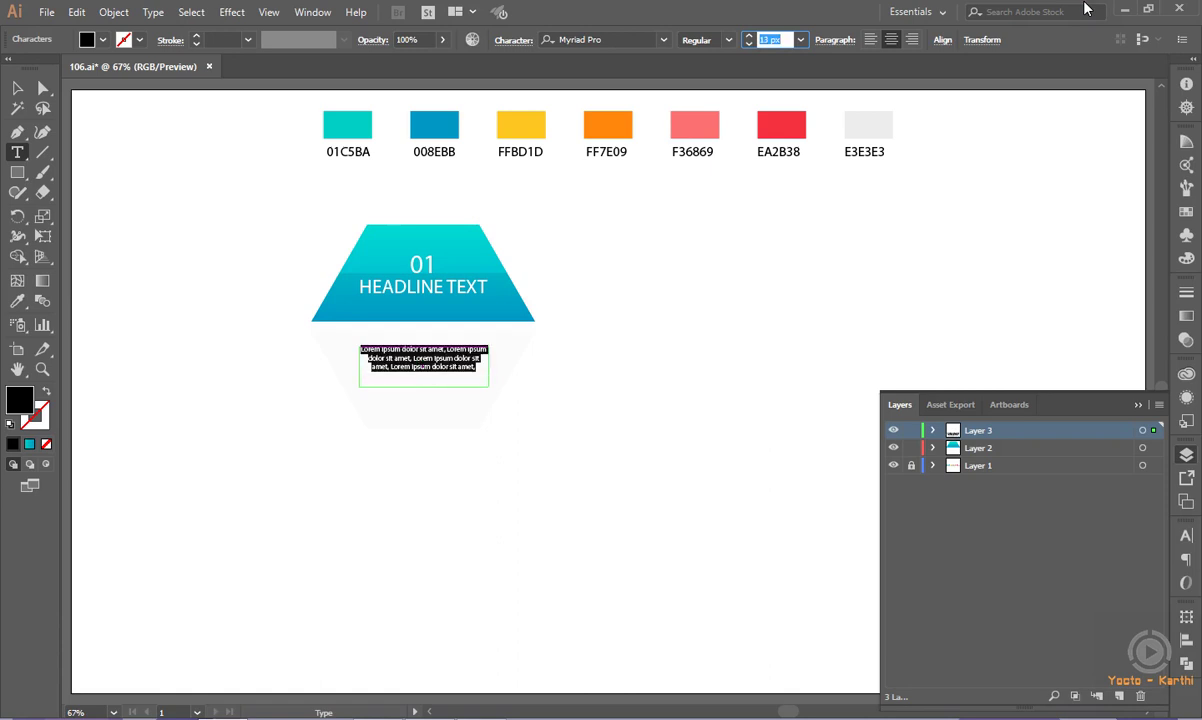
{"action": "key", "text": "Up"}
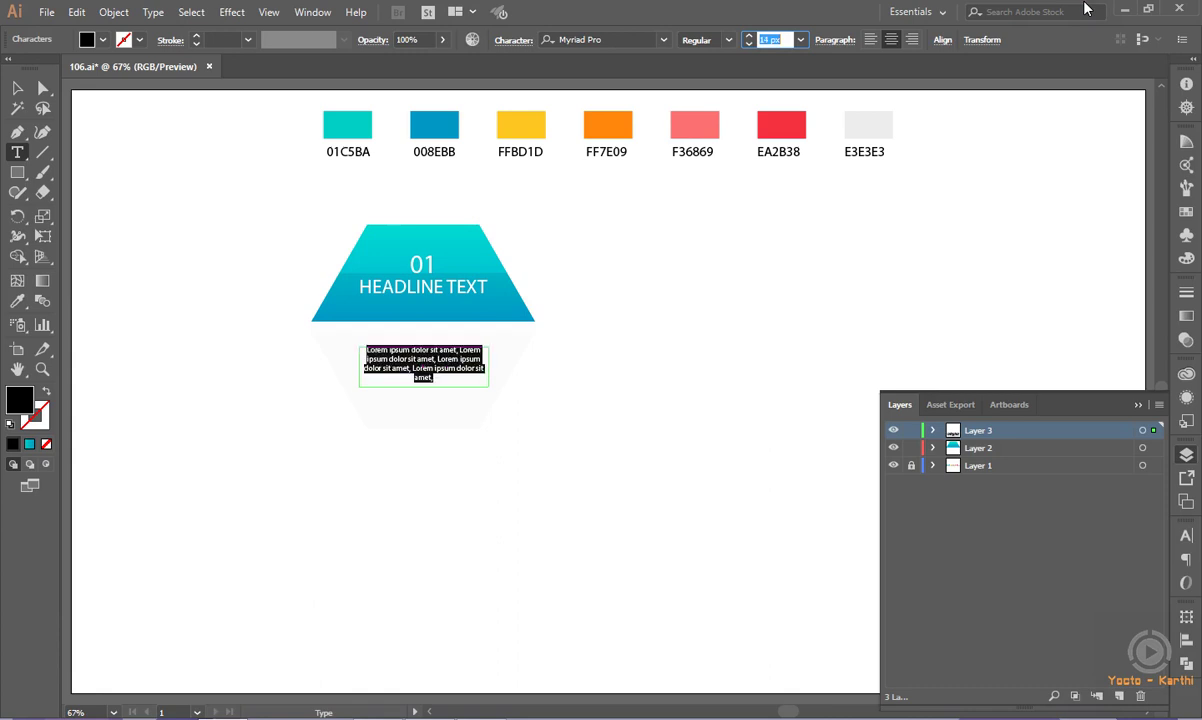
{"action": "left_click", "coordinate": [27, 87]}
{"action": "left_click", "coordinate": [158, 199]}
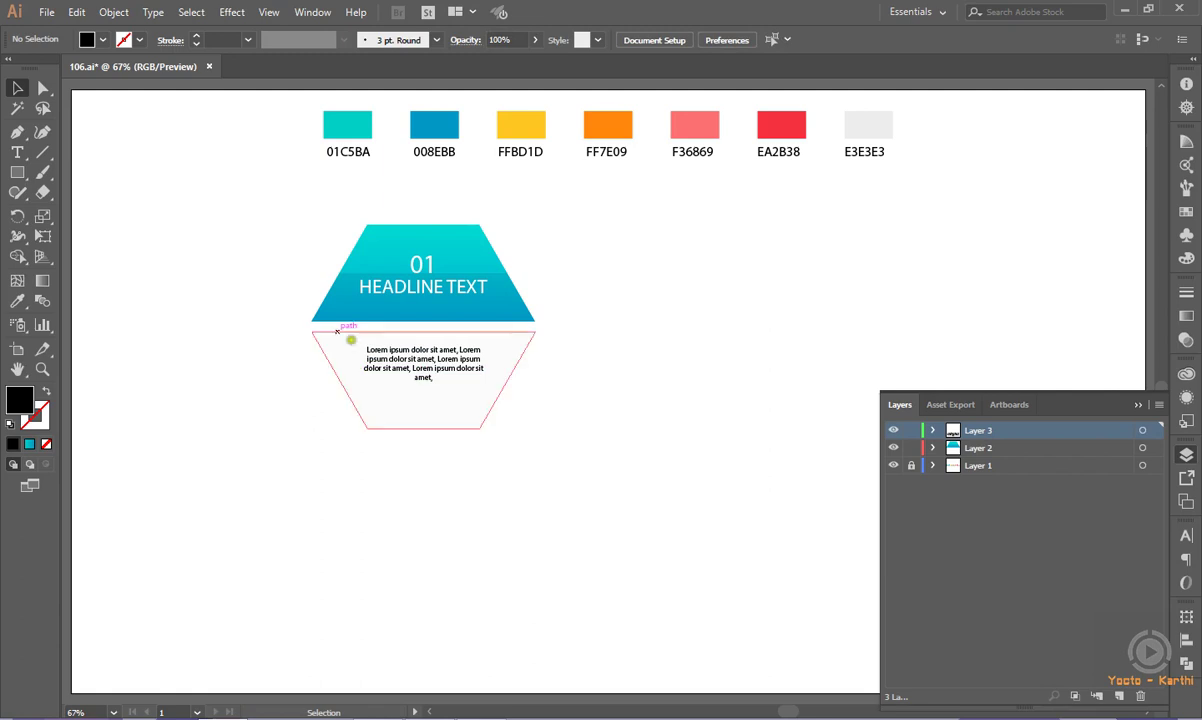
- Colour the body text light grey E3E3E3 by sampling the swatch with the Eyedropper
{"action": "left_click", "coordinate": [415, 355]}
{"action": "left_click", "coordinate": [16, 305]}
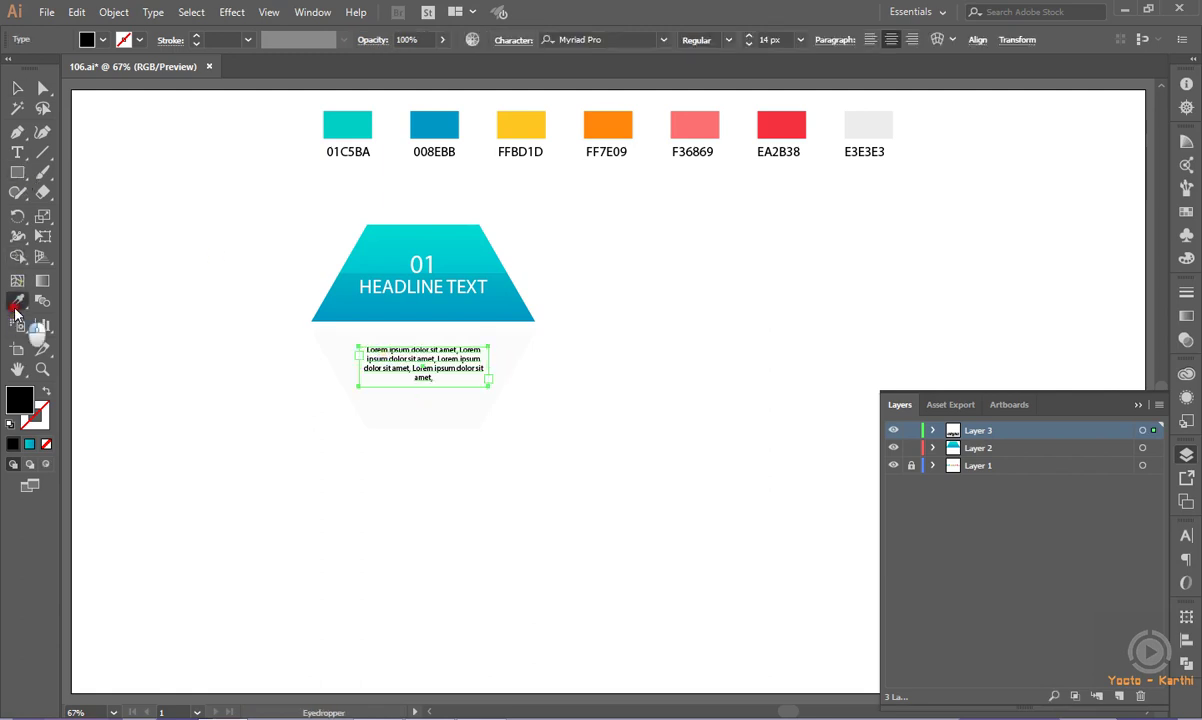
{"action": "left_click", "coordinate": [880, 123]}
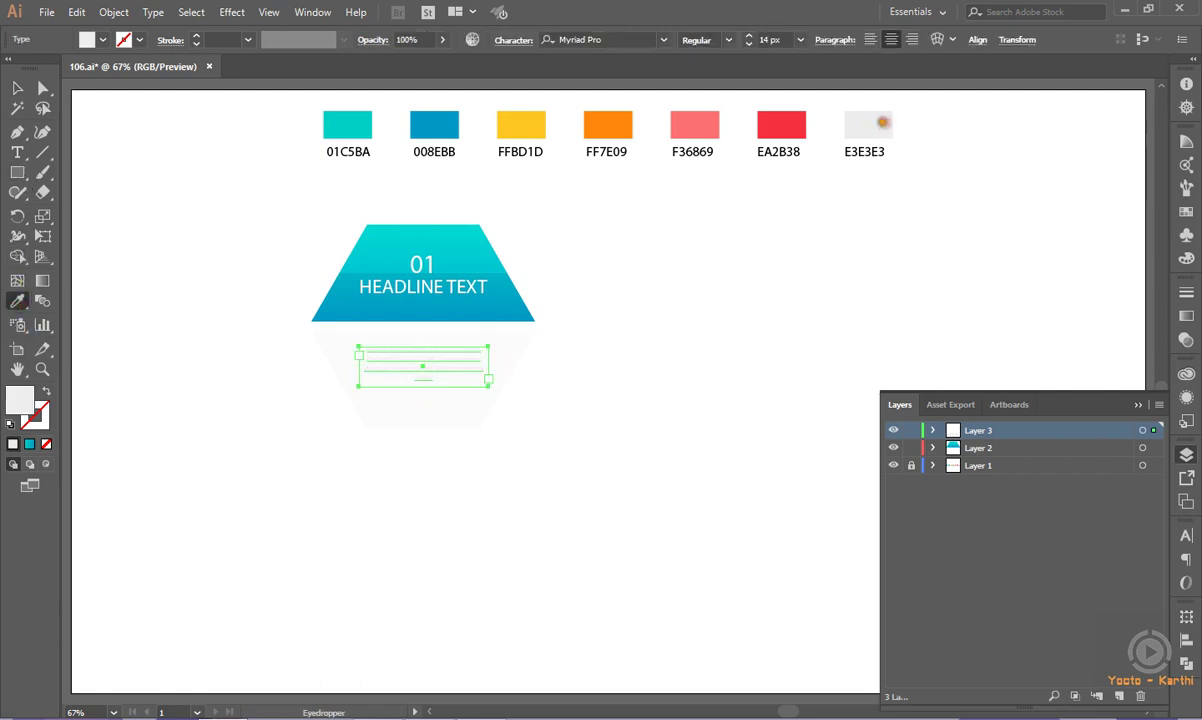
{"action": "left_click", "coordinate": [17, 87]}
{"action": "left_click", "coordinate": [133, 228]}
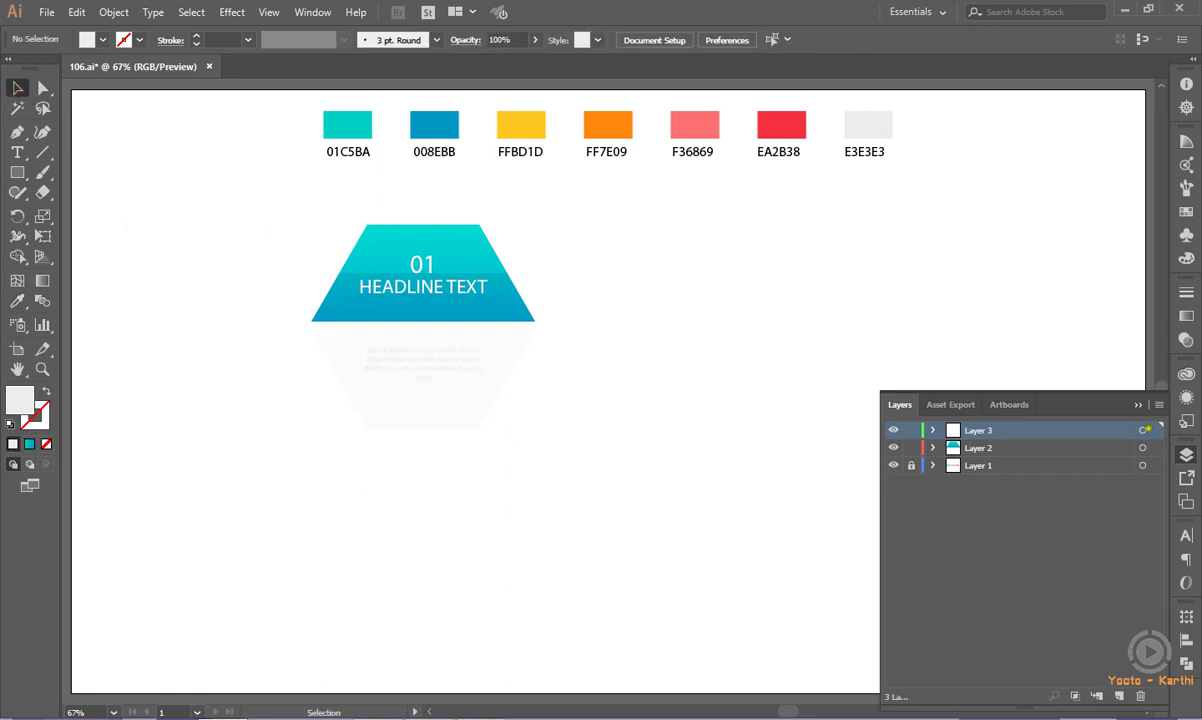
{"action": "left_click", "coordinate": [1142, 429]}
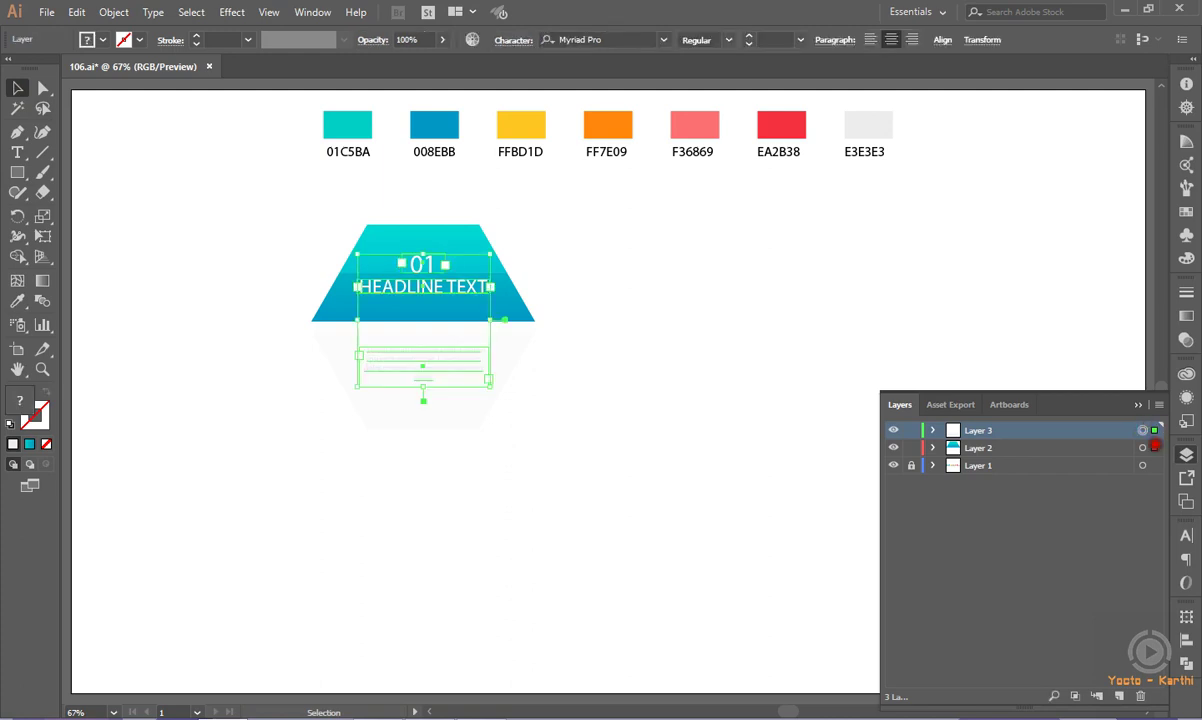
- Move the text objects into Layer 2 and group all the card artwork
{"action": "left_click_drag", "start_coordinate": [1153, 429], "coordinate": [1153, 447]}
{"action": "left_click", "coordinate": [1001, 364]}
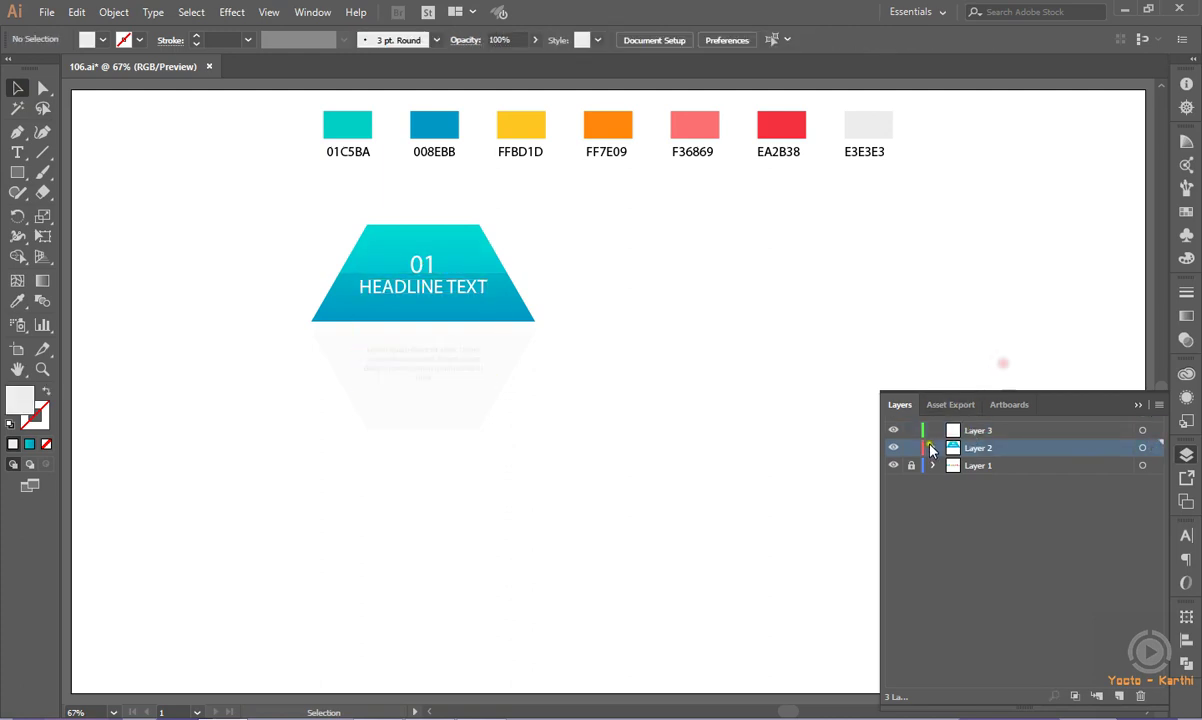
{"action": "left_click", "coordinate": [1142, 448]}
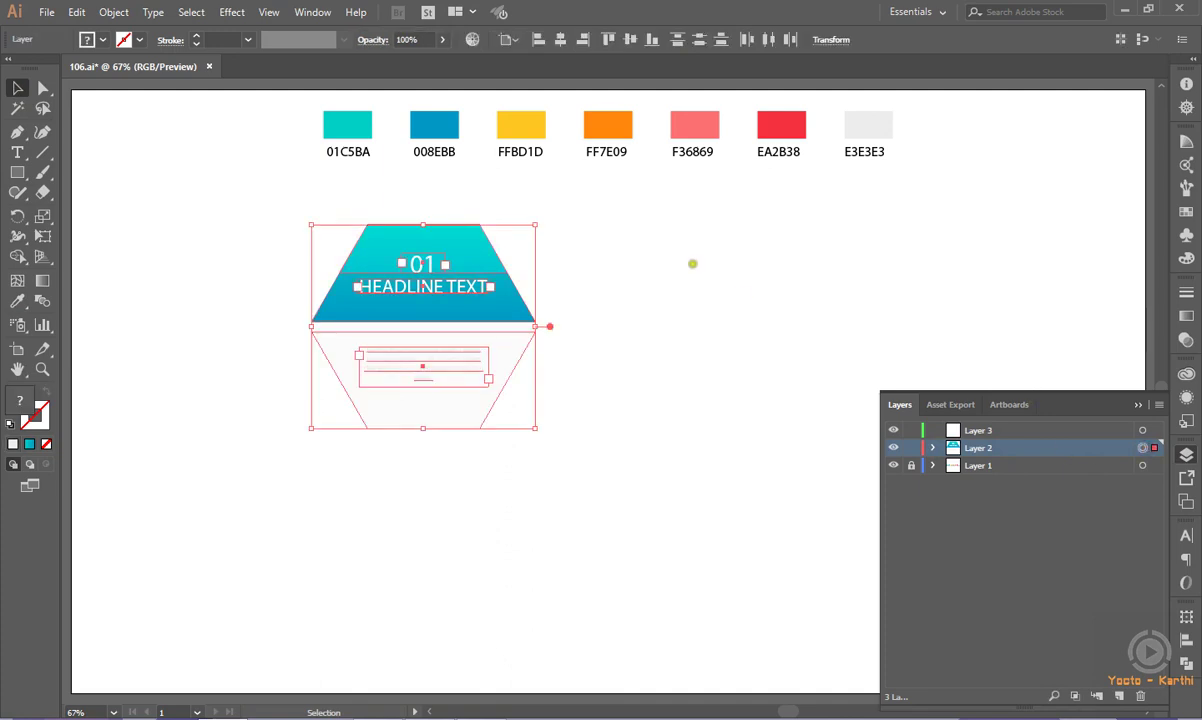
{"action": "left_click", "coordinate": [113, 12]}
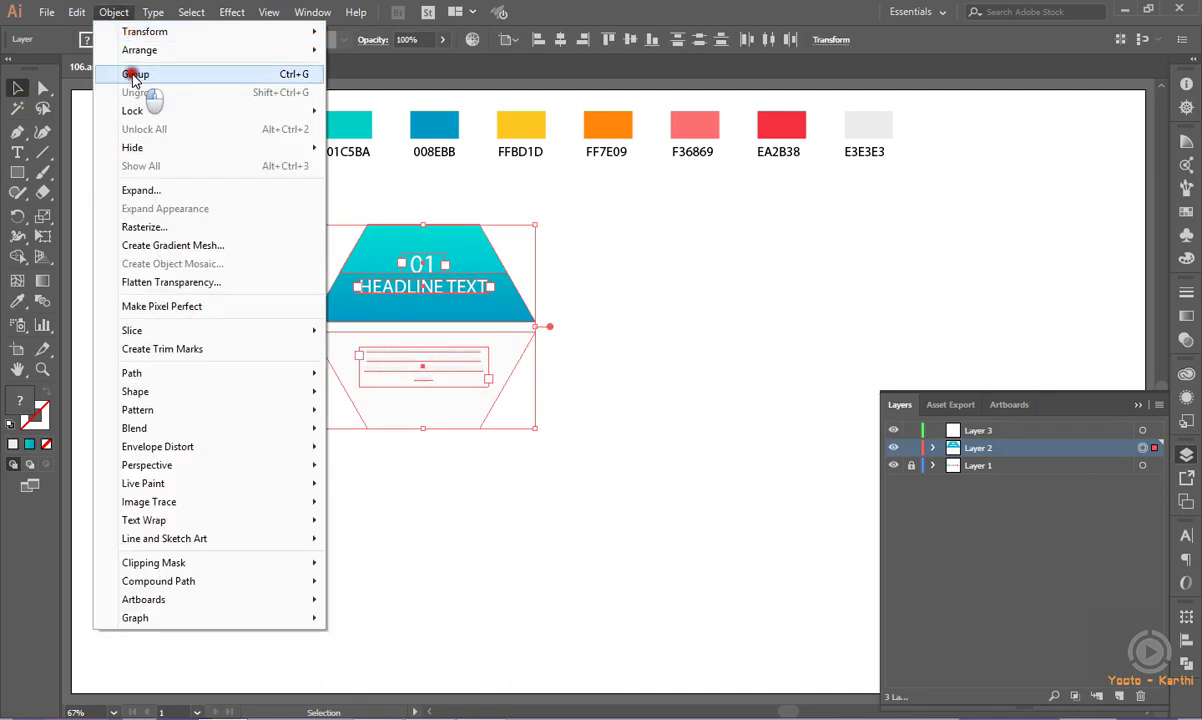
{"action": "left_click", "coordinate": [140, 76]}
{"action": "left_click", "coordinate": [147, 209]}
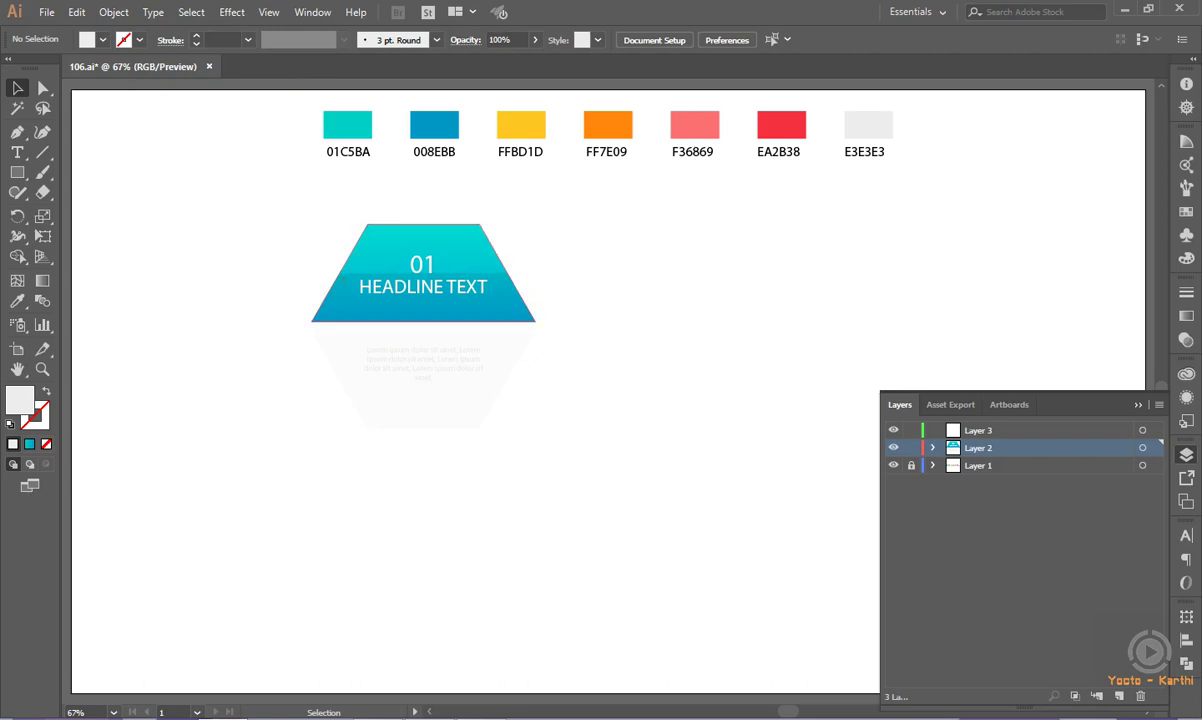
- Try a Drop Shadow on the whole card group, cancel it, and expand Layer 2
{"action": "left_click", "coordinate": [423, 300]}
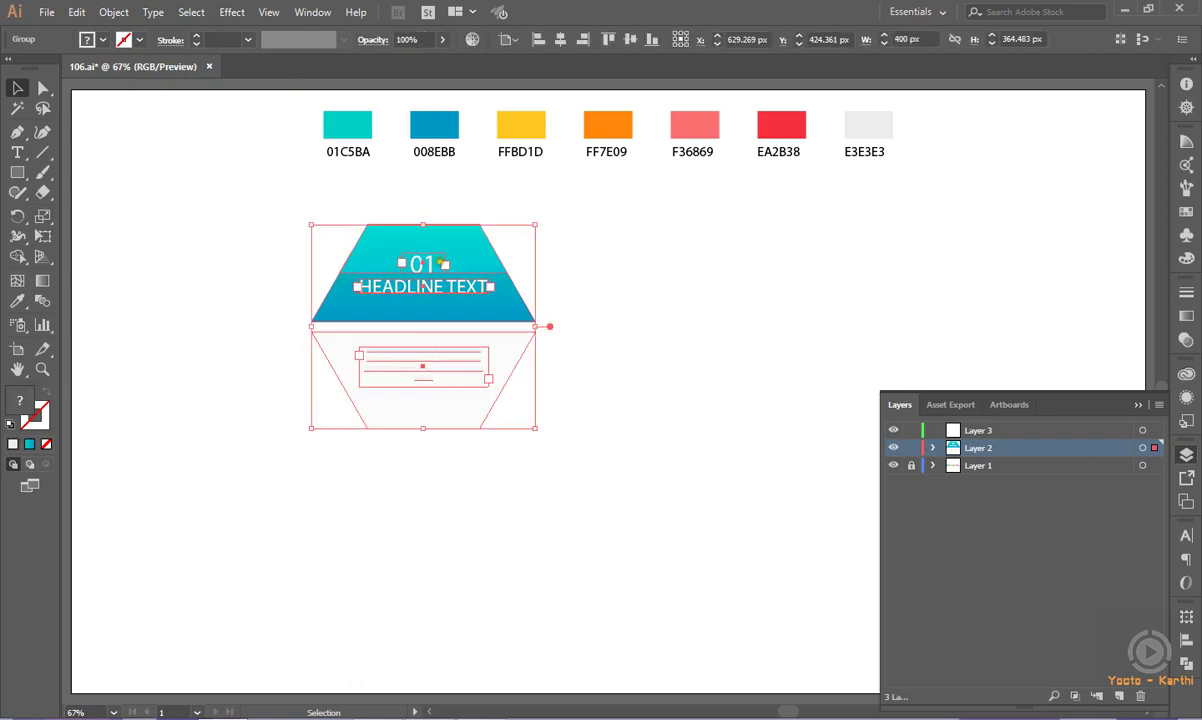
{"action": "left_click", "coordinate": [231, 12]}
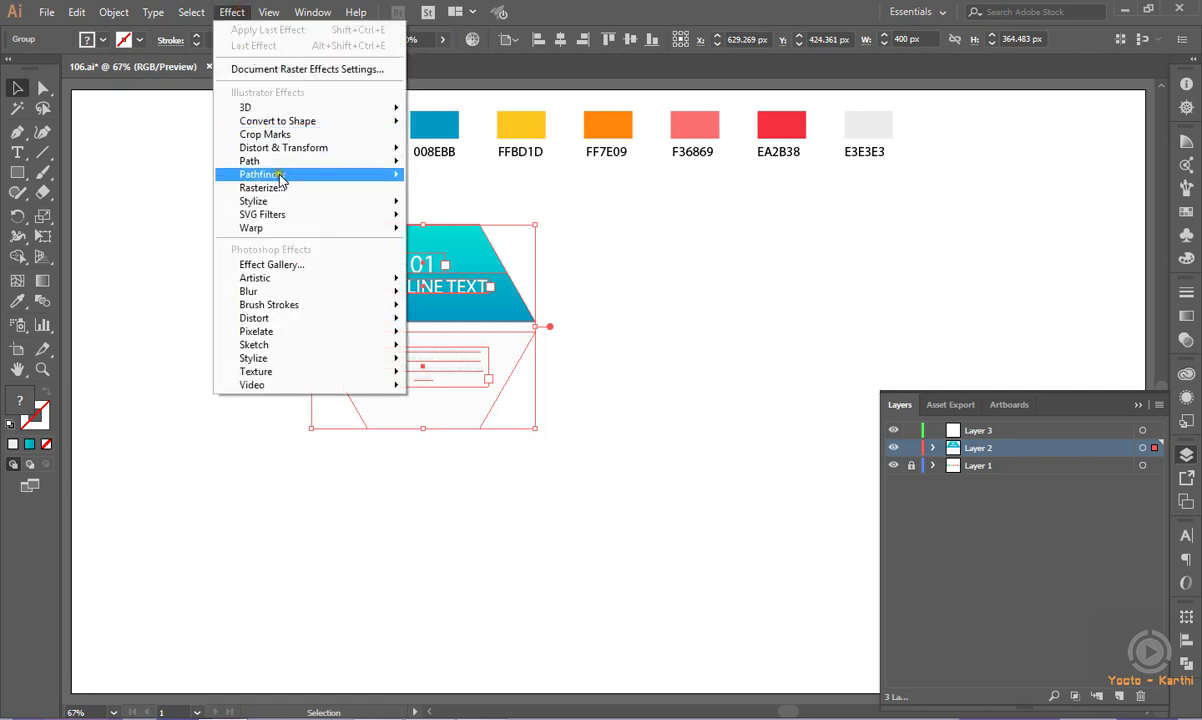
{"action": "mouse_move", "coordinate": [254, 201]}
{"action": "left_click", "coordinate": [424, 204]}
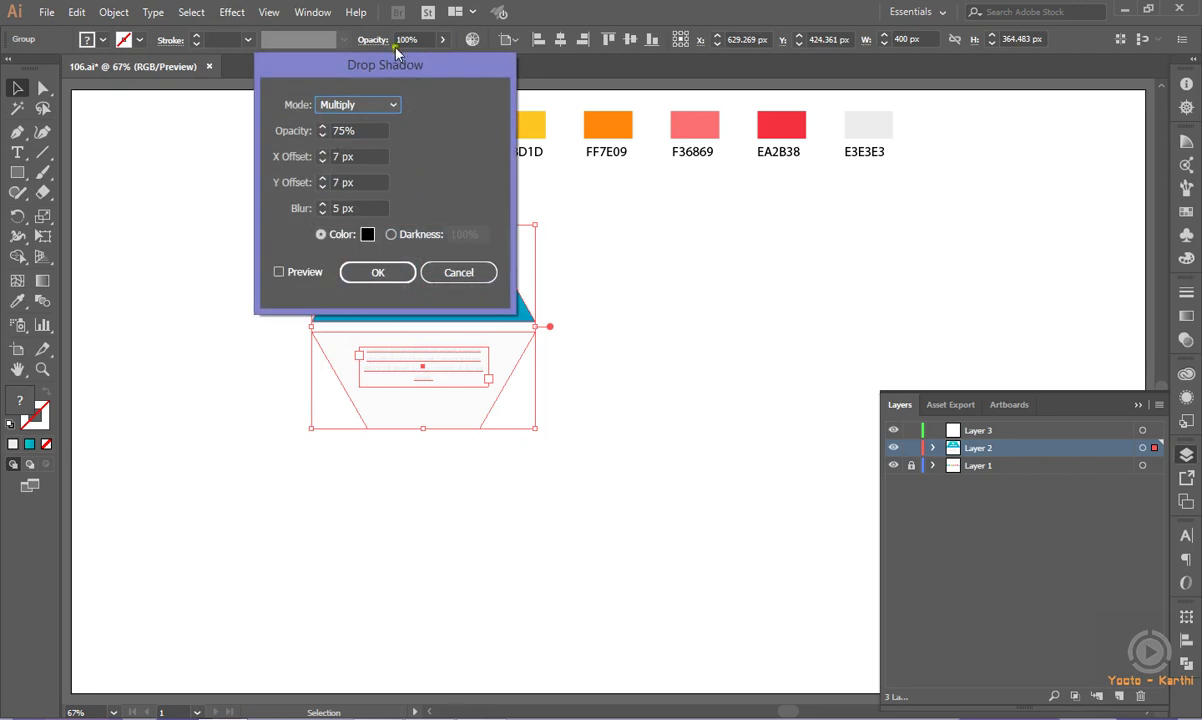
{"action": "left_click_drag", "start_coordinate": [400, 64], "coordinate": [788, 180]}
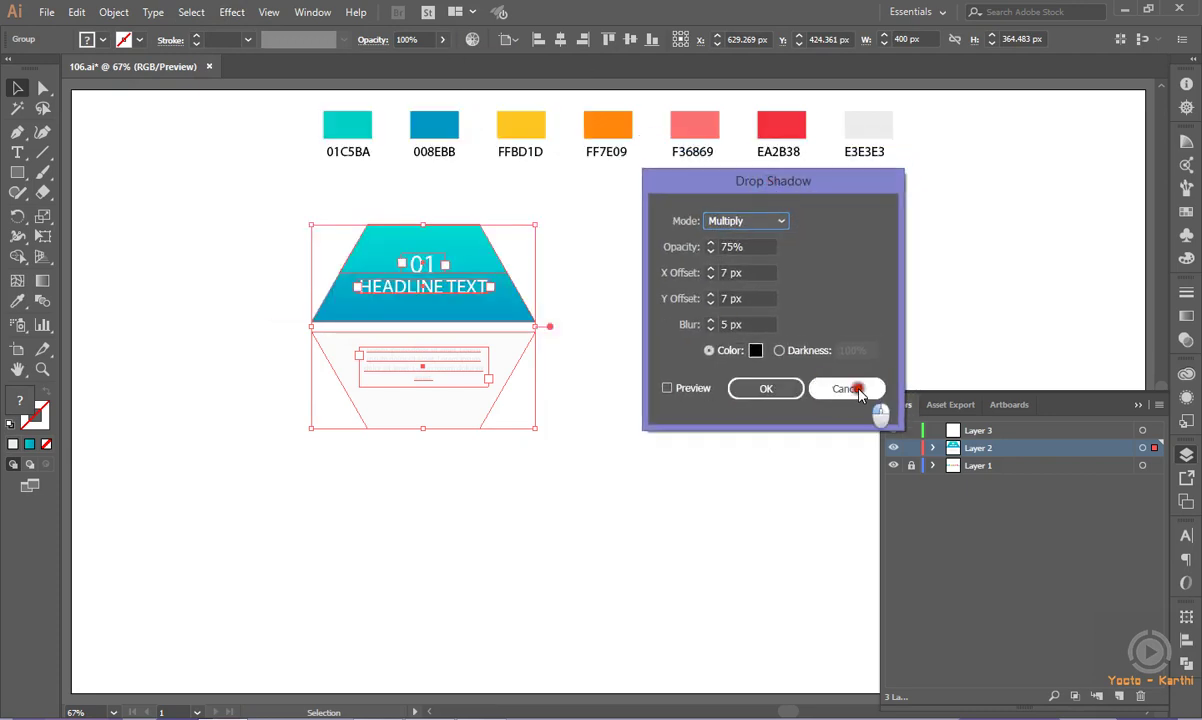
{"action": "left_click", "coordinate": [868, 388]}
{"action": "left_click", "coordinate": [932, 448]}
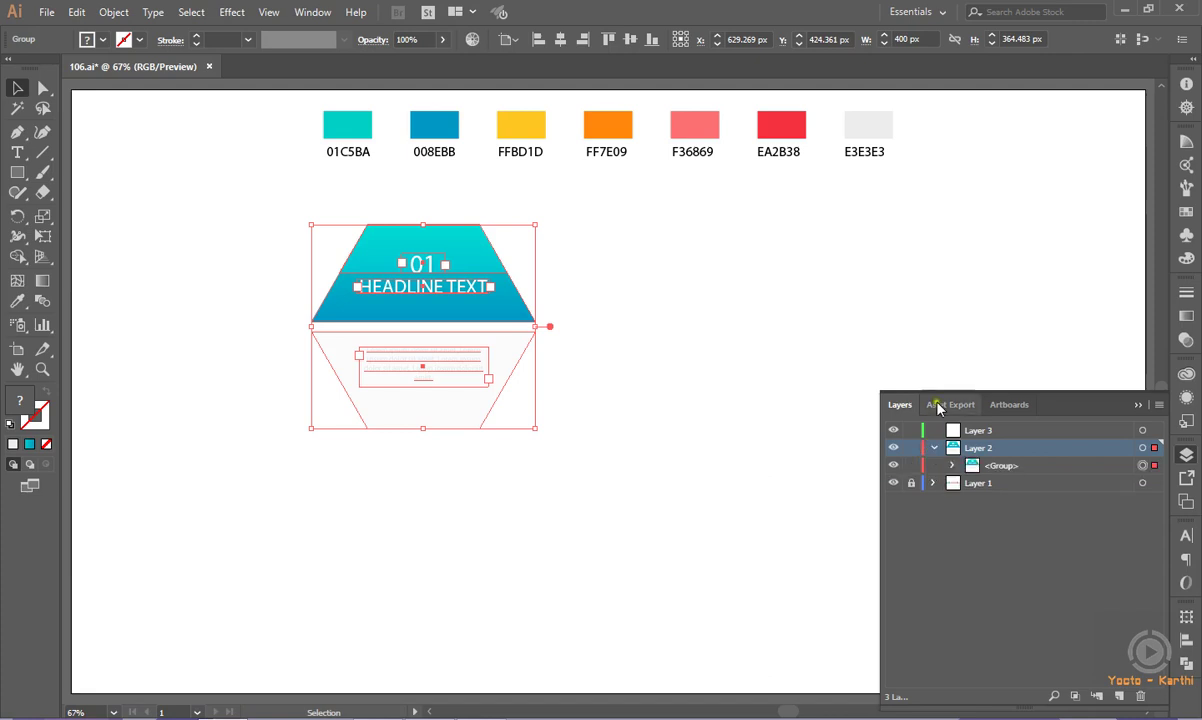
- Select only the teal headline slice and the light lower panel paths
{"action": "left_click", "coordinate": [951, 465]}
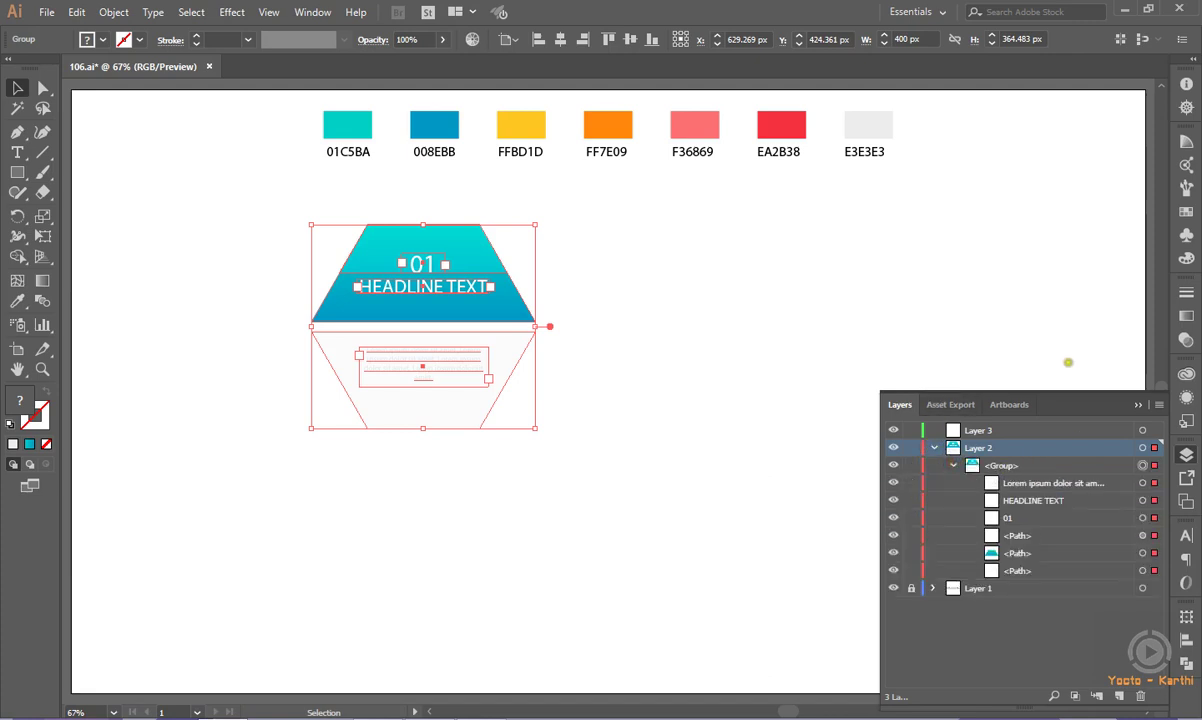
{"action": "left_click", "coordinate": [1000, 345]}
{"action": "left_click", "coordinate": [1142, 553]}
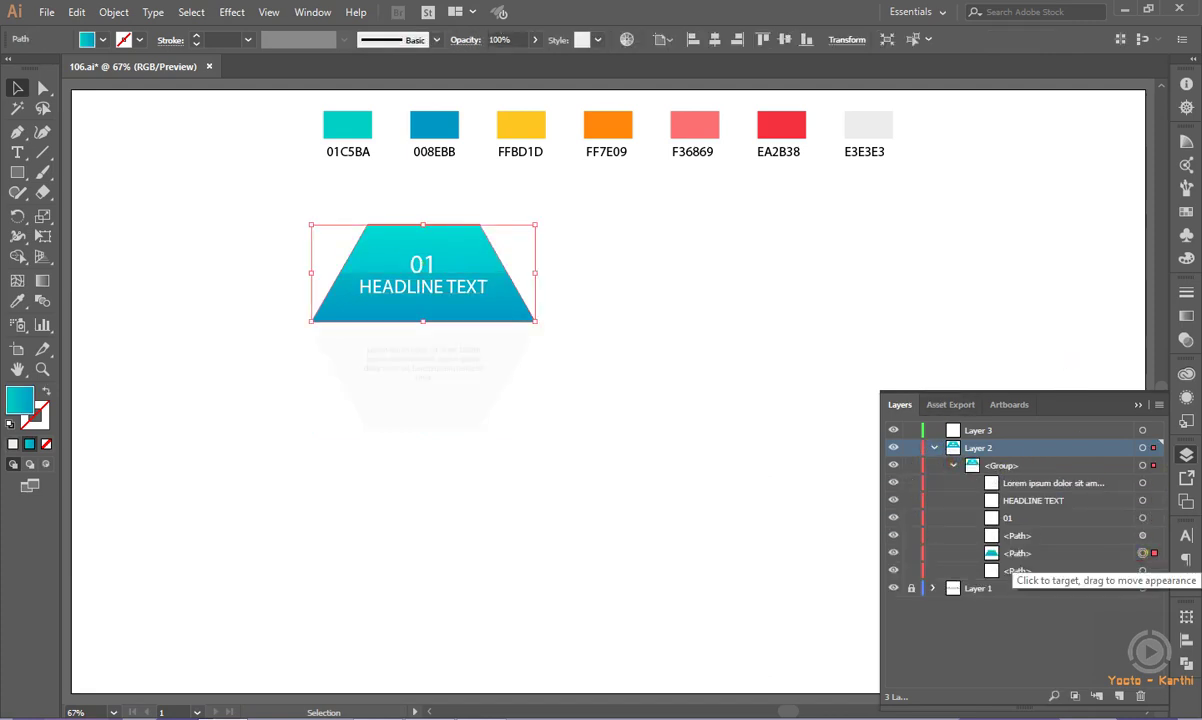
{"action": "left_click", "coordinate": [1142, 570], "text": "shift"}
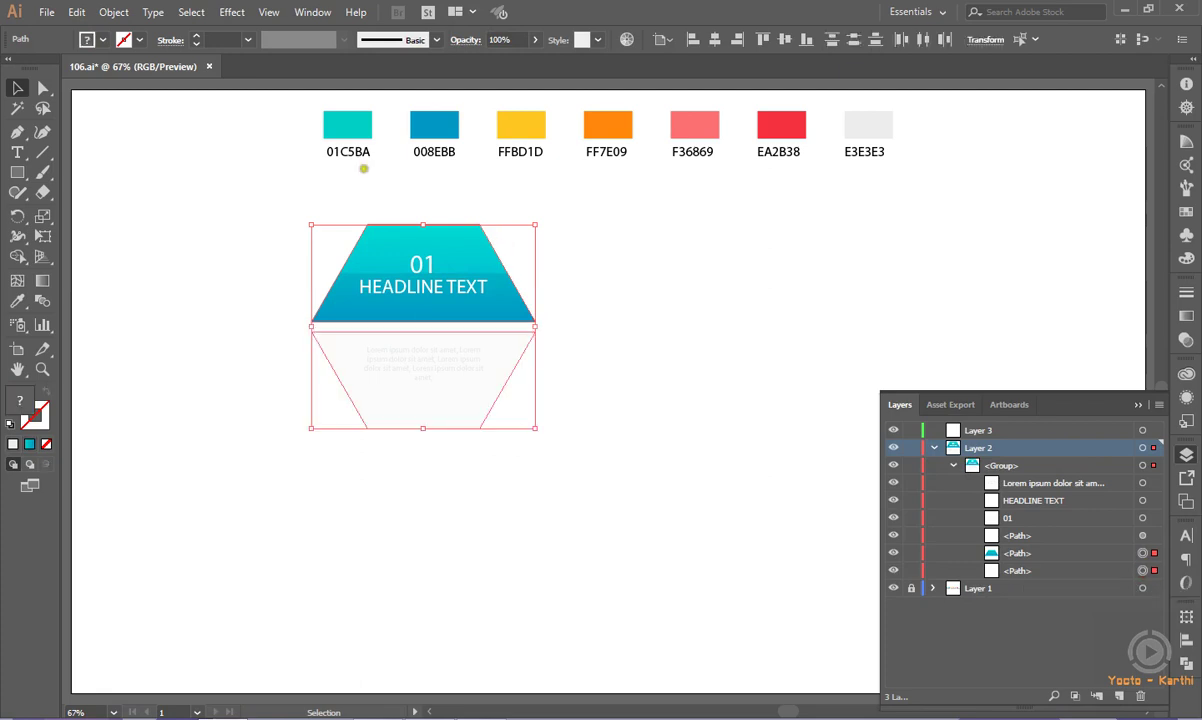
- Add a previewed Drop Shadow to both panels with 10 px blur
{"action": "left_click", "coordinate": [231, 12]}
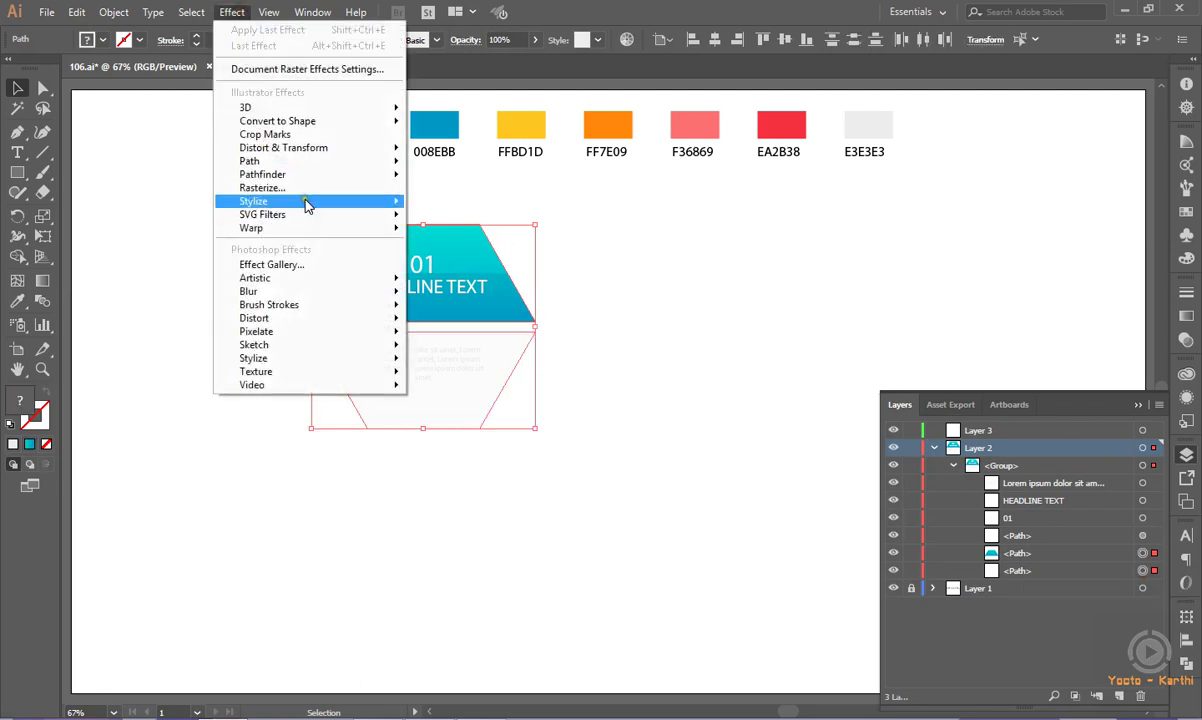
{"action": "left_click", "coordinate": [425, 200]}
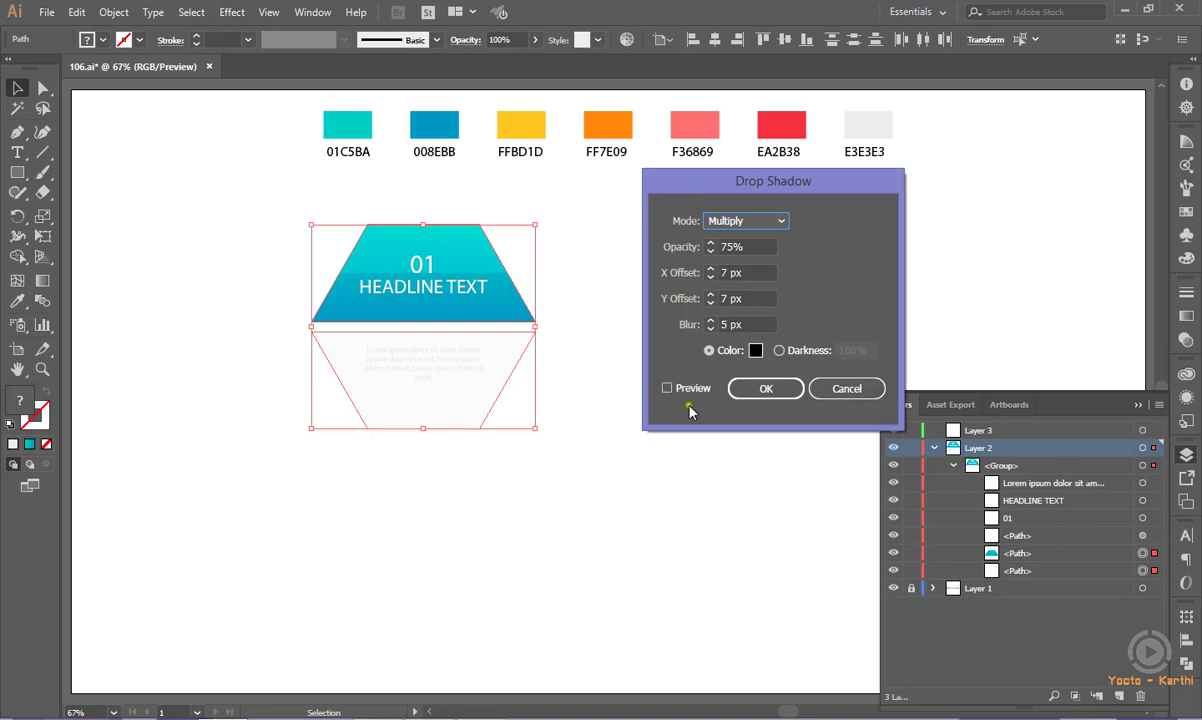
{"action": "left_click", "coordinate": [667, 388]}
{"action": "key", "text": "space"}
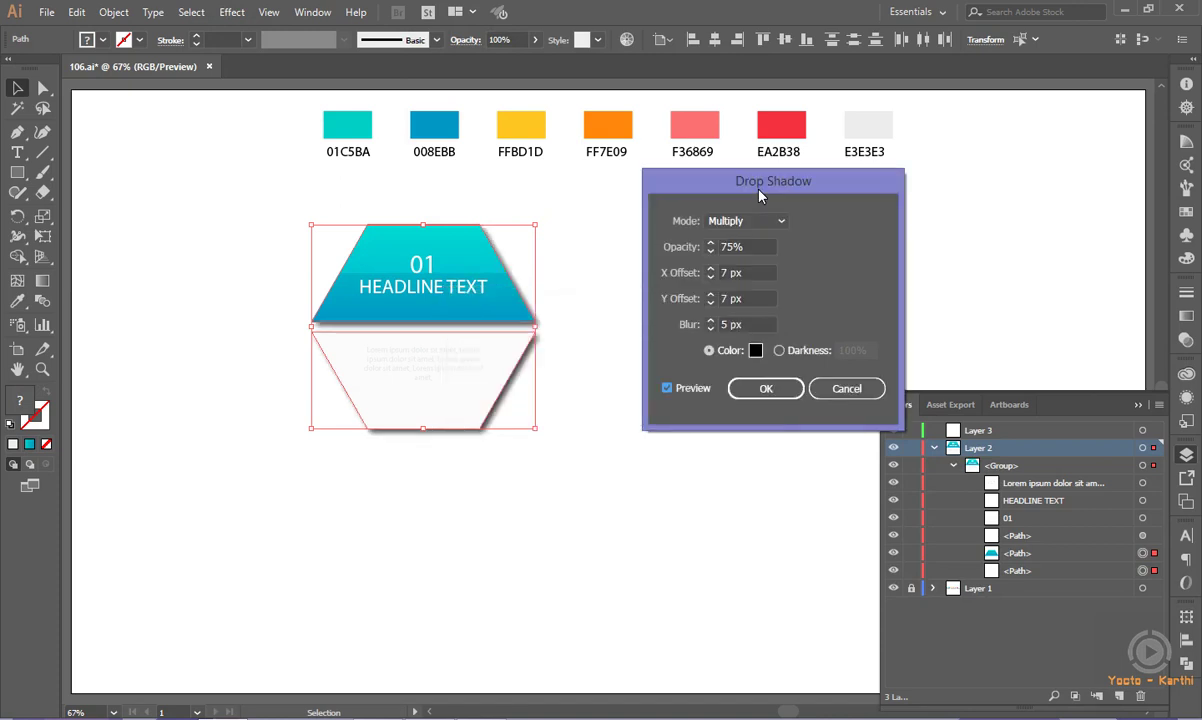
{"action": "left_click", "coordinate": [727, 324]}
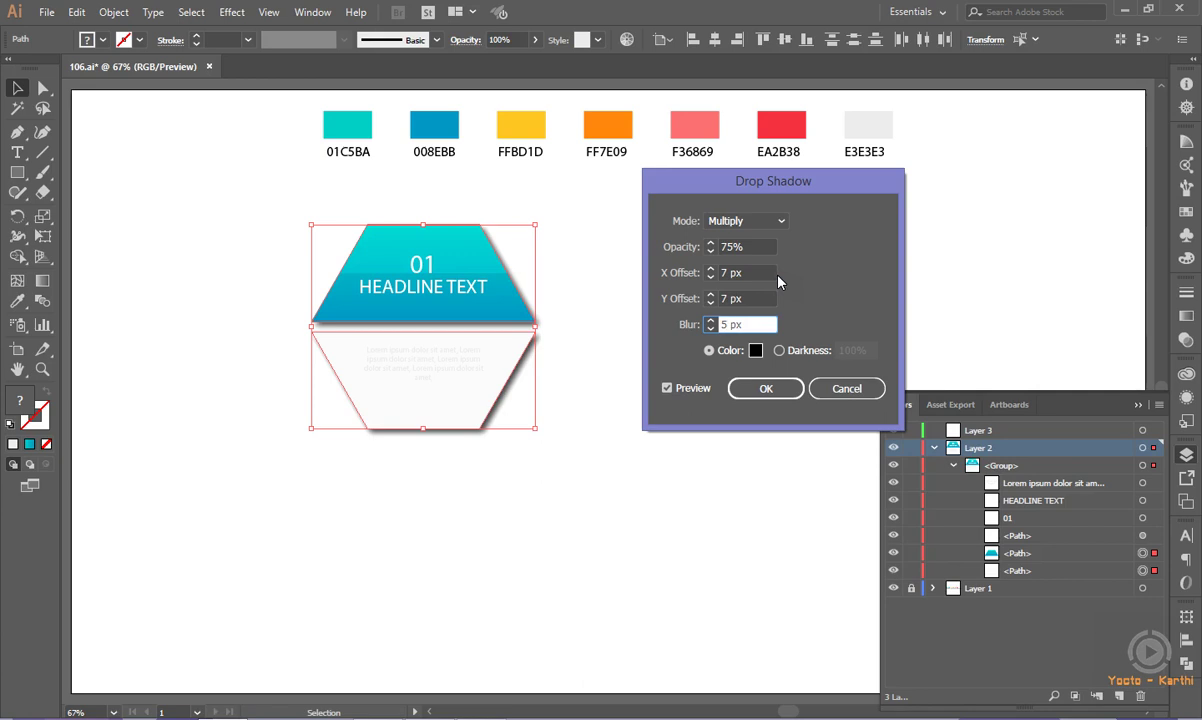
{"action": "key", "text": "Down"}
{"action": "key", "text": "Down"}
{"action": "key", "text": "Down"}
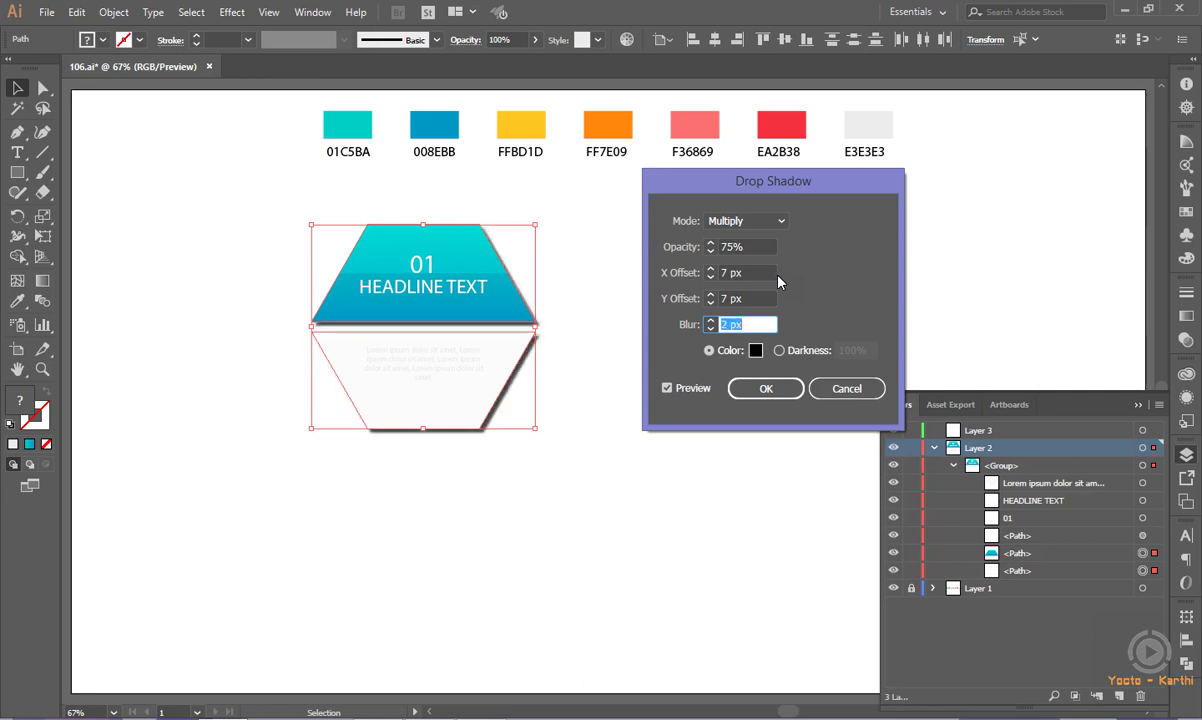
{"action": "key", "text": "Down"}
{"action": "key", "text": "Up"}
{"action": "key", "text": "Up"}
{"action": "key", "text": "Up"}
{"action": "key", "text": "Up"}
{"action": "key", "text": "Up"}
{"action": "key", "text": "Up"}
{"action": "key", "text": "Up"}
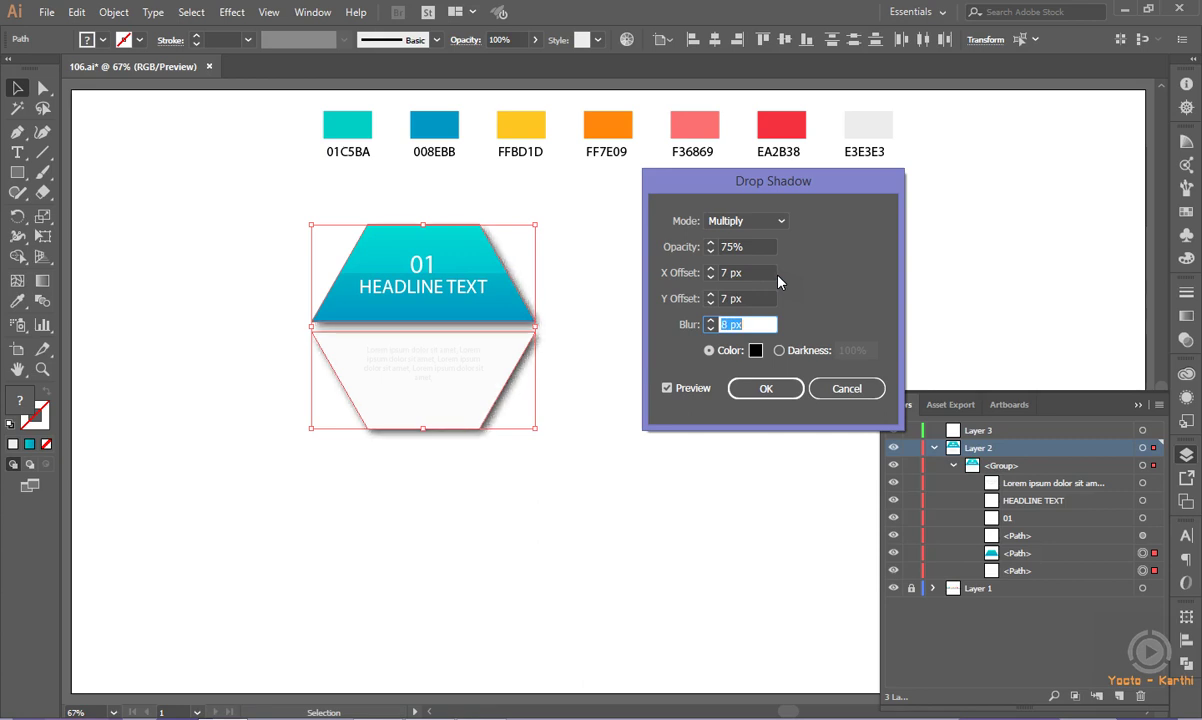
{"action": "key", "text": "Up"}
{"action": "key", "text": "Up"}
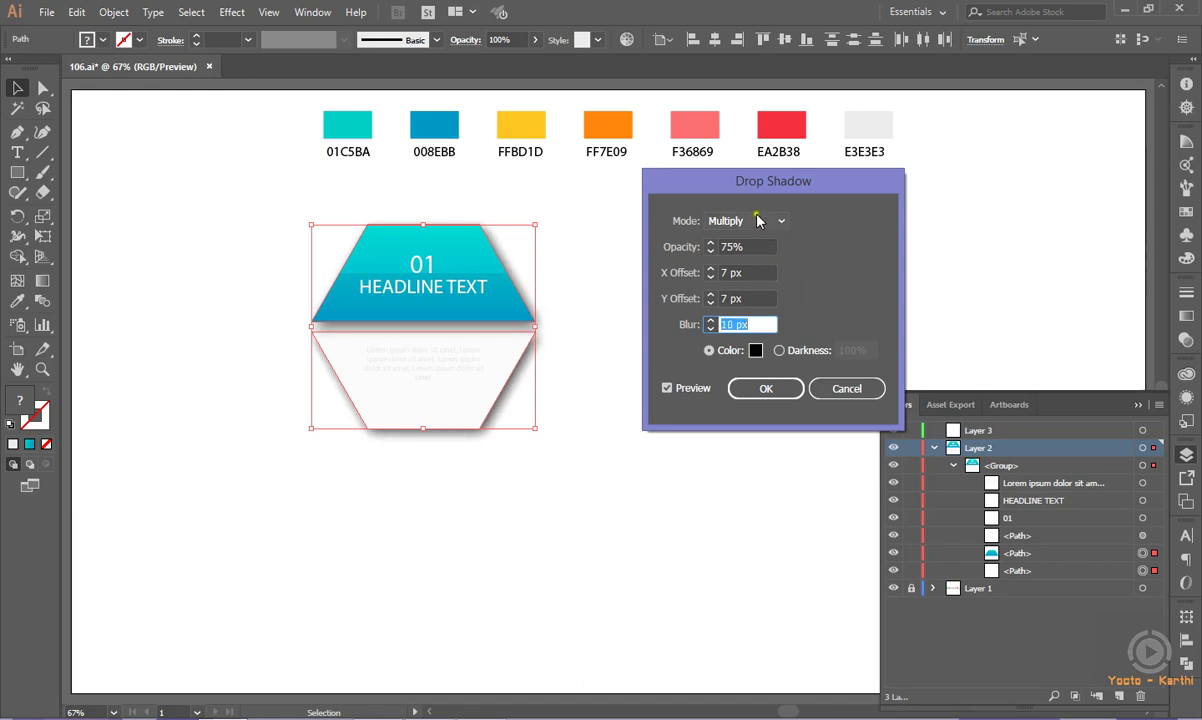
- Try Normal and Overlay, then apply the shadow in Multiply mode
{"action": "left_click", "coordinate": [757, 219]}
{"action": "left_click", "coordinate": [751, 241]}
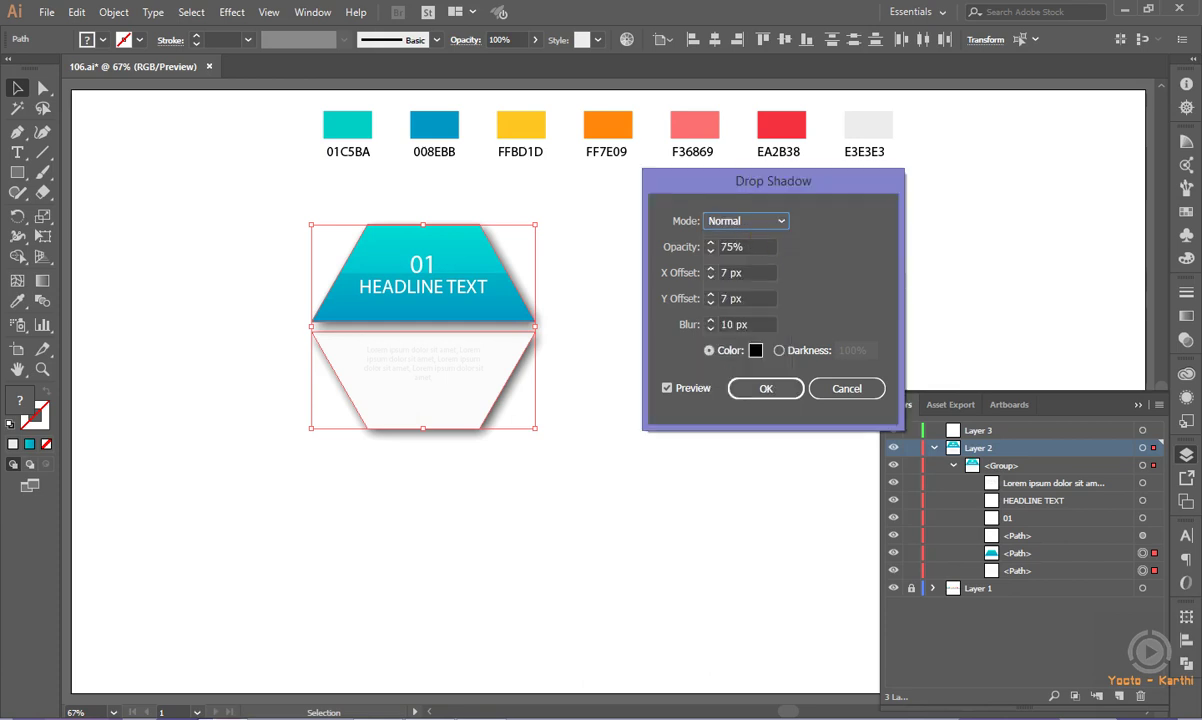
{"action": "left_click", "coordinate": [722, 221]}
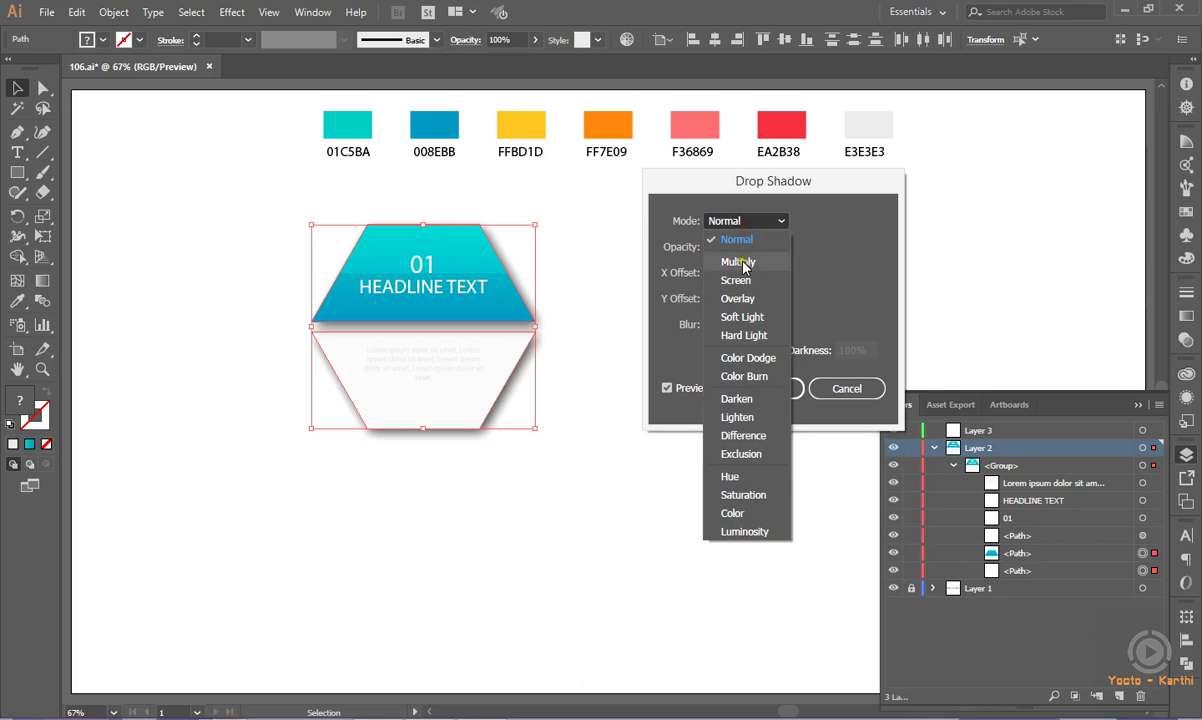
{"action": "left_click", "coordinate": [741, 299]}
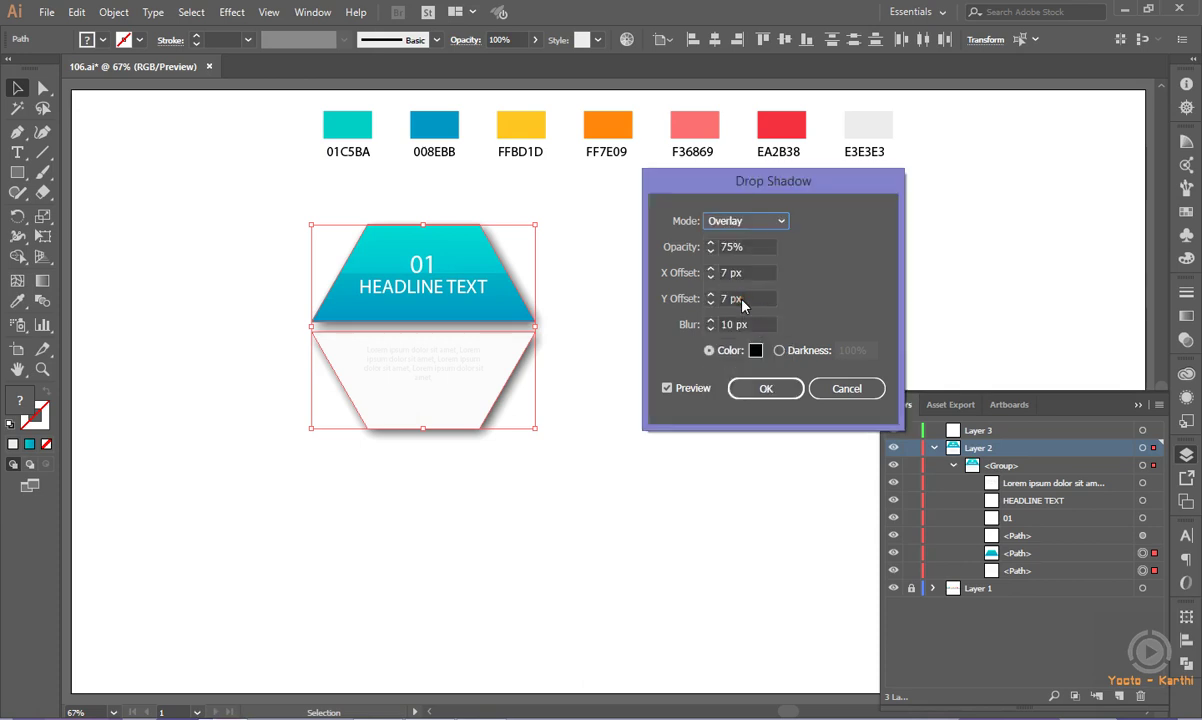
{"action": "left_click", "coordinate": [785, 294]}
{"action": "left_click", "coordinate": [745, 221]}
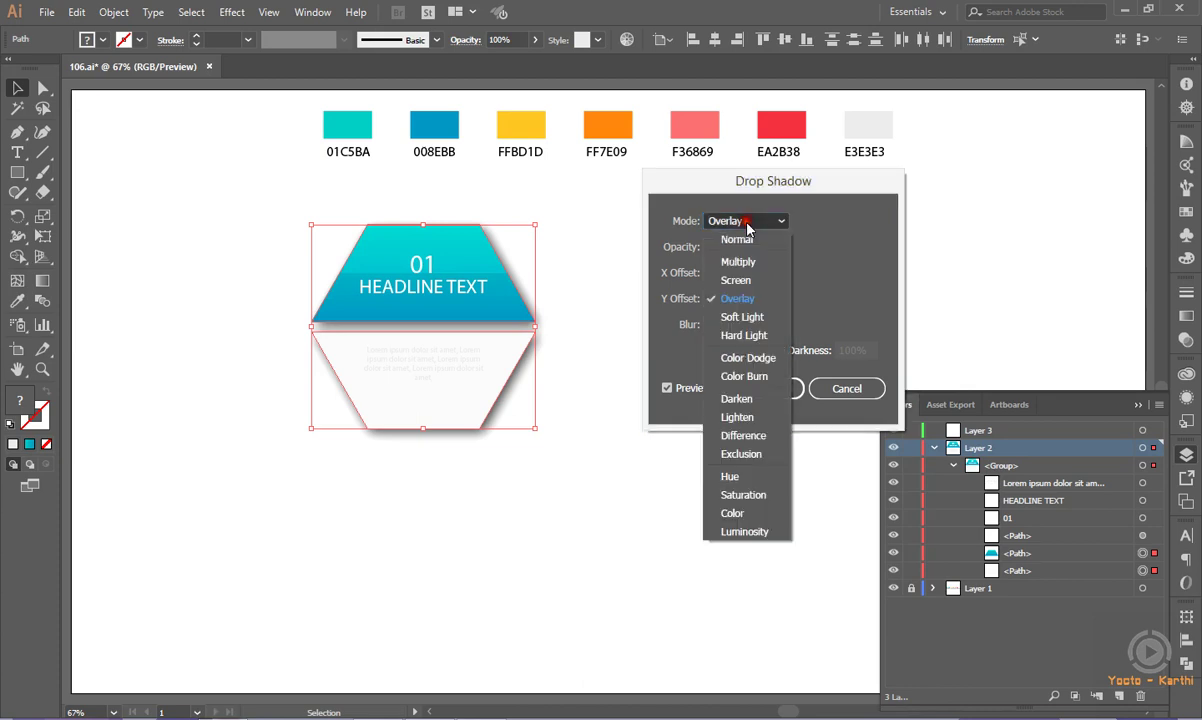
{"action": "left_click", "coordinate": [738, 264]}
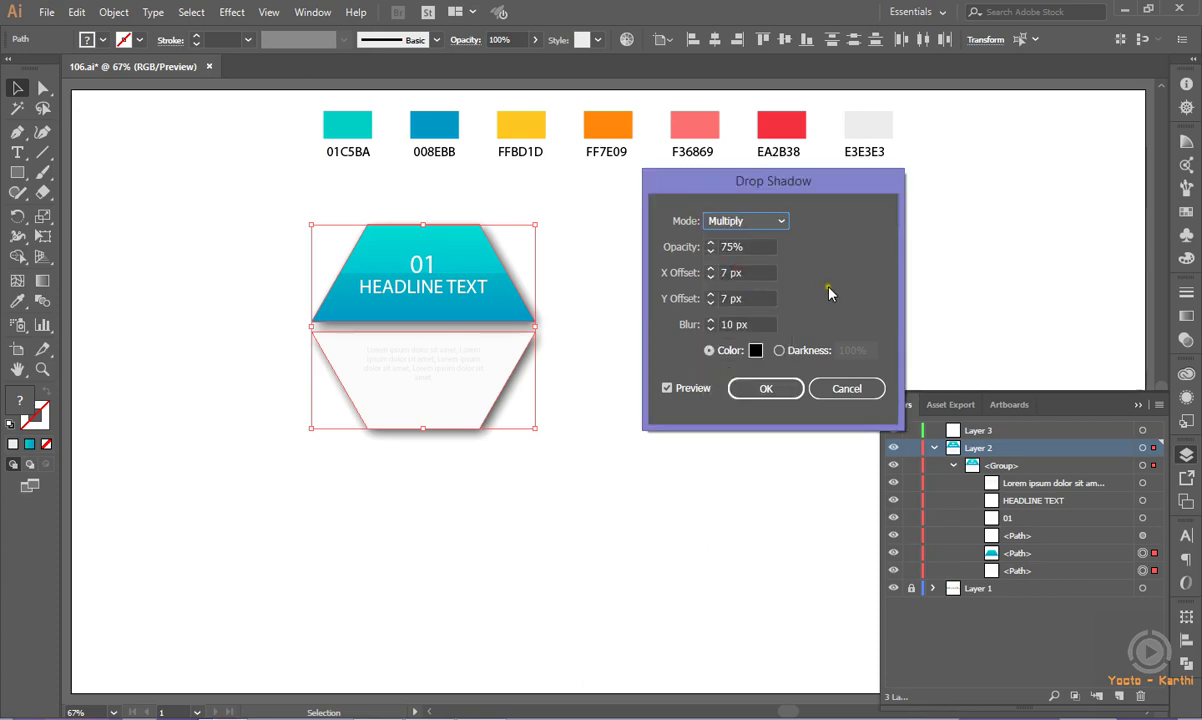
{"action": "left_click", "coordinate": [764, 390]}
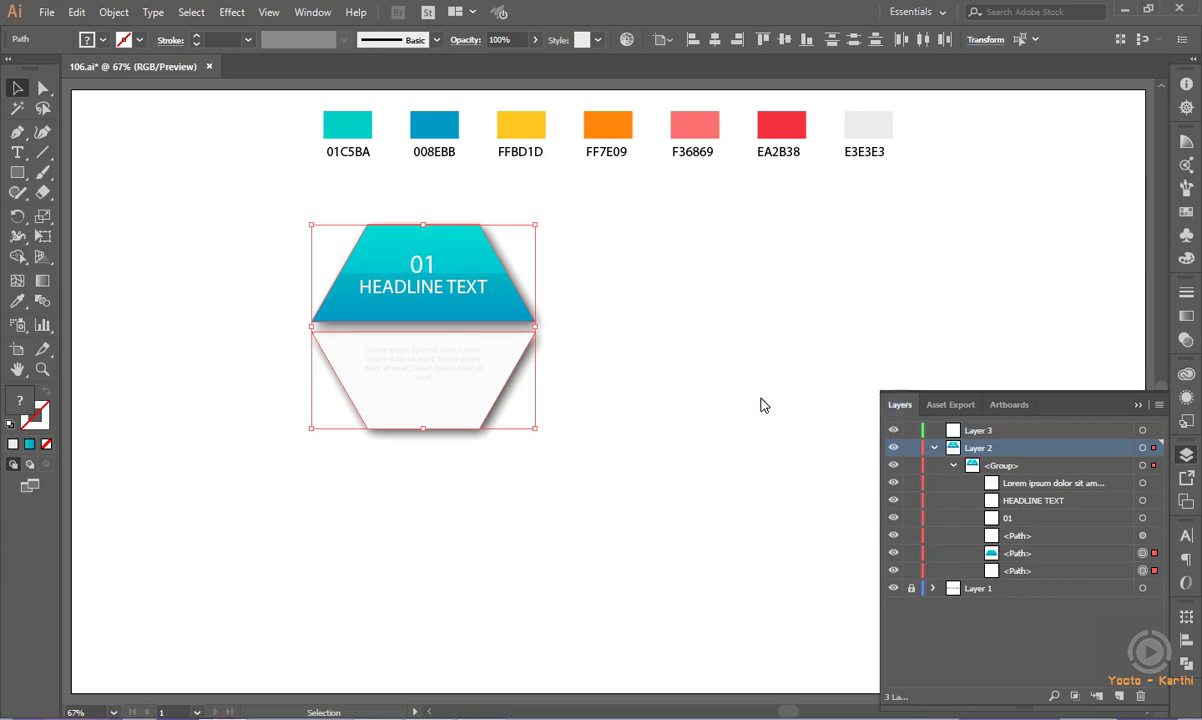
- Duplicate the card group straight down below the original
{"action": "left_click", "coordinate": [957, 466]}
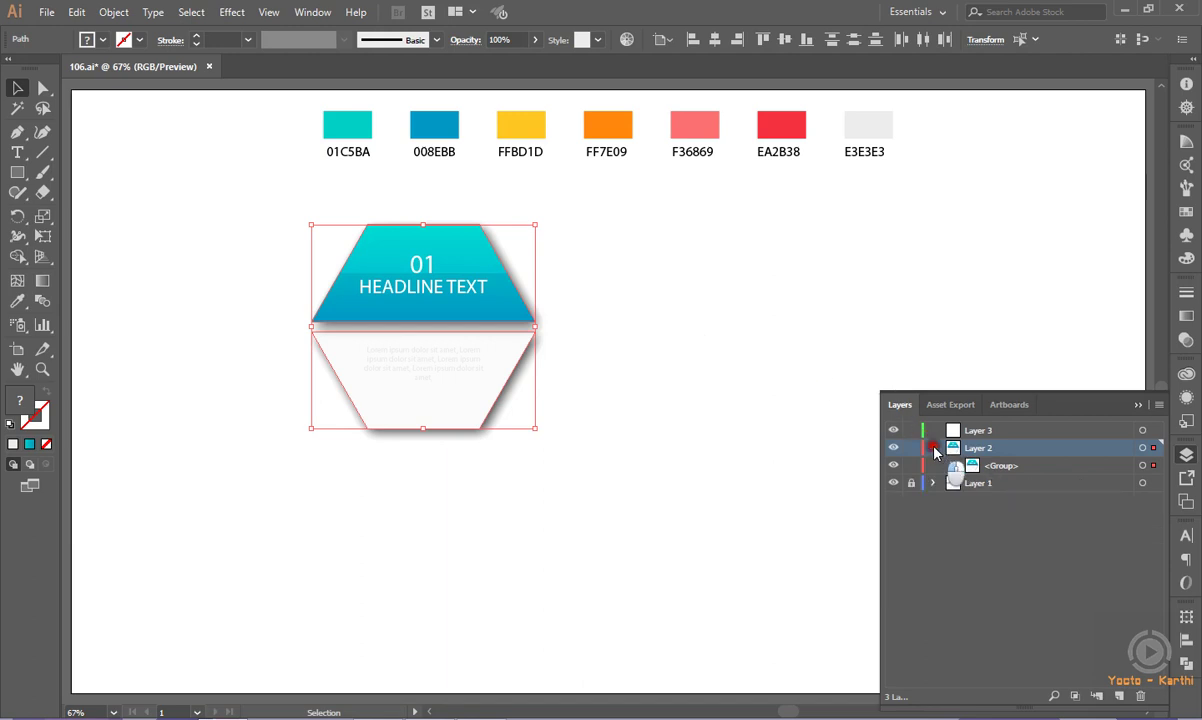
{"action": "left_click", "coordinate": [934, 448]}
{"action": "left_click", "coordinate": [934, 448]}
{"action": "left_click", "coordinate": [1142, 466]}
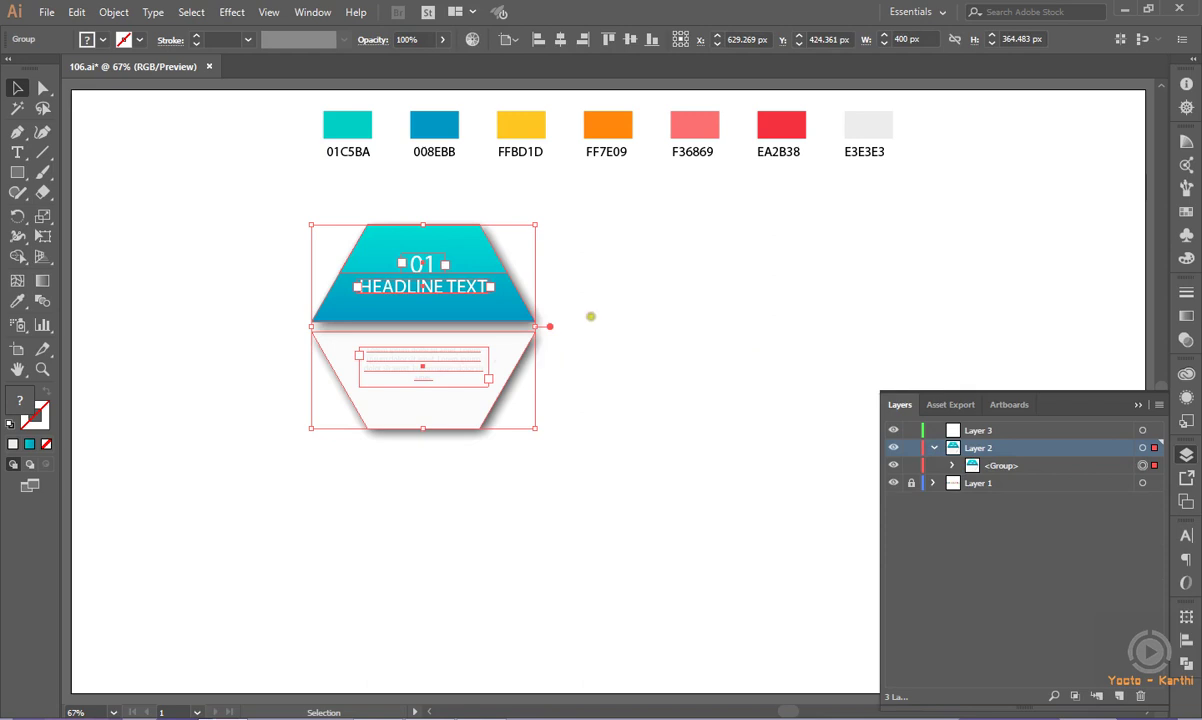
{"action": "scroll", "coordinate": [591, 316], "scroll_direction": "down", "scroll_amount": 2}
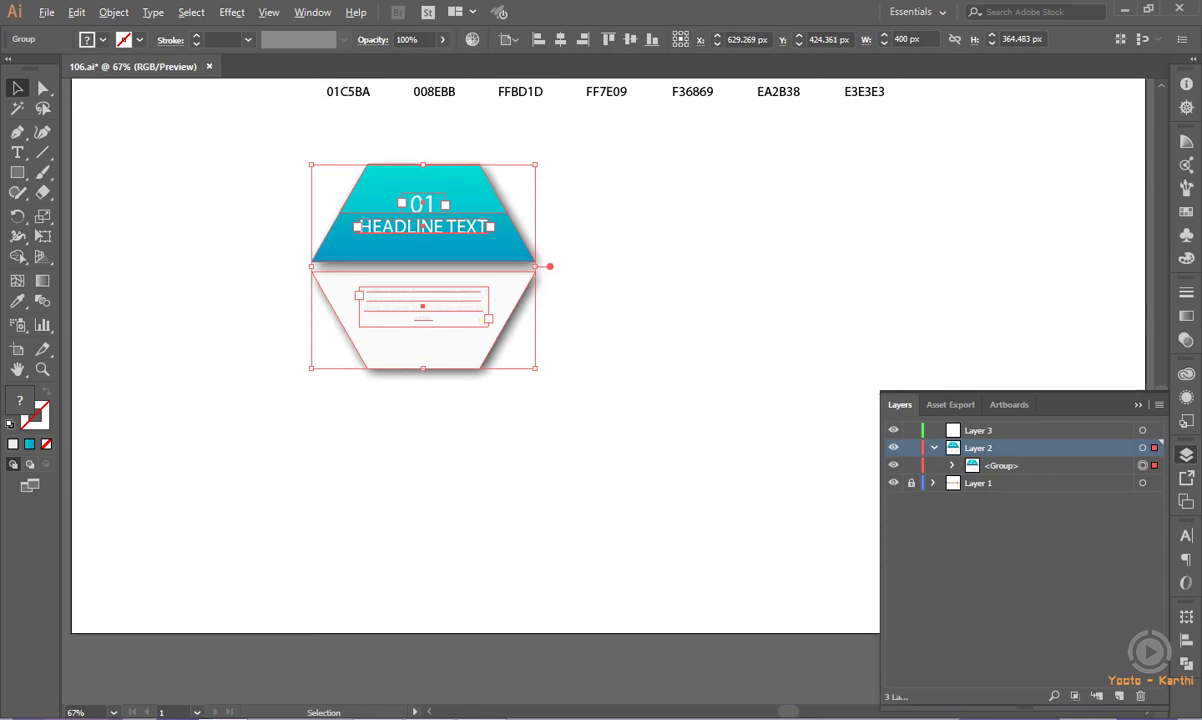
{"action": "left_click_drag", "start_coordinate": [453, 300], "coordinate": [485, 526]}
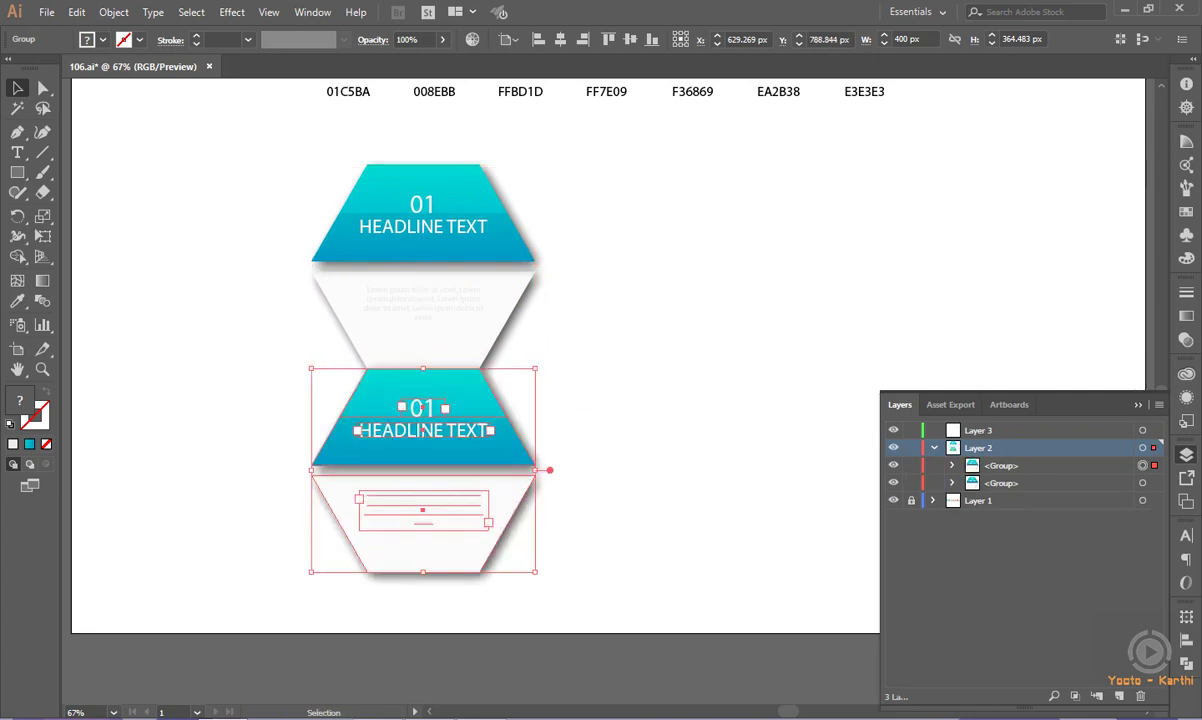
- Copy the lower card up and right so it interlocks honeycomb-style between them
{"action": "left_click", "coordinate": [560, 362]}
{"action": "left_click", "coordinate": [441, 437]}
{"action": "mouse_move", "coordinate": [441, 437]}
{"action": "left_mouse_down"}
{"action": "mouse_move", "coordinate": [580, 333]}
{"action": "mouse_move", "coordinate": [620, 338]}
{"action": "left_mouse_up"}
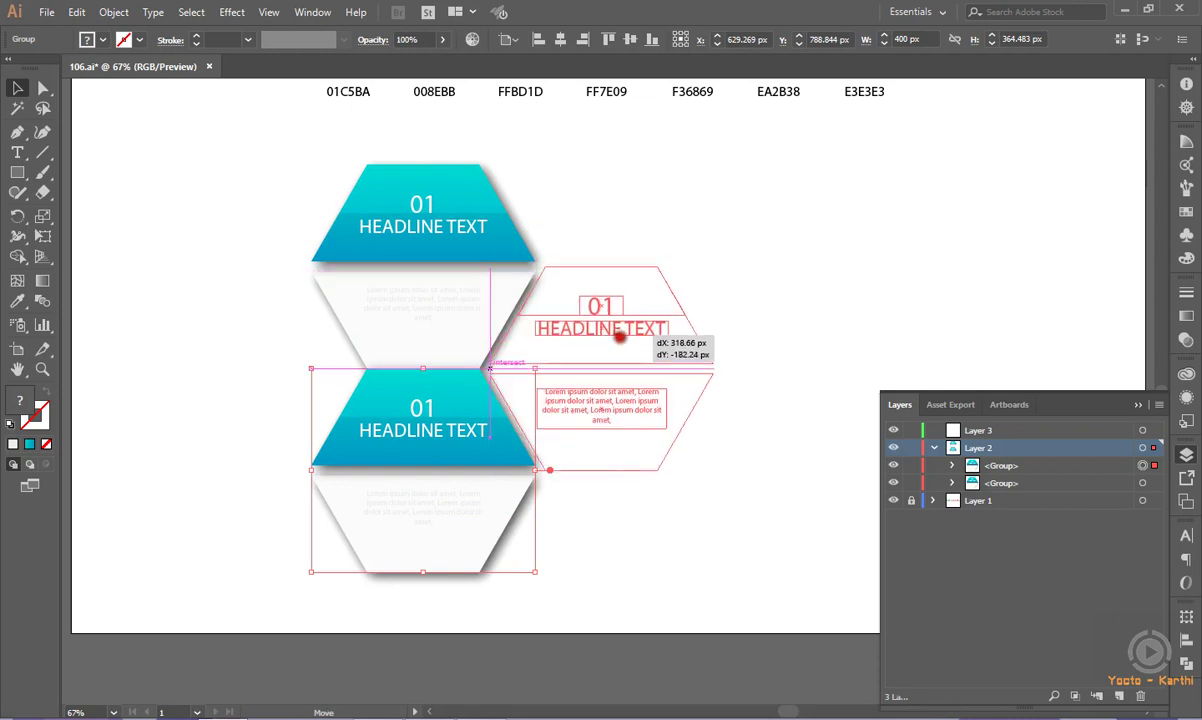
{"action": "left_click_drag", "start_coordinate": [620, 338], "coordinate": [423, 431]}
{"action": "left_click_drag", "start_coordinate": [489, 499], "coordinate": [660, 328]}
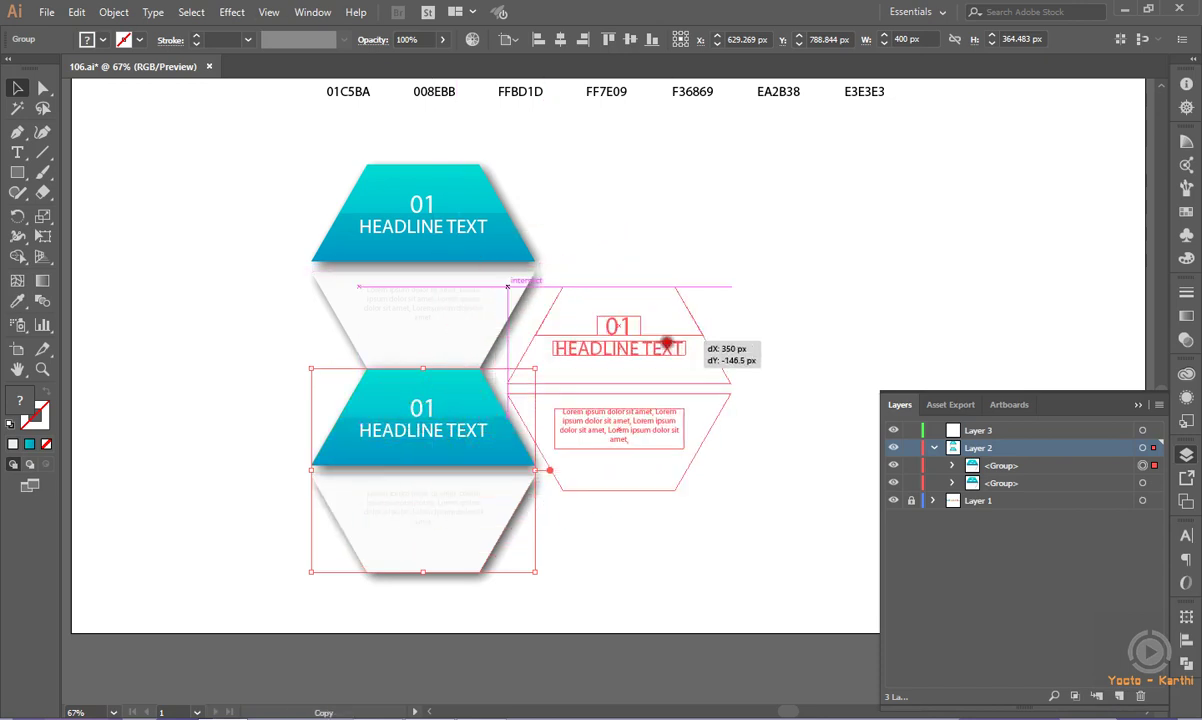
{"action": "left_click_drag", "start_coordinate": [660, 328], "coordinate": [643, 324]}
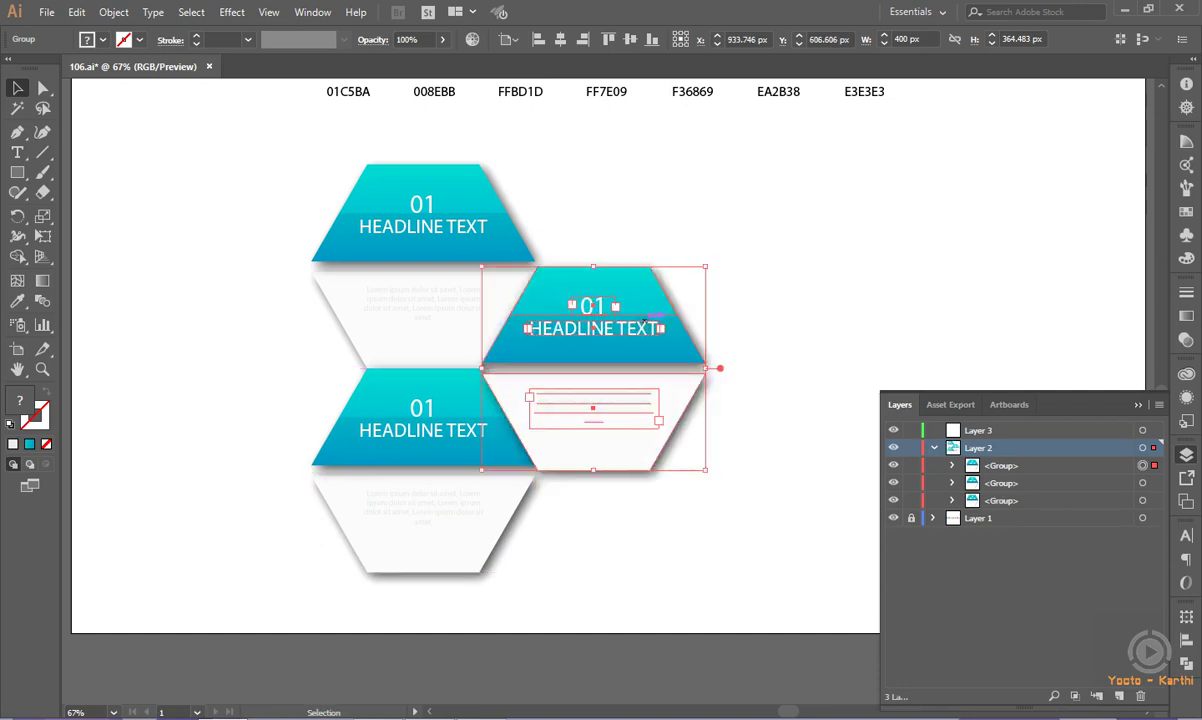
{"action": "left_click", "coordinate": [727, 224]}
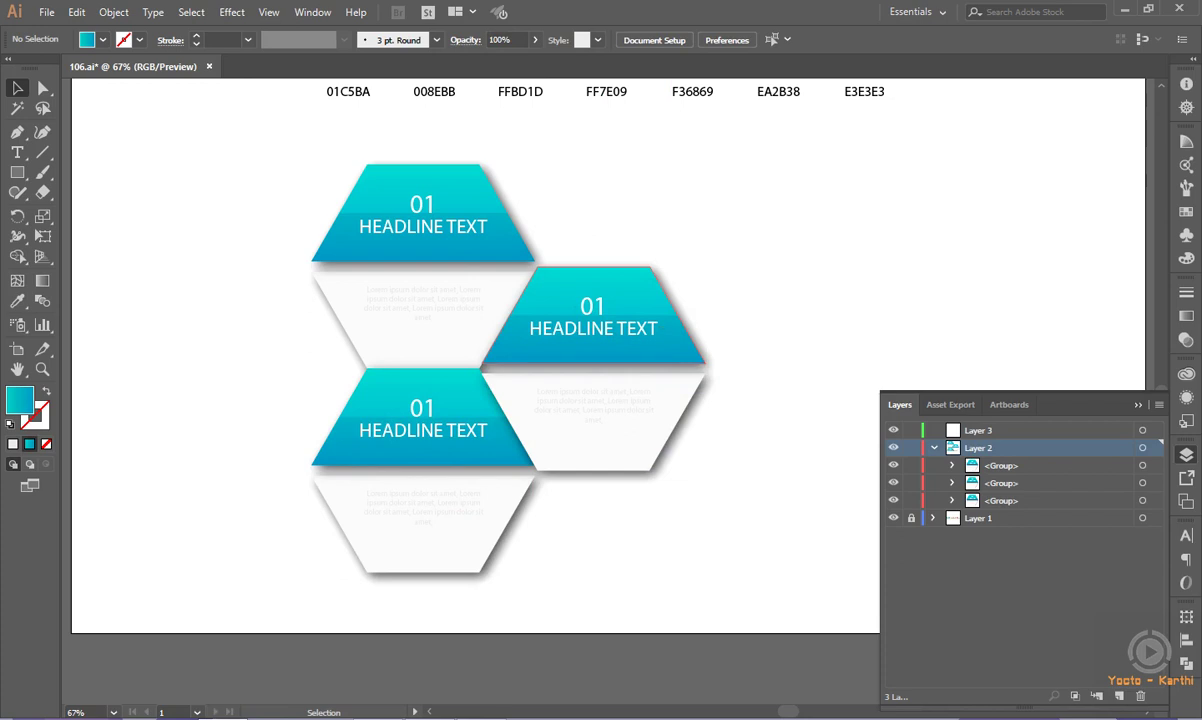
{"action": "left_click", "coordinate": [660, 328]}
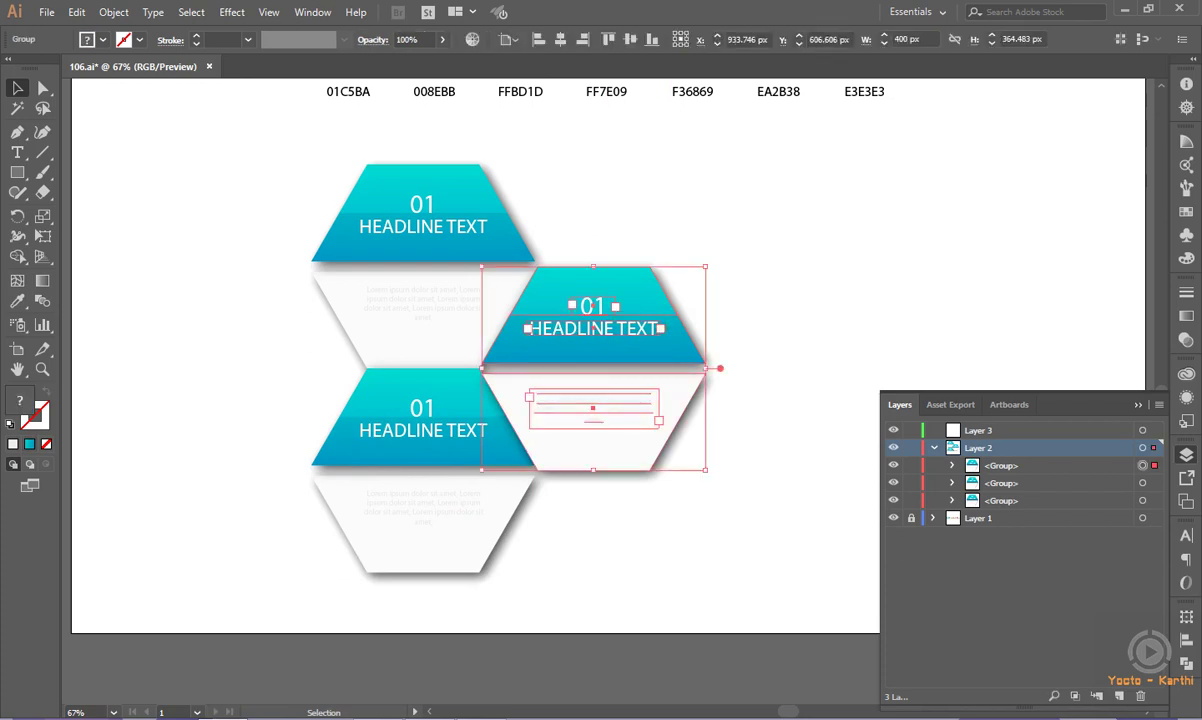
- Reset the right card's Move offsets to zero and turn on Preview
{"action": "key", "text": "Return"}
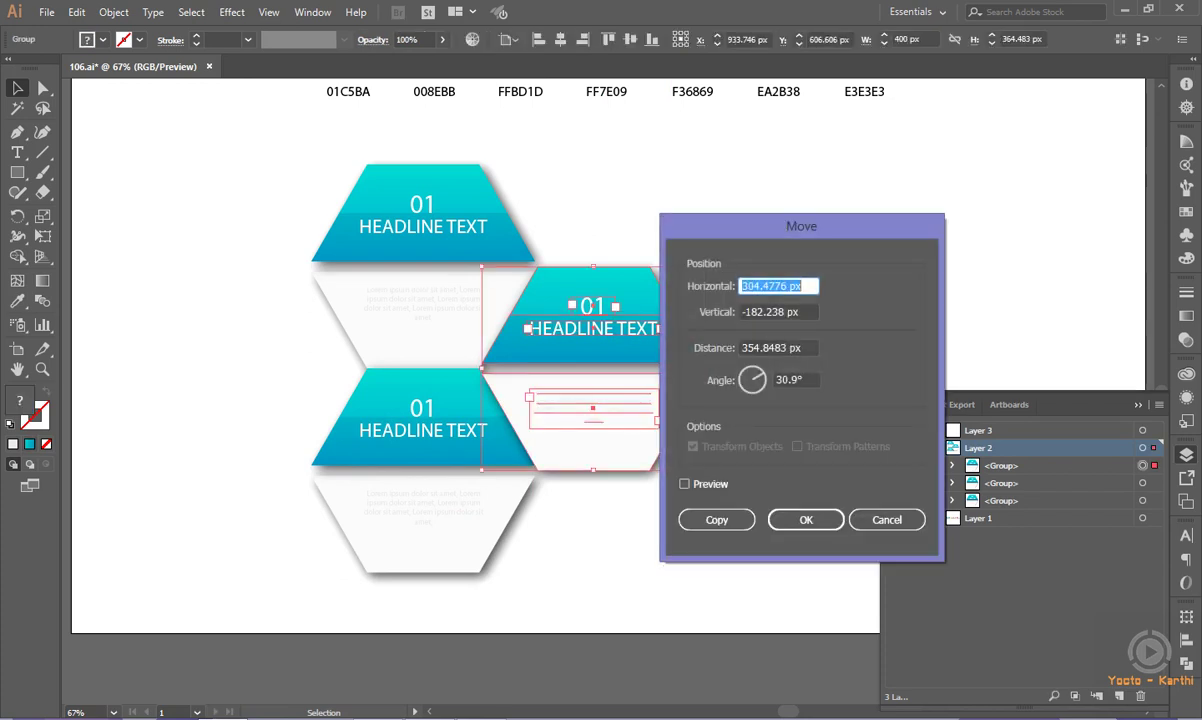
{"action": "type", "text": "0"}
{"action": "key", "text": "Tab"}
{"action": "type", "text": "0"}
{"action": "key", "text": "shift+Tab"}
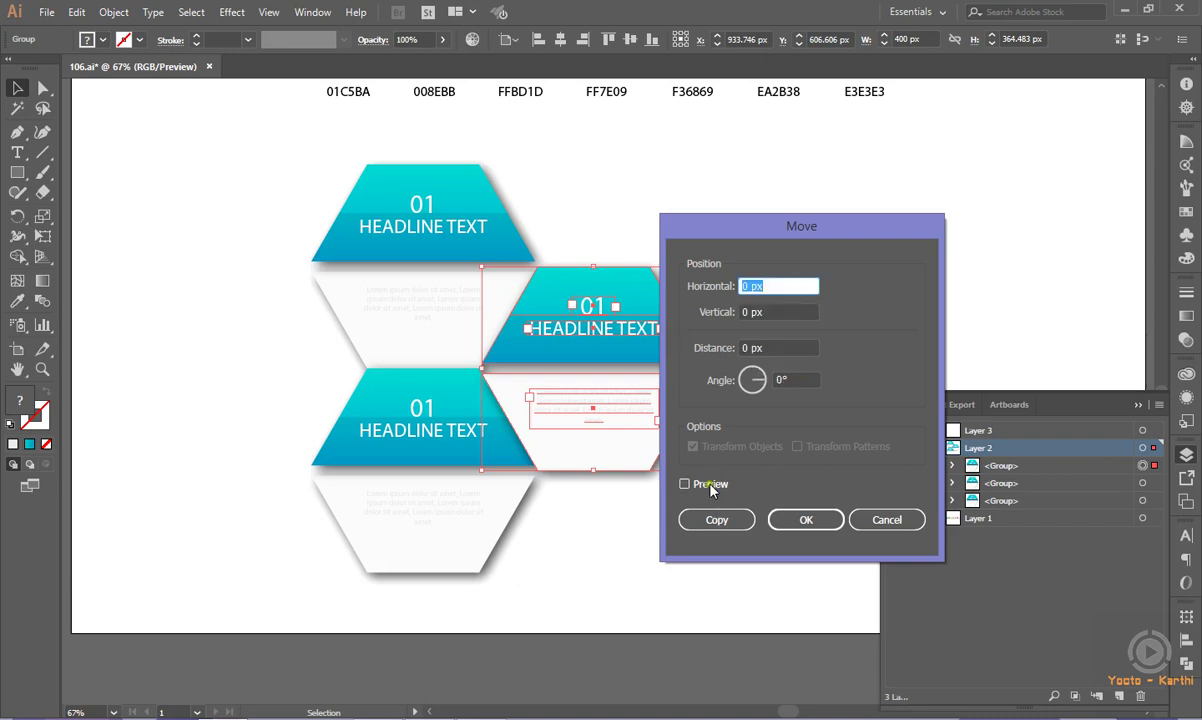
{"action": "left_click", "coordinate": [684, 484]}
- After trying 50, 200 and 150 px, move the right card 100 px horizontally
{"action": "left_click", "coordinate": [765, 286]}
{"action": "type", "text": "0"}
{"action": "key", "text": "Tab"}
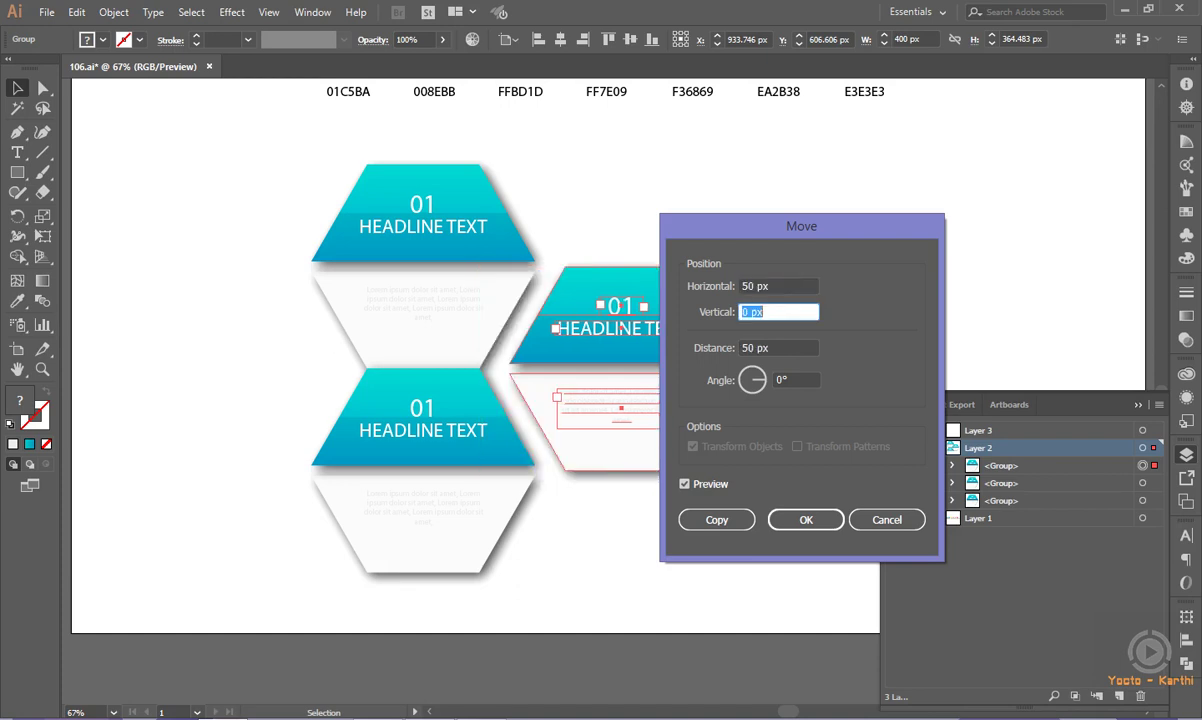
{"action": "key", "text": "shift+Tab"}
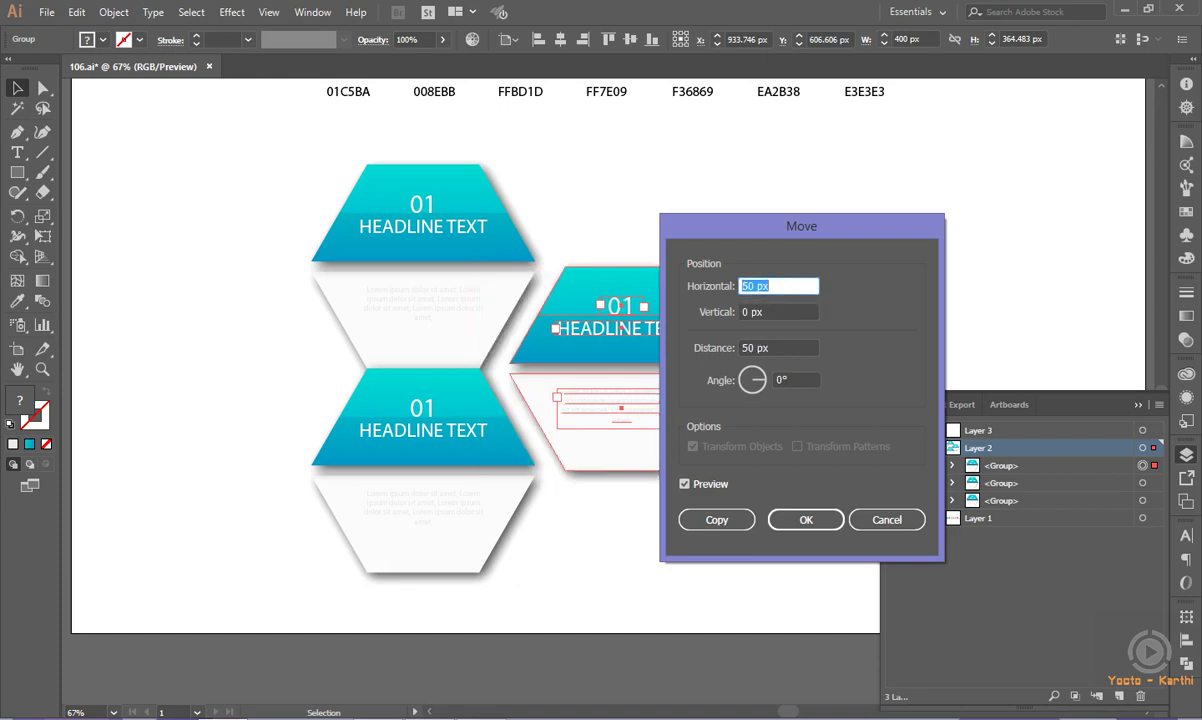
{"action": "type", "text": "200"}
{"action": "key", "text": "Tab"}
{"action": "key", "text": "shift+Tab"}
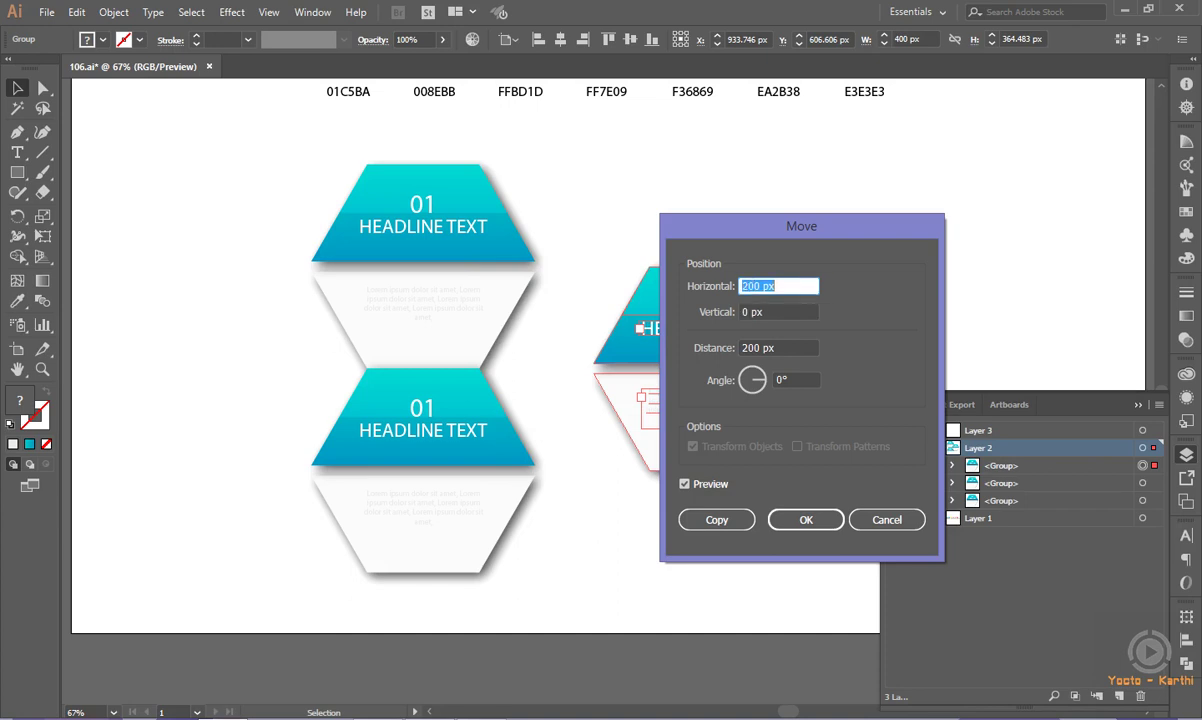
{"action": "type", "text": "150"}
{"action": "key", "text": "Tab"}
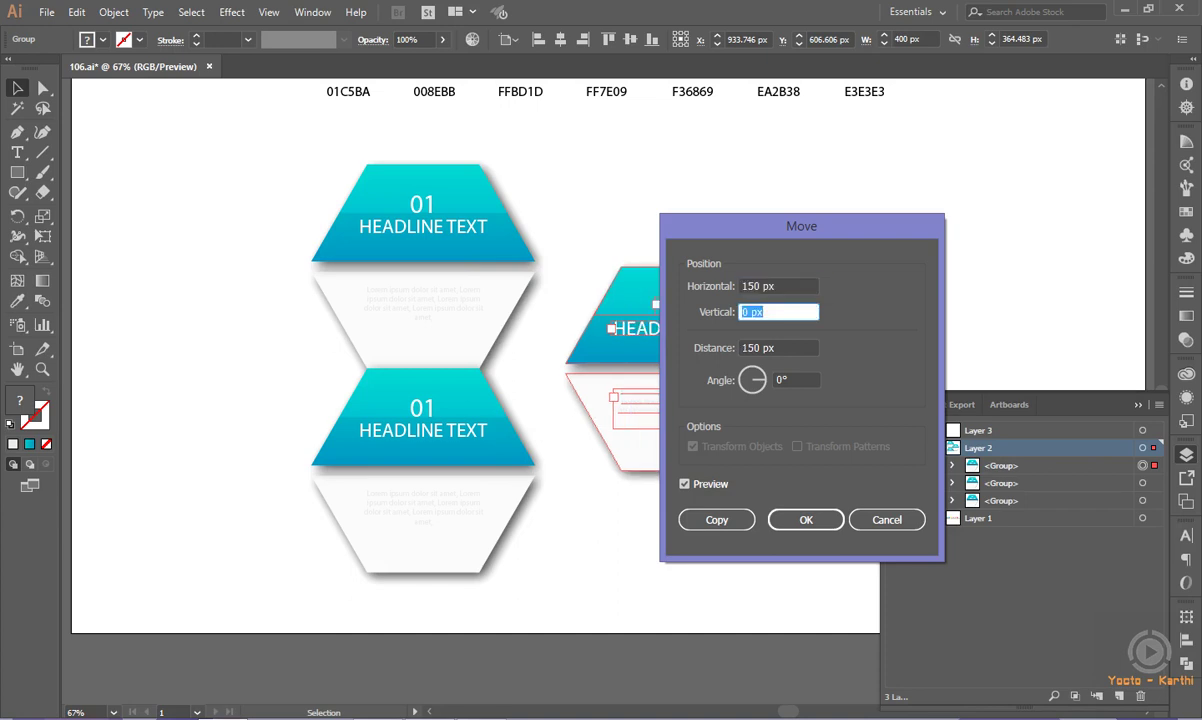
{"action": "key", "text": "shift+Tab"}
{"action": "type", "text": "10"}
{"action": "key", "text": "Tab"}
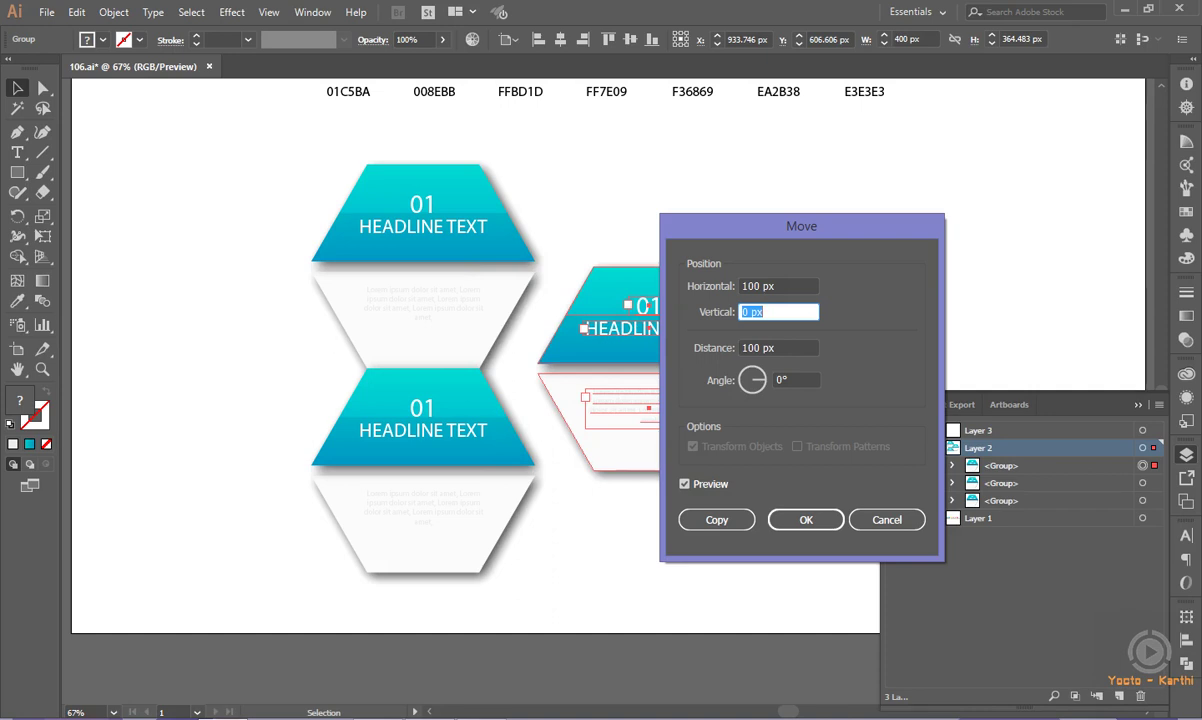
{"action": "key", "text": "Return"}
- Move the lower-left hexagon card 100 px down with zero horizontal offset
{"action": "left_click", "coordinate": [438, 419]}
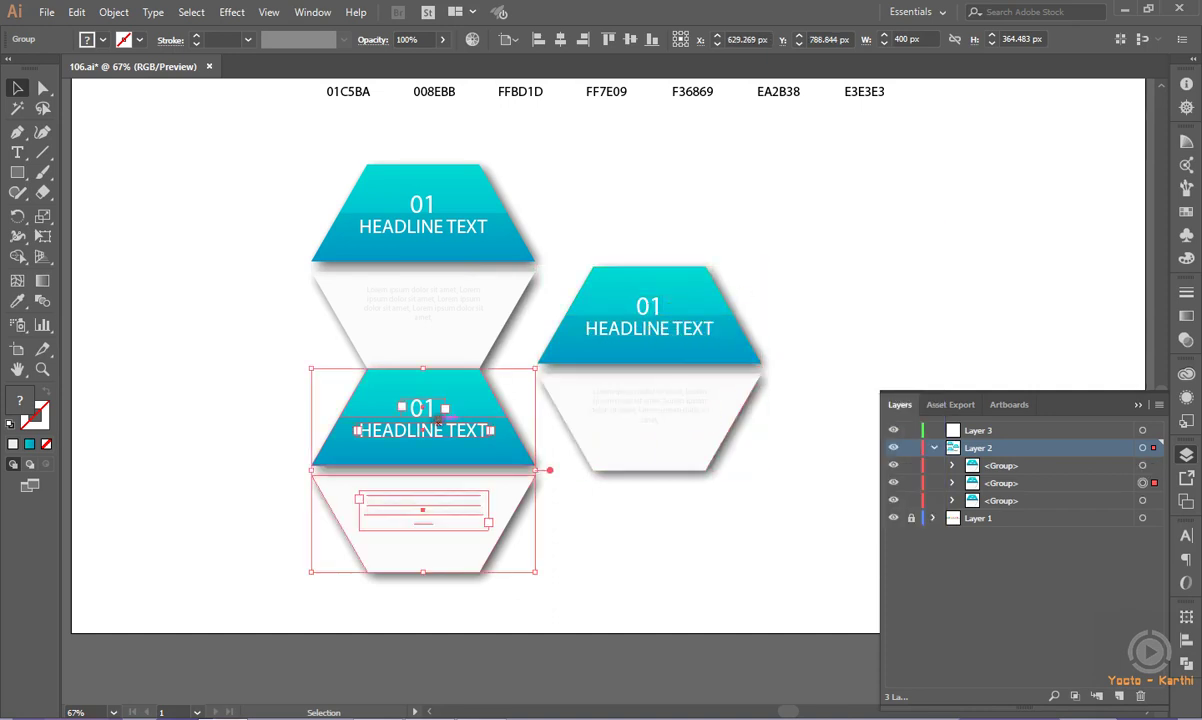
{"action": "key", "text": "Return"}
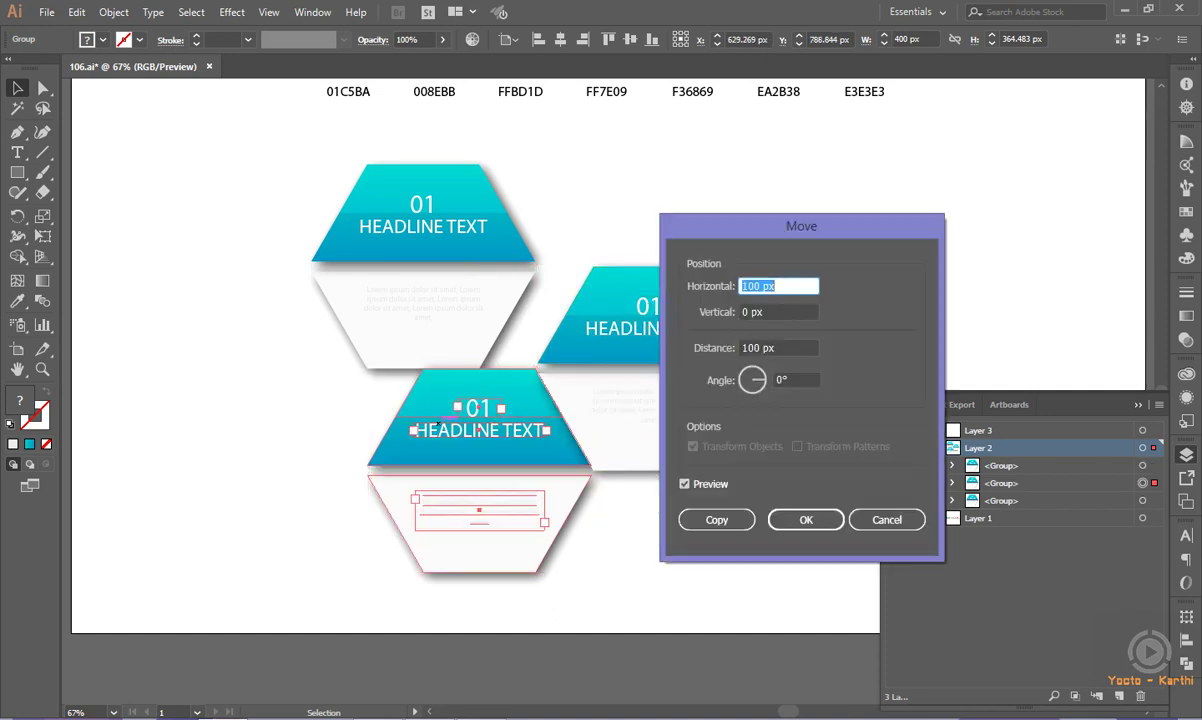
{"action": "type", "text": "0"}
{"action": "key", "text": "Tab"}
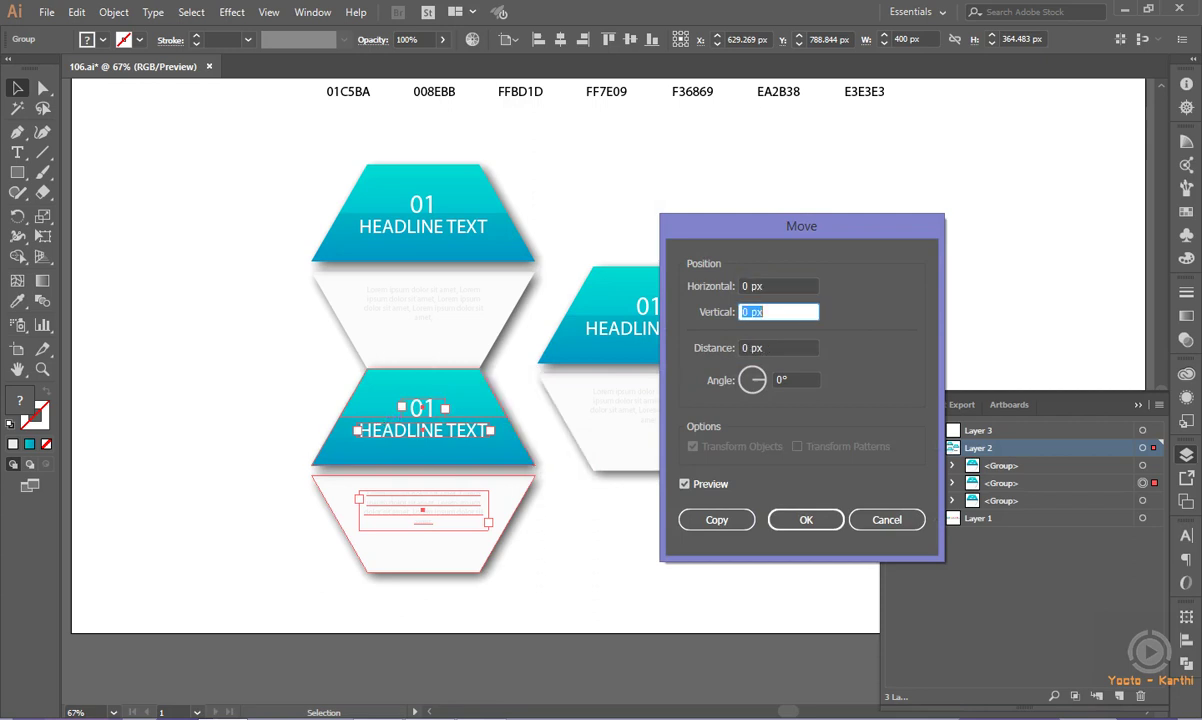
{"action": "type", "text": "100"}
{"action": "key", "text": "Tab"}
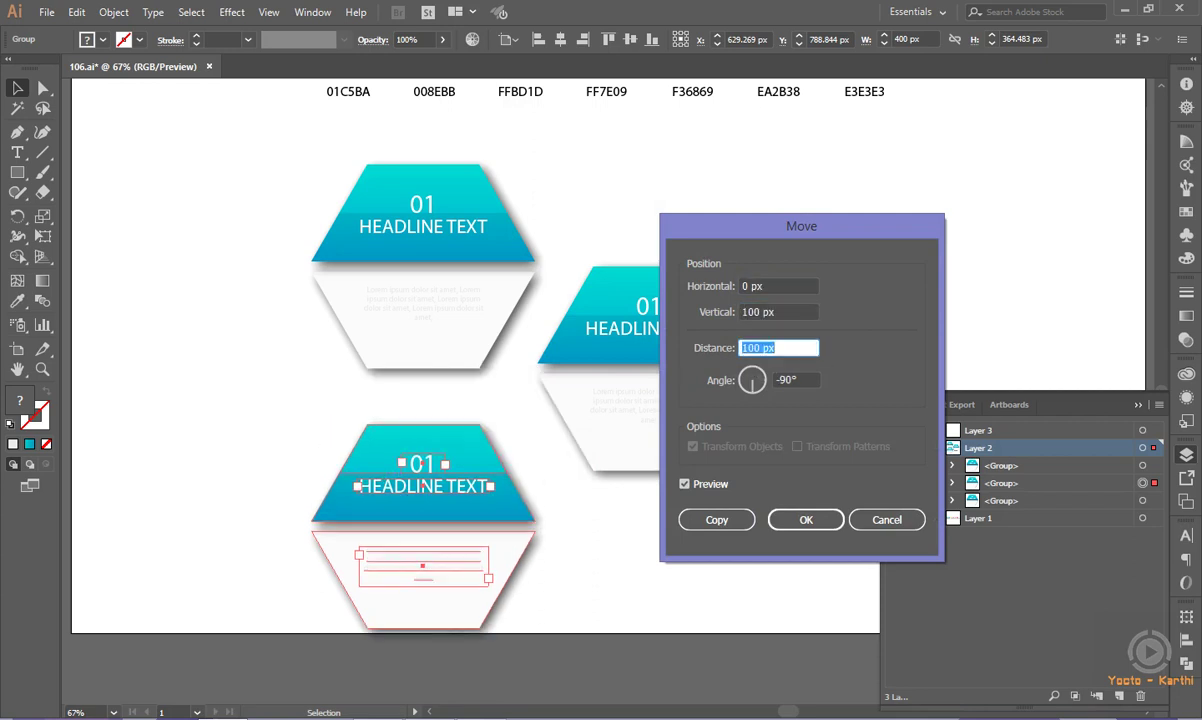
{"action": "left_click", "coordinate": [802, 521]}
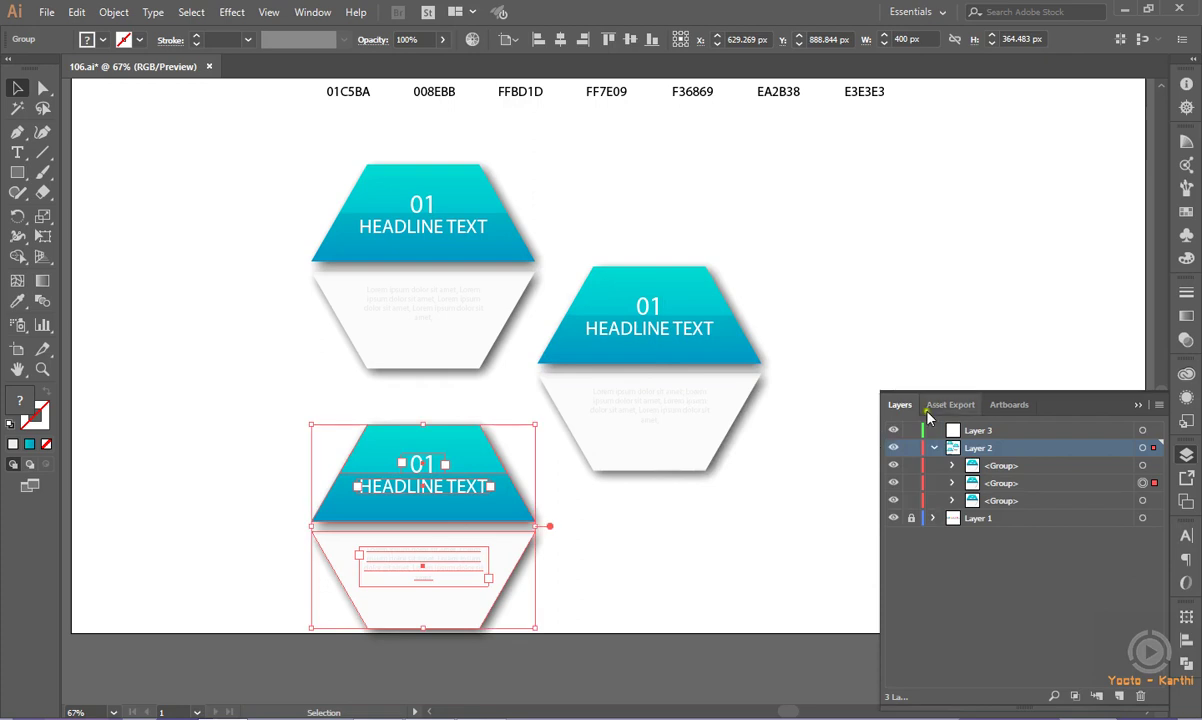
{"action": "left_click", "coordinate": [1136, 410]}
- Group the three hexagon cards and center them horizontally and vertically on the artboard
{"action": "left_click", "coordinate": [952, 340]}
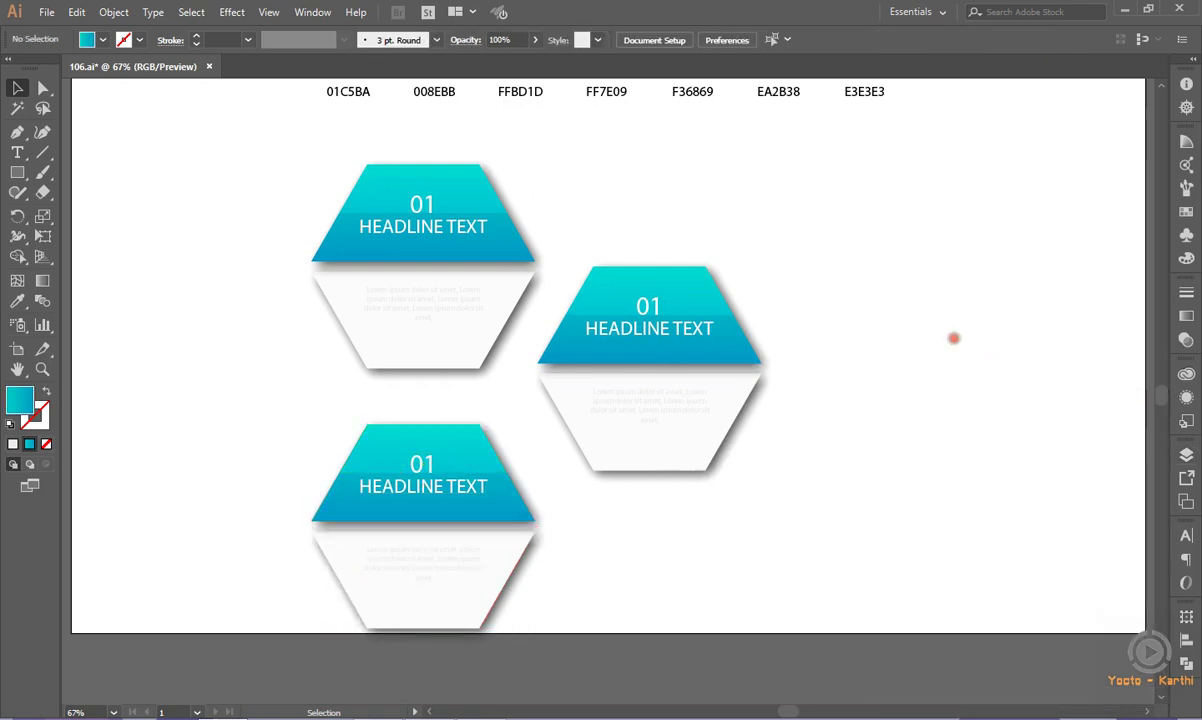
{"action": "left_click_drag", "start_coordinate": [249, 263], "coordinate": [607, 517]}
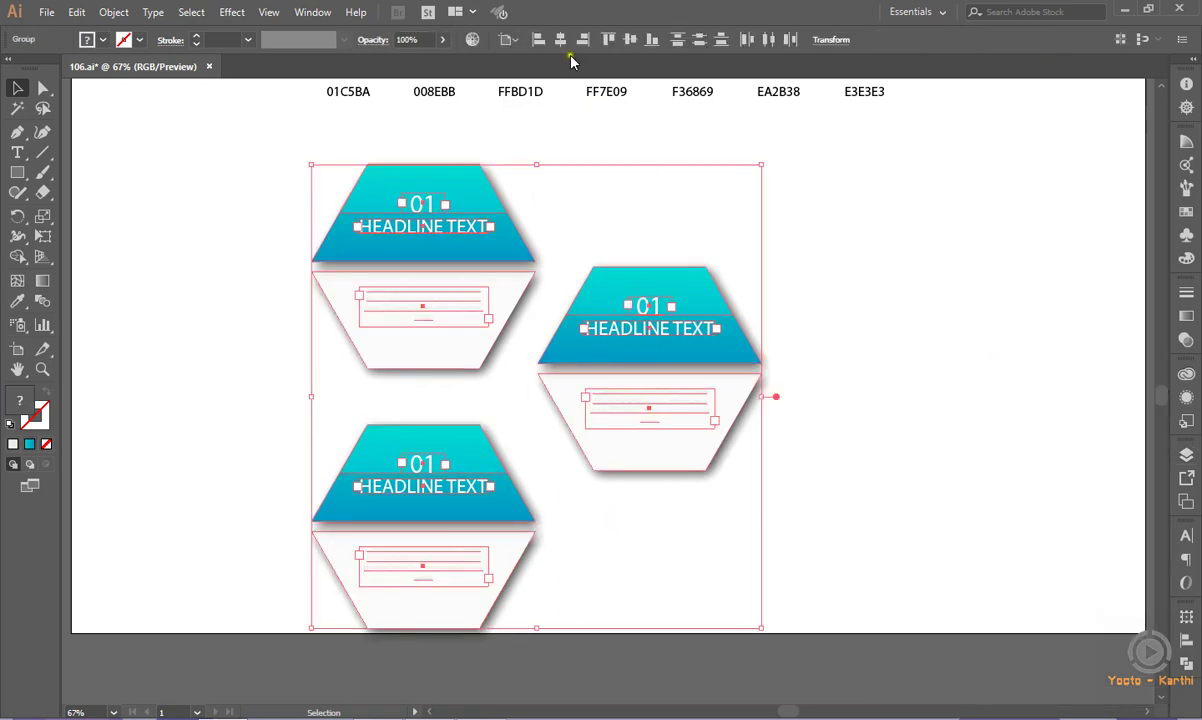
{"action": "left_click", "coordinate": [113, 12]}
{"action": "left_click", "coordinate": [122, 73]}
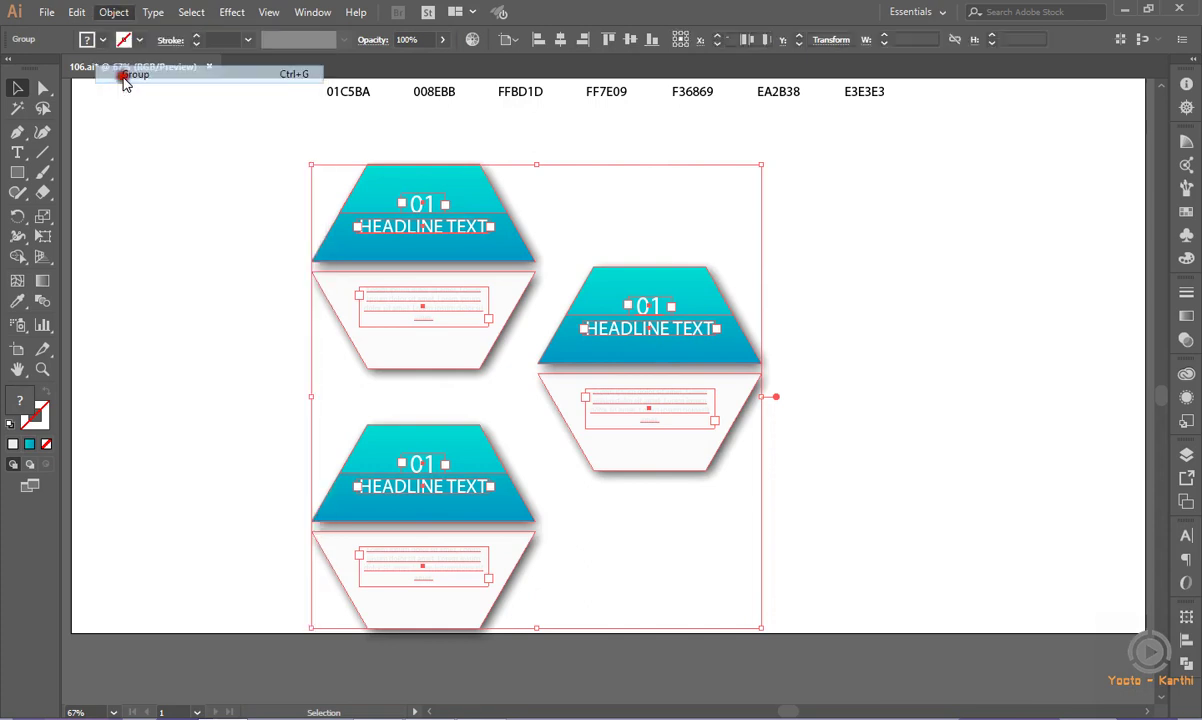
{"action": "left_click", "coordinate": [563, 42]}
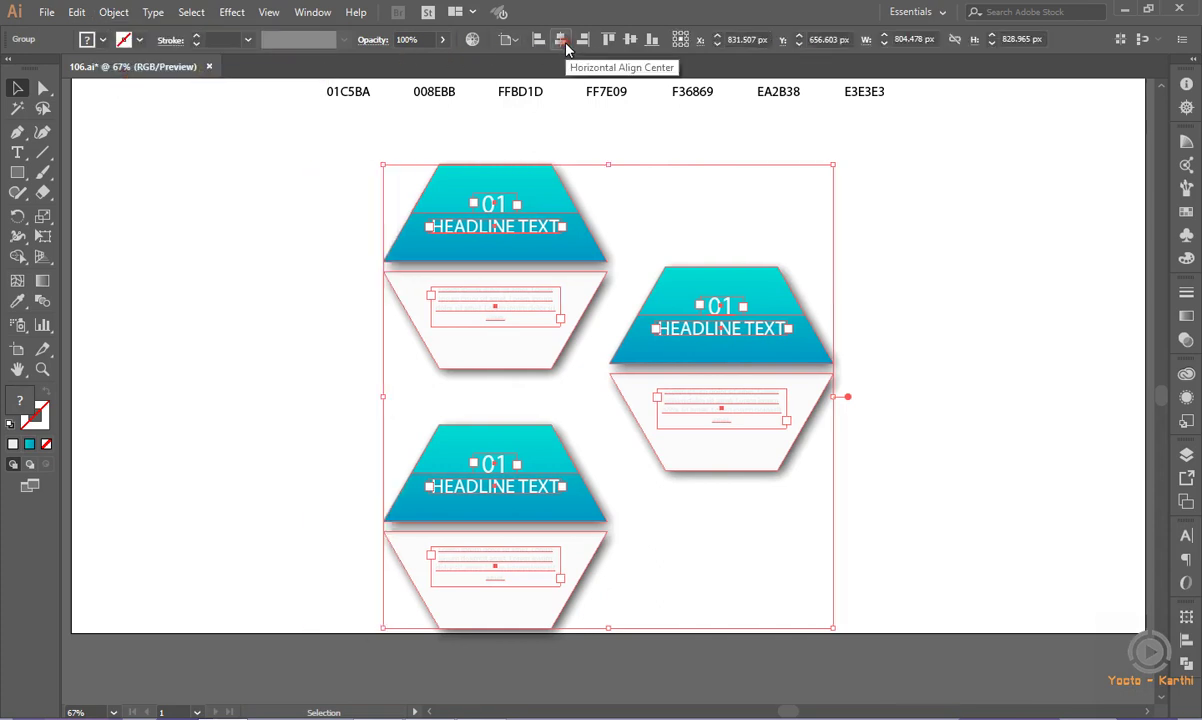
{"action": "left_click", "coordinate": [630, 40]}
- Ungroup the centered cluster back into three separate cards
{"action": "left_click", "coordinate": [975, 240]}
{"action": "scroll", "coordinate": [975, 255], "scroll_direction": "up", "scroll_amount": 2}
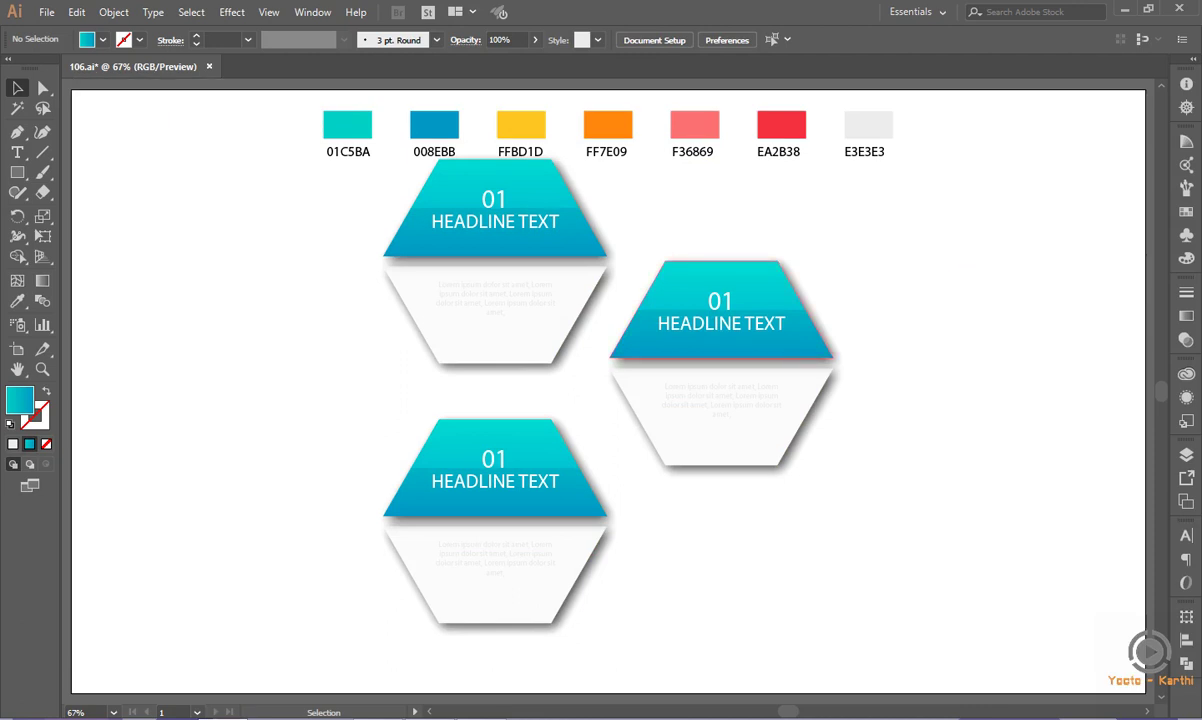
{"action": "left_click", "coordinate": [789, 352]}
{"action": "right_click", "coordinate": [789, 352]}
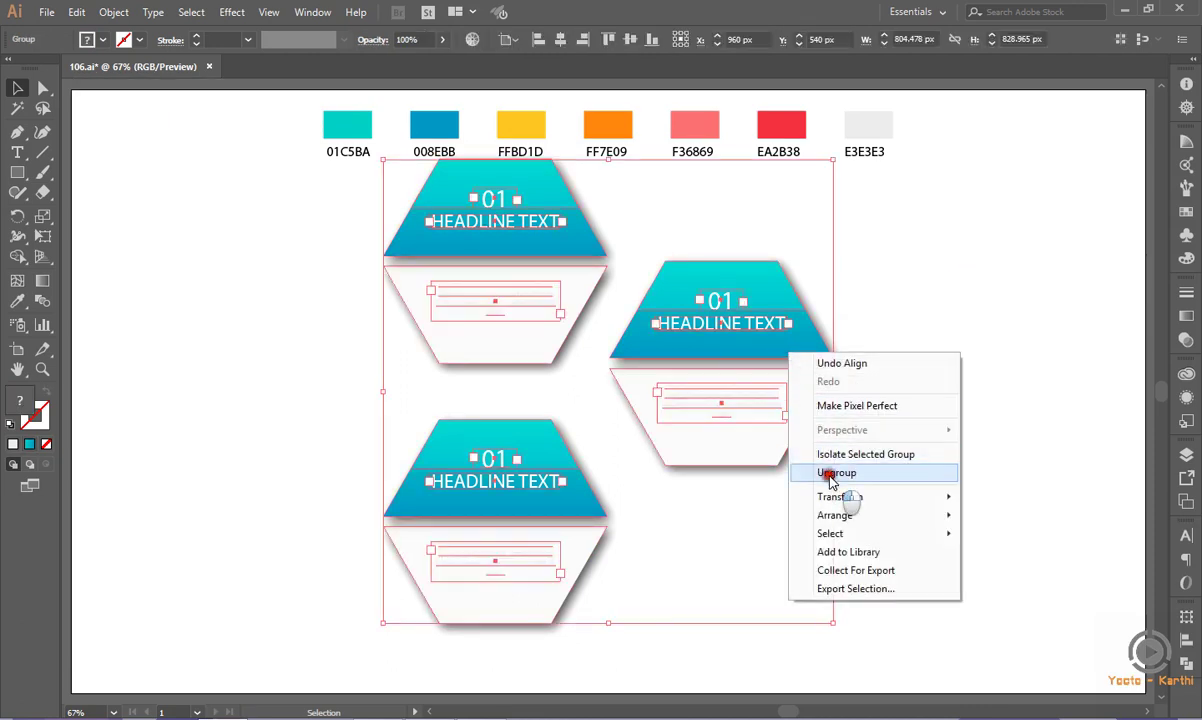
{"action": "left_click", "coordinate": [829, 473]}
{"action": "left_click", "coordinate": [899, 427]}
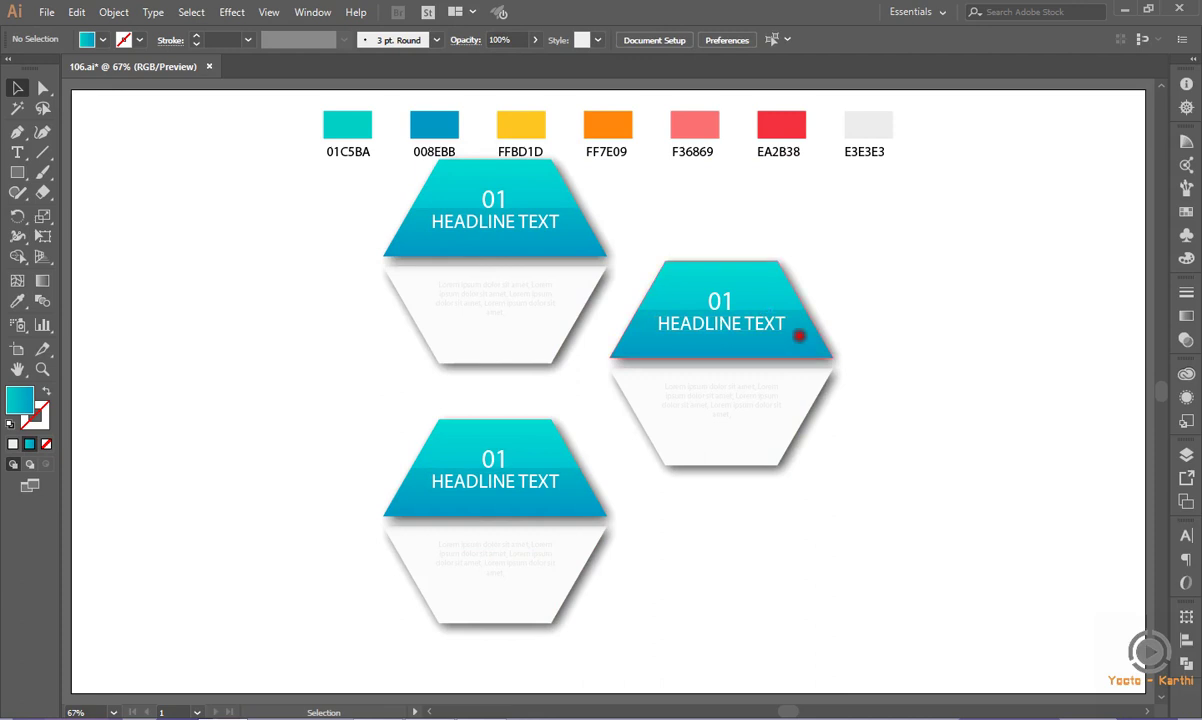
{"action": "left_click", "coordinate": [799, 335]}
- Set the right card headline slice's left gradient stop to FFBD1D
{"action": "double_click", "coordinate": [752, 315]}
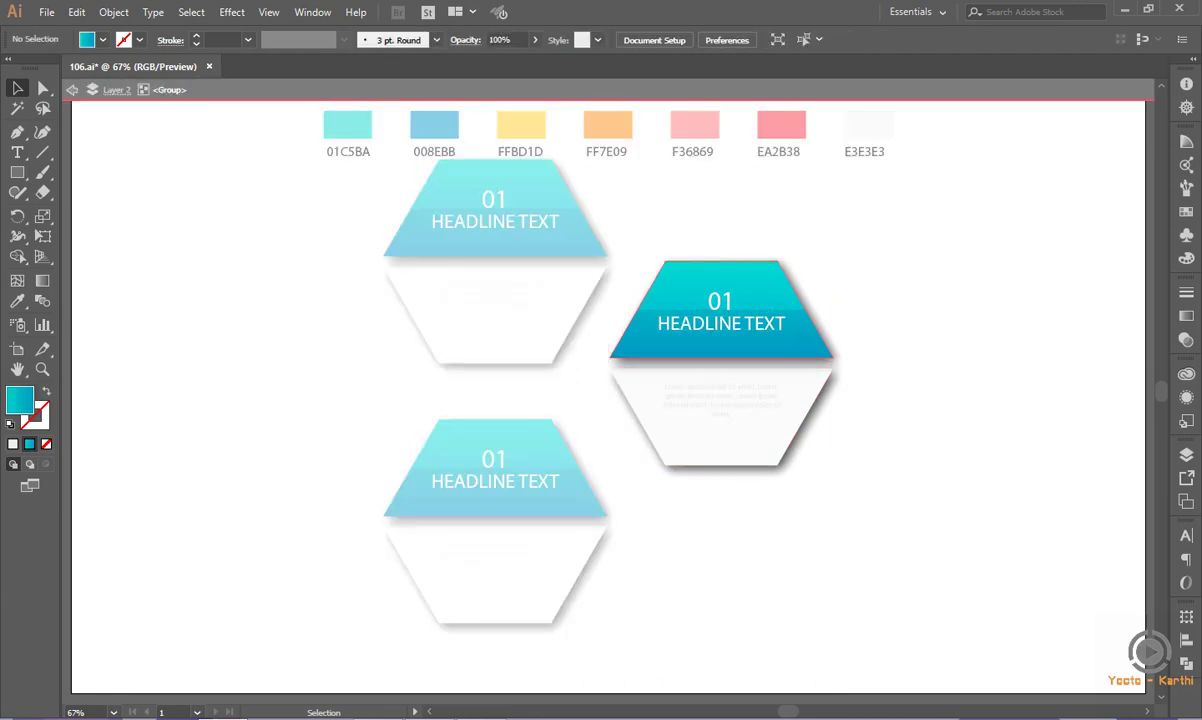
{"action": "left_click", "coordinate": [799, 335]}
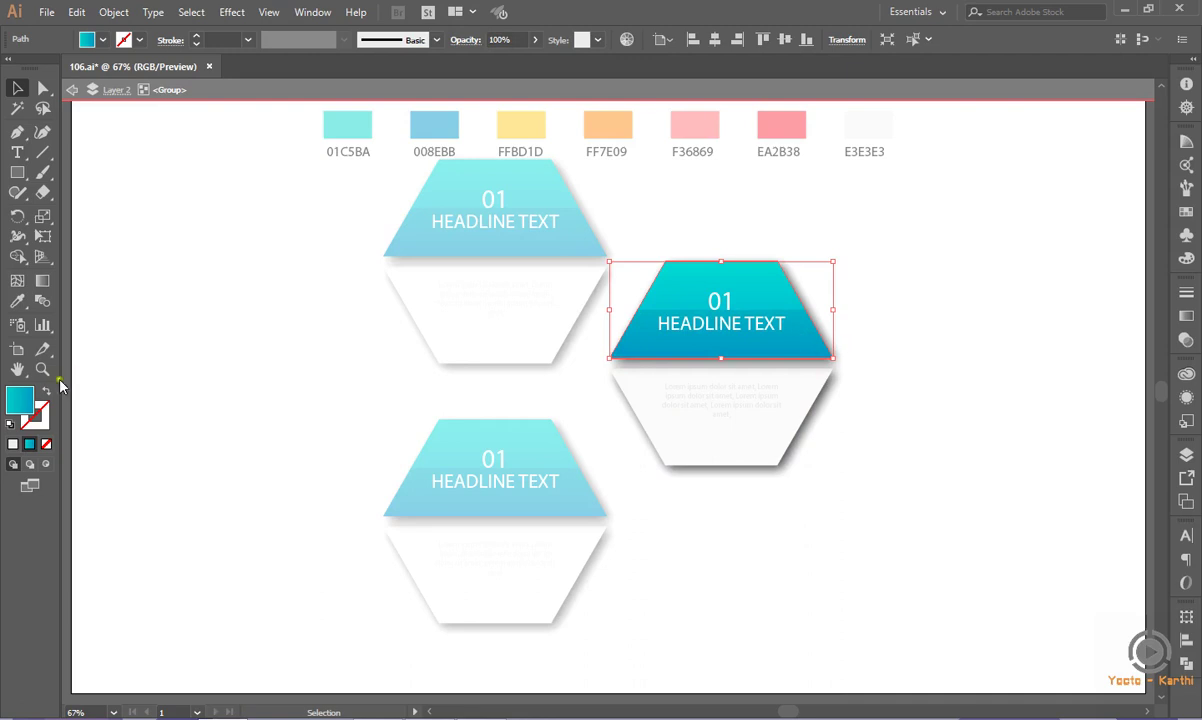
{"action": "left_click", "coordinate": [1183, 316]}
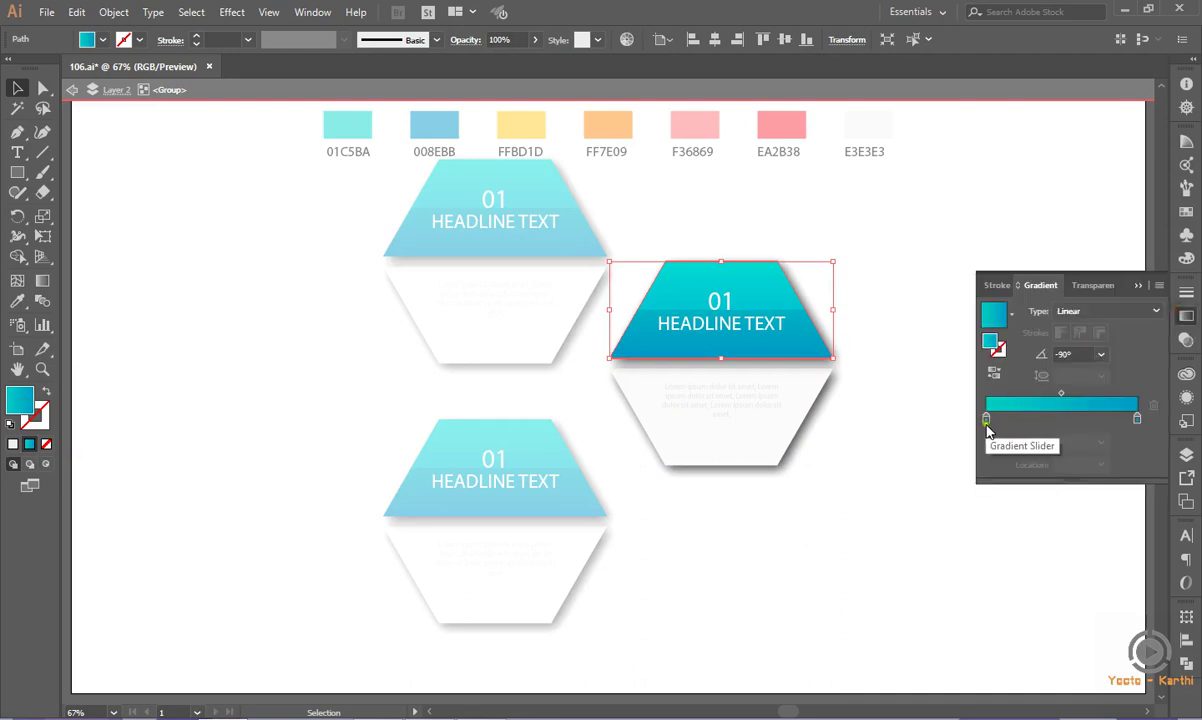
{"action": "double_click", "coordinate": [986, 420]}
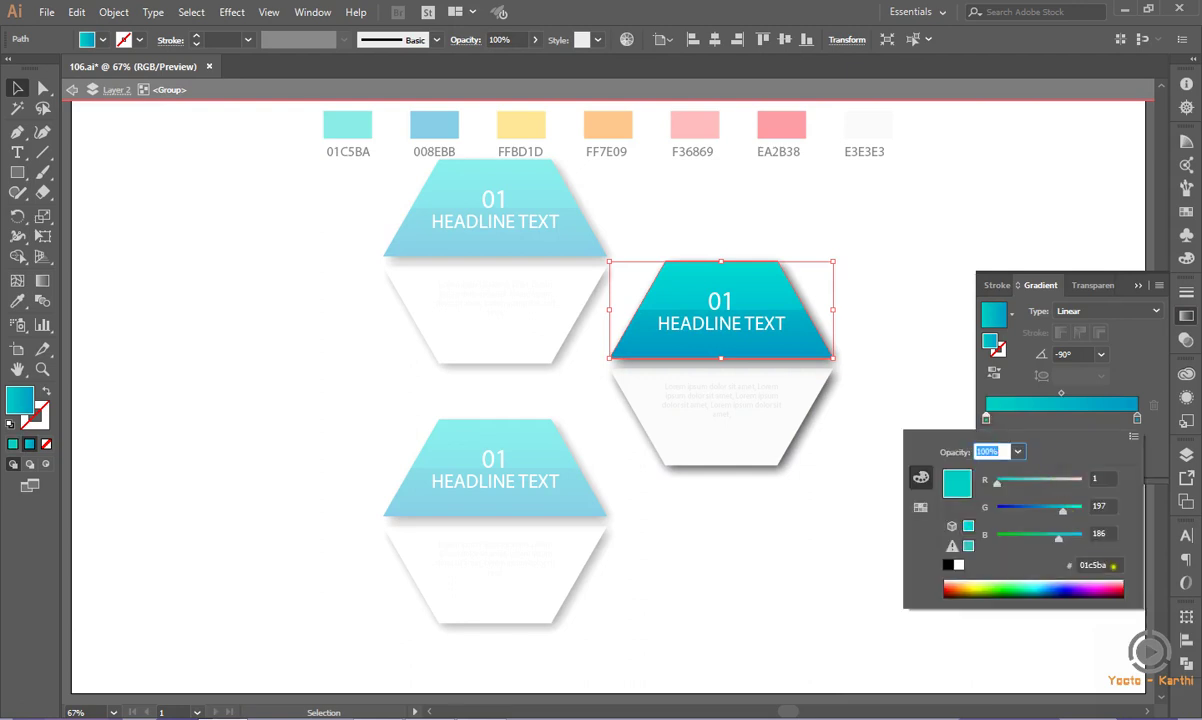
{"action": "left_click", "coordinate": [1024, 568]}
{"action": "key", "text": "BackSpace"}
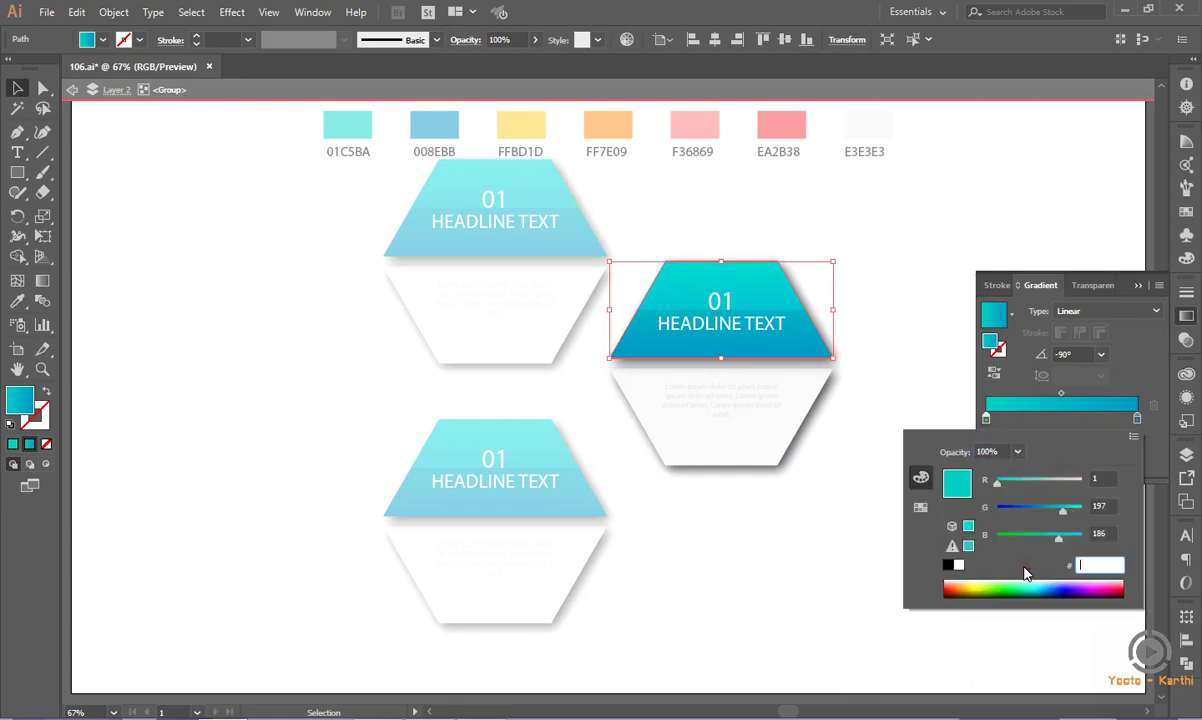
{"action": "type", "text": "ea"}
{"action": "key", "text": "BackSpace"}
{"action": "key", "text": "BackSpace"}
{"action": "key", "text": "BackSpace"}
{"action": "key", "text": "Return"}
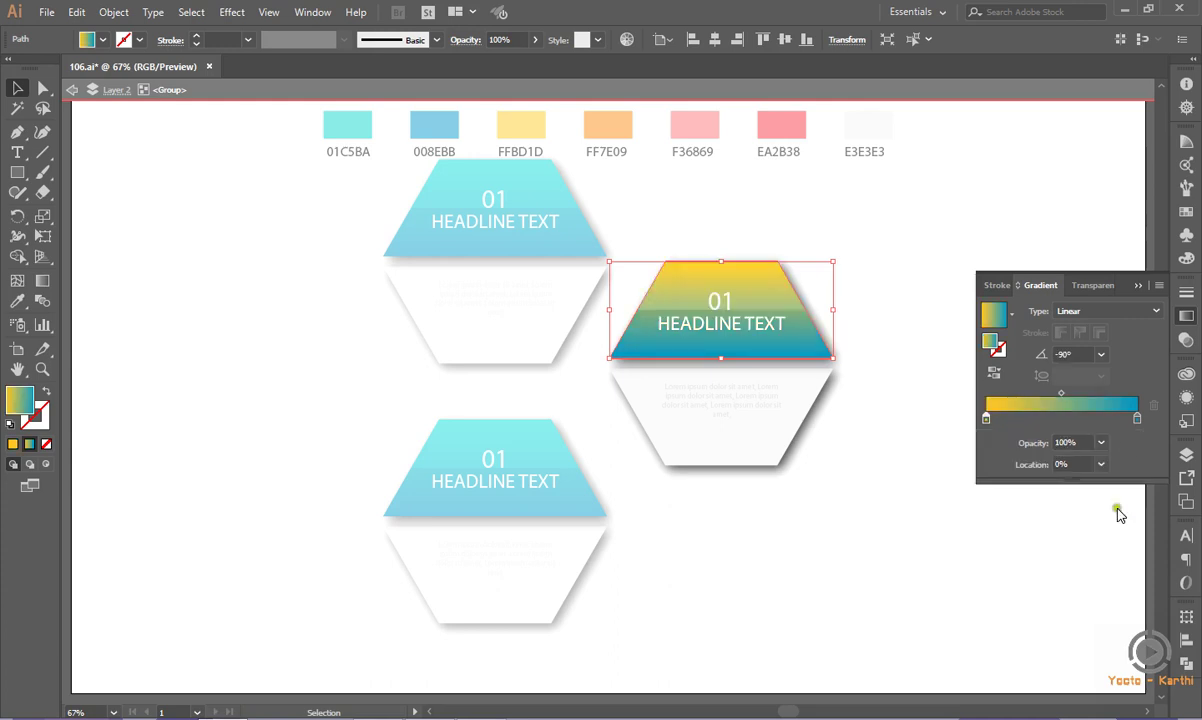
- Set the right gradient stop of that slice to FF7E09
{"action": "left_click", "coordinate": [1137, 419]}
{"action": "double_click", "coordinate": [1137, 419]}
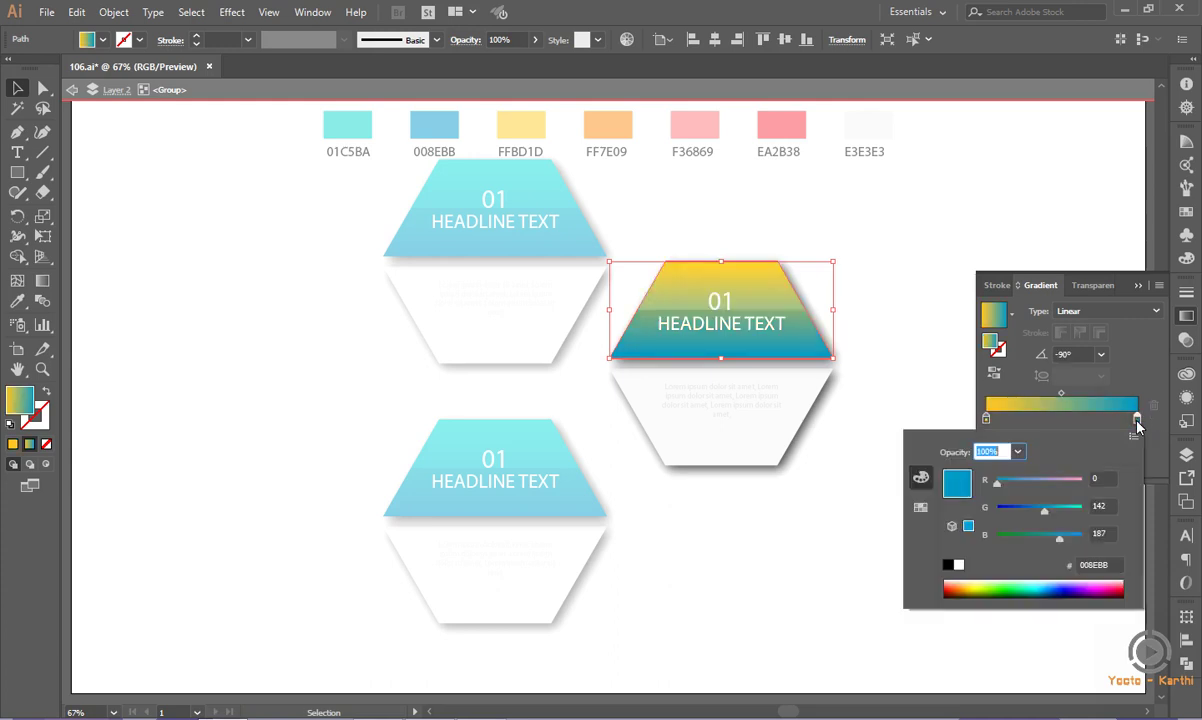
{"action": "key", "text": "BackSpace"}
{"action": "type", "text": "FF7E09"}
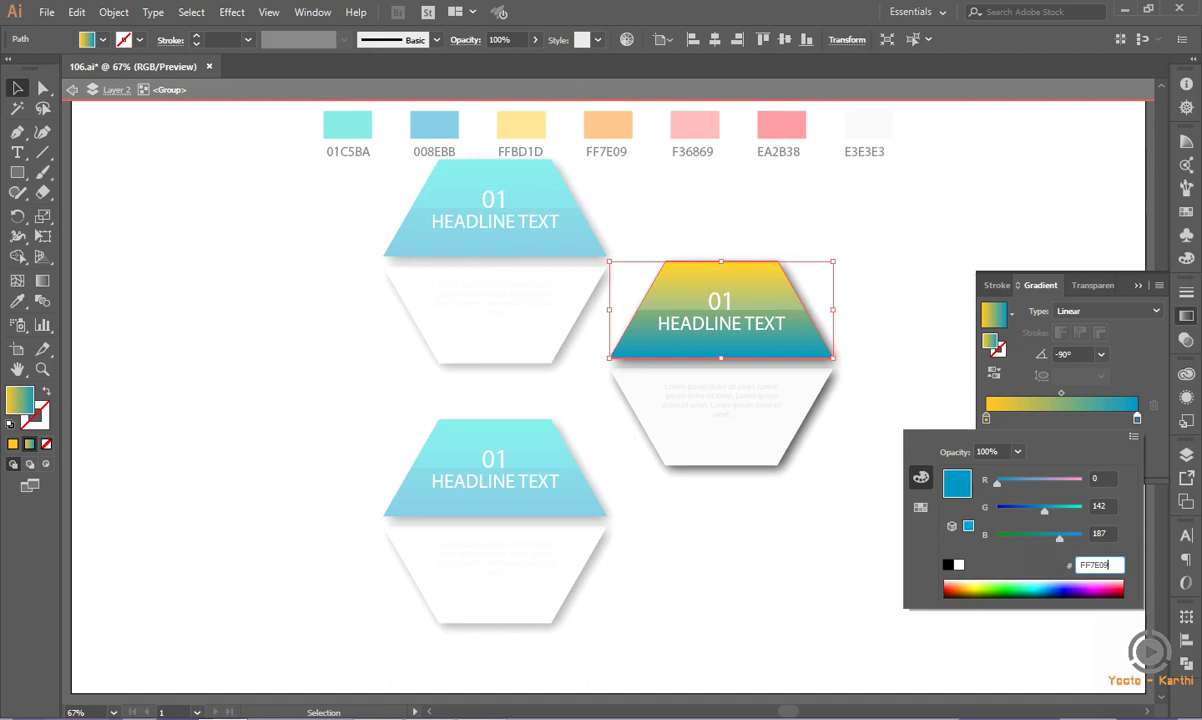
{"action": "key", "text": "Return"}
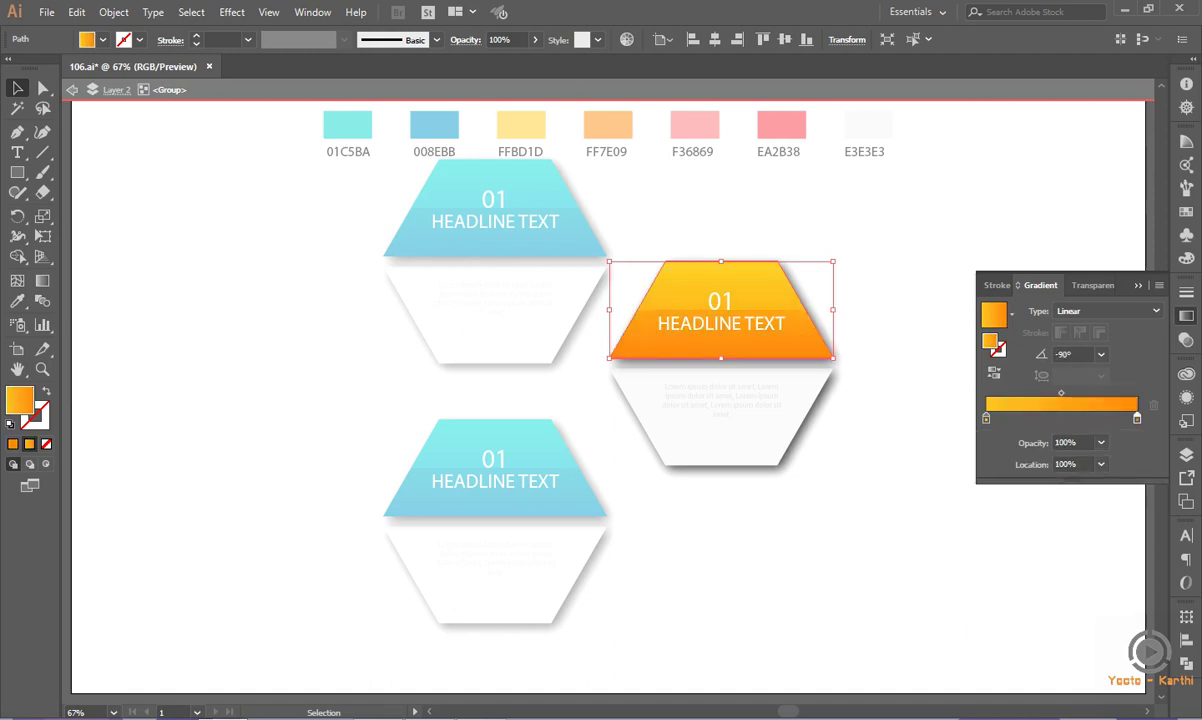
{"action": "left_click", "coordinate": [1134, 286]}
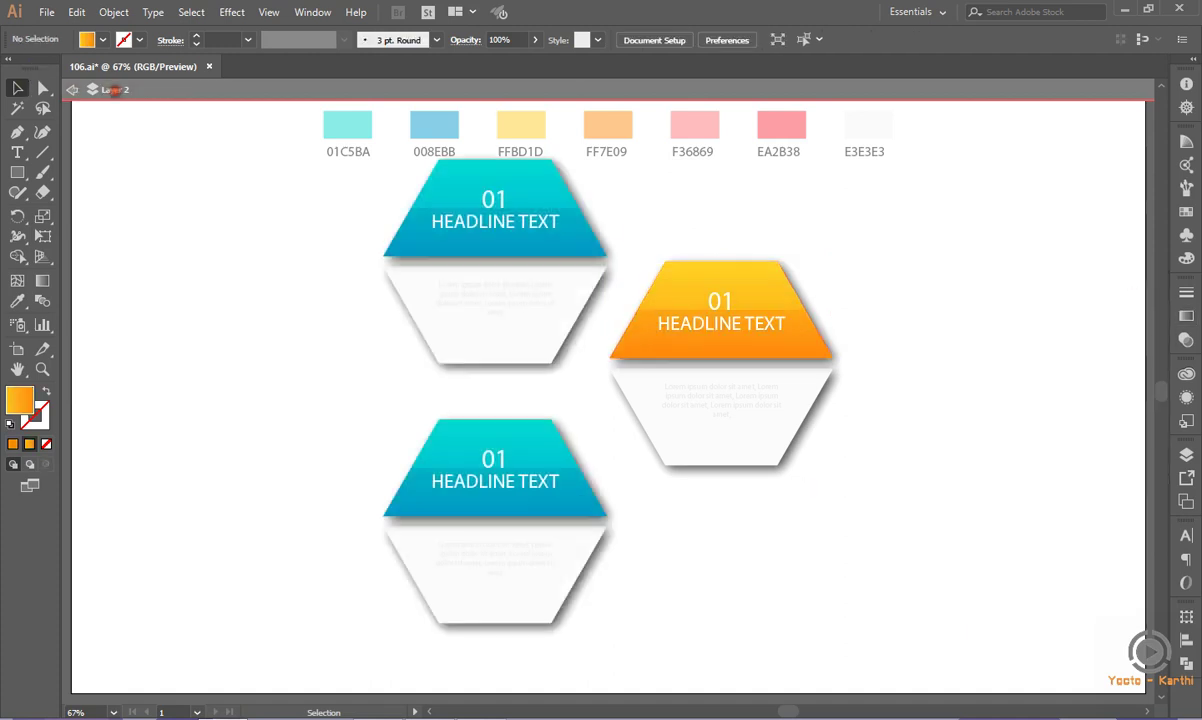
- Set the lower-left card headline slice's starting gradient stop to pink F36869
{"action": "left_click", "coordinate": [532, 516]}
{"action": "double_click", "coordinate": [535, 512]}
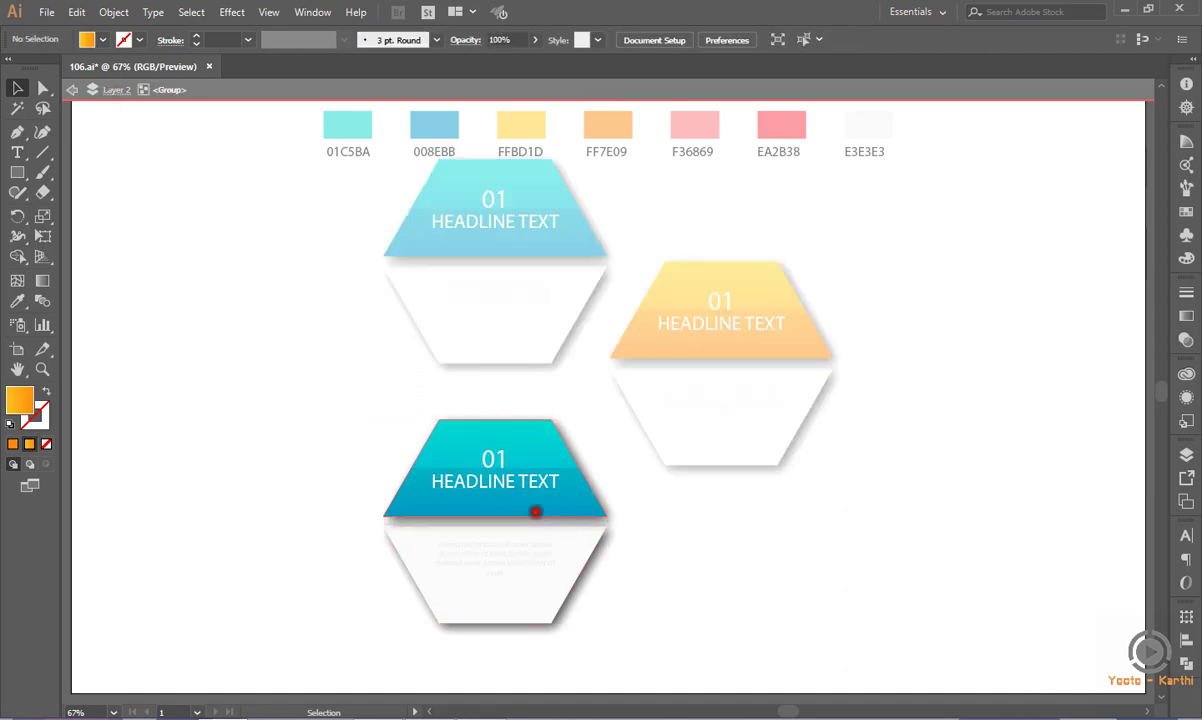
{"action": "left_click", "coordinate": [534, 470]}
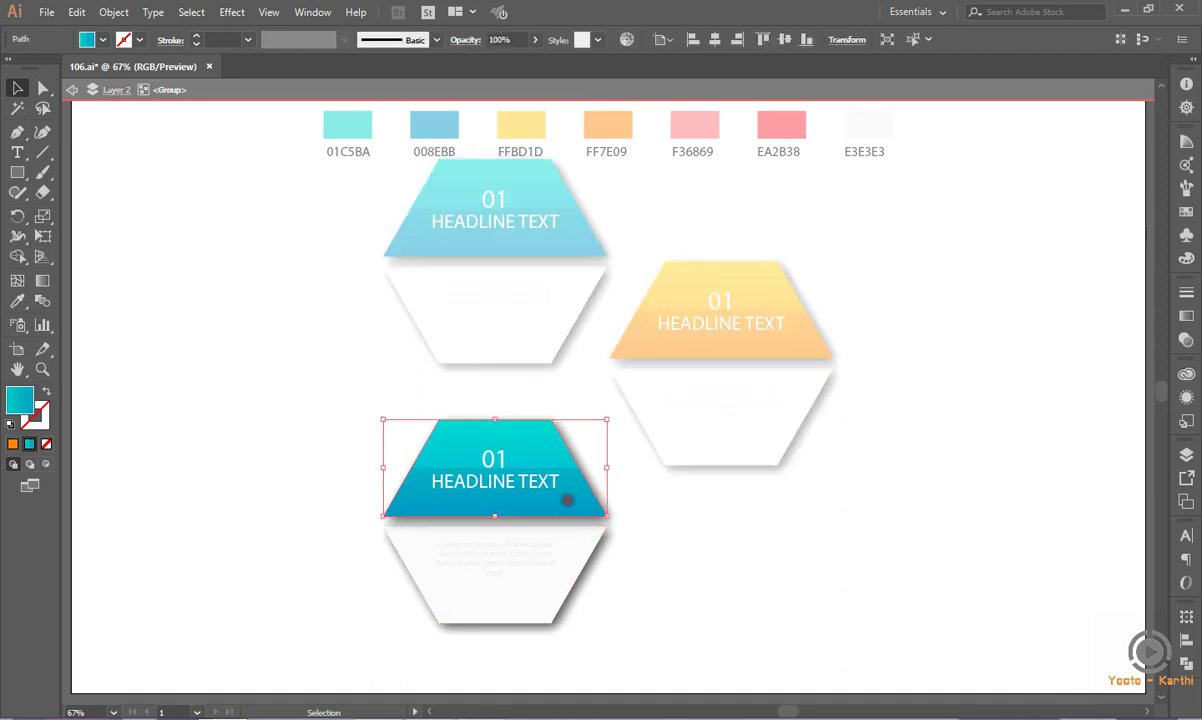
{"action": "left_click", "coordinate": [1186, 316]}
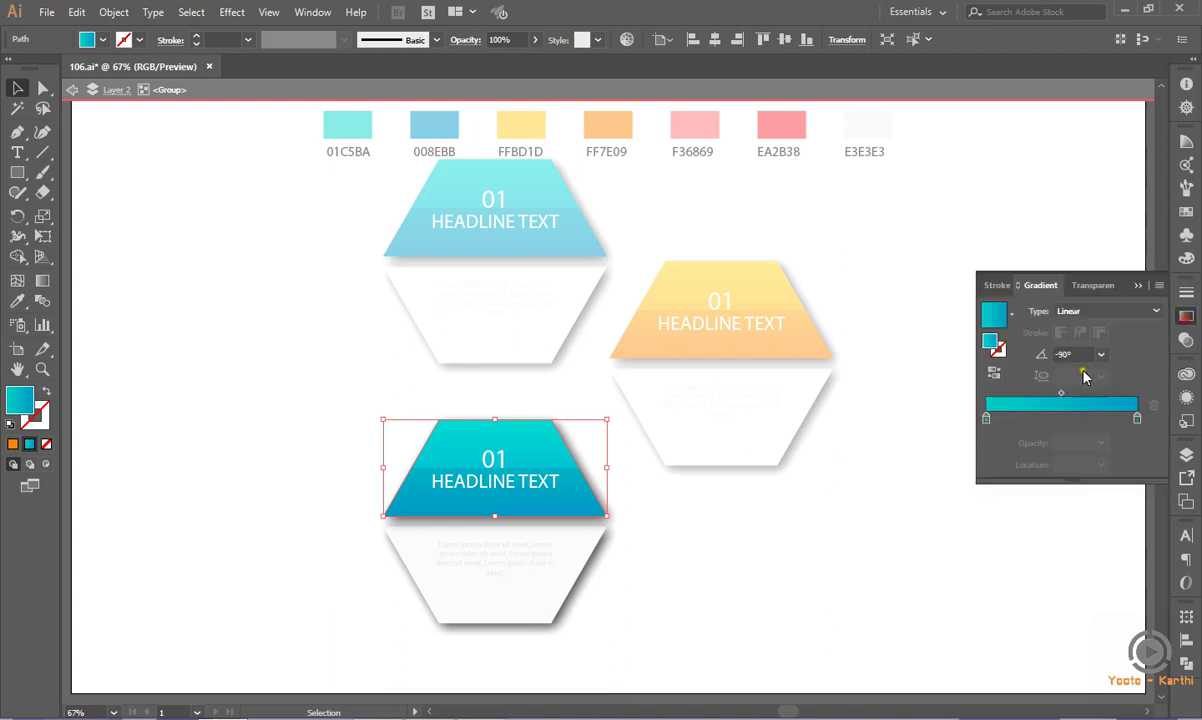
{"action": "left_click", "coordinate": [987, 420]}
{"action": "double_click", "coordinate": [987, 419]}
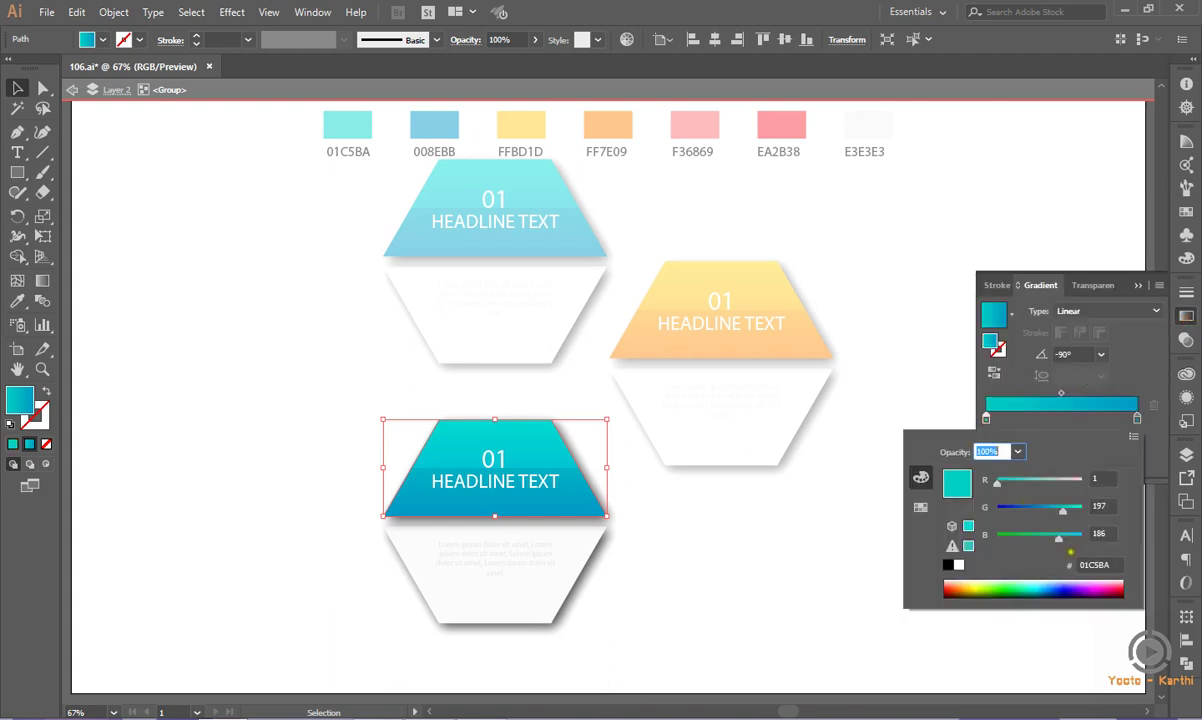
{"action": "left_click", "coordinate": [1098, 565]}
{"action": "type", "text": "F36869"}
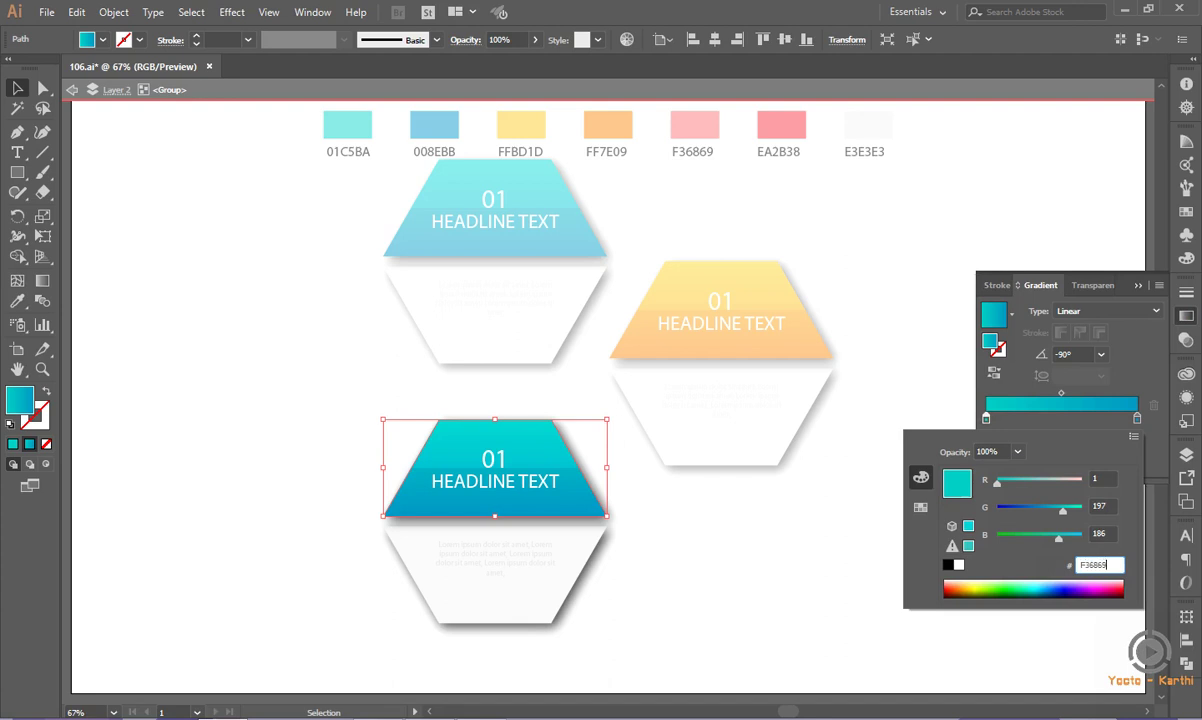
{"action": "key", "text": "Return"}
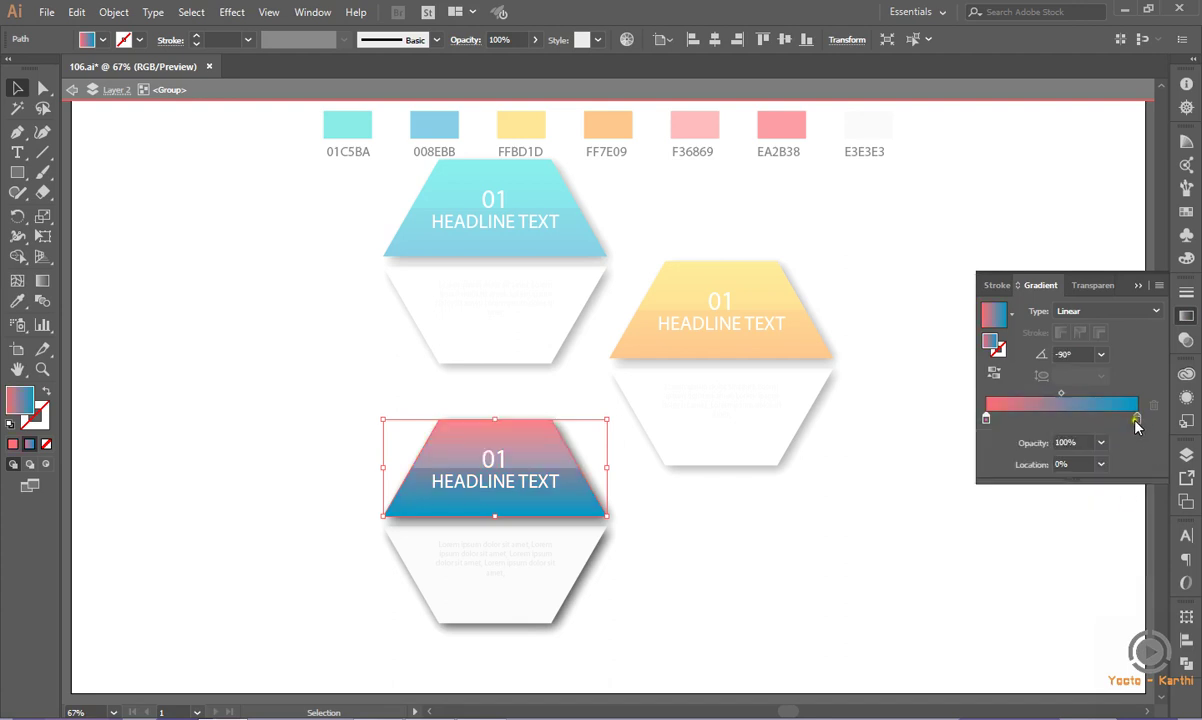
- Set the slice's ending gradient stop to red EA2B38
{"action": "left_click", "coordinate": [1136, 420]}
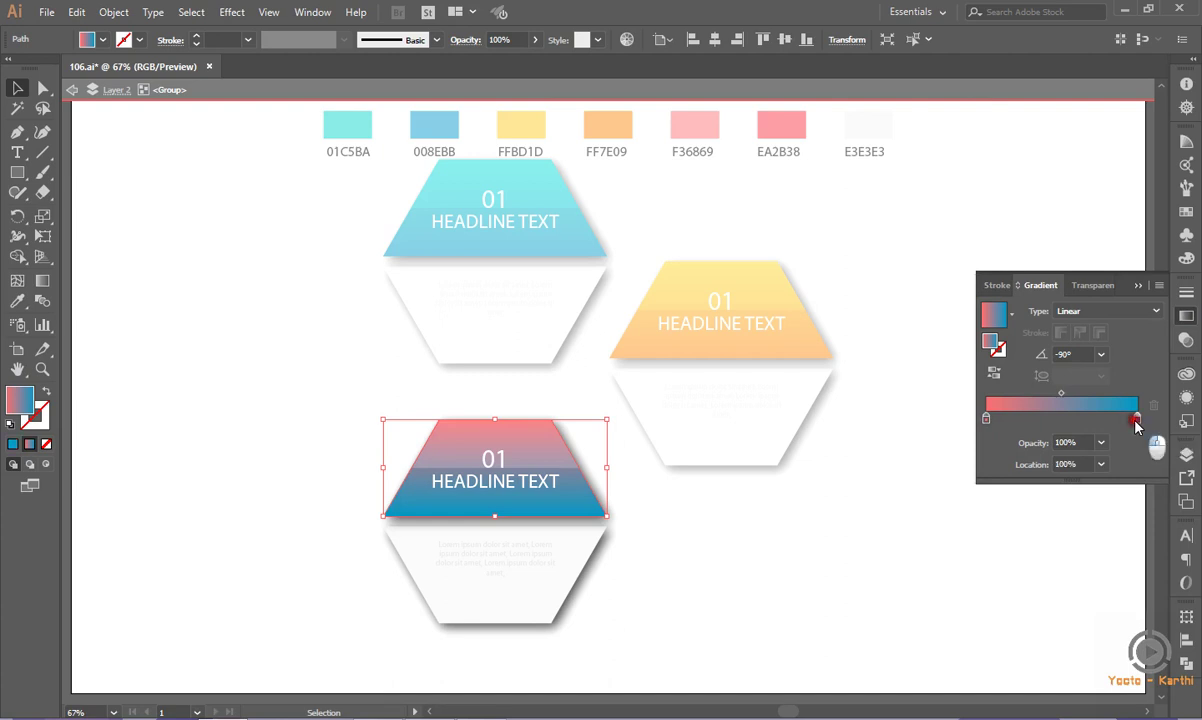
{"action": "double_click", "coordinate": [1136, 420]}
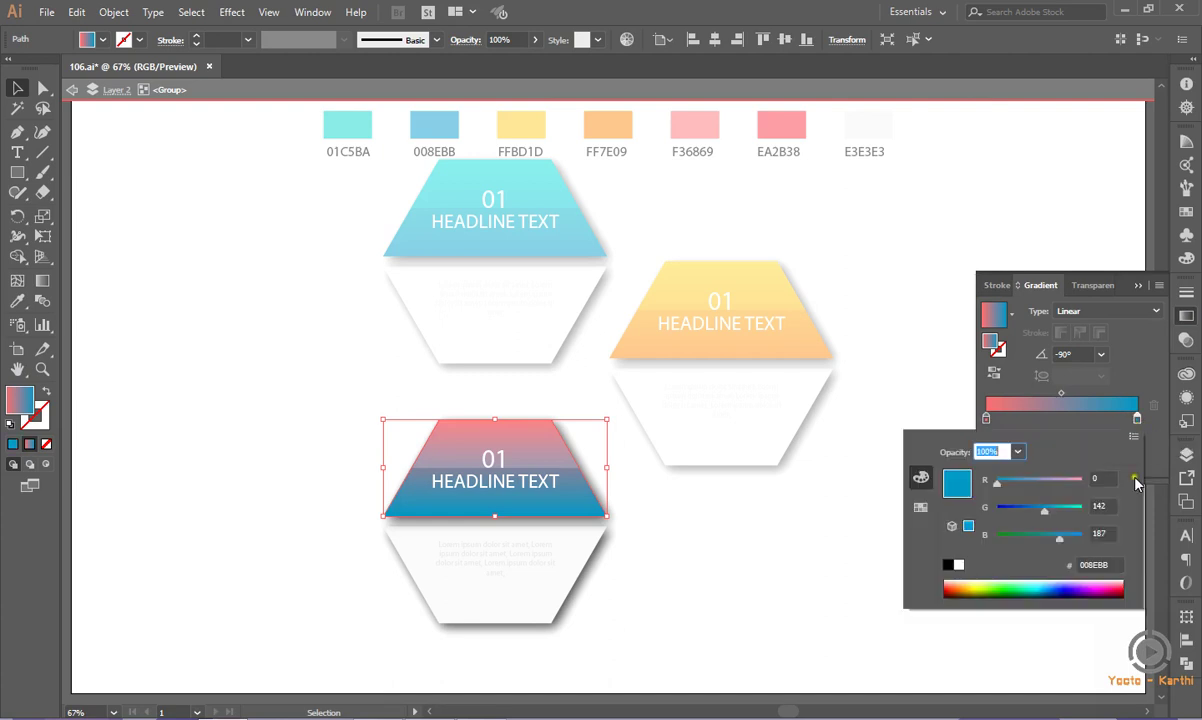
{"action": "key", "text": "BackSpace"}
{"action": "type", "text": "EA2B38"}
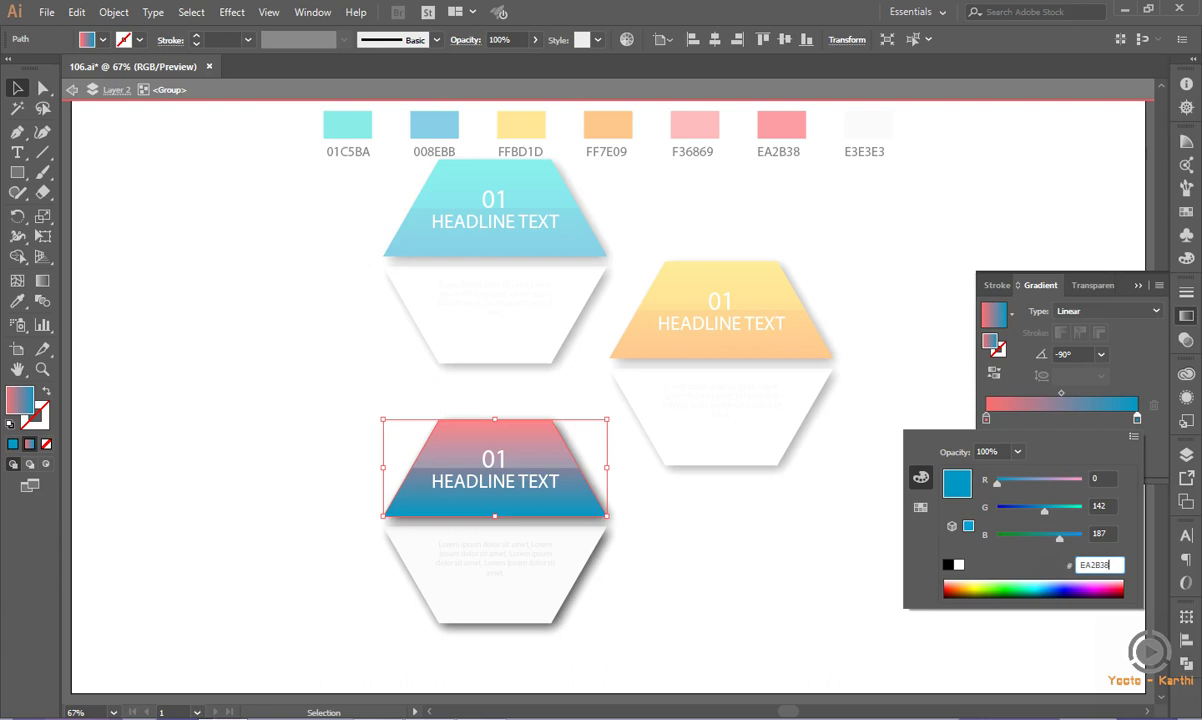
{"action": "key", "text": "Return"}
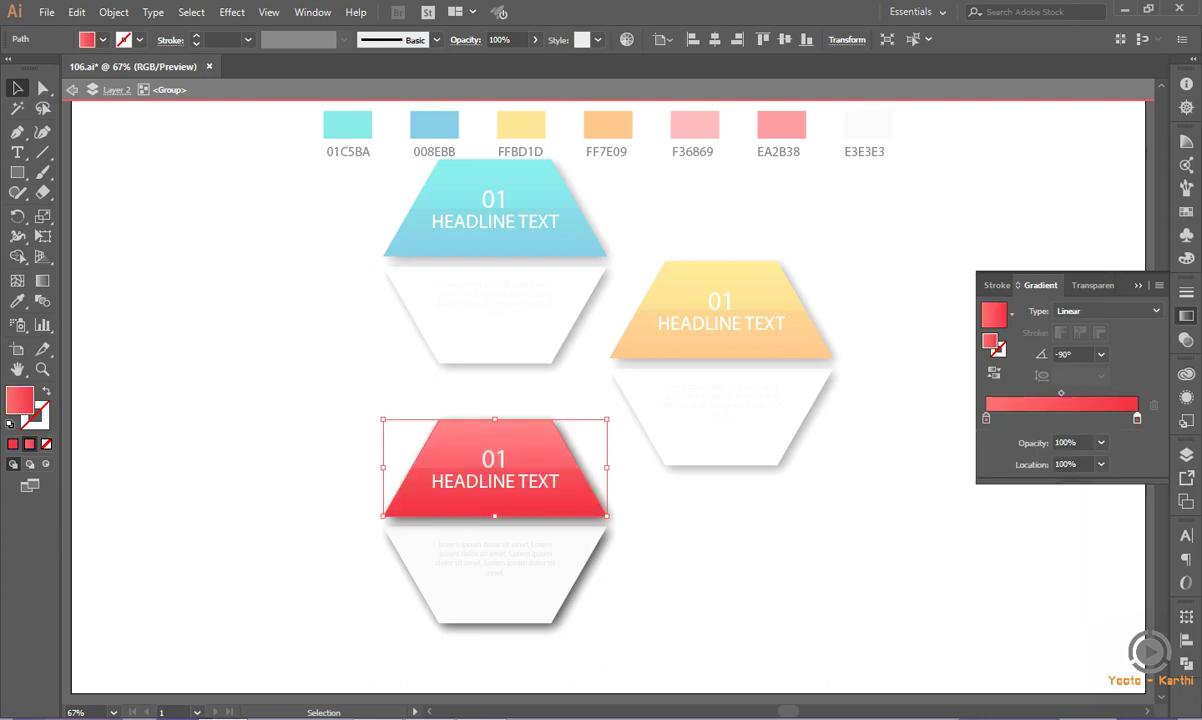
{"action": "left_click", "coordinate": [1139, 284]}
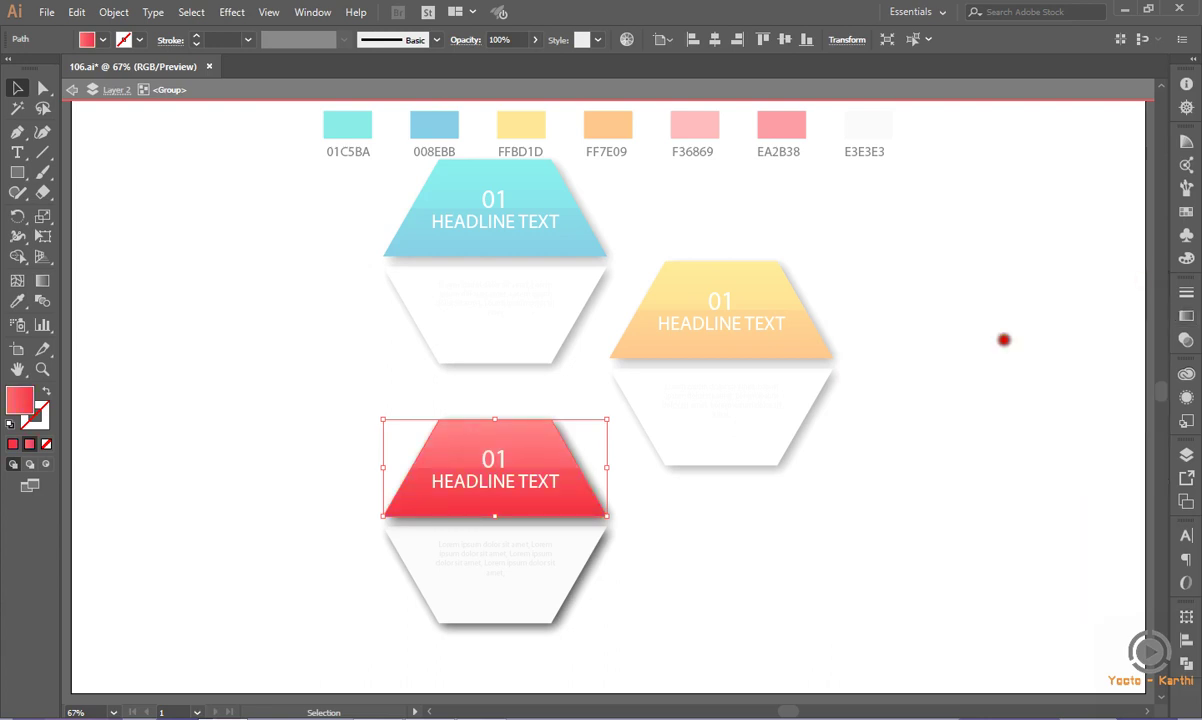
{"action": "left_click", "coordinate": [1003, 339]}
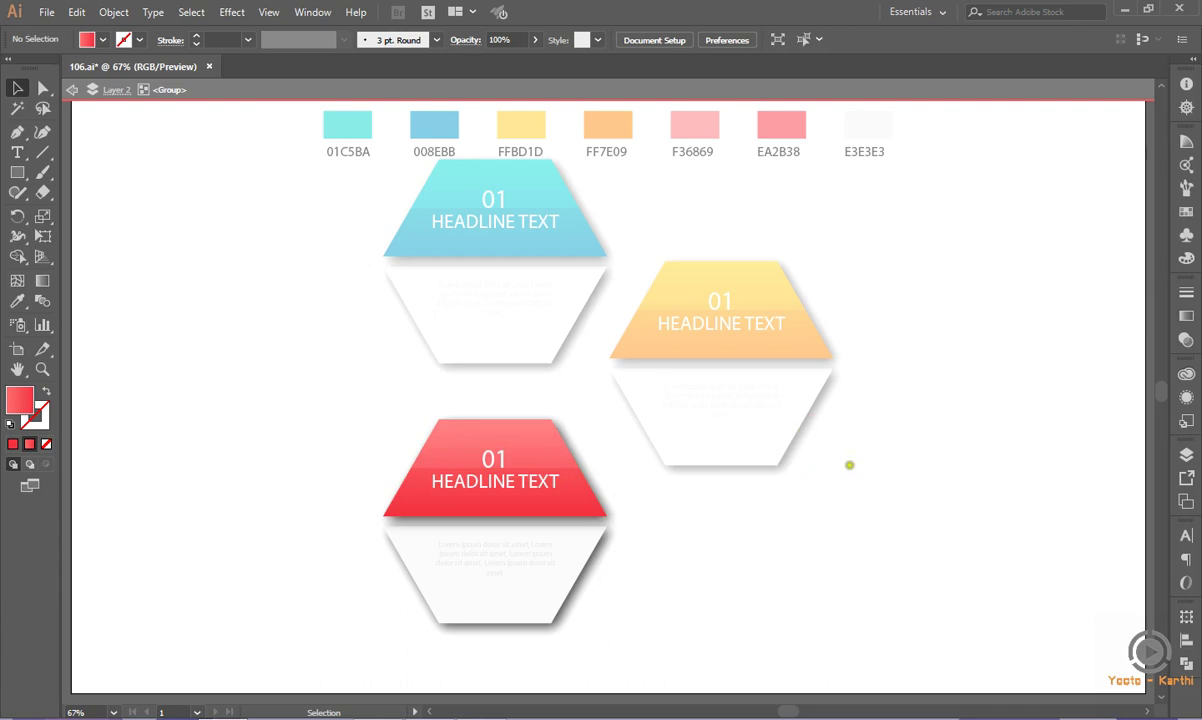
{"action": "left_click", "coordinate": [71, 90]}
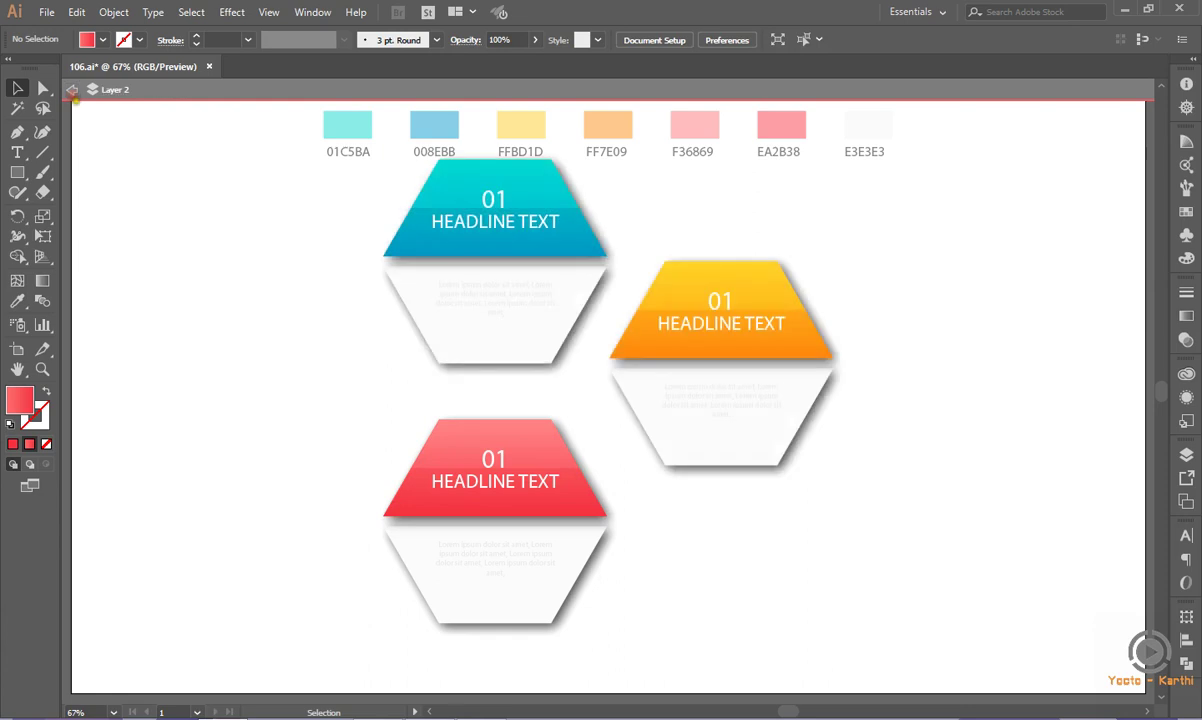
{"action": "left_click", "coordinate": [446, 332]}
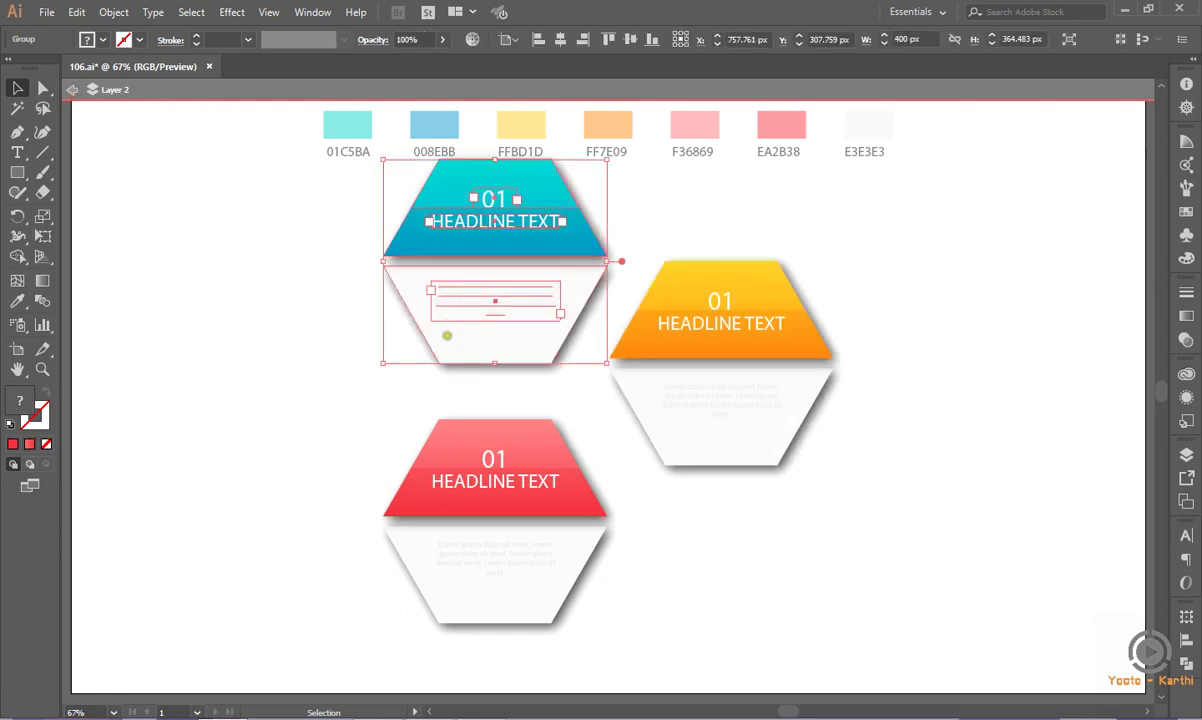
{"action": "double_click", "coordinate": [446, 335]}
{"action": "left_click", "coordinate": [446, 335]}
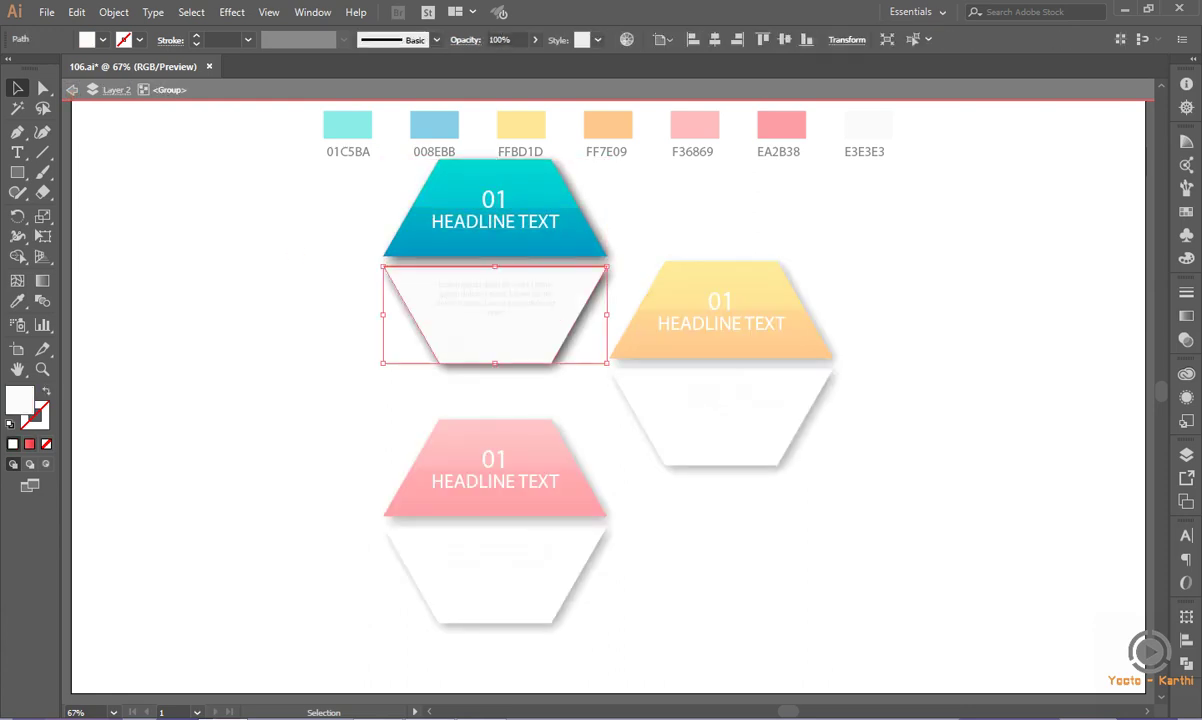
{"action": "left_click", "coordinate": [191, 12]}
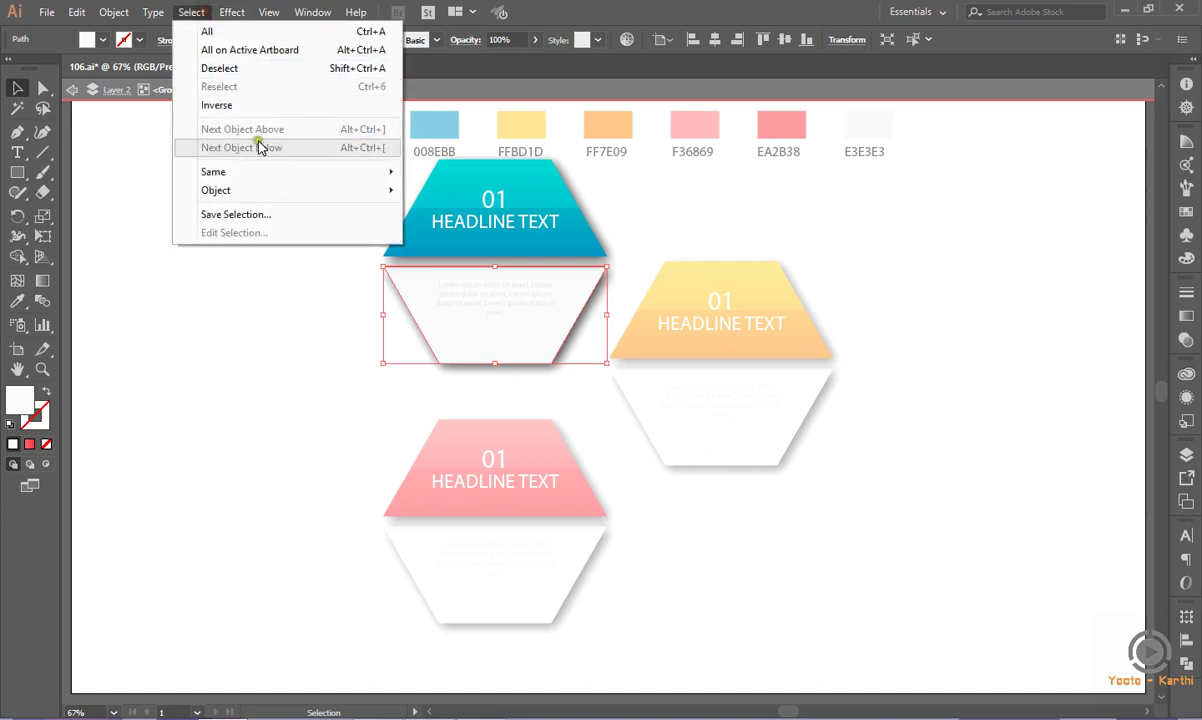
{"action": "mouse_move", "coordinate": [213, 172]}
{"action": "left_click", "coordinate": [419, 166]}
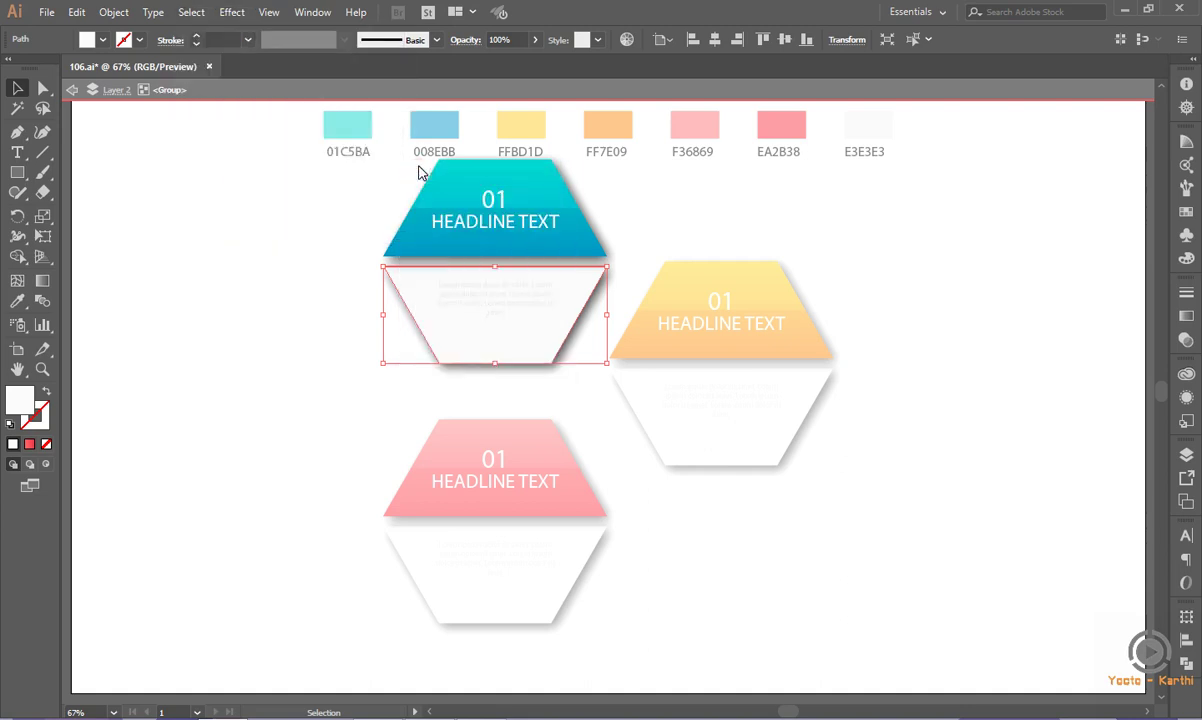
{"action": "left_click", "coordinate": [72, 89]}
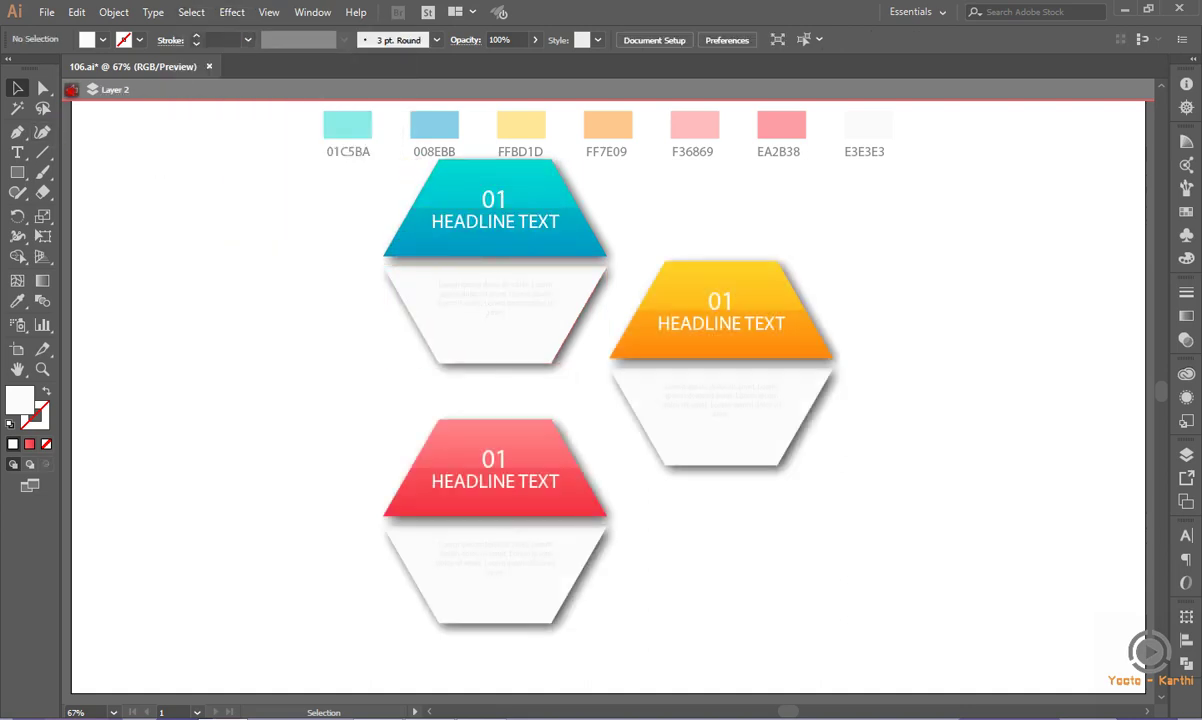
{"action": "left_click", "coordinate": [1186, 453]}
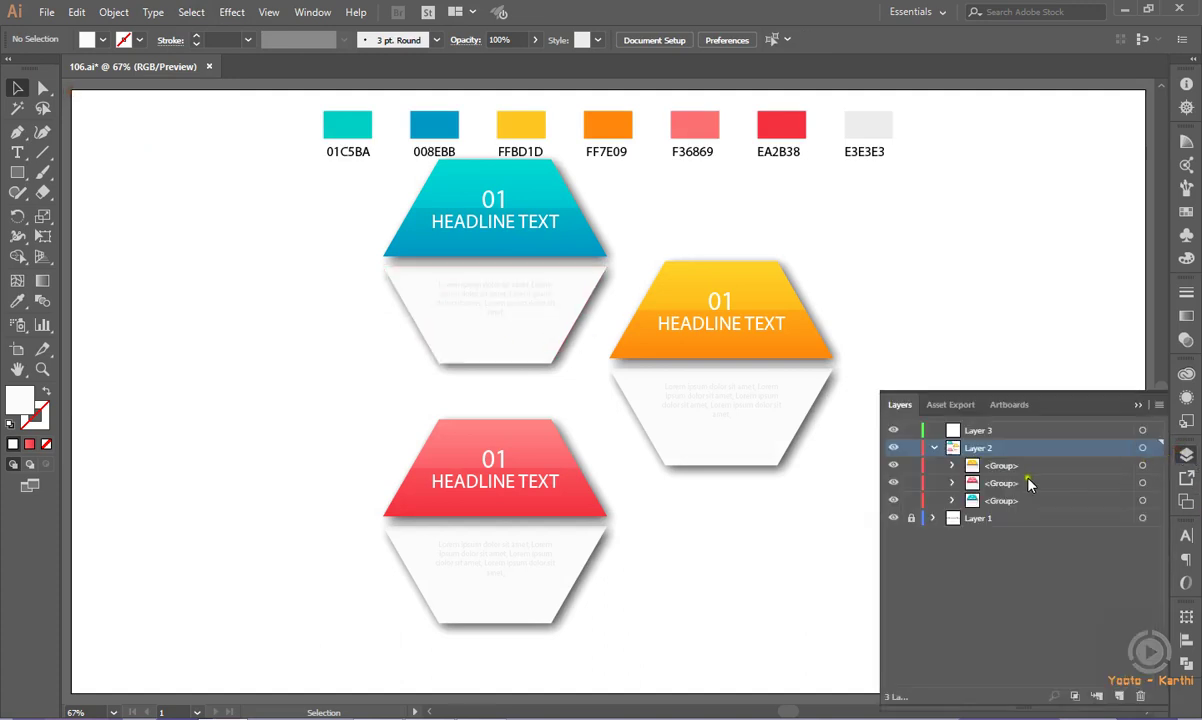
{"action": "left_click", "coordinate": [953, 501]}
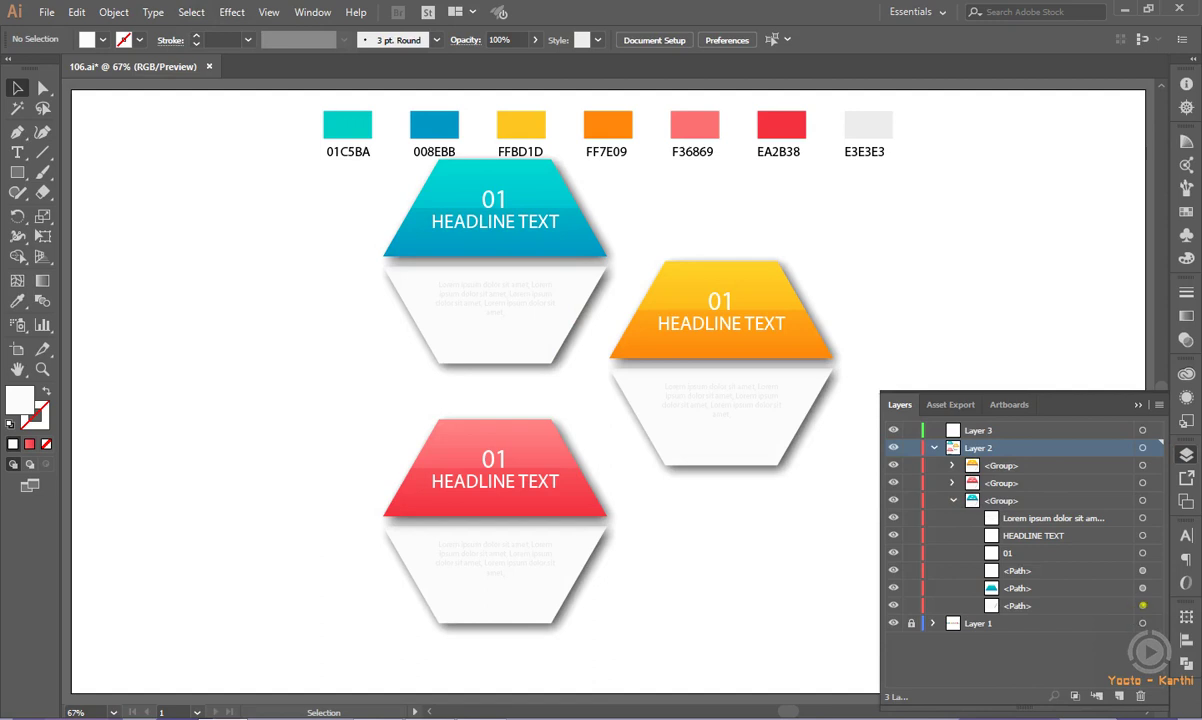
{"action": "left_click", "coordinate": [1142, 605]}
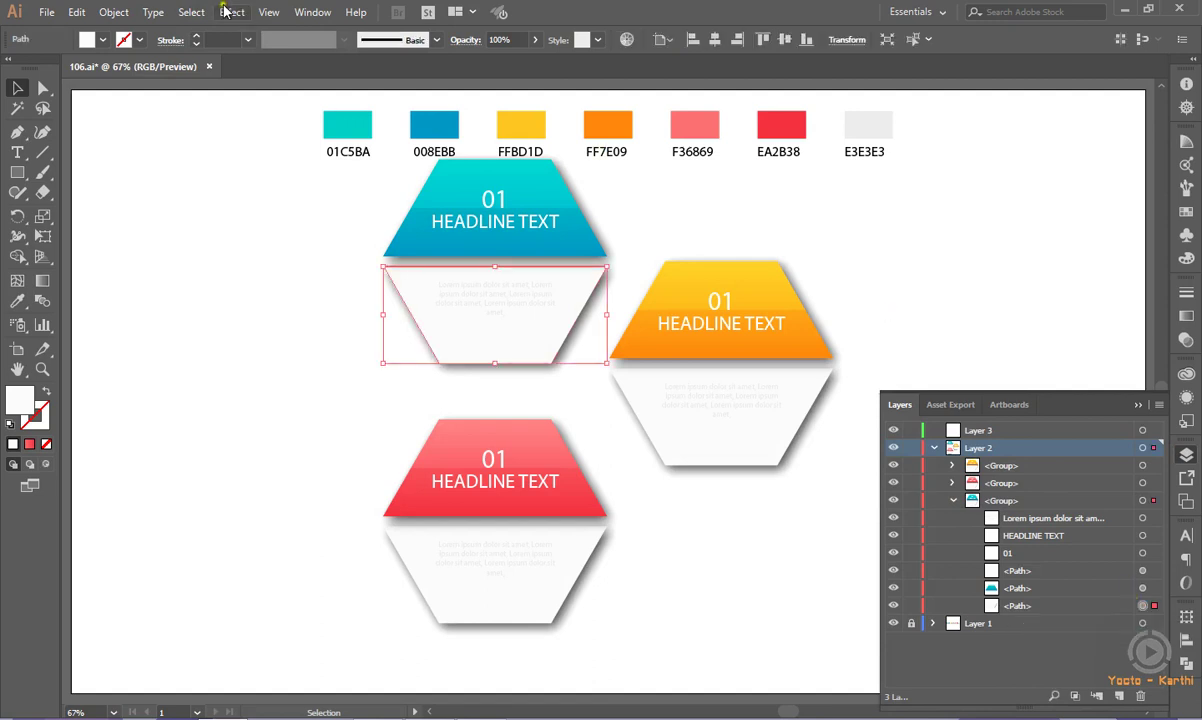
{"action": "left_click", "coordinate": [227, 12]}
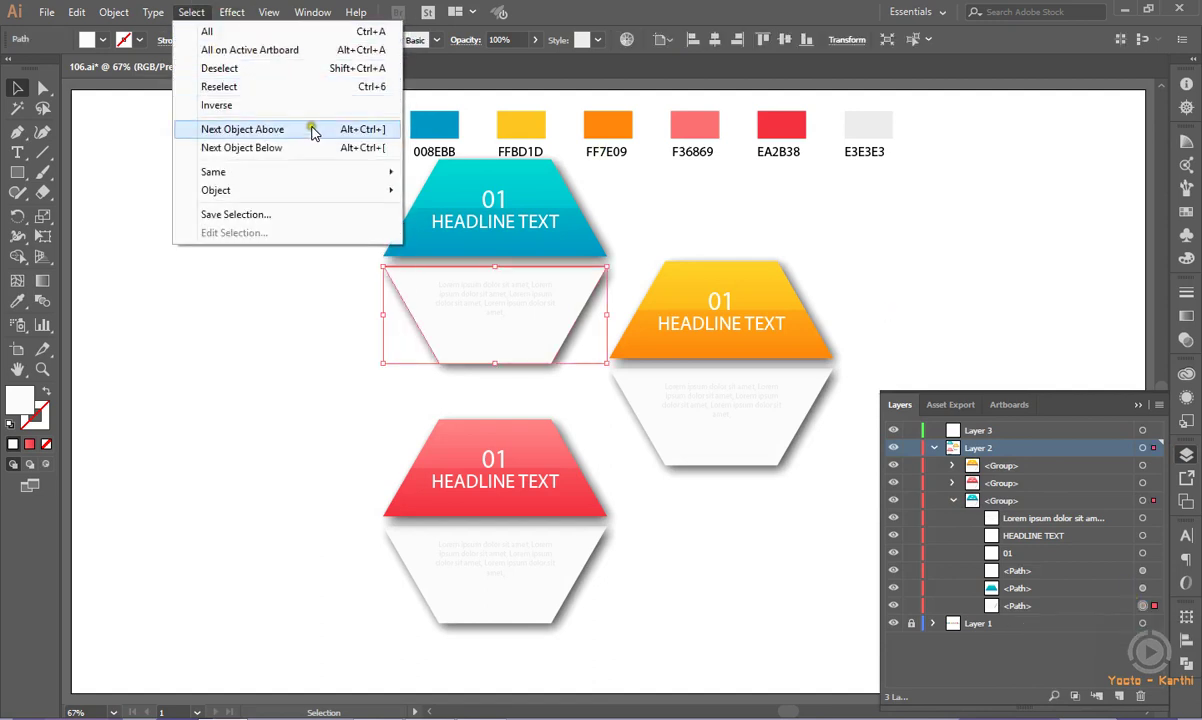
{"action": "left_click", "coordinate": [402, 168]}
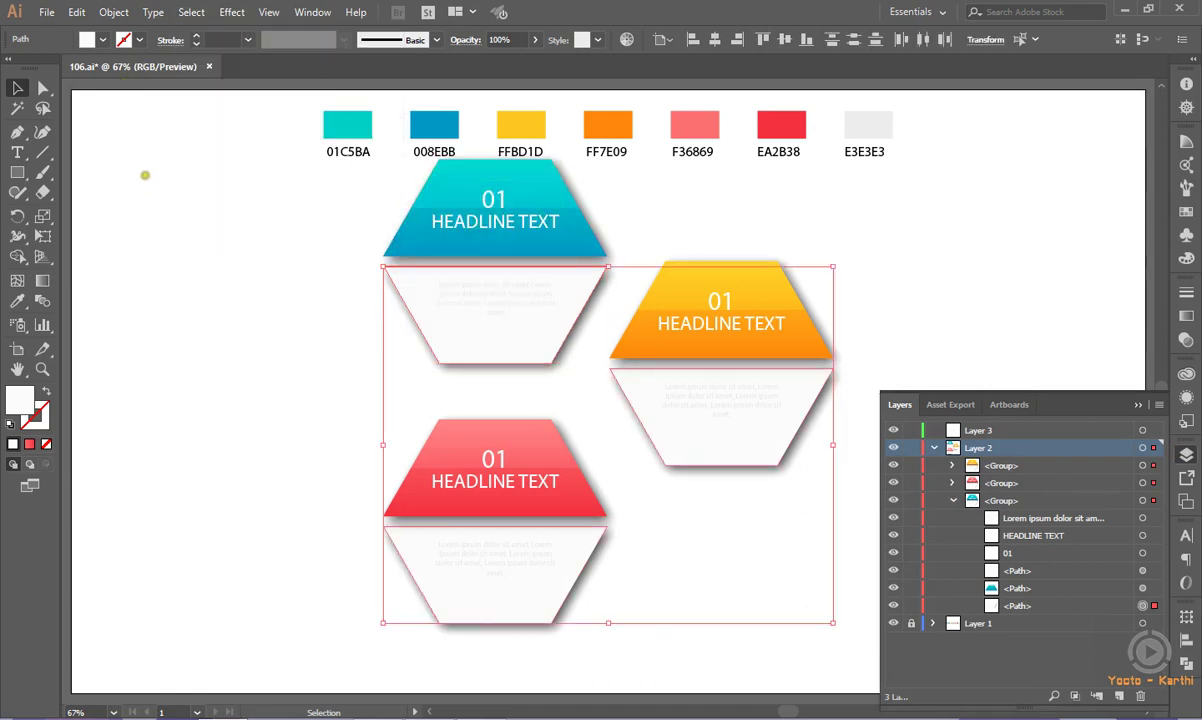
{"action": "left_click", "coordinate": [102, 40]}
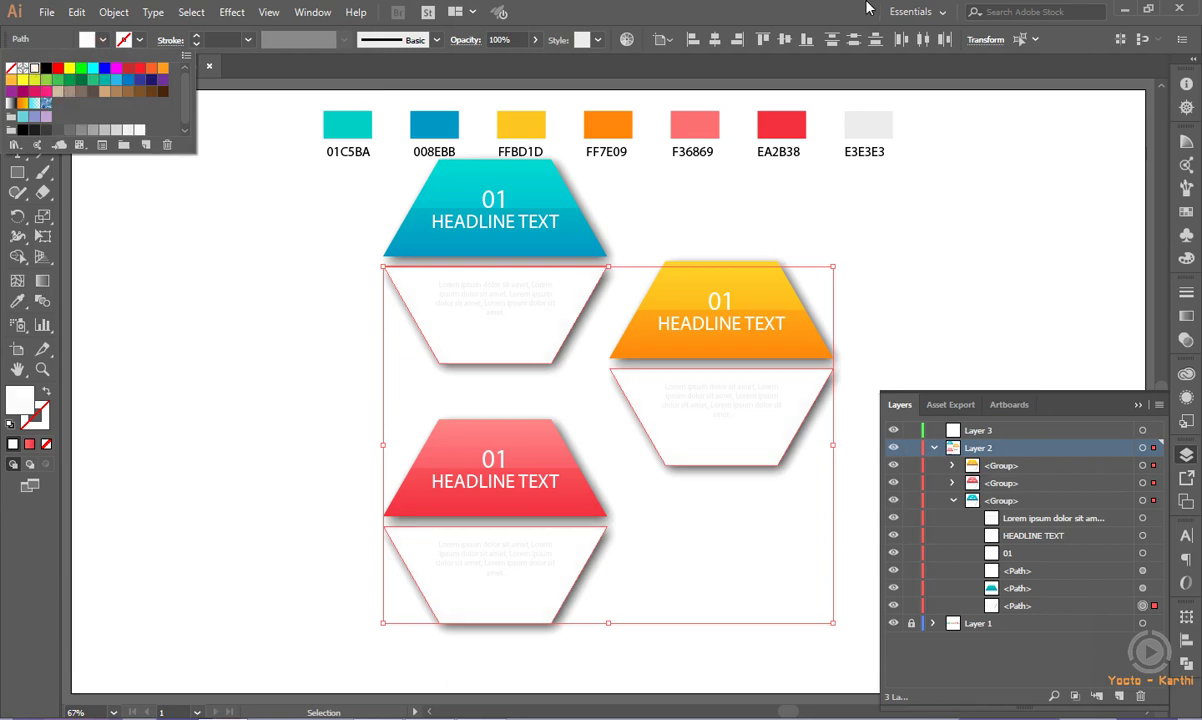
{"action": "left_click", "coordinate": [163, 278]}
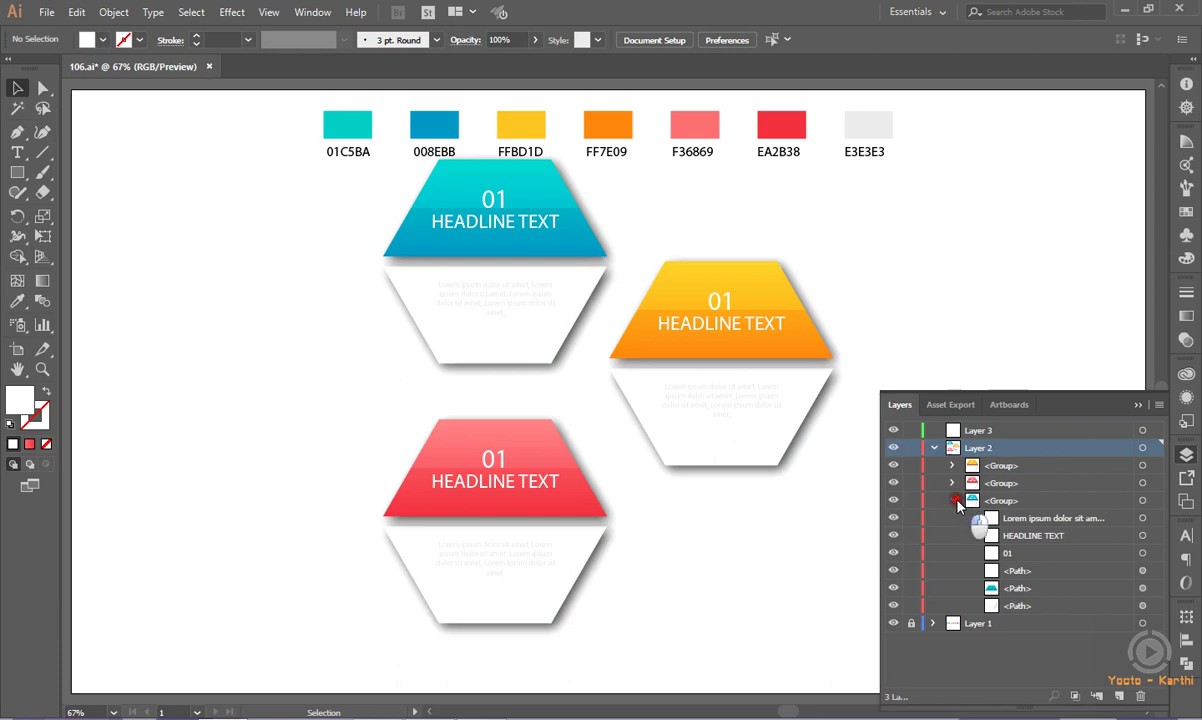
{"action": "left_click", "coordinate": [954, 500]}
{"action": "left_click", "coordinate": [1122, 405]}
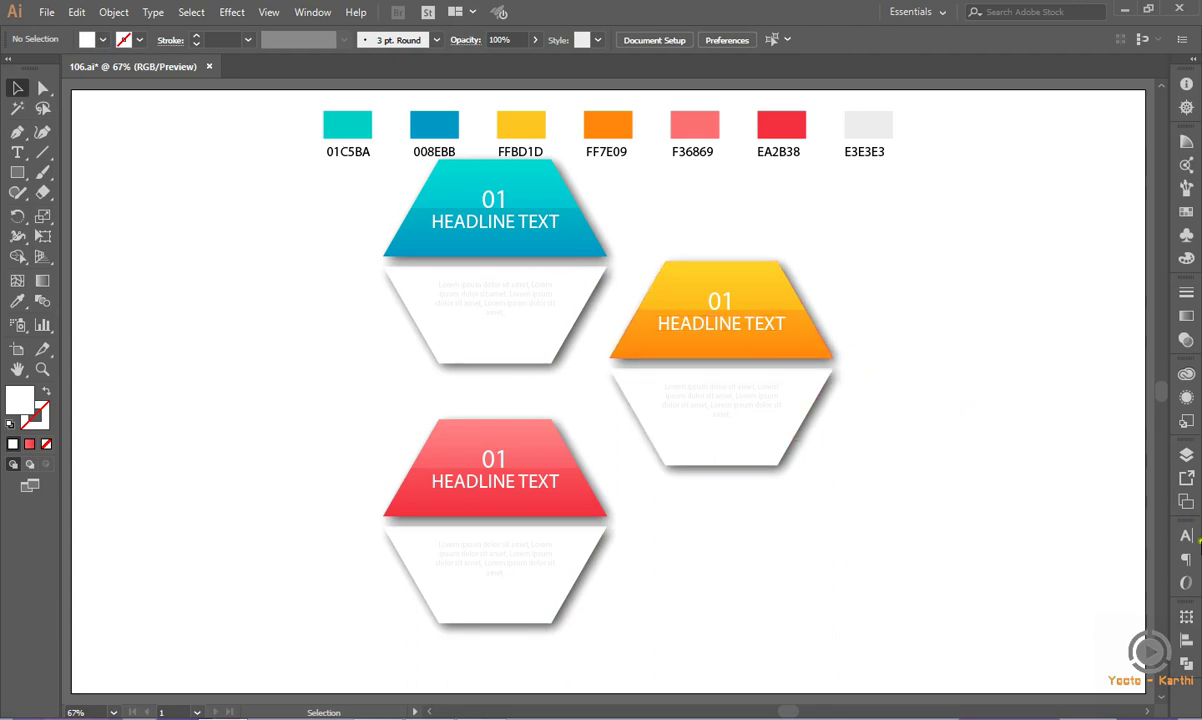
- In the Layers panel, select the blue card's header trapezoid
{"action": "left_click", "coordinate": [1186, 454]}
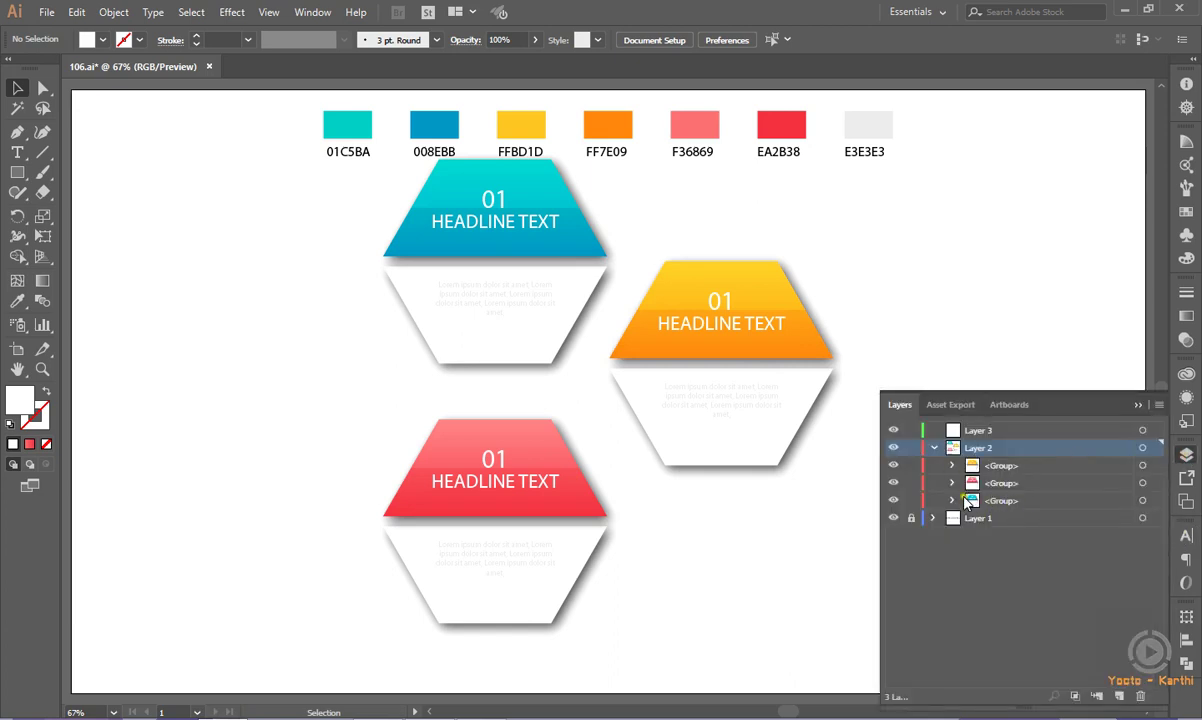
{"action": "left_click", "coordinate": [953, 500]}
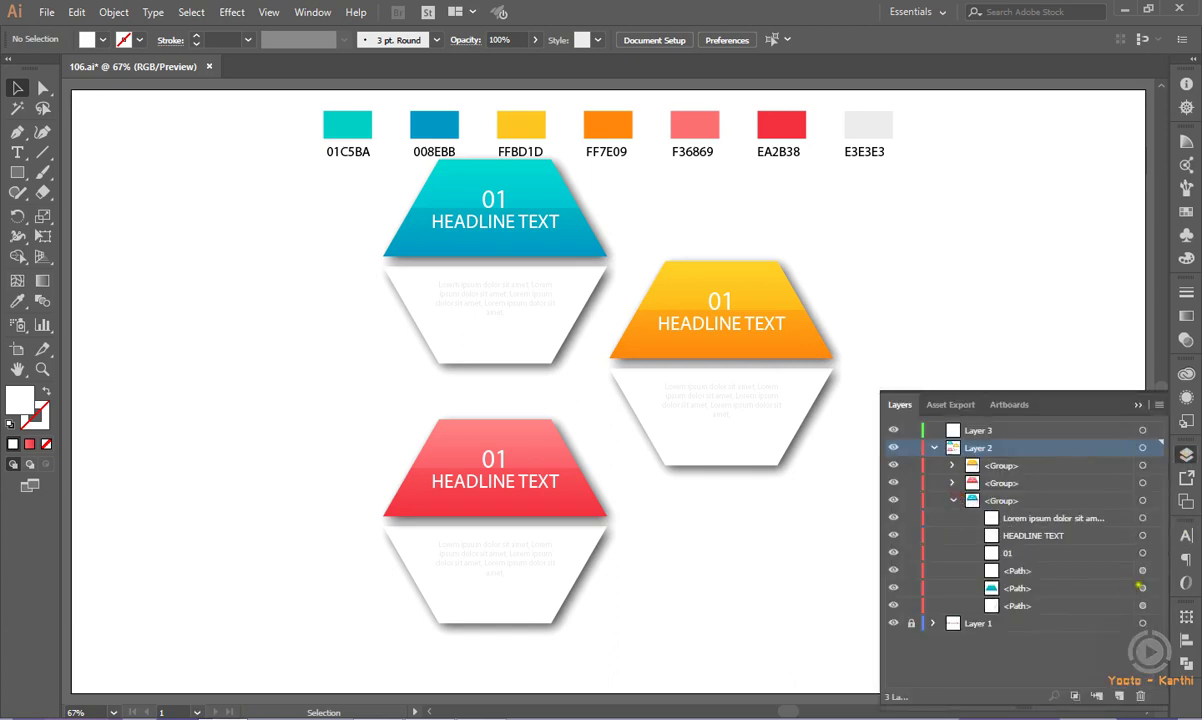
{"action": "left_click", "coordinate": [1143, 589]}
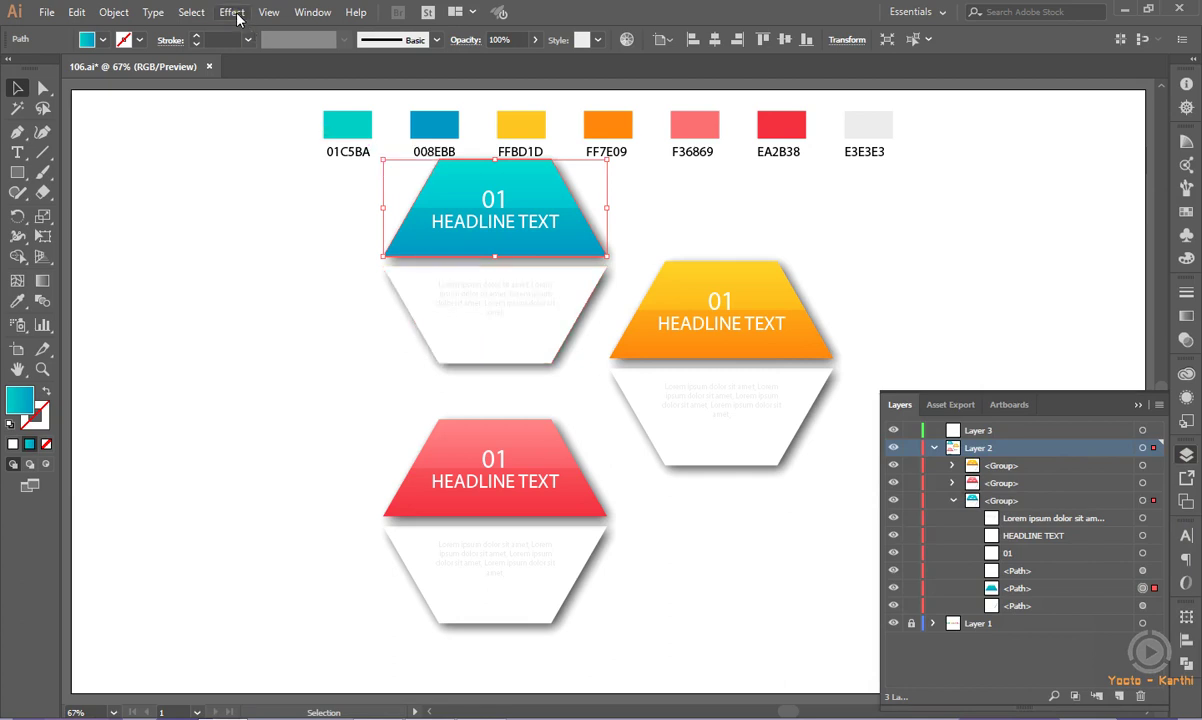
{"action": "left_click", "coordinate": [236, 14]}
{"action": "mouse_move", "coordinate": [191, 12]}
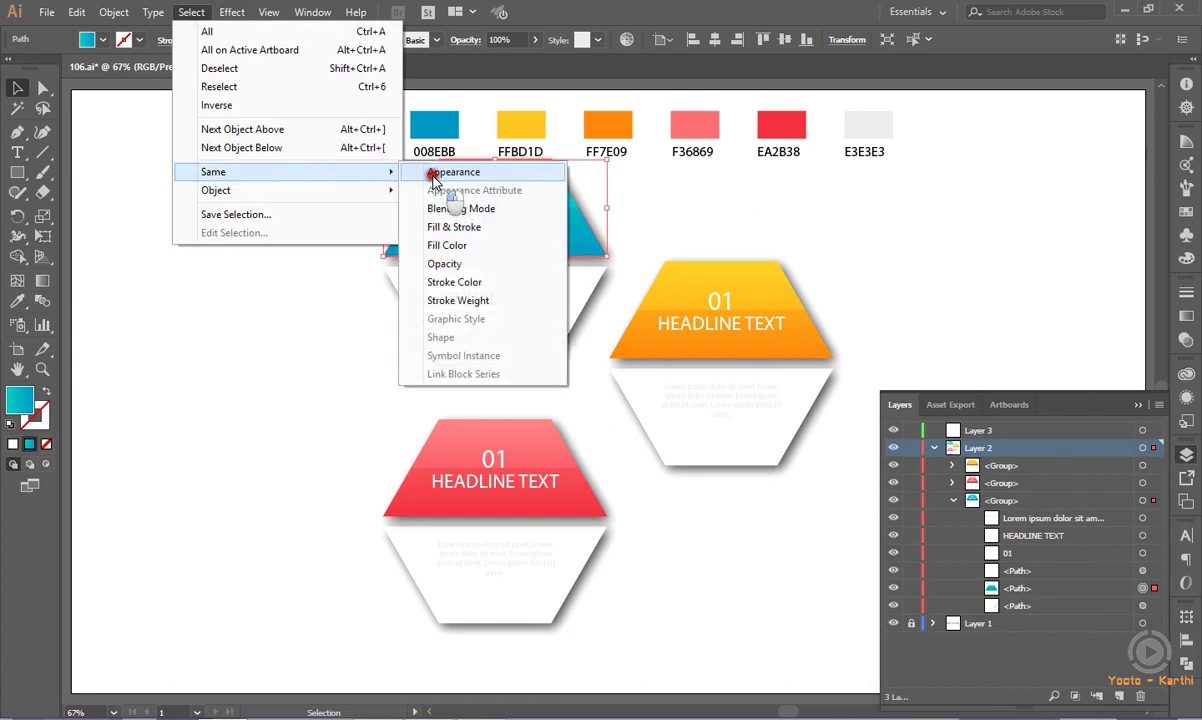
{"action": "left_click", "coordinate": [408, 168]}
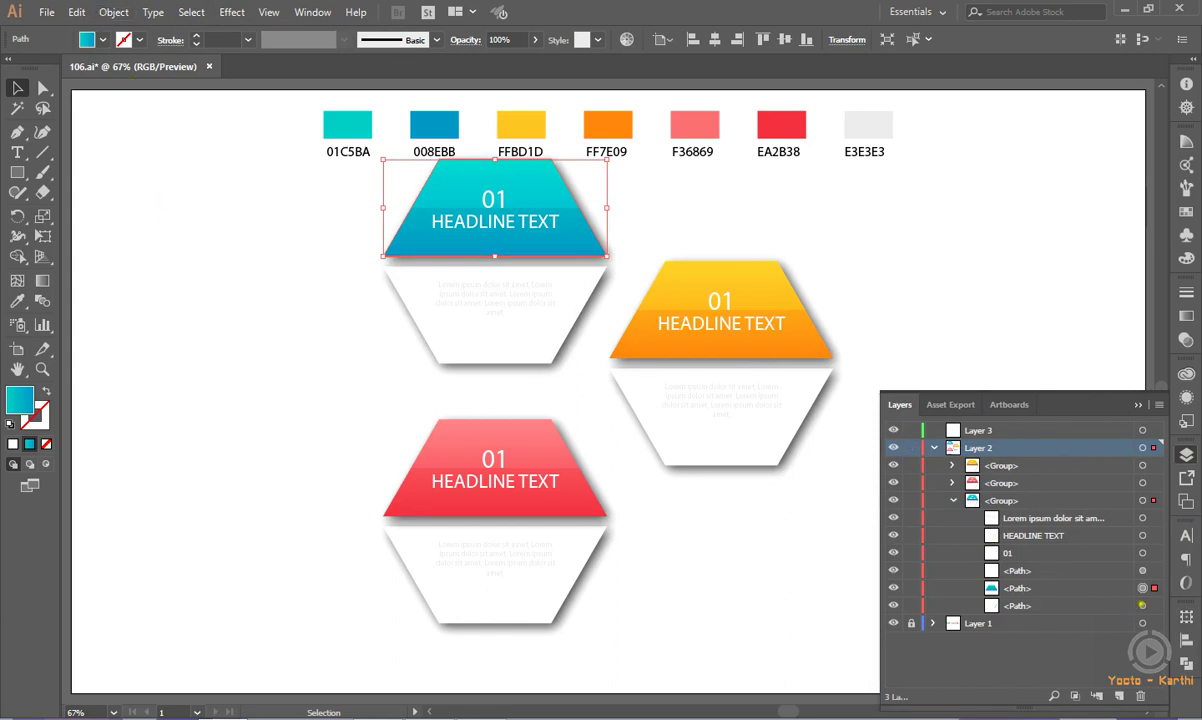
- Add the blue card's white body and the red and yellow cards' headers and bodies to the selection
{"action": "left_click", "coordinate": [1142, 605], "text": "shift"}
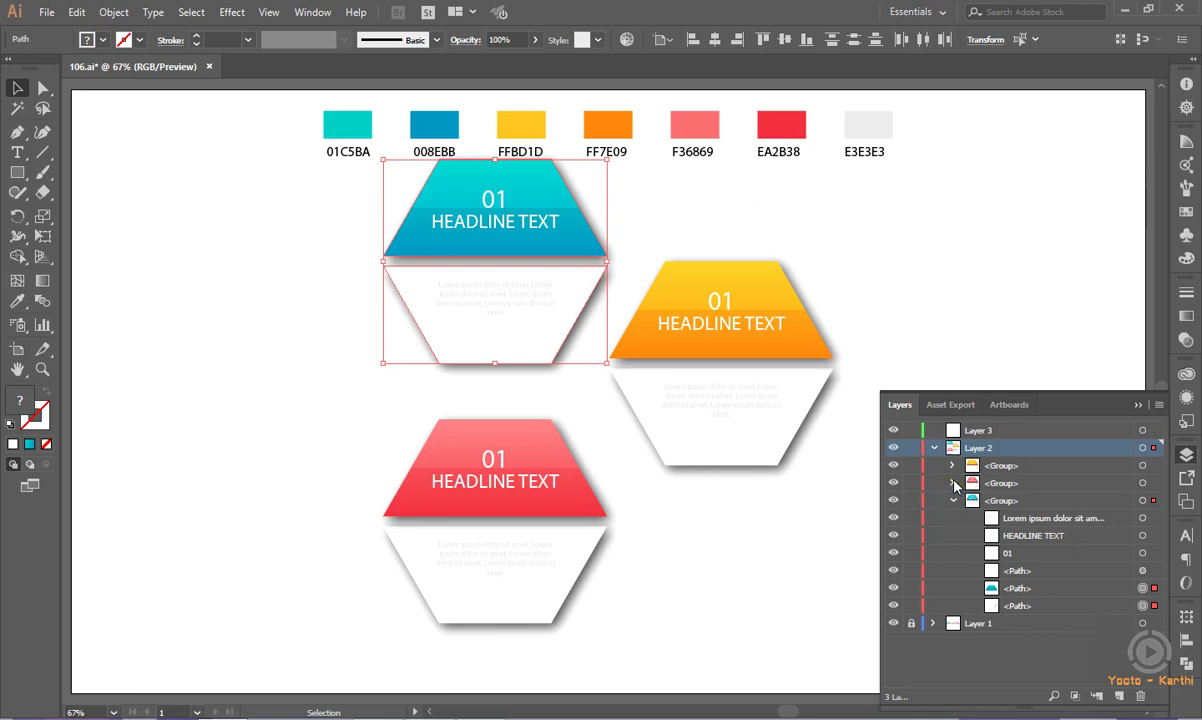
{"action": "left_click", "coordinate": [952, 483]}
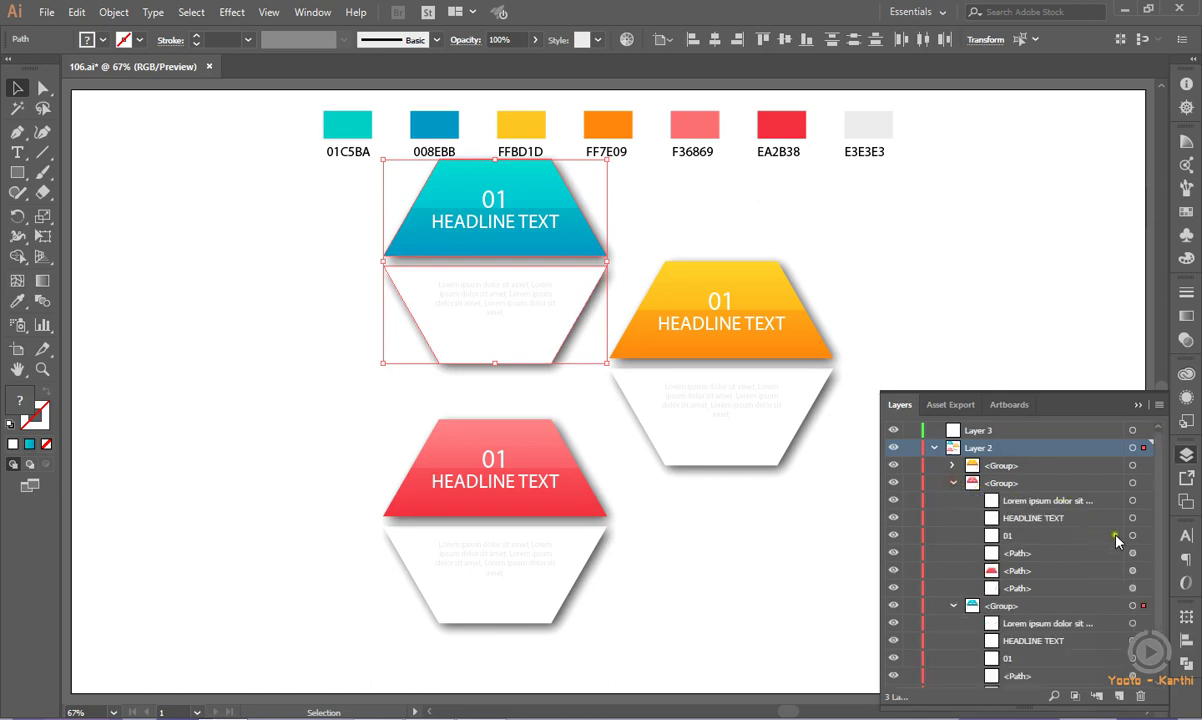
{"action": "left_click", "coordinate": [1133, 570], "text": "shift"}
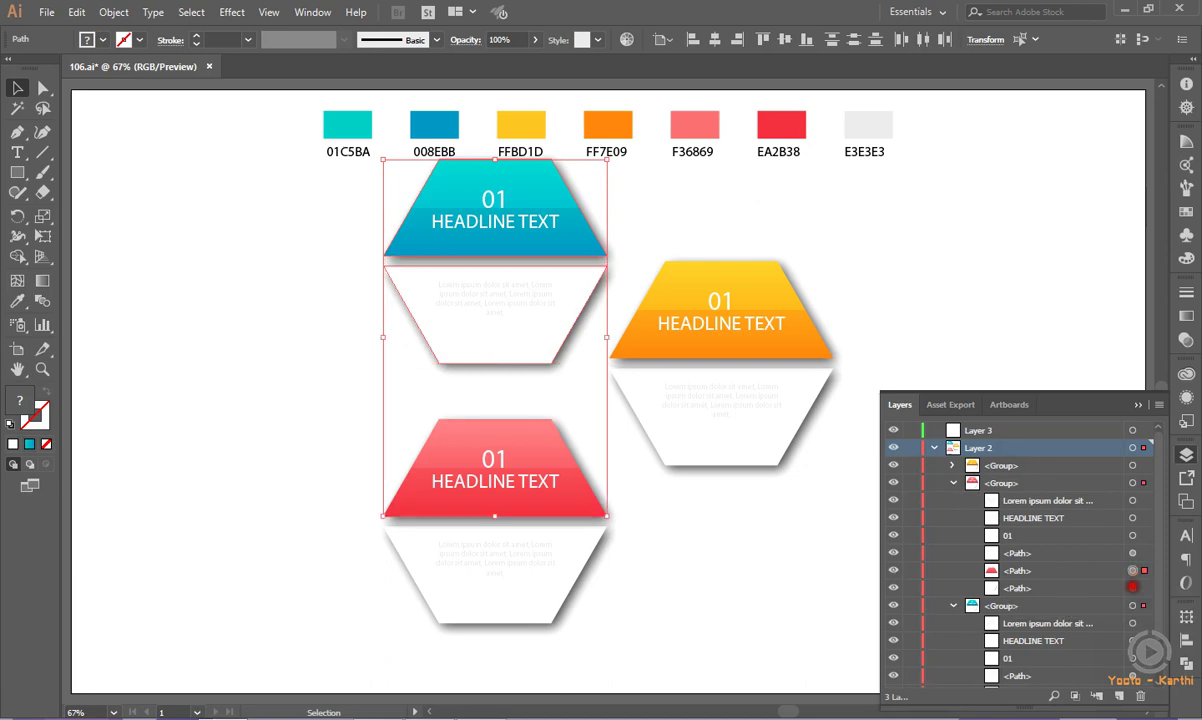
{"action": "left_click", "coordinate": [1133, 588], "text": "shift"}
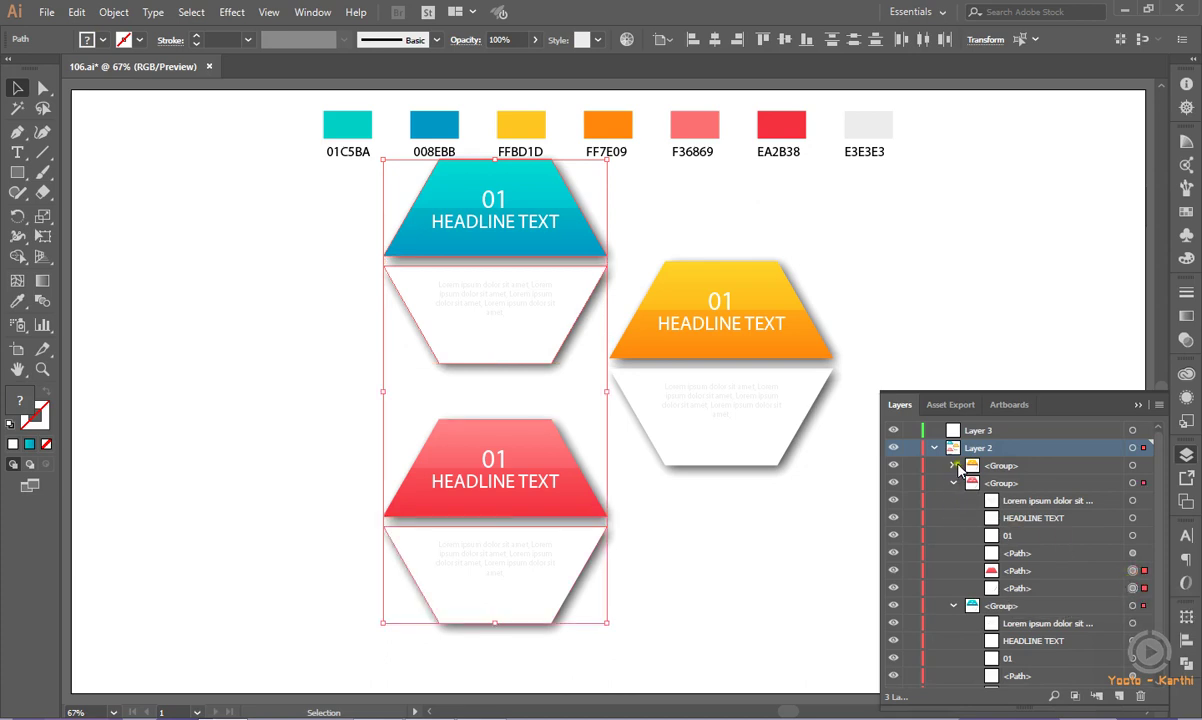
{"action": "left_click", "coordinate": [952, 465]}
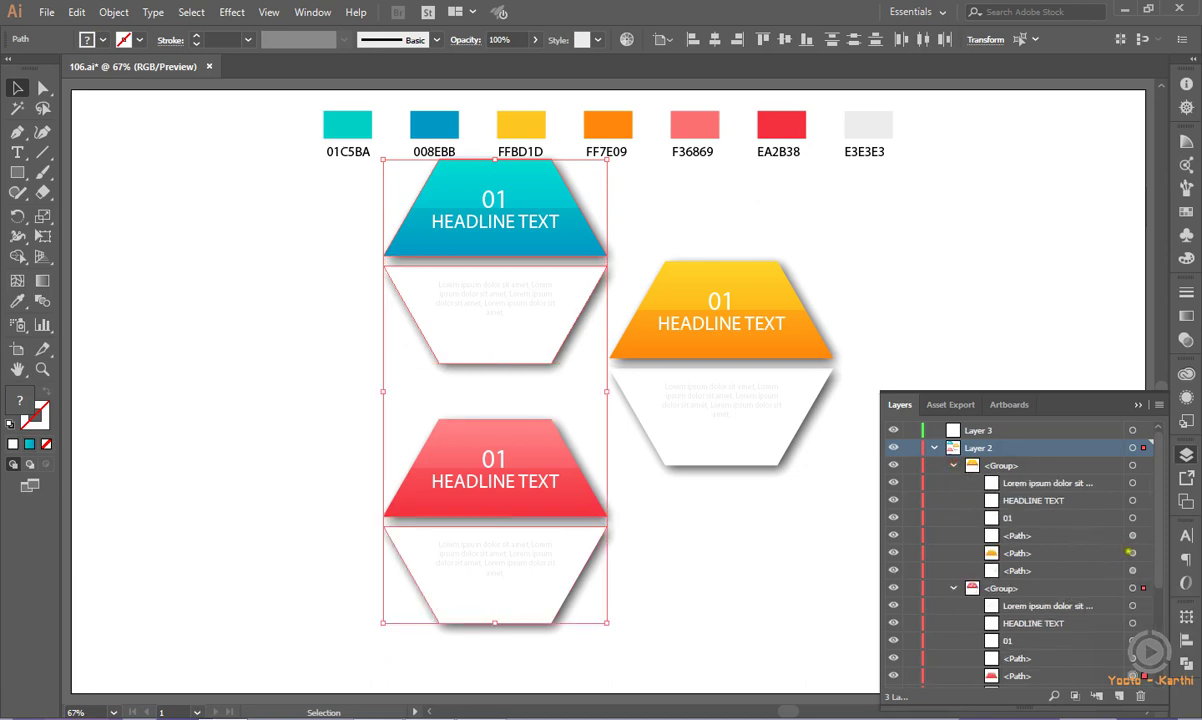
{"action": "left_click", "coordinate": [1133, 553], "text": "shift"}
{"action": "left_click", "coordinate": [1133, 570], "text": "shift"}
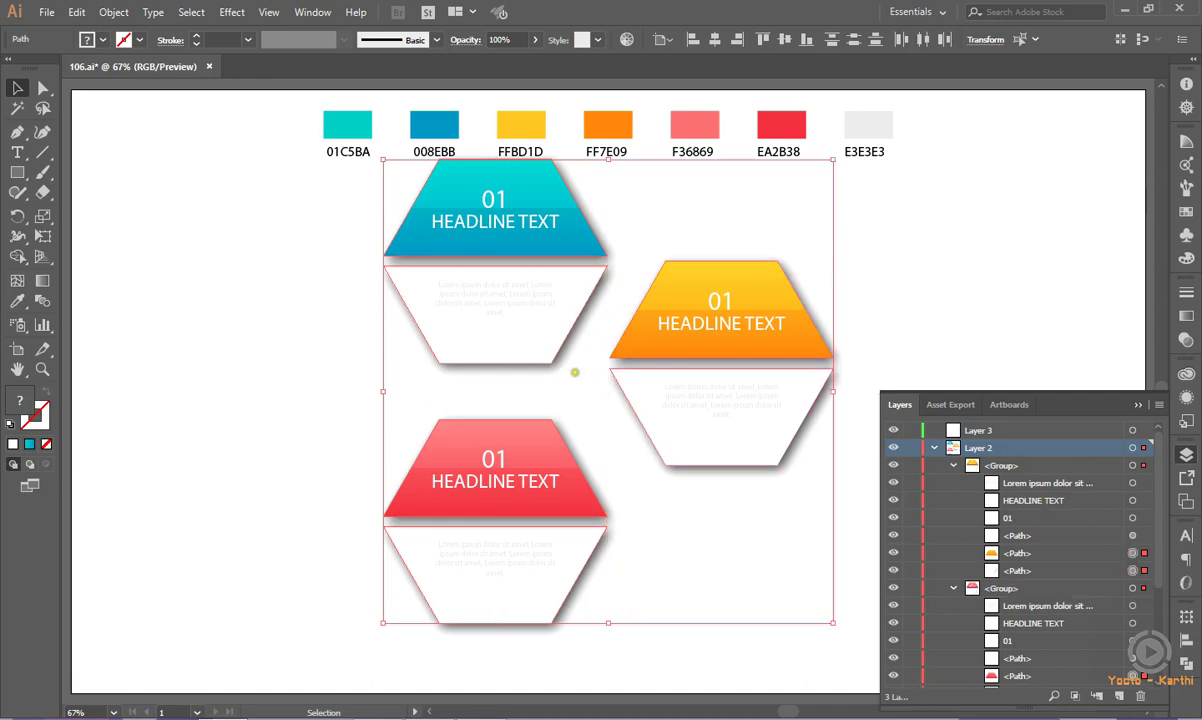
{"action": "left_click", "coordinate": [113, 12]}
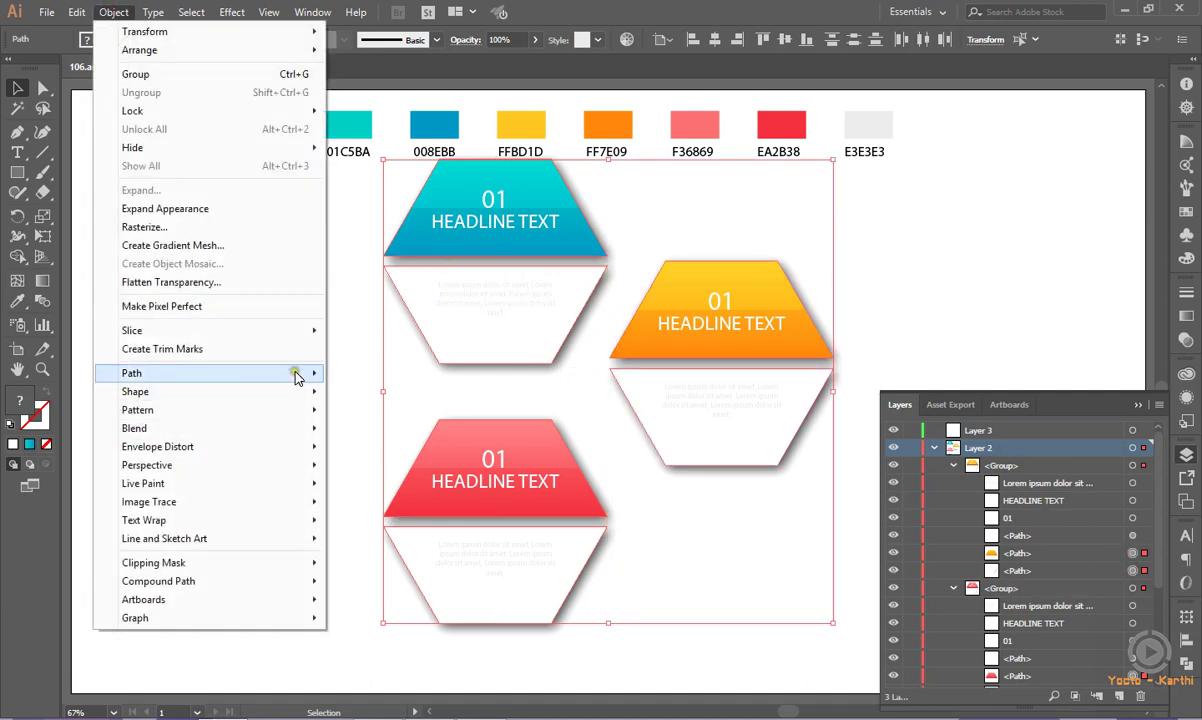
{"action": "mouse_move", "coordinate": [132, 373]}
{"action": "left_click", "coordinate": [352, 436]}
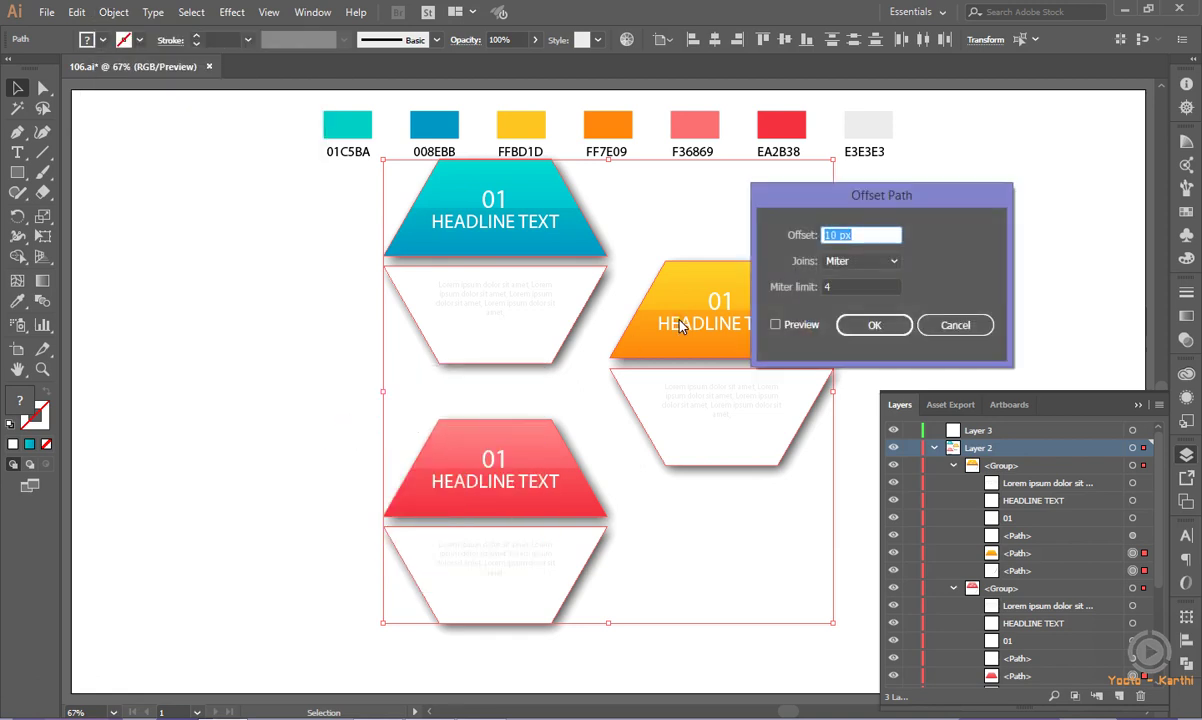
{"action": "left_click", "coordinate": [776, 324]}
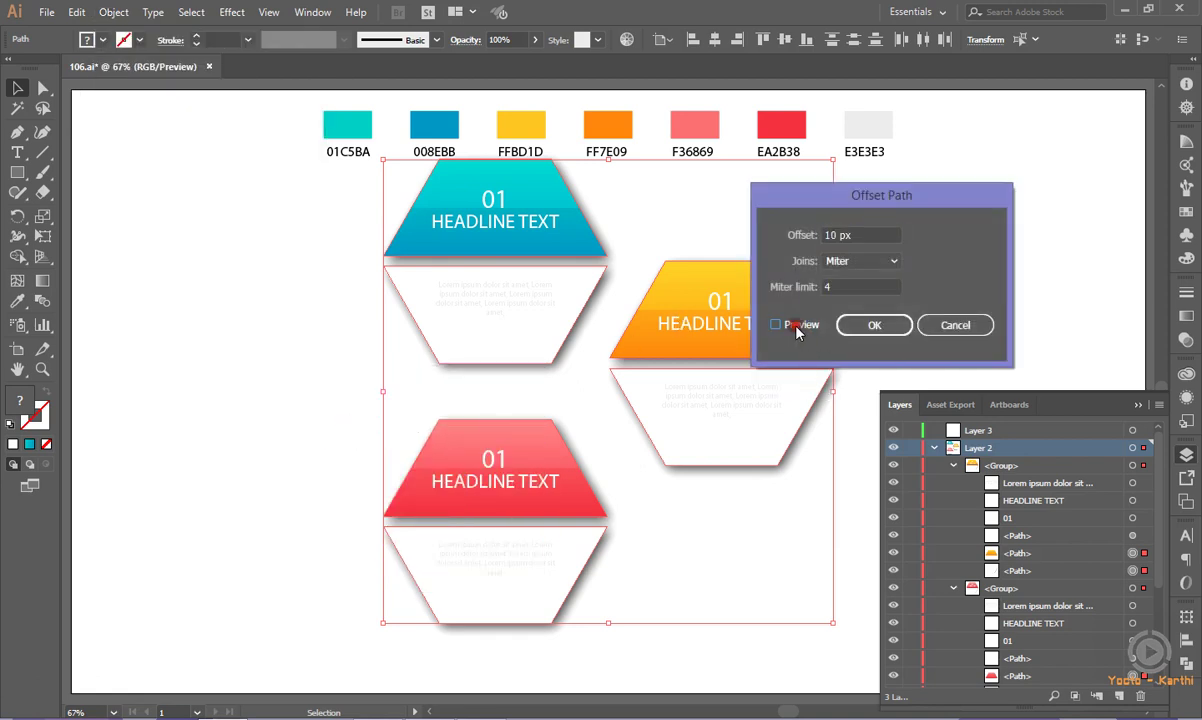
{"action": "left_click", "coordinate": [832, 235]}
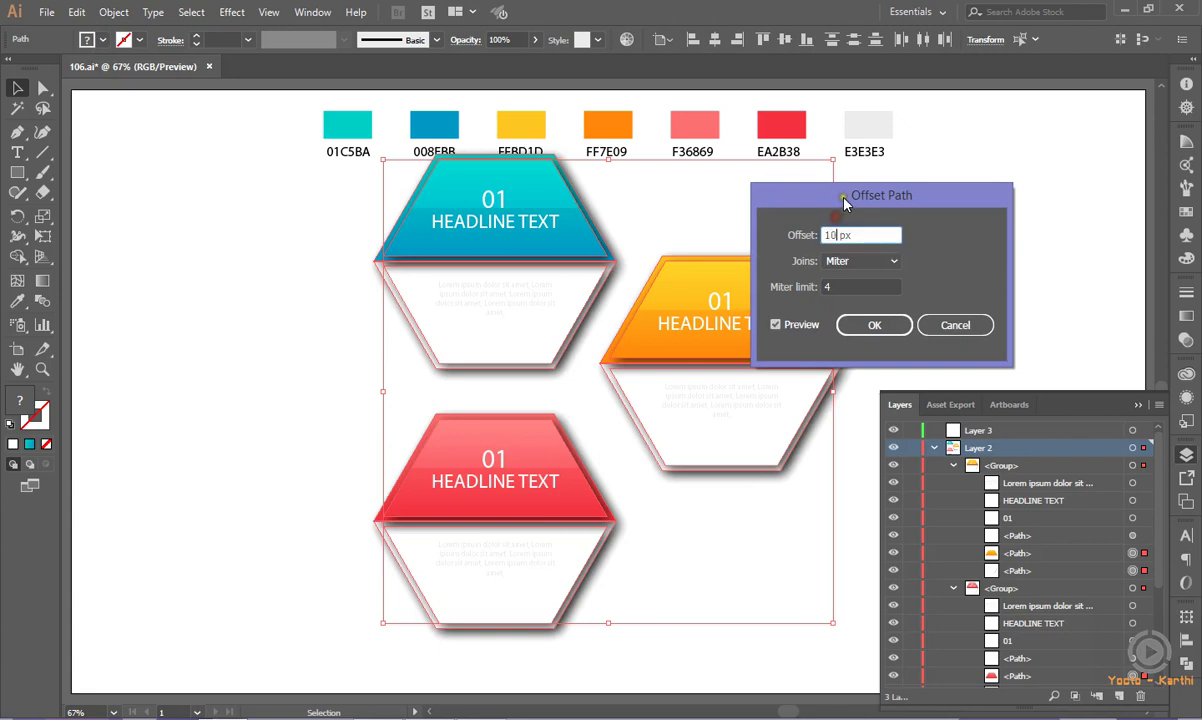
{"action": "key", "text": "Down"}
{"action": "key", "text": "Down"}
{"action": "key", "text": "Down"}
{"action": "key", "text": "Down"}
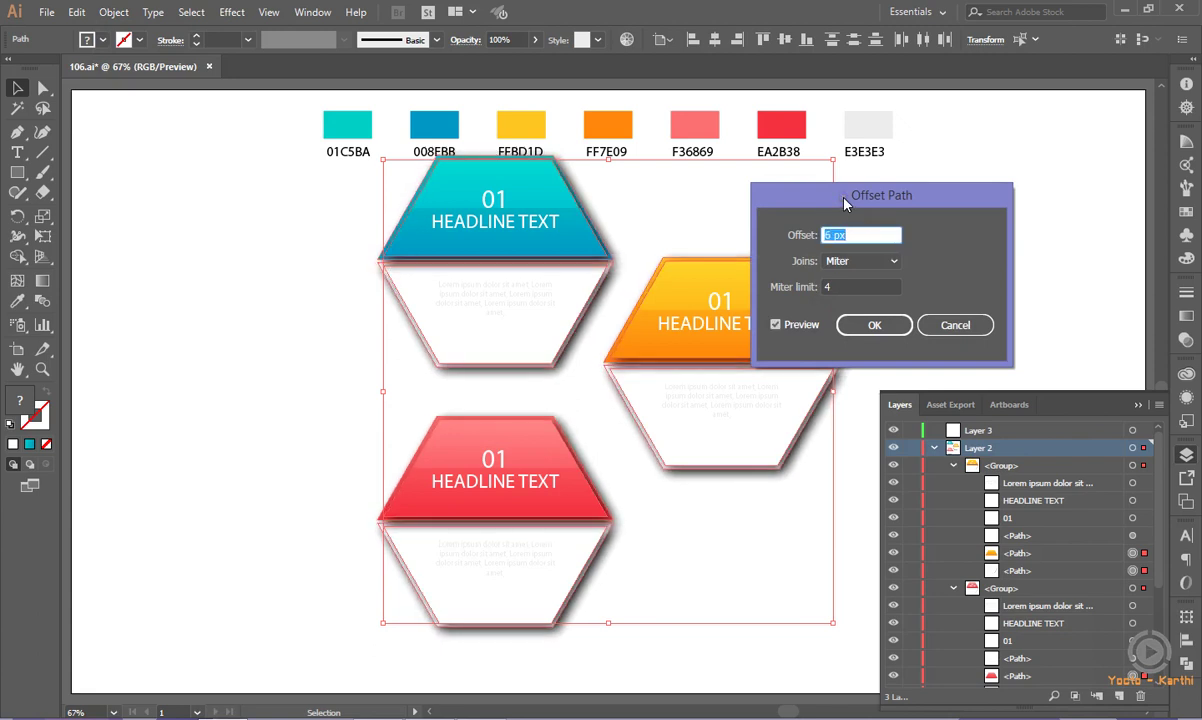
{"action": "key", "text": "Down"}
{"action": "key", "text": "Down"}
{"action": "key", "text": "Down"}
{"action": "key", "text": "Down"}
{"action": "key", "text": "Down"}
{"action": "key", "text": "Down"}
{"action": "key", "text": "Down"}
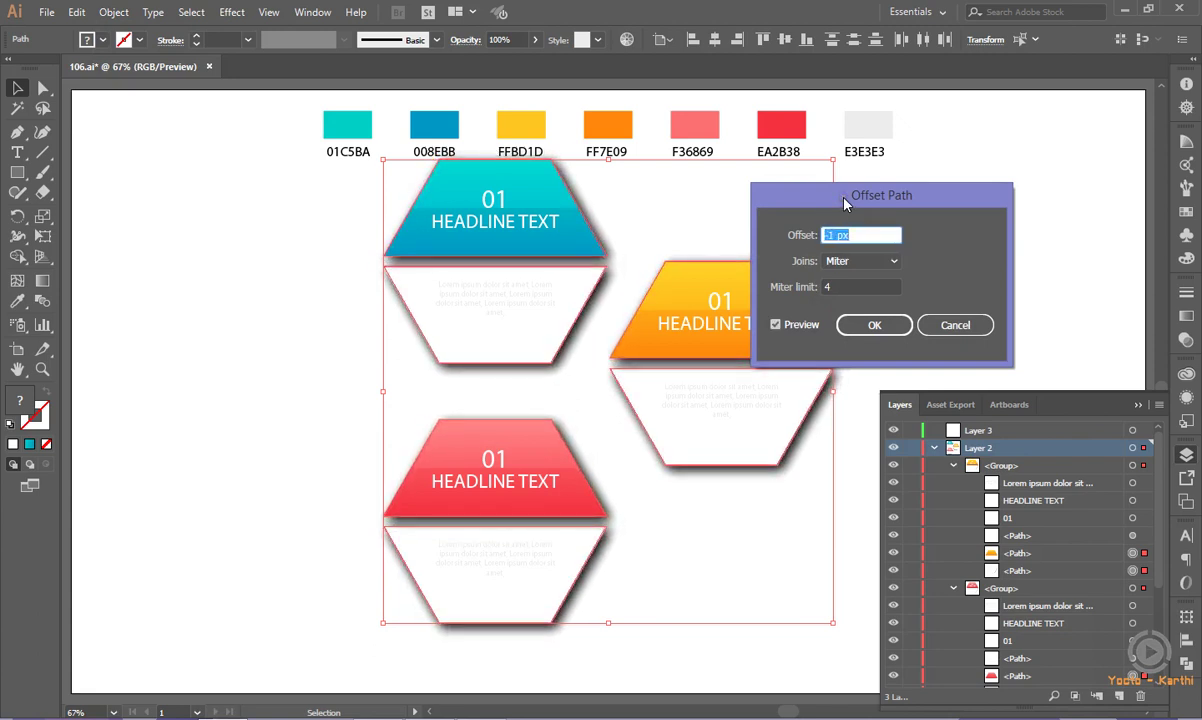
{"action": "key", "text": "Down"}
{"action": "key", "text": "Down"}
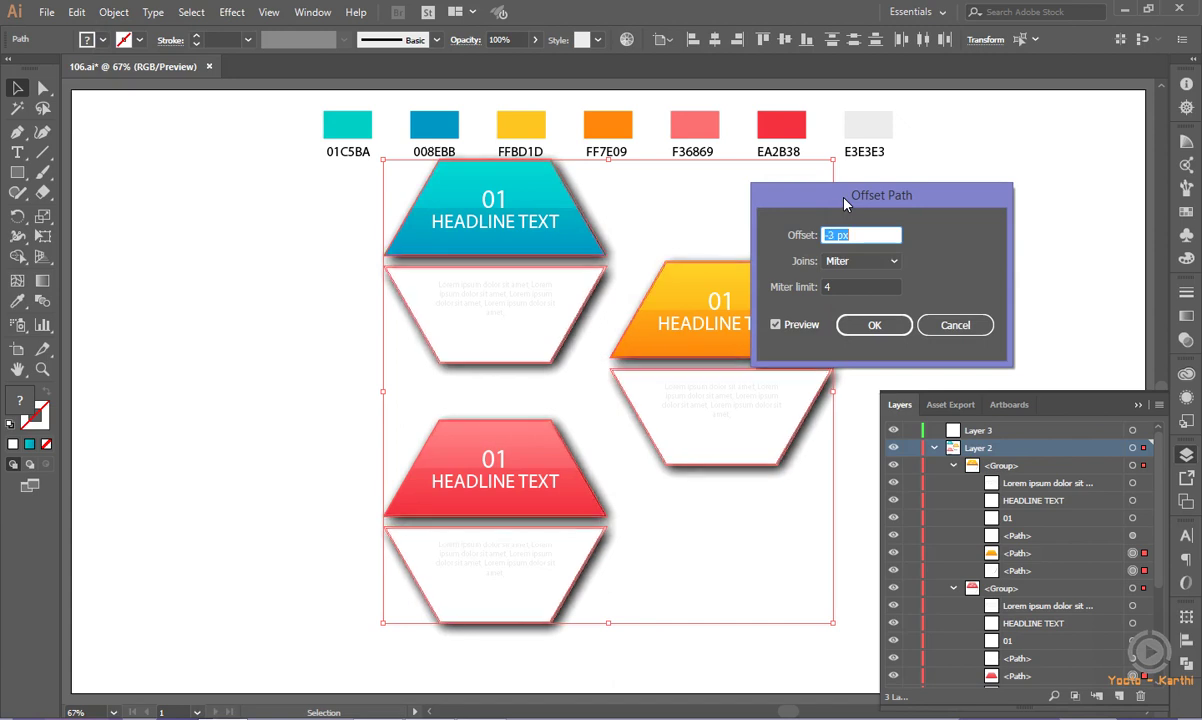
{"action": "key", "text": "Up"}
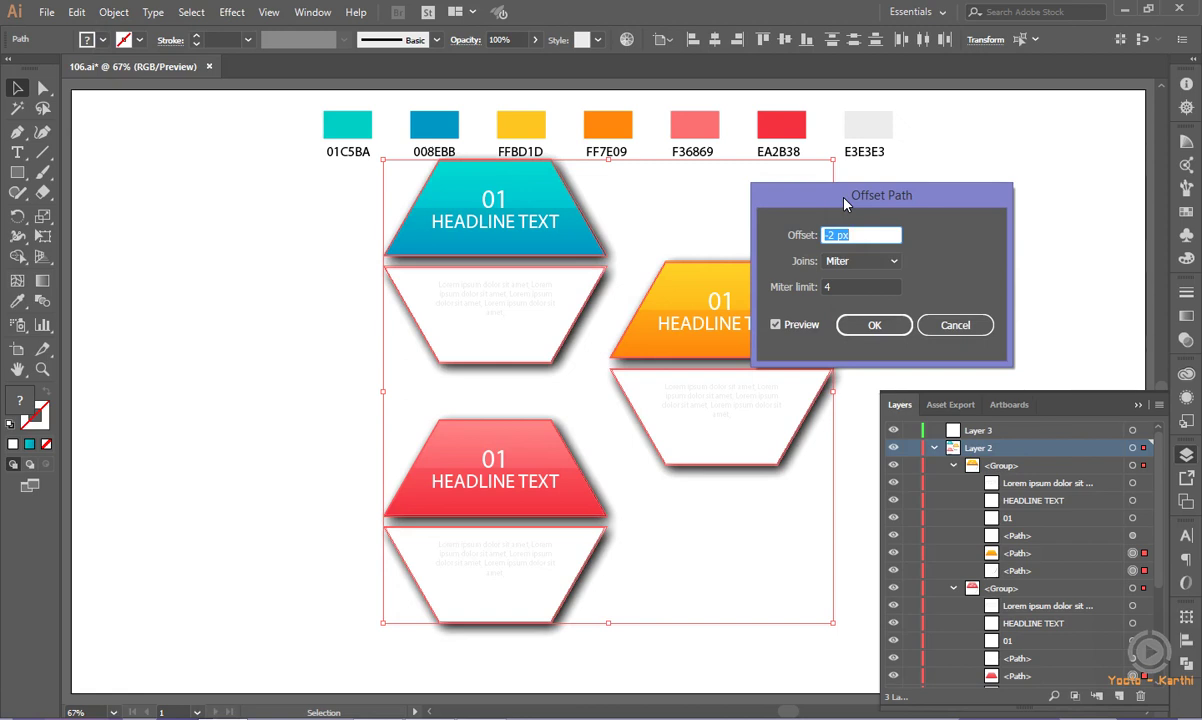
{"action": "key", "text": "Return"}
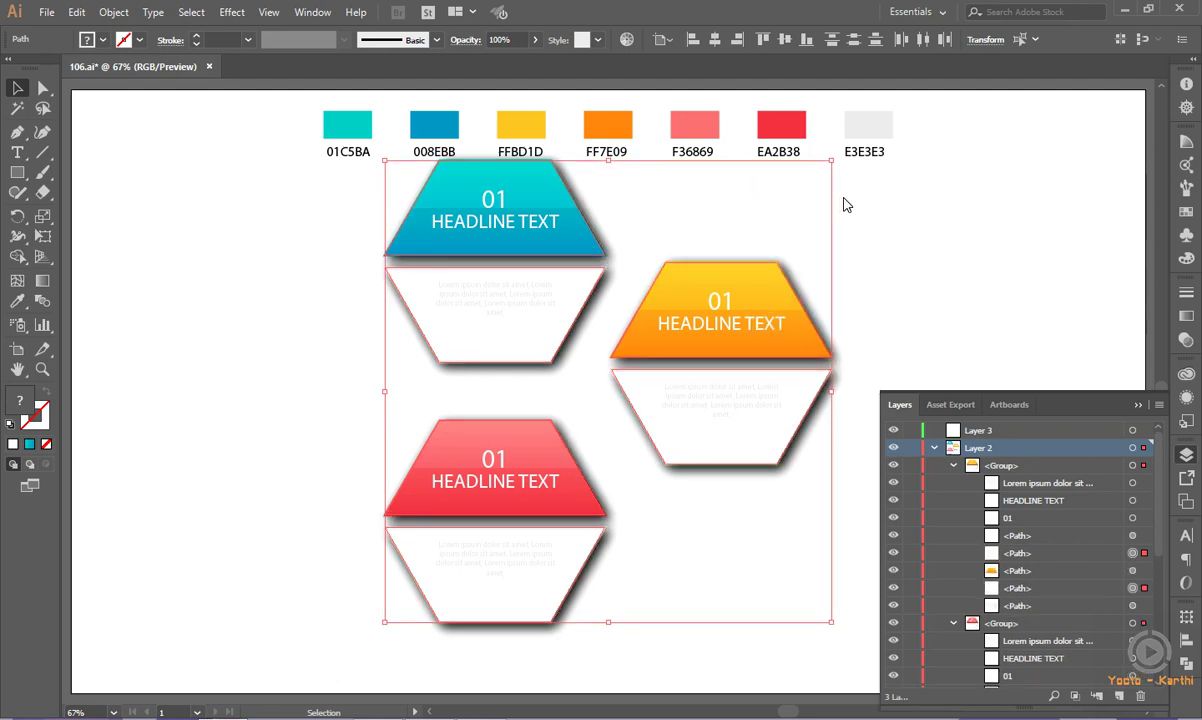
{"action": "left_click", "coordinate": [99, 40]}
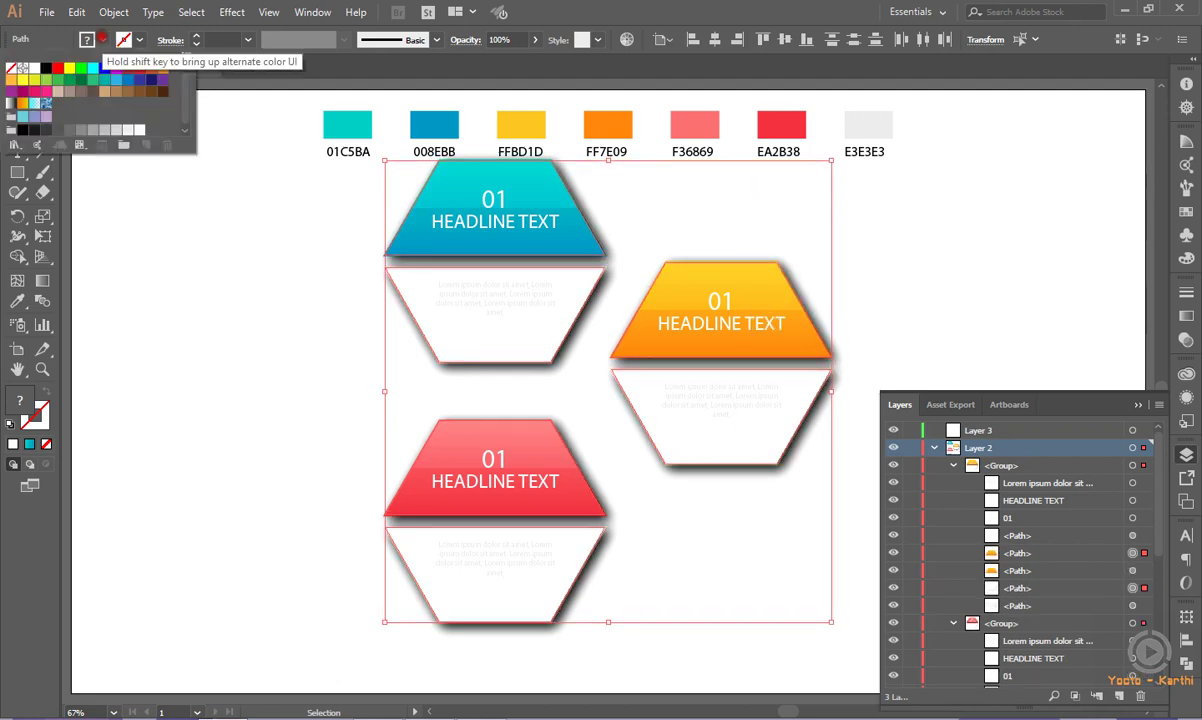
{"action": "left_click", "coordinate": [33, 68]}
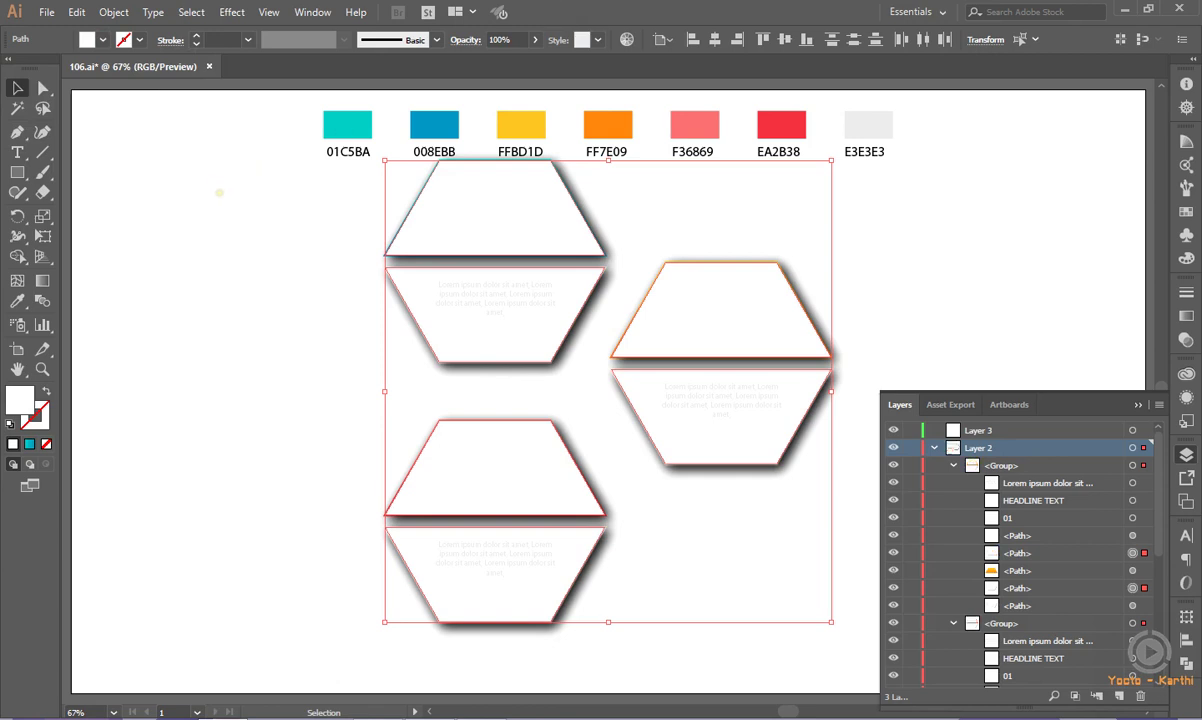
{"action": "left_click", "coordinate": [220, 190]}
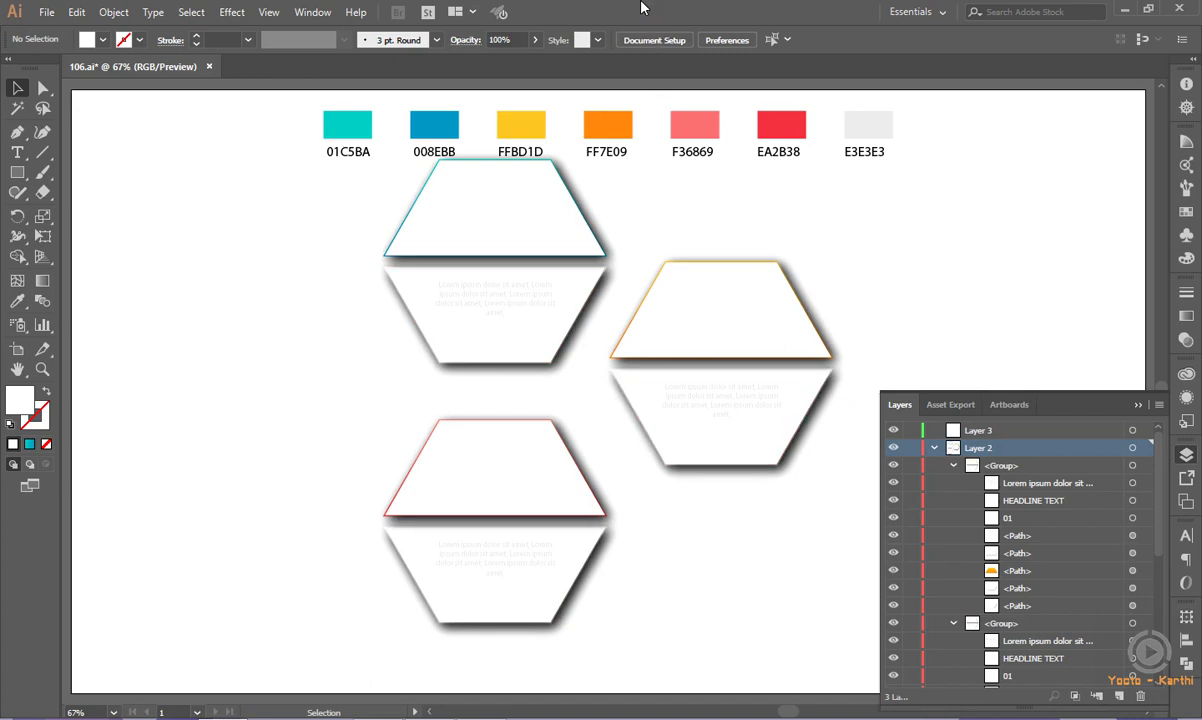
{"action": "key", "text": "ctrl+z"}
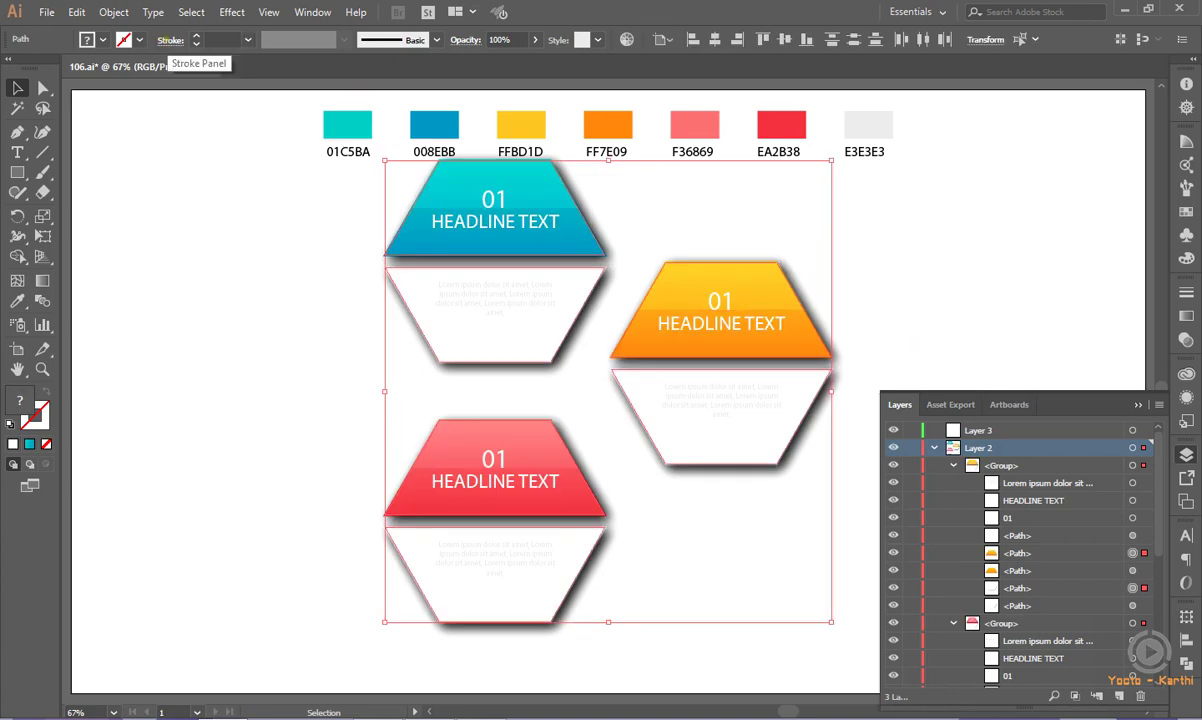
- Apply a 2 px Offset Path to the selected card shapes
{"action": "left_click", "coordinate": [113, 12]}
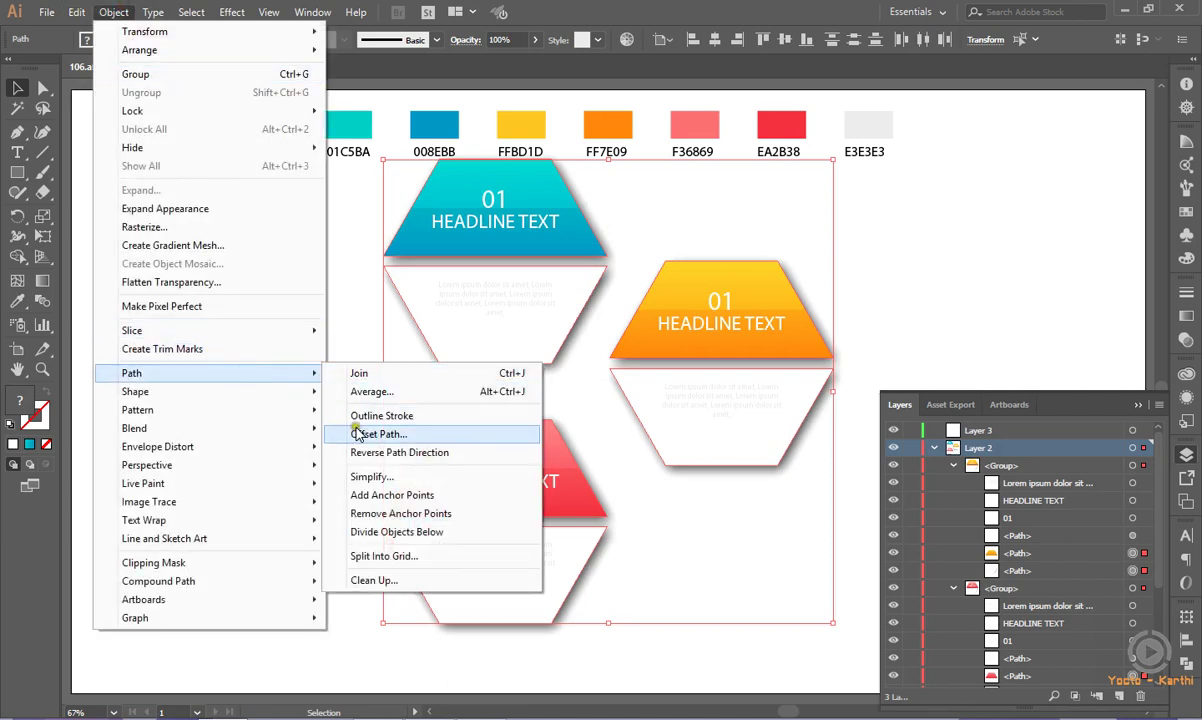
{"action": "left_click", "coordinate": [358, 436]}
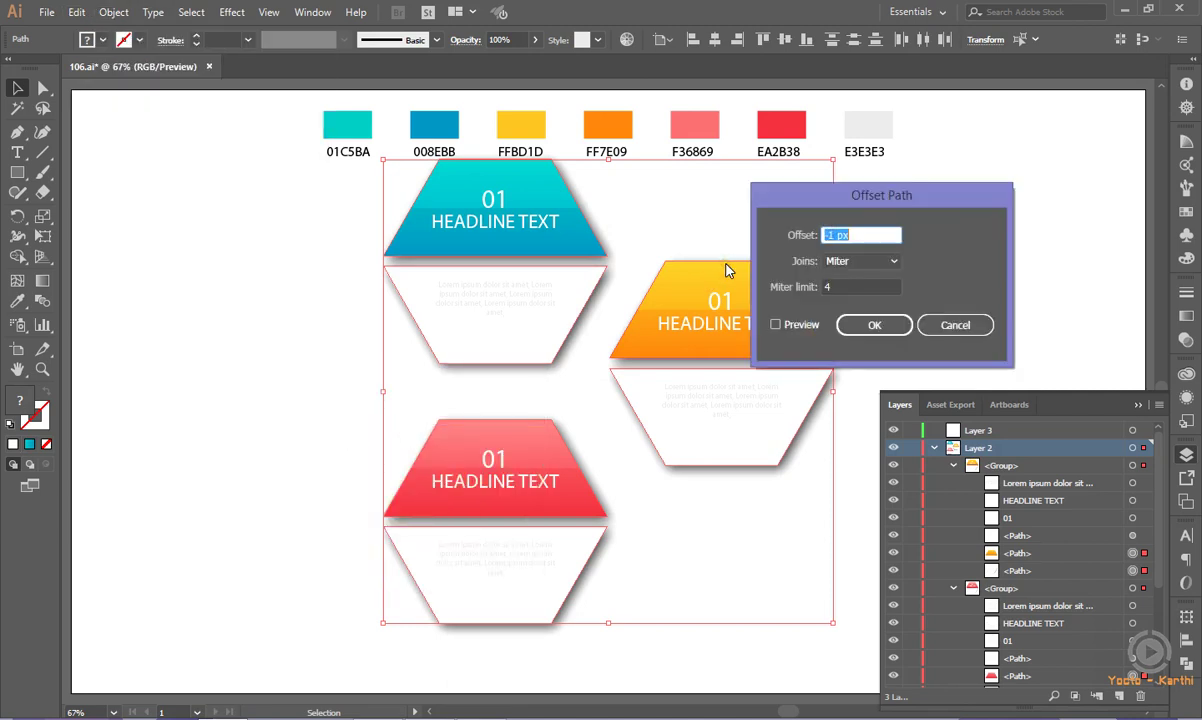
{"action": "key", "text": "Up"}
{"action": "key", "text": "Up"}
{"action": "left_click", "coordinate": [776, 325]}
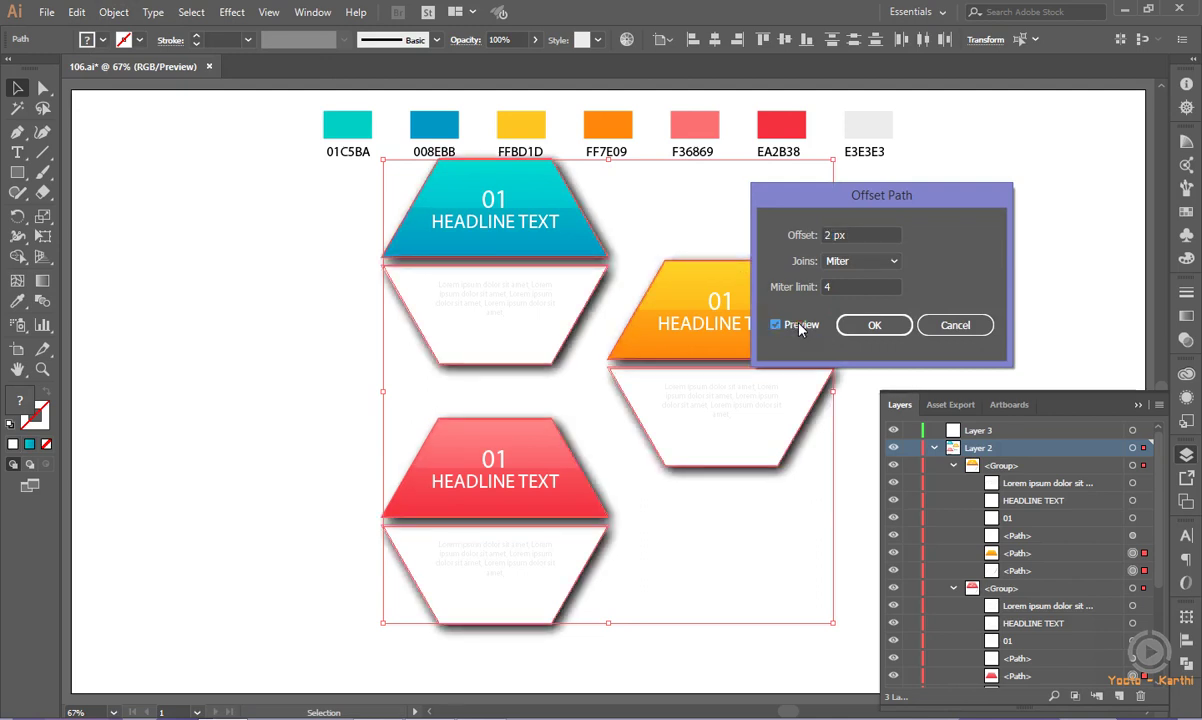
{"action": "left_click", "coordinate": [878, 328]}
{"action": "left_click", "coordinate": [878, 327]}
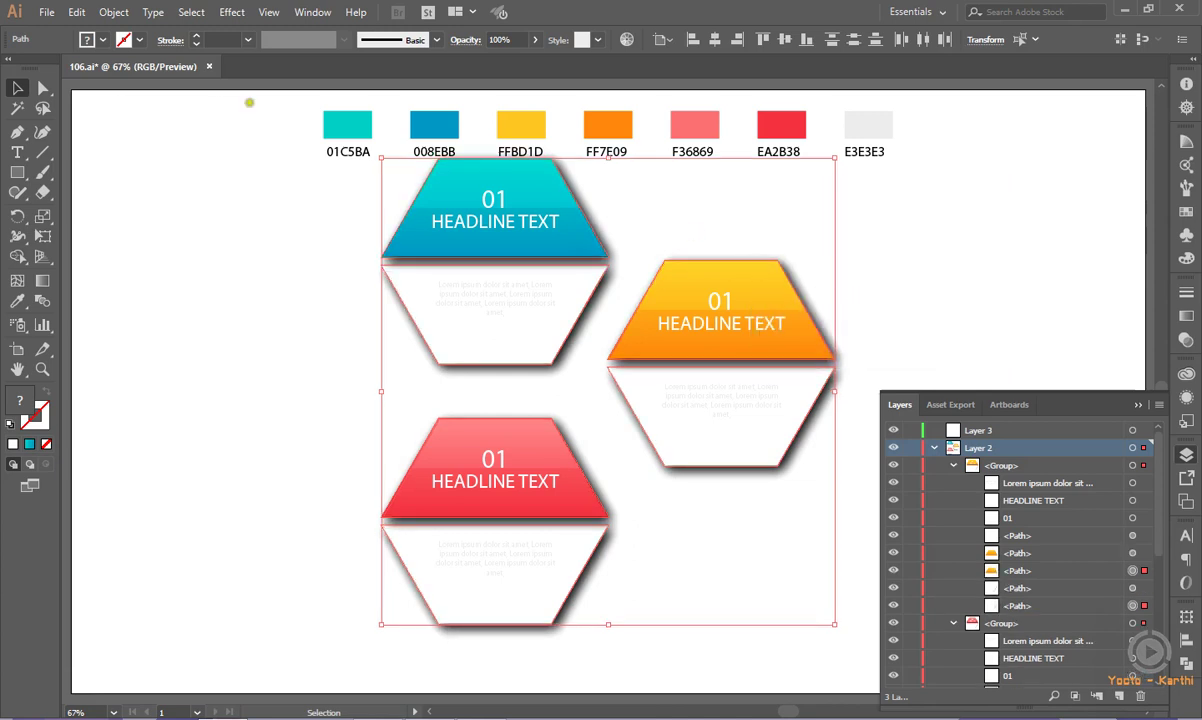
- Fill the selected lower hexagon halves with White, then deselect
{"action": "left_click", "coordinate": [101, 40]}
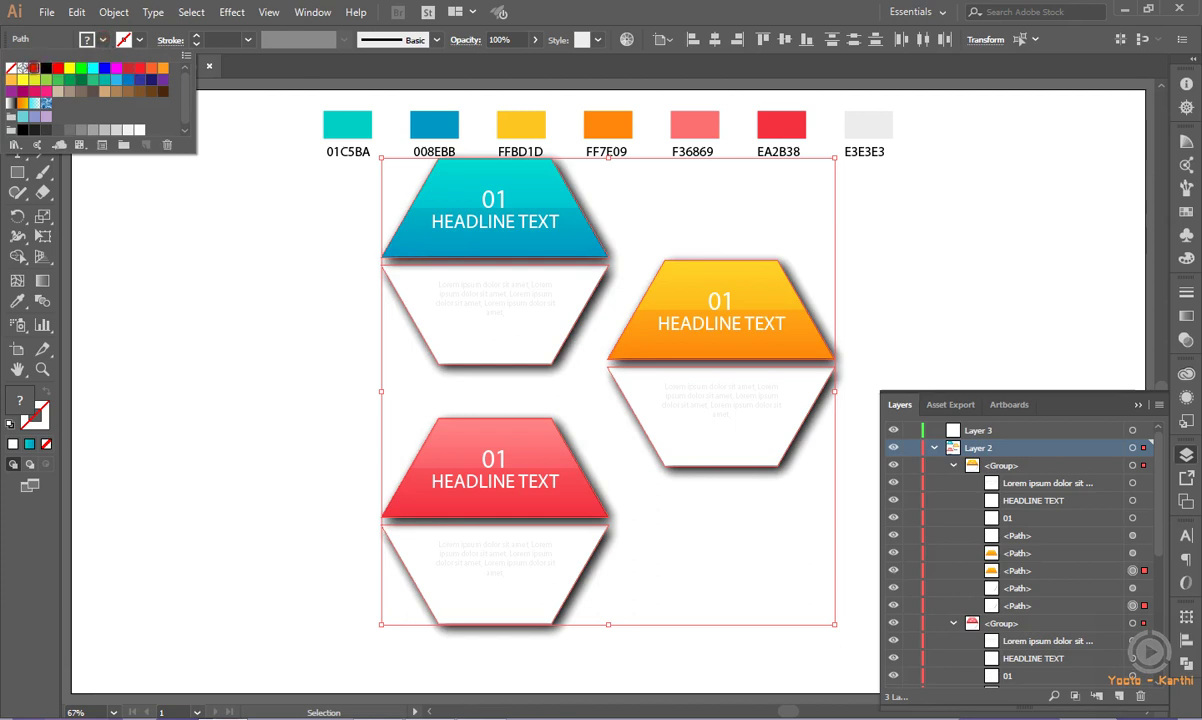
{"action": "left_click", "coordinate": [34, 68]}
{"action": "left_click", "coordinate": [198, 279]}
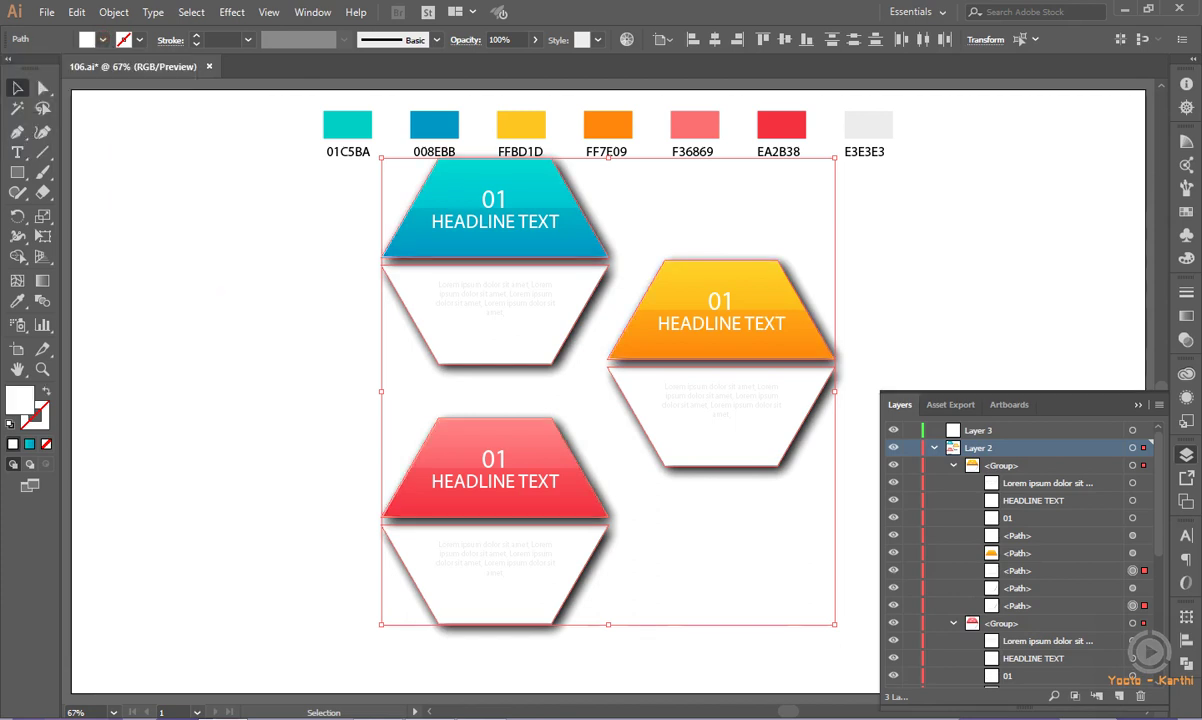
{"action": "left_click", "coordinate": [209, 290]}
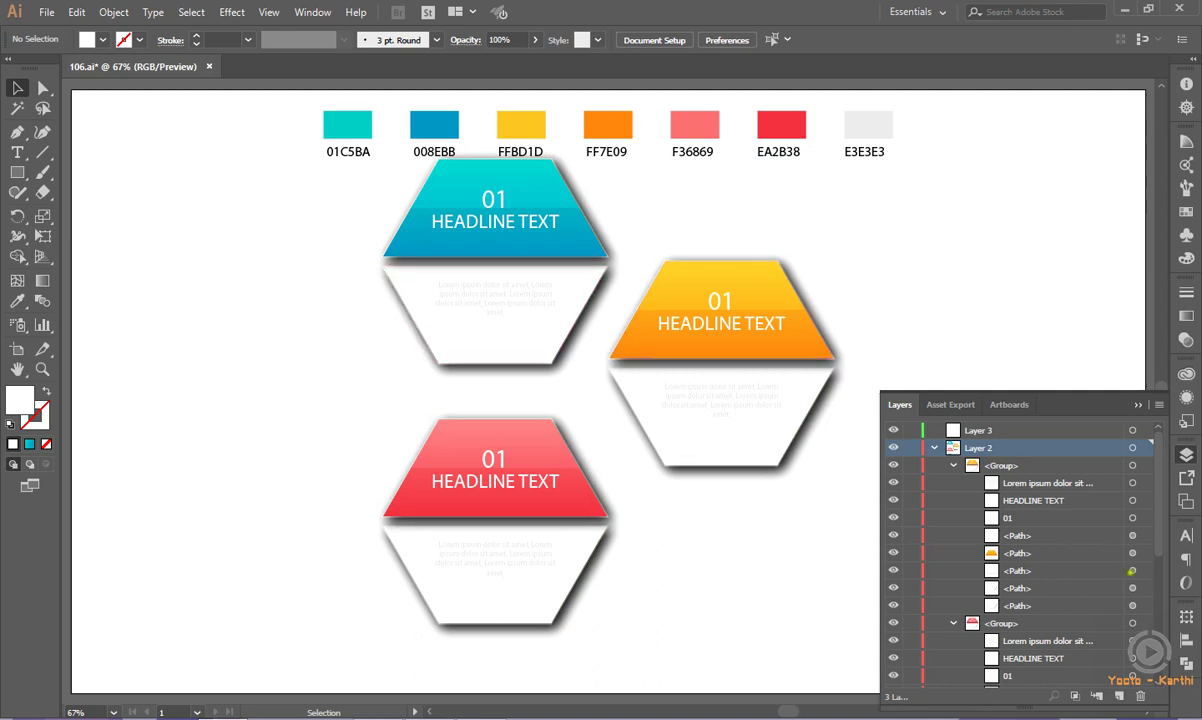
- Select the orange, red and teal cards' white hexagon panels together via the Layers panel
{"action": "left_click", "coordinate": [1132, 570]}
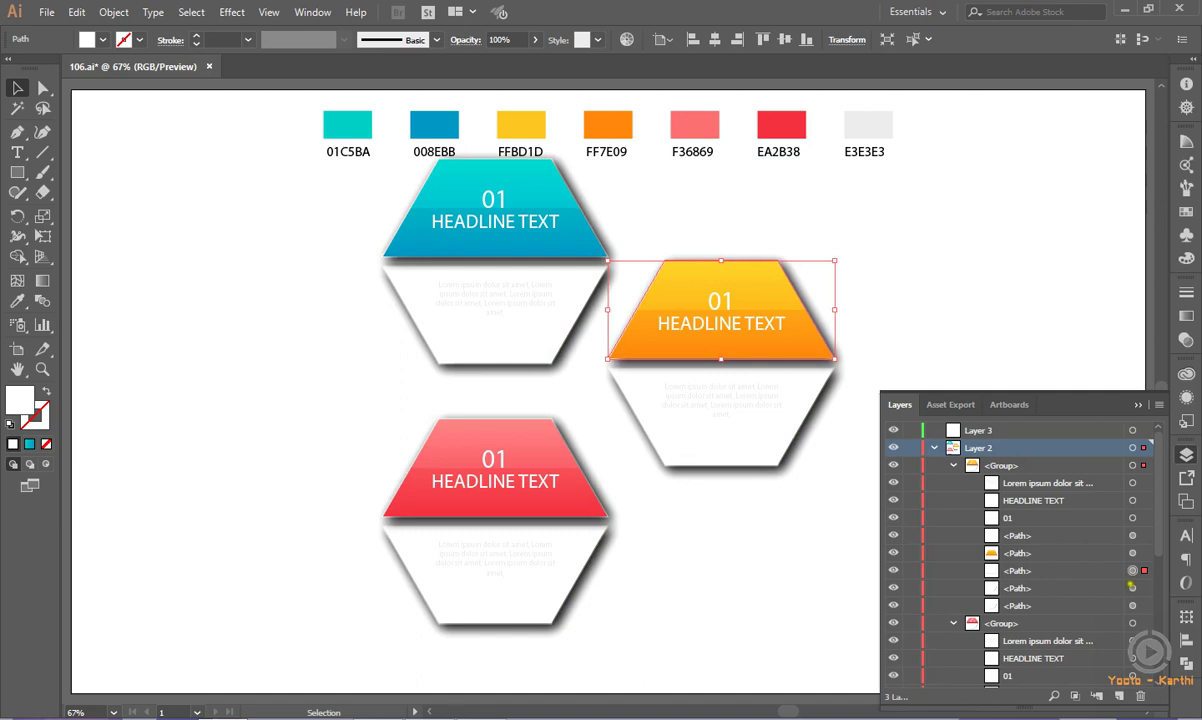
{"action": "left_click", "coordinate": [1132, 588]}
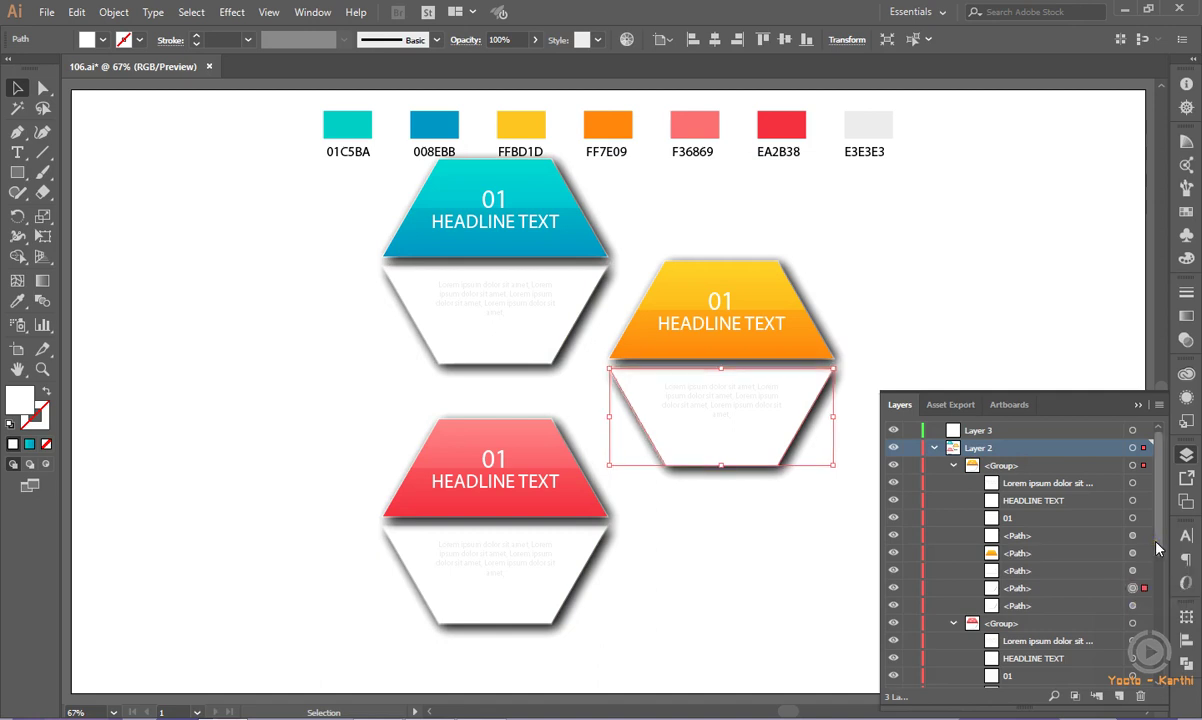
{"action": "left_click_drag", "start_coordinate": [1157, 545], "coordinate": [1157, 594]}
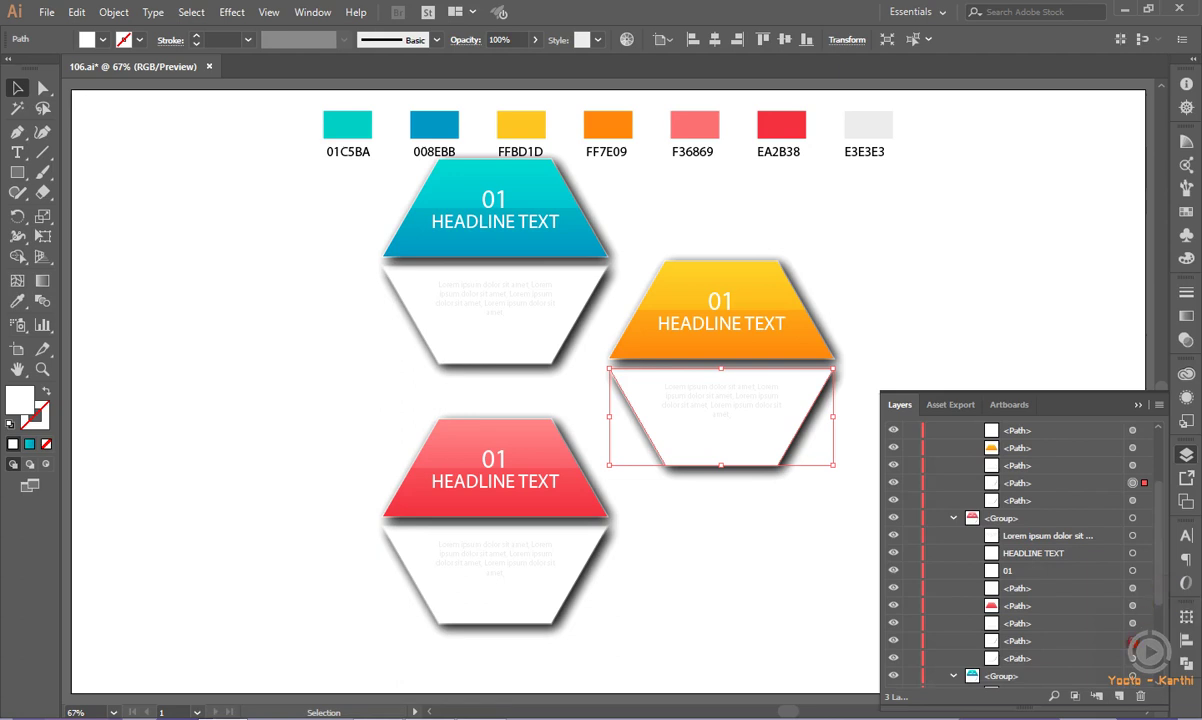
{"action": "left_click", "coordinate": [1133, 640]}
{"action": "left_click_drag", "start_coordinate": [1157, 597], "coordinate": [1158, 660]}
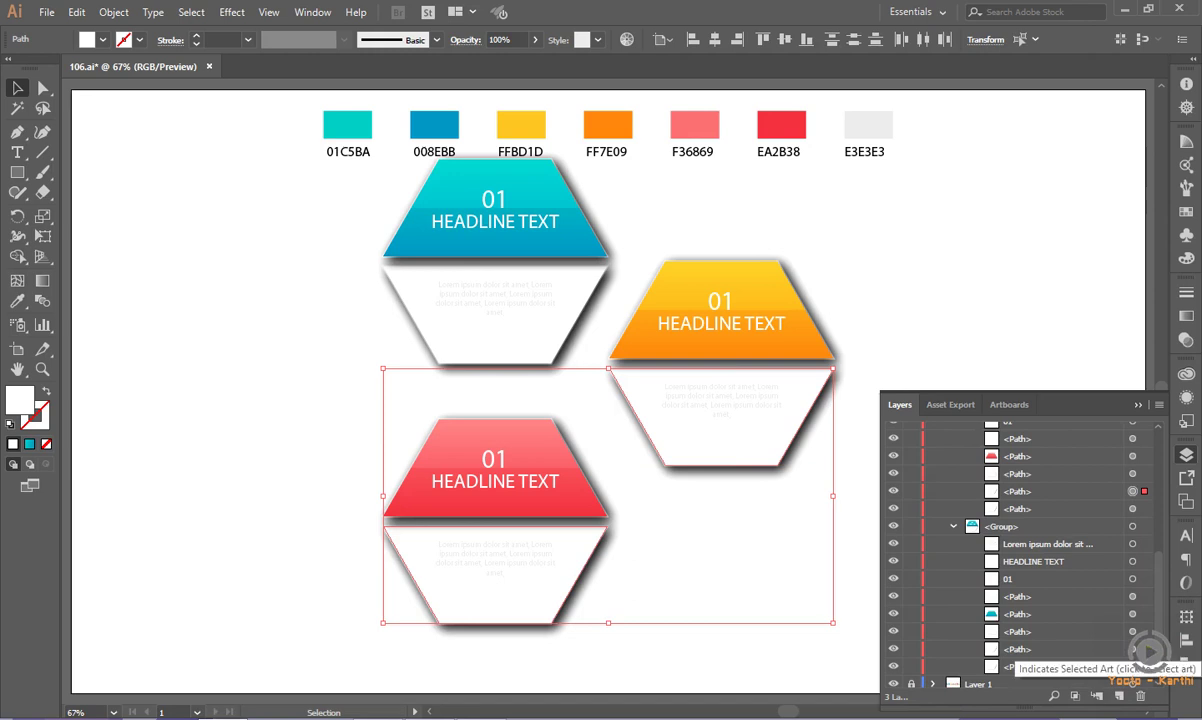
{"action": "left_click", "coordinate": [1133, 509], "text": "shift"}
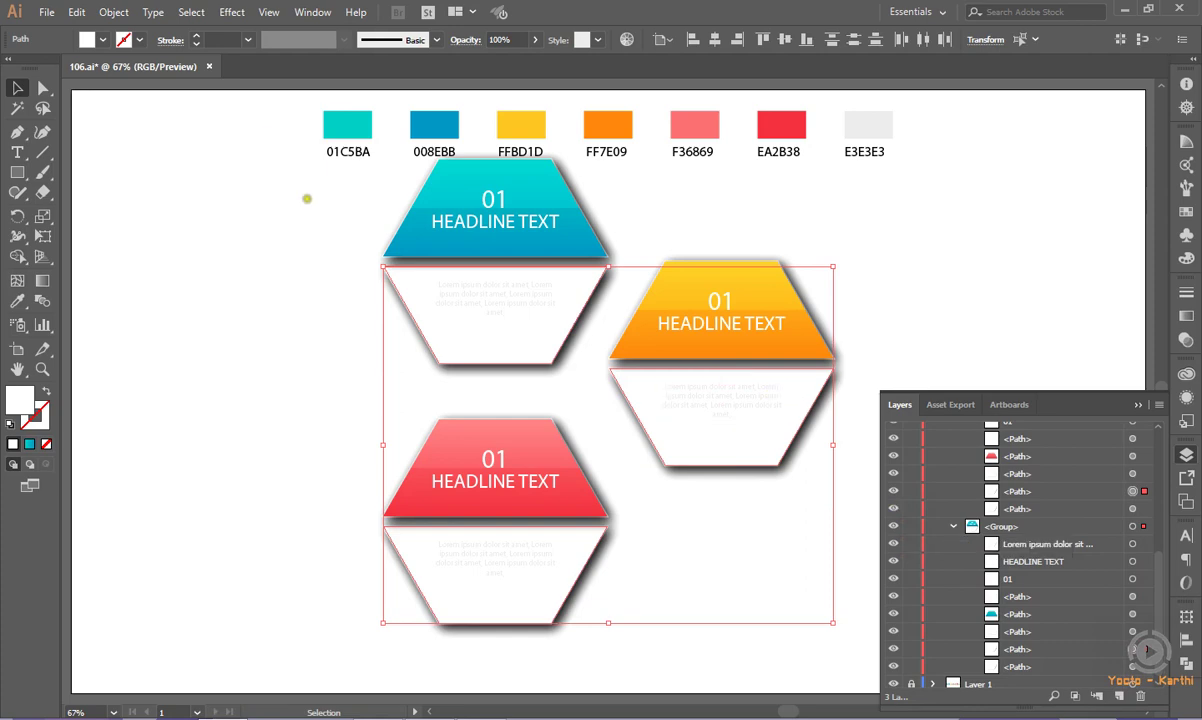
- Fill the selected hexagon panels with light grey F2F2F2, then deselect
{"action": "left_click", "coordinate": [20, 401]}
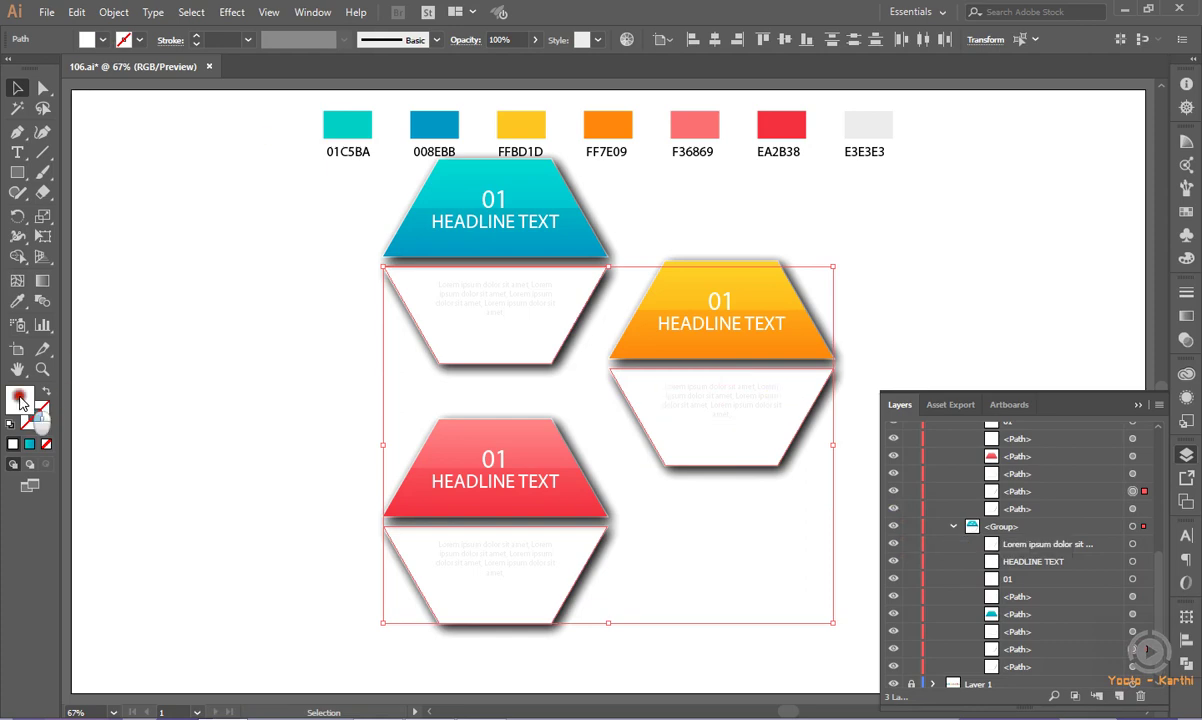
{"action": "left_click", "coordinate": [20, 401]}
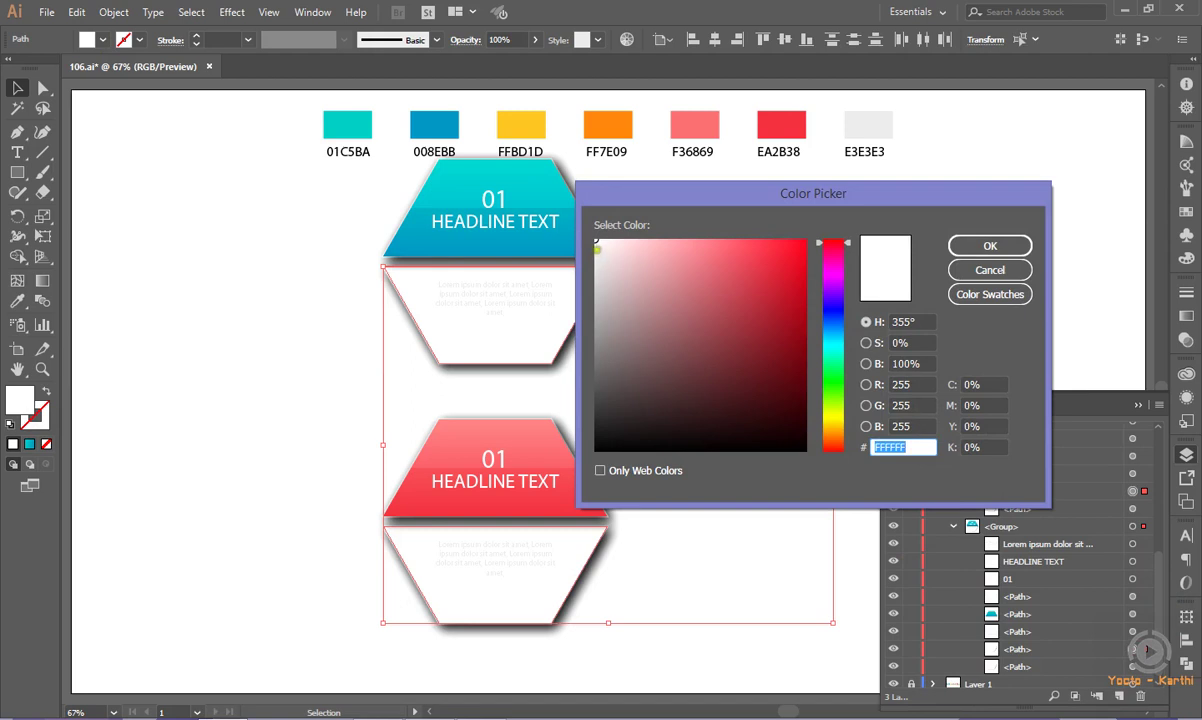
{"action": "type", "text": "F2F2F2"}
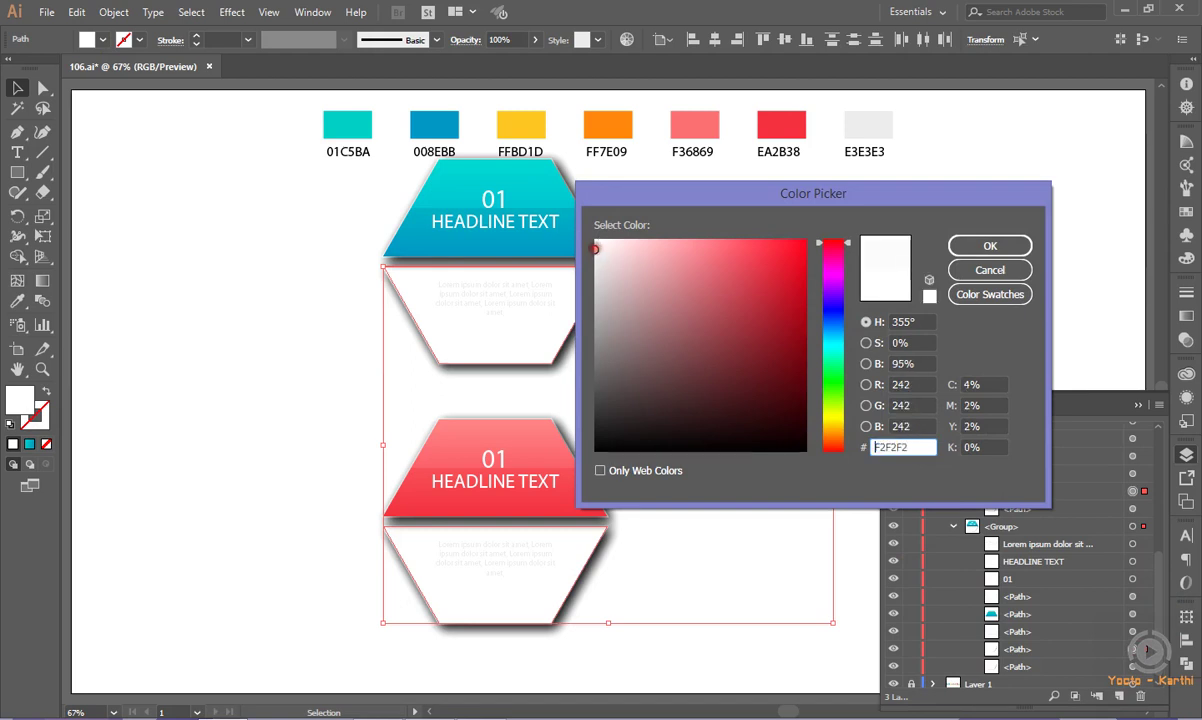
{"action": "left_click", "coordinate": [1014, 246]}
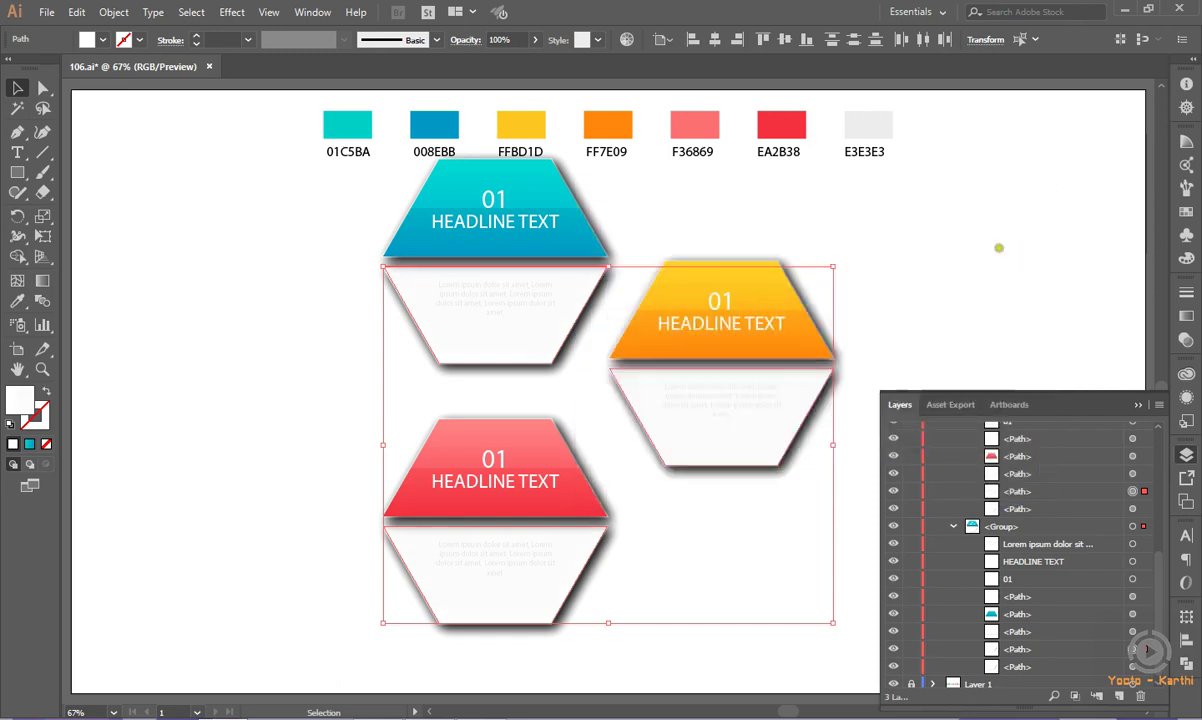
{"action": "left_click", "coordinate": [287, 256]}
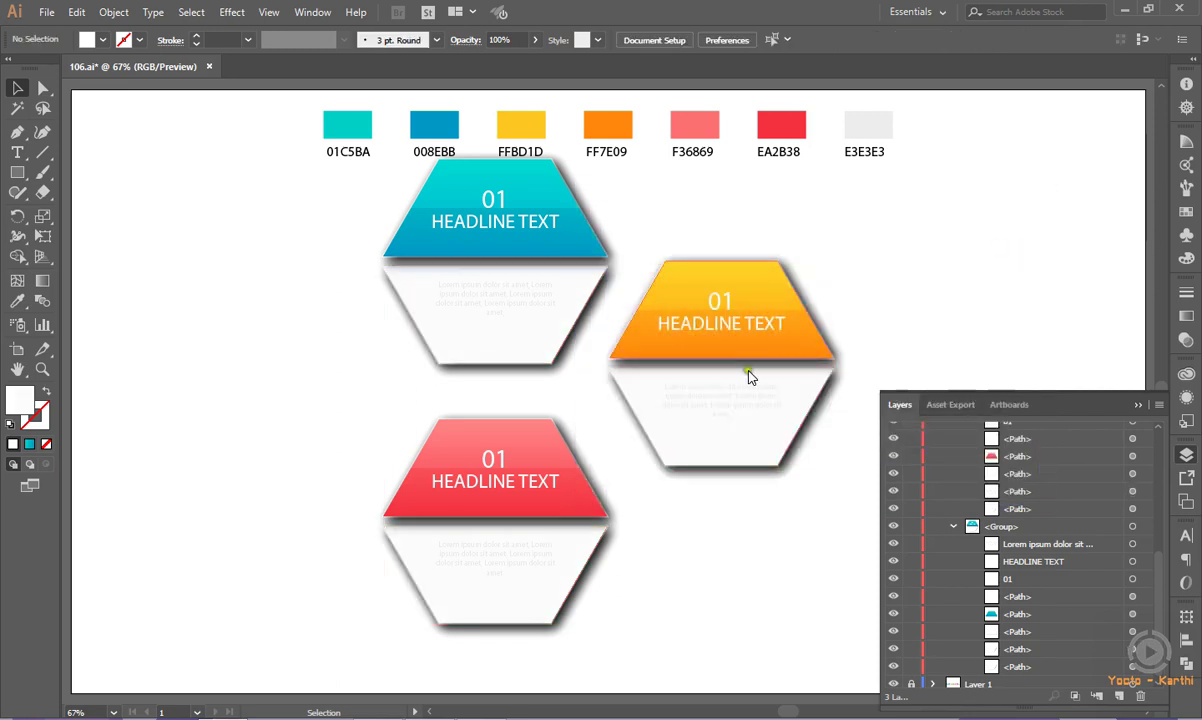
{"action": "left_click", "coordinate": [1125, 404]}
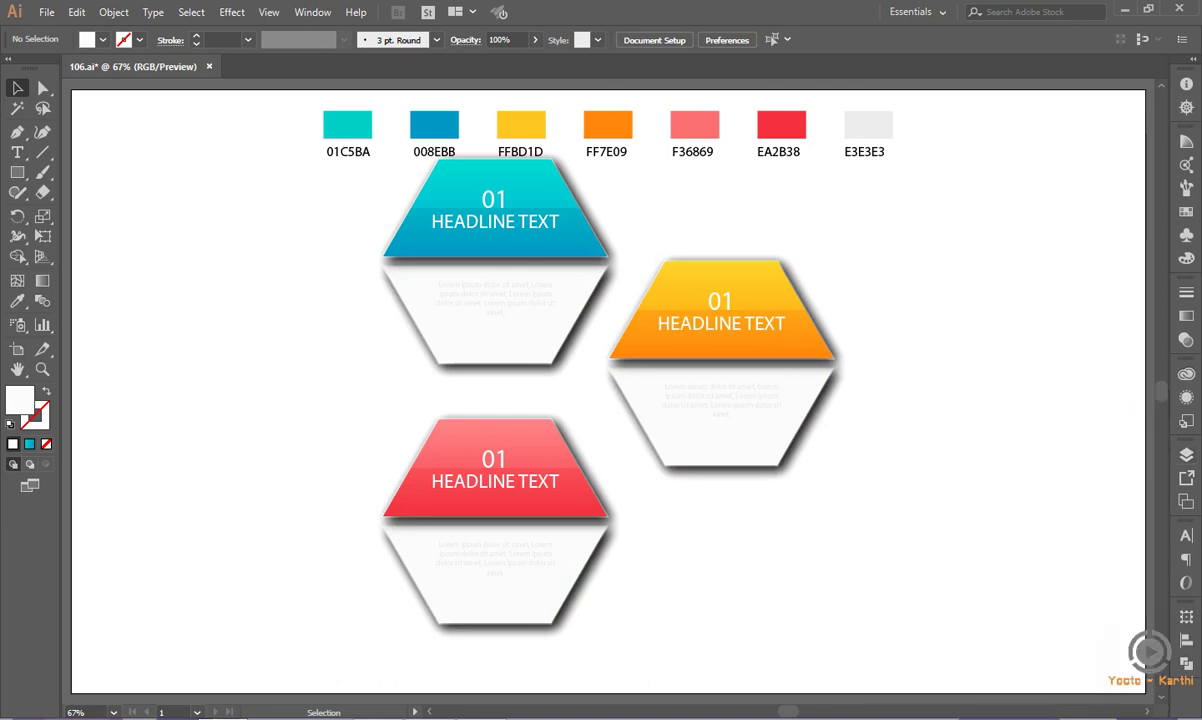
- Collapse Layer 2, hide and lock the swatch Layer 1, and make Layer 1 active
{"action": "left_click", "coordinate": [1186, 454]}
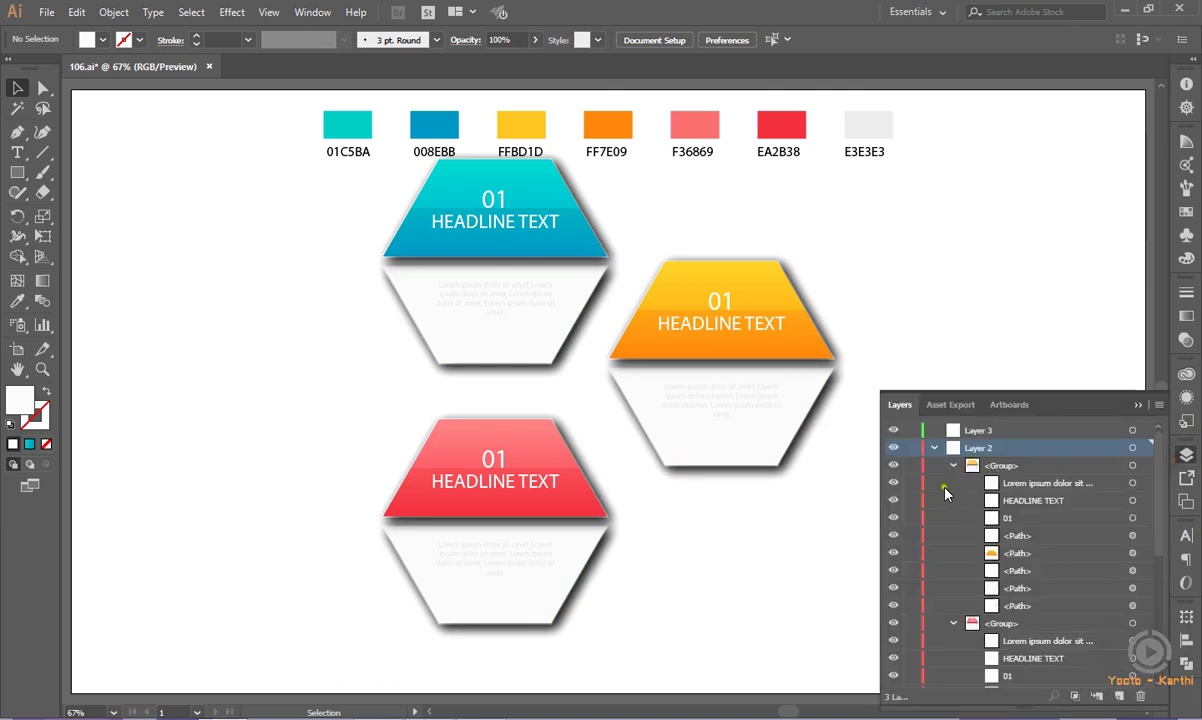
{"action": "left_click", "coordinate": [933, 449]}
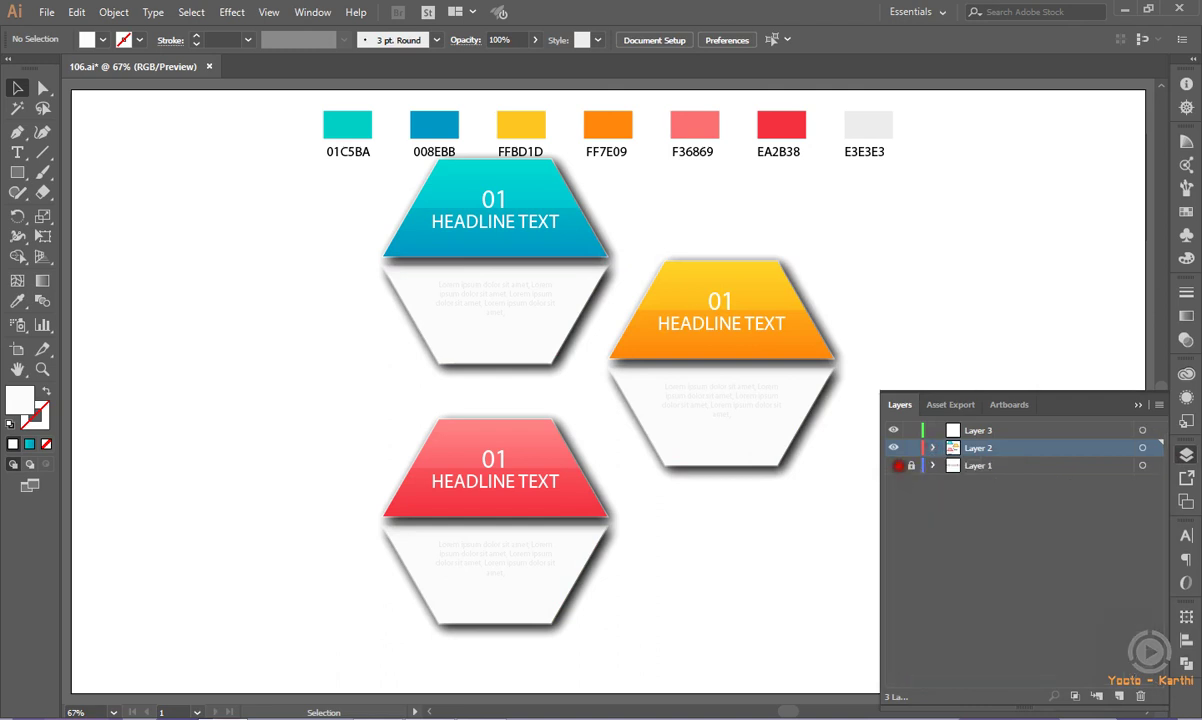
{"action": "left_click", "coordinate": [893, 465]}
{"action": "left_click", "coordinate": [908, 466]}
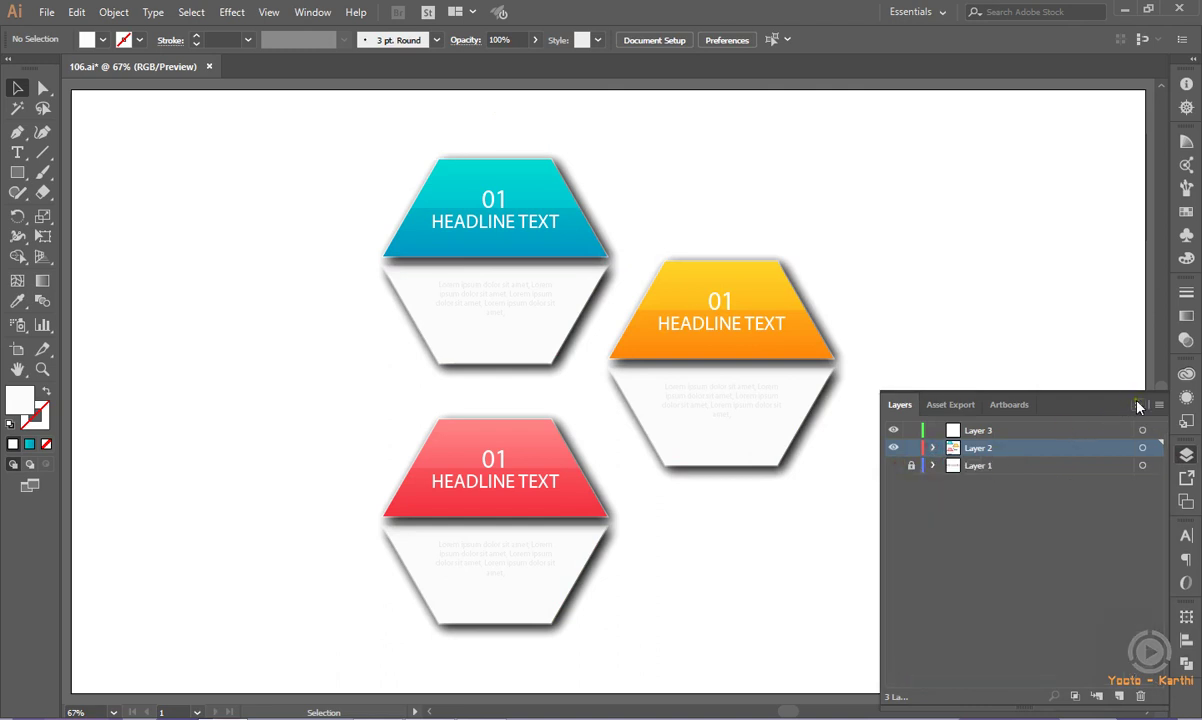
{"action": "left_click", "coordinate": [1137, 405]}
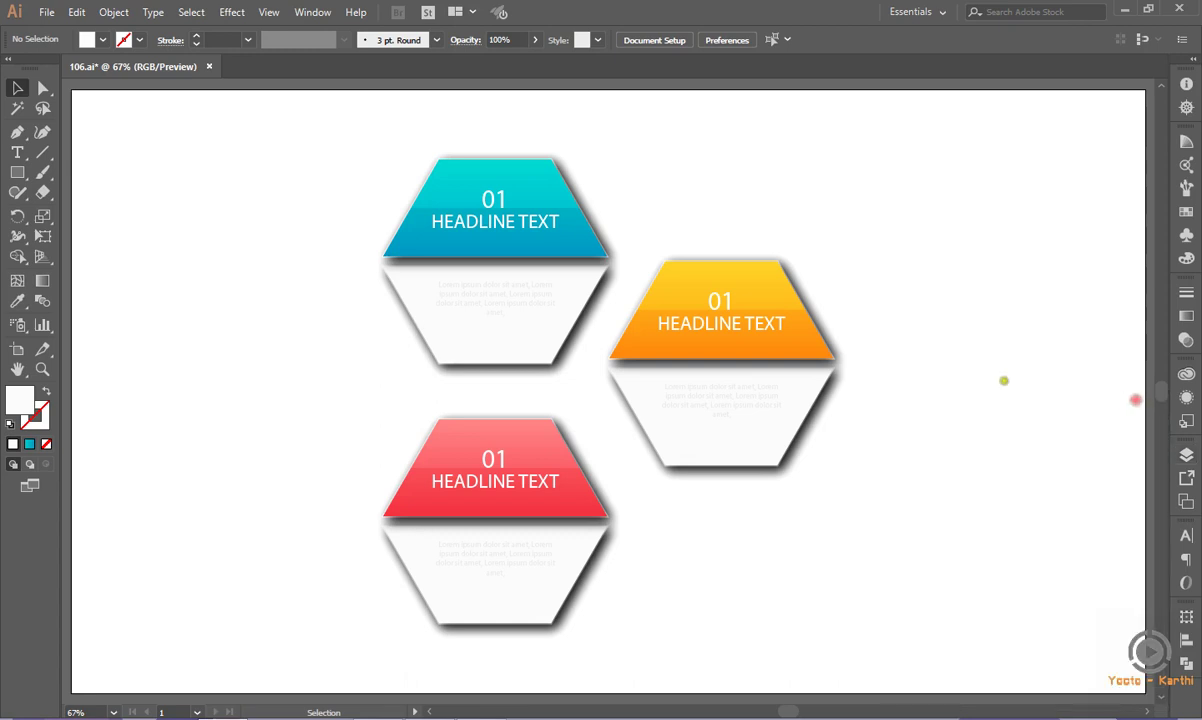
{"action": "left_click", "coordinate": [1185, 453]}
{"action": "left_click", "coordinate": [1012, 465]}
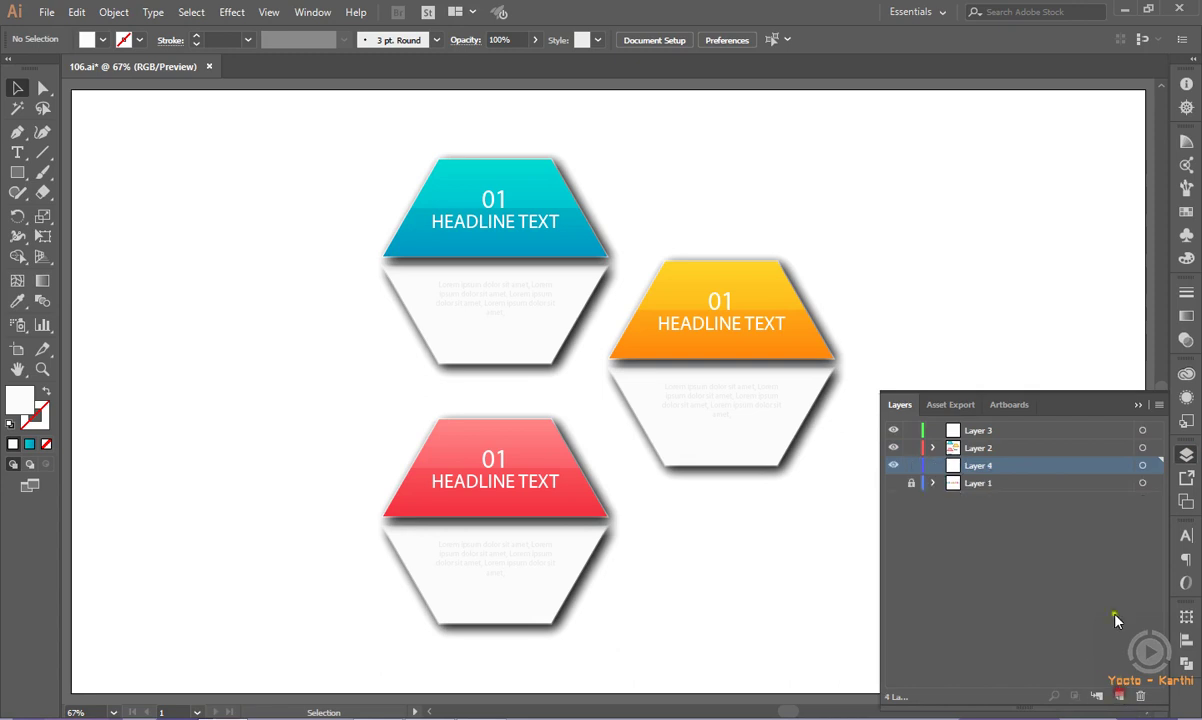
{"action": "left_click", "coordinate": [1137, 405]}
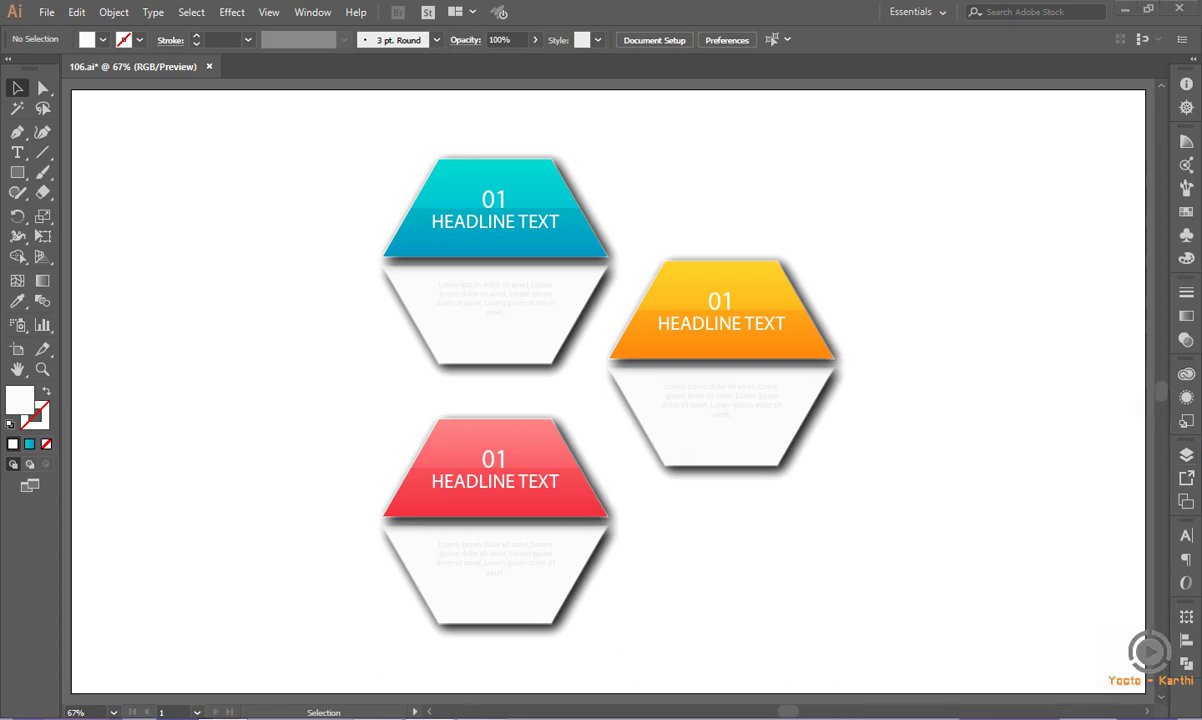
- Place 8368.png on the artboard, centre it, and scale it to about 1322 px wide
{"action": "left_click", "coordinate": [1125, 8]}
{"action": "left_click_drag", "start_coordinate": [175, 192], "coordinate": [306, 405]}
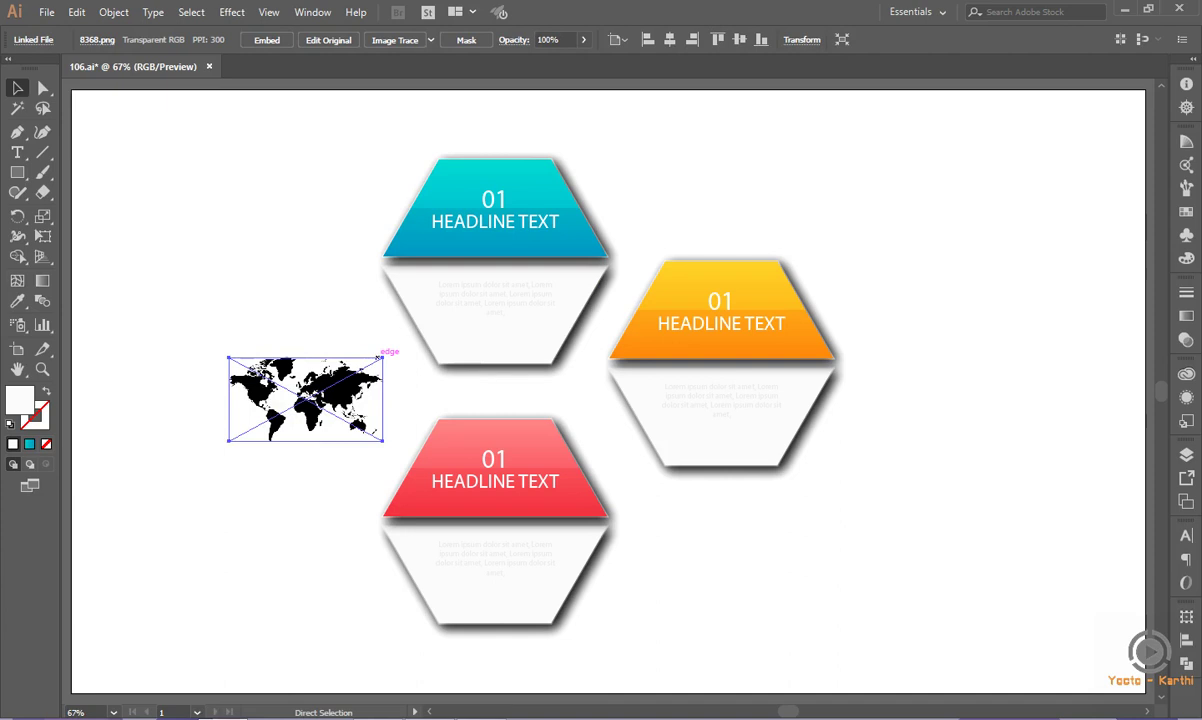
{"action": "key", "text": "ctrl+minus"}
{"action": "key", "text": "ctrl+minus"}
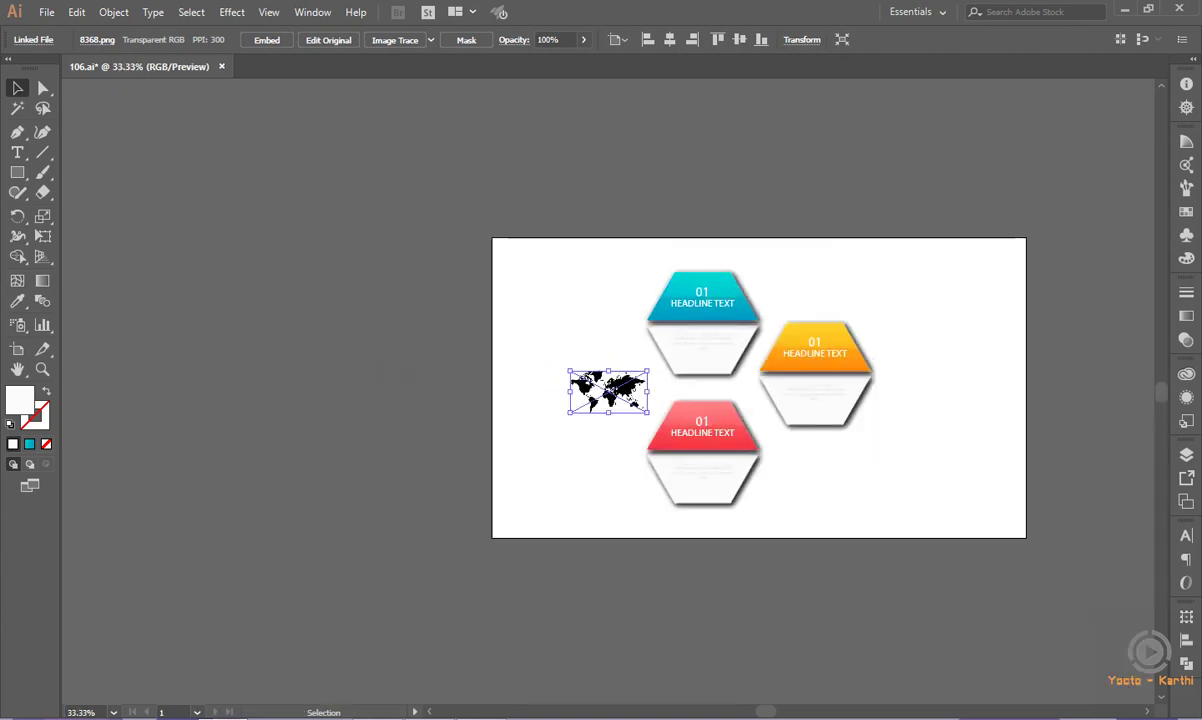
{"action": "left_click", "coordinate": [665, 40]}
{"action": "left_click", "coordinate": [737, 40]}
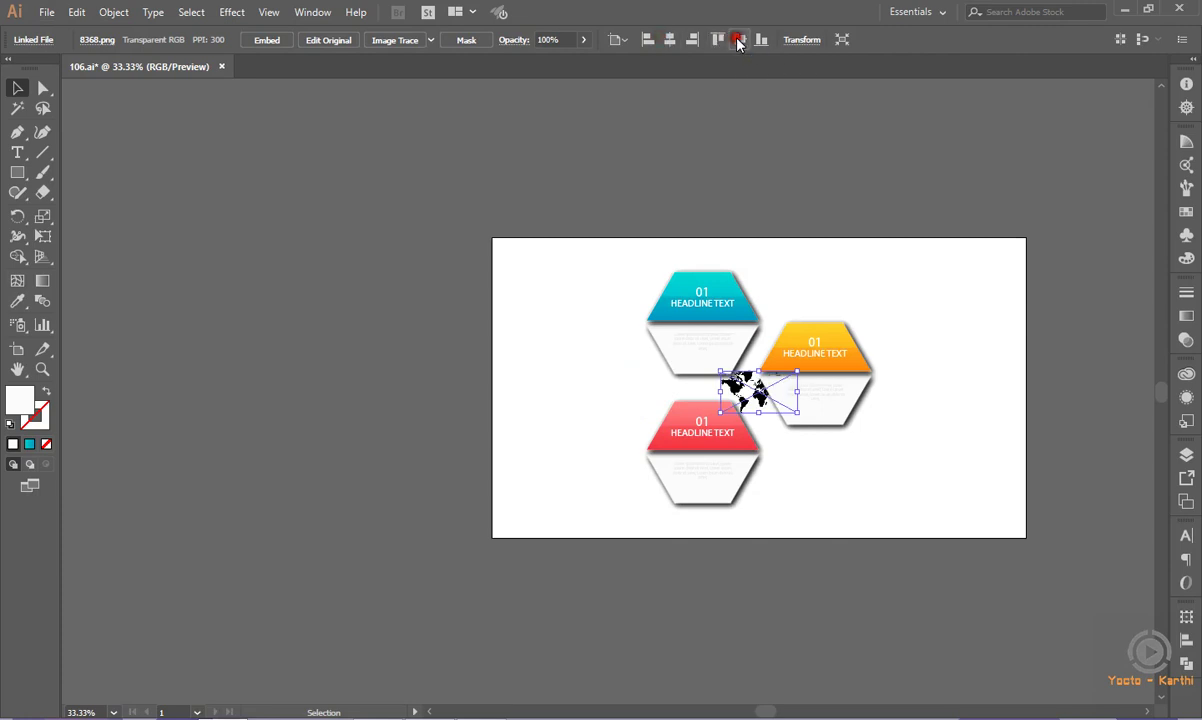
{"action": "mouse_move", "coordinate": [797, 372]}
{"action": "left_mouse_down"}
{"action": "mouse_move", "coordinate": [924, 325]}
{"action": "mouse_move", "coordinate": [980, 279]}
{"action": "left_mouse_up"}
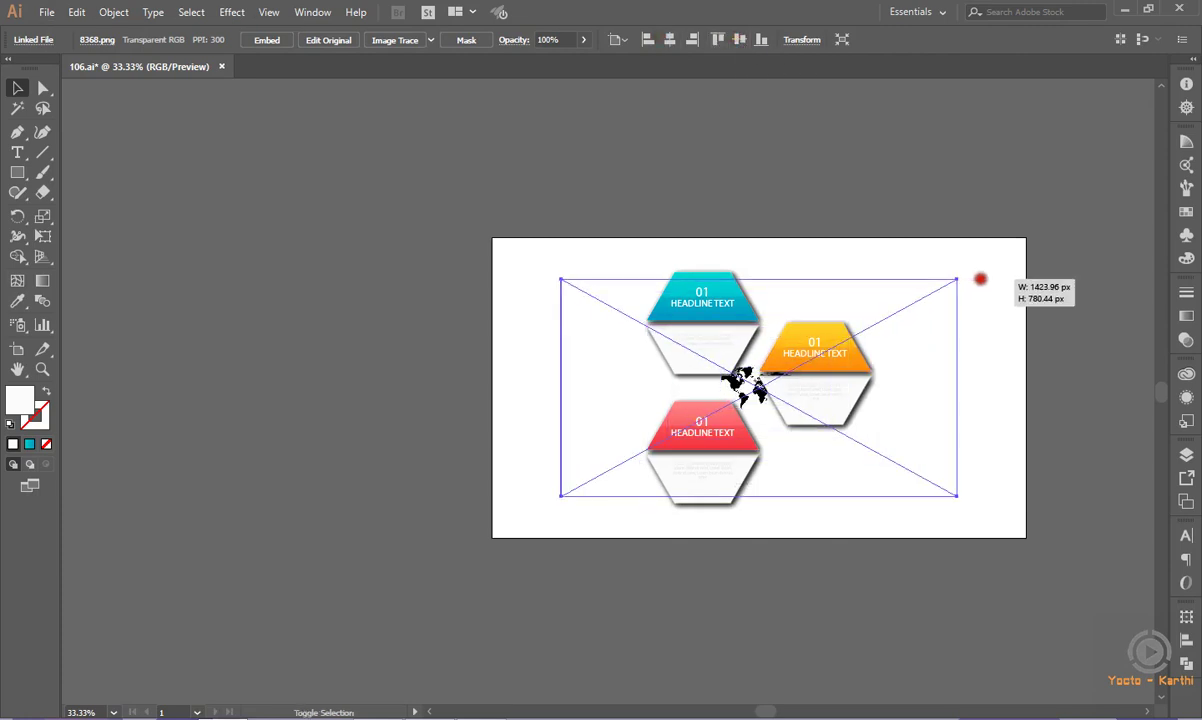
{"action": "left_click_drag", "start_coordinate": [980, 279], "coordinate": [985, 283]}
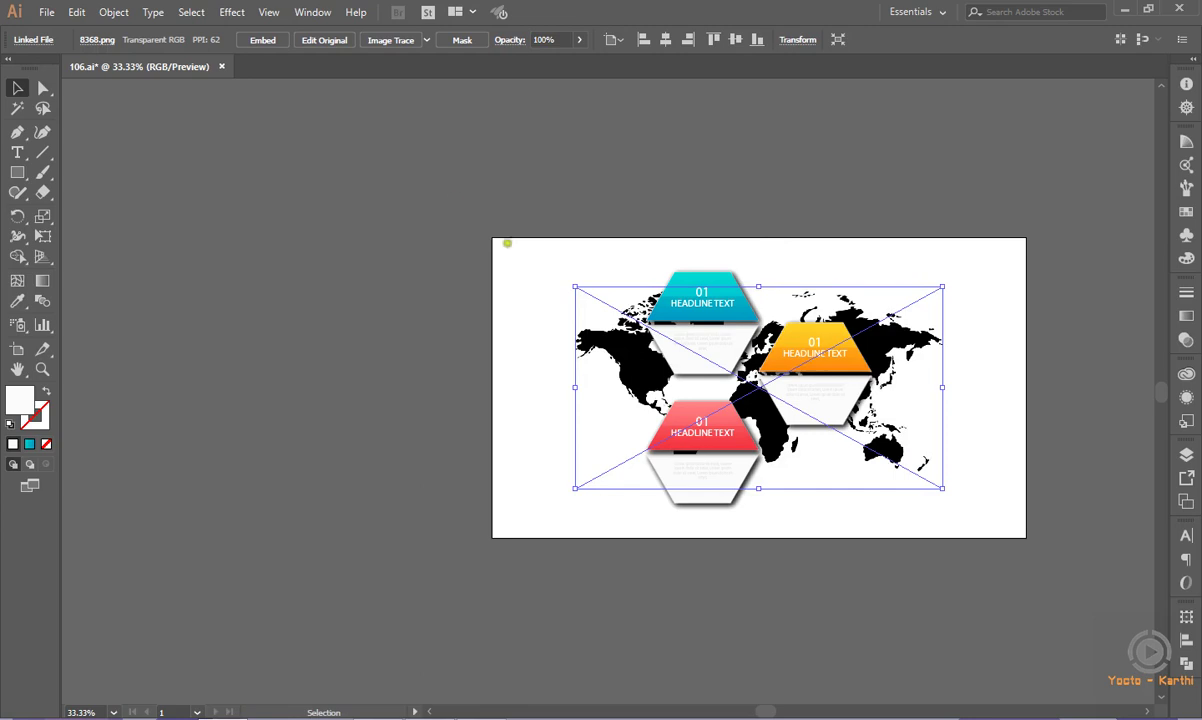
{"action": "left_click", "coordinate": [528, 255]}
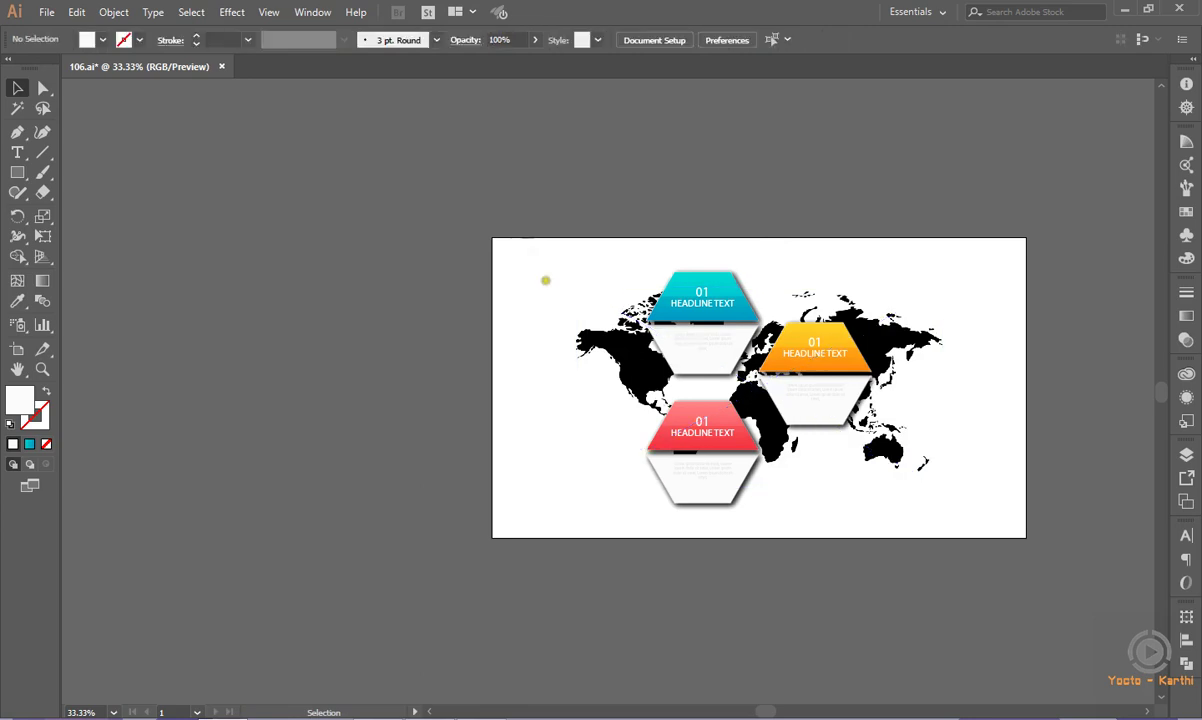
- Image Trace the world map and expand it into editable vector paths
{"action": "left_click", "coordinate": [583, 343]}
{"action": "left_click", "coordinate": [387, 41]}
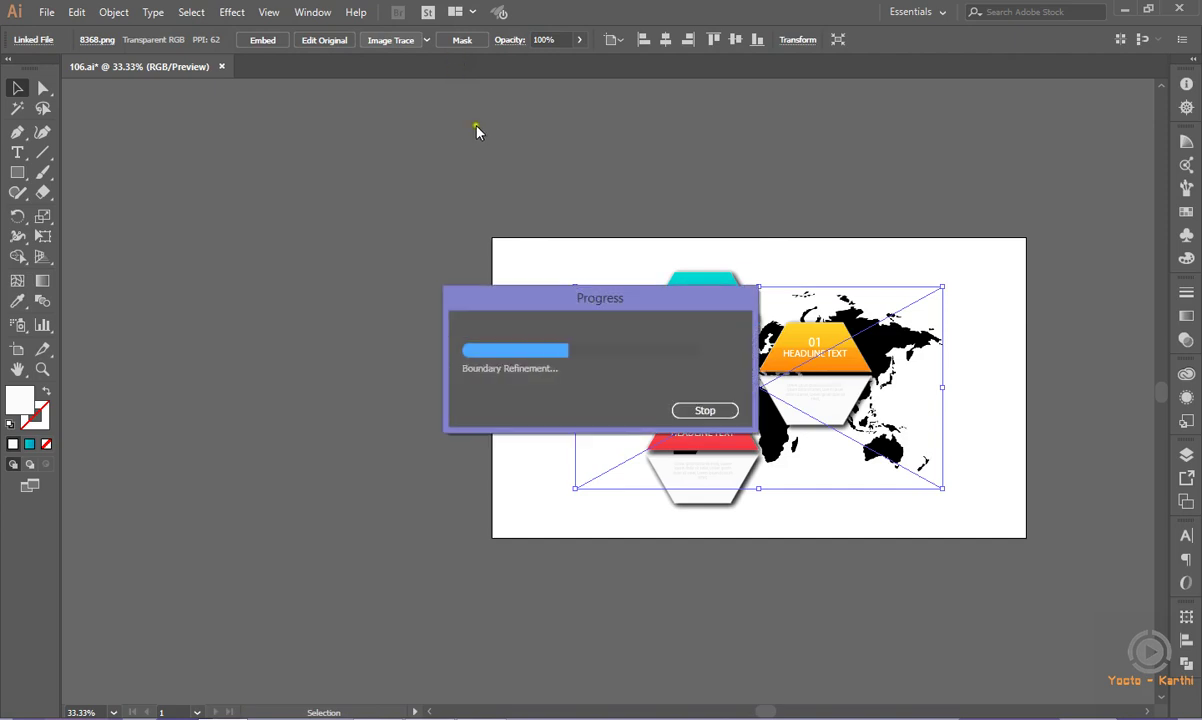
{"action": "left_click", "coordinate": [405, 44]}
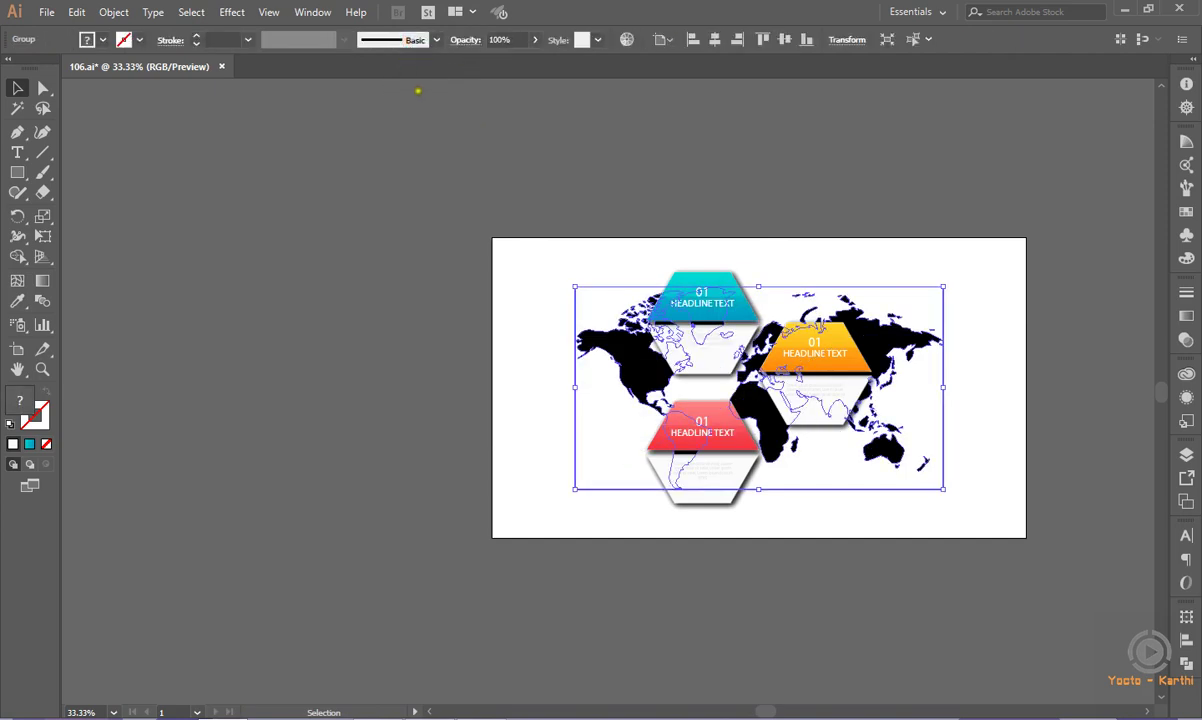
- Fill the traced map with a gradient whose left stop is white
{"action": "left_click", "coordinate": [29, 443]}
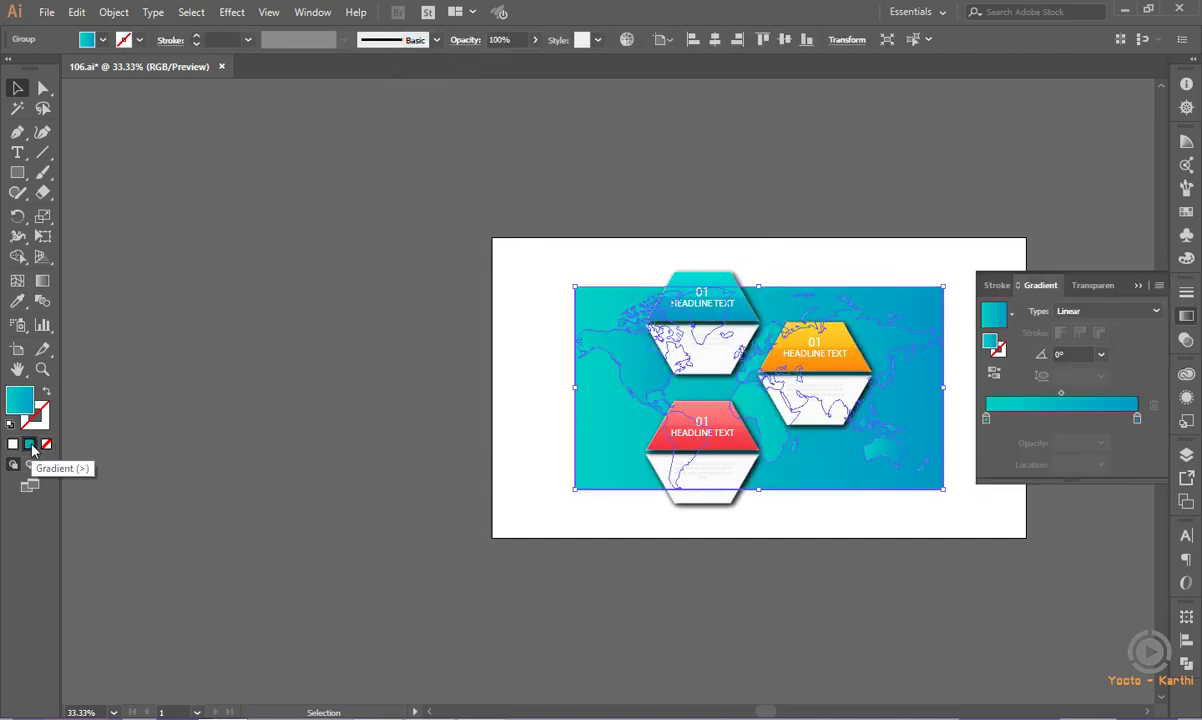
{"action": "left_click", "coordinate": [986, 418]}
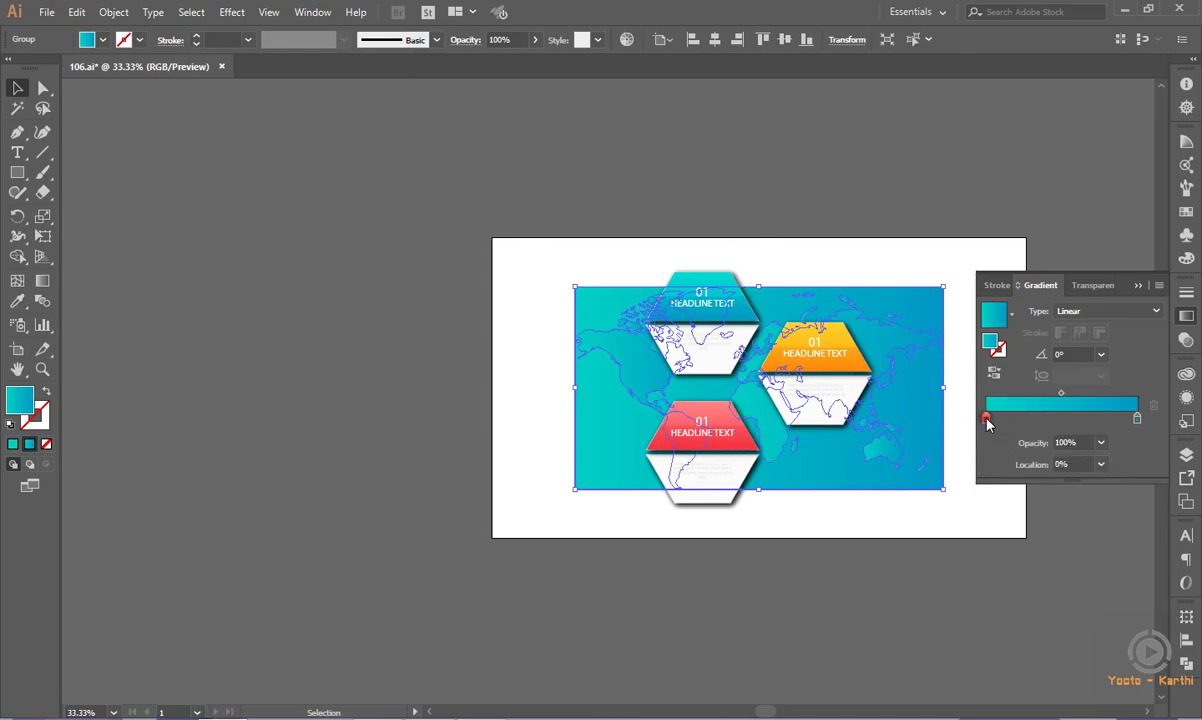
{"action": "double_click", "coordinate": [986, 418]}
{"action": "left_click", "coordinate": [920, 507]}
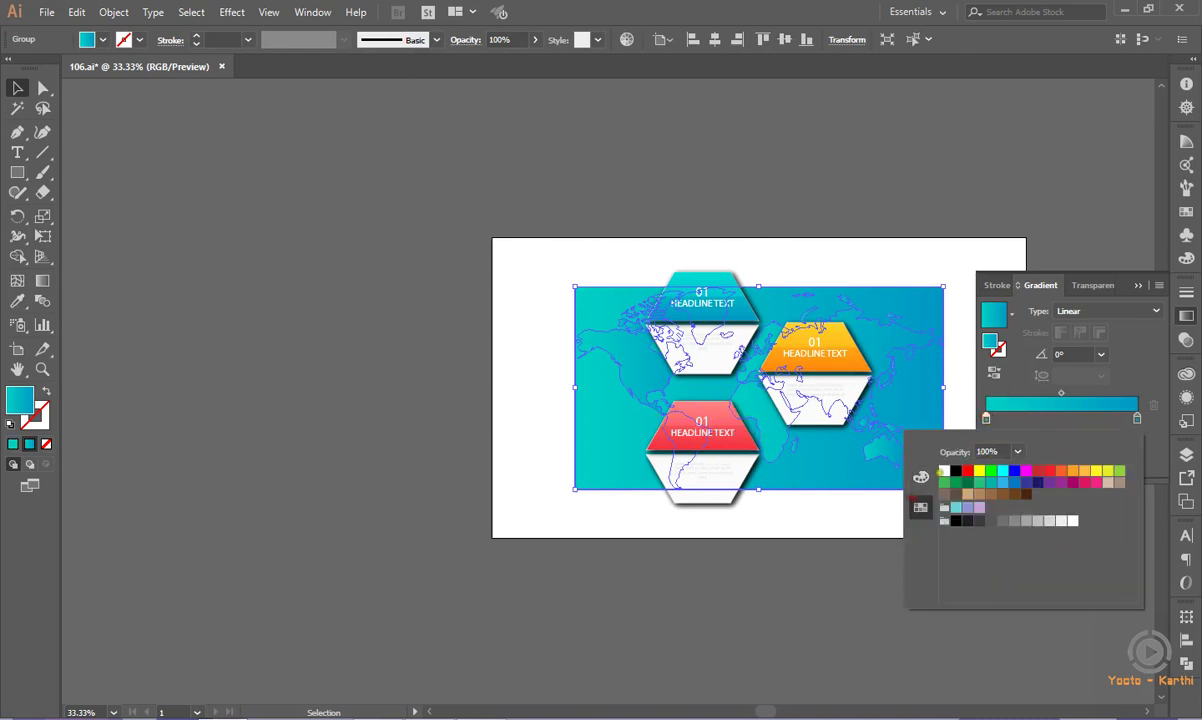
{"action": "left_click", "coordinate": [944, 470]}
- Set the right gradient stop to pale grey and the gradient angle to -90°
{"action": "left_click", "coordinate": [1136, 418]}
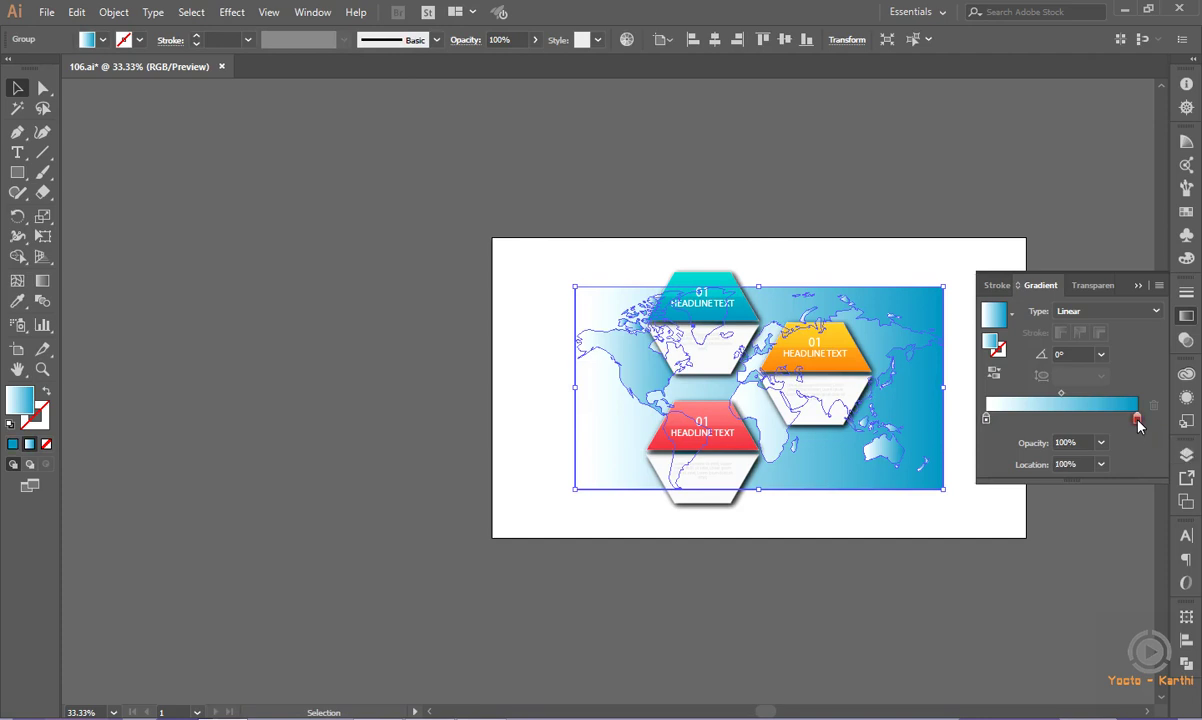
{"action": "double_click", "coordinate": [1136, 418]}
{"action": "left_click", "coordinate": [920, 477]}
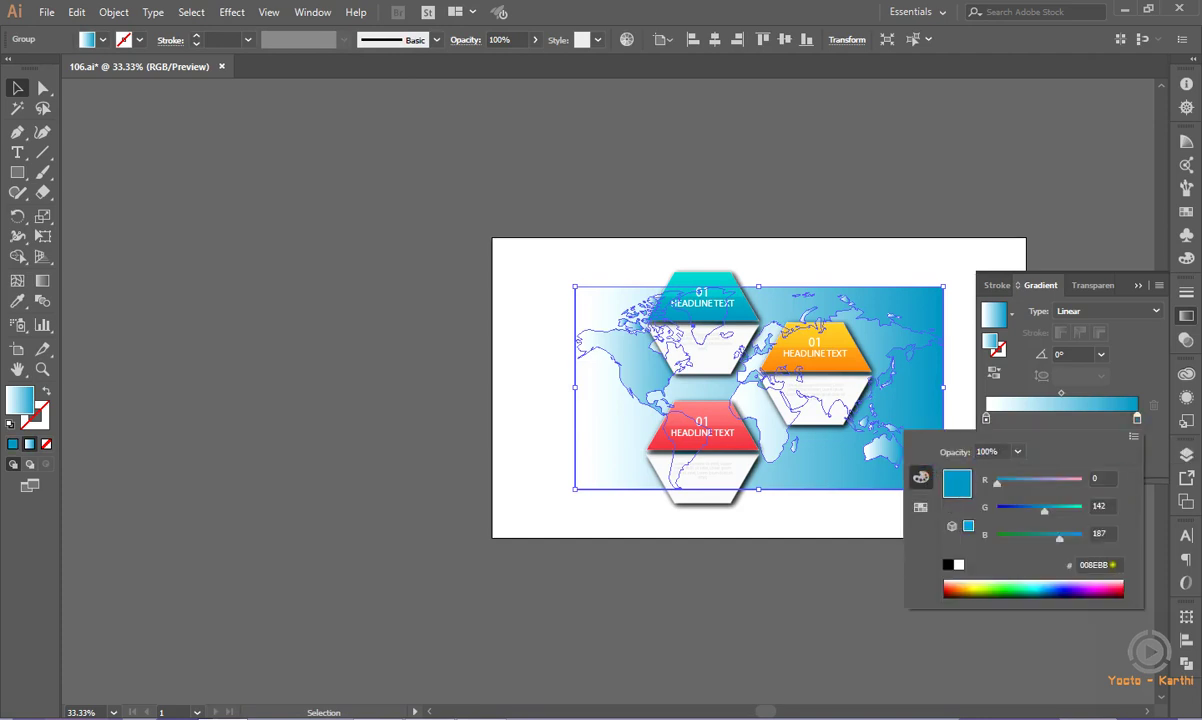
{"action": "key", "text": "BackSpace"}
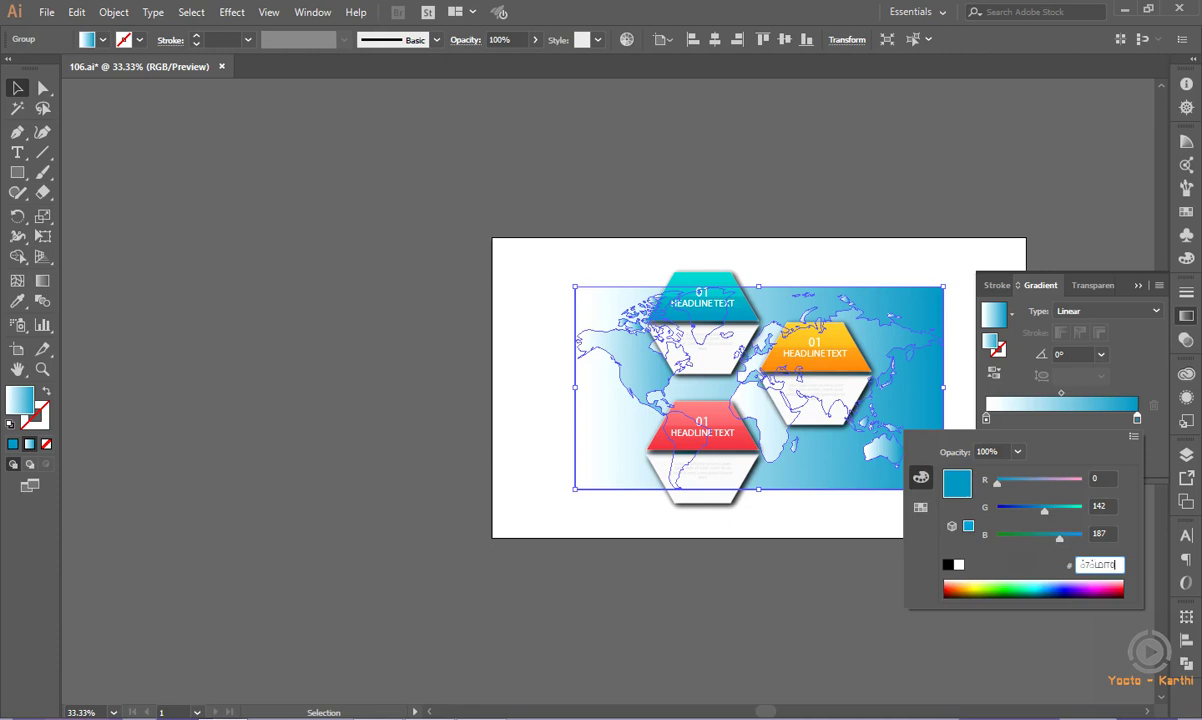
{"action": "key", "text": "Return"}
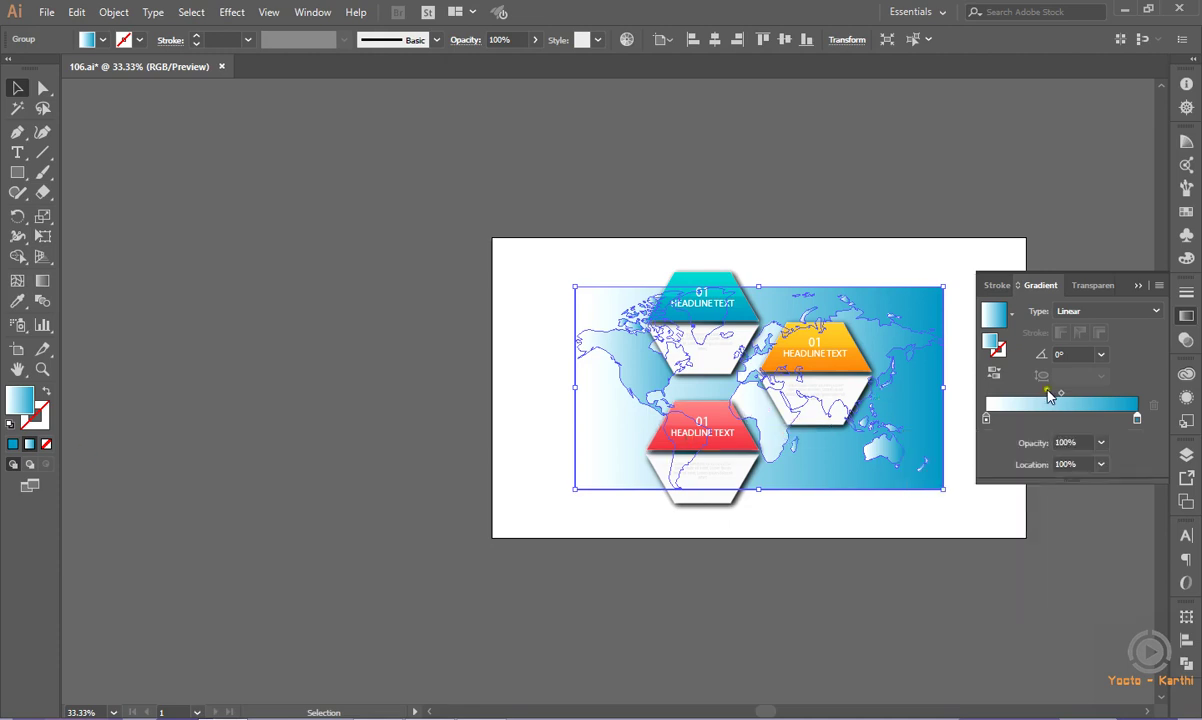
{"action": "double_click", "coordinate": [1137, 418]}
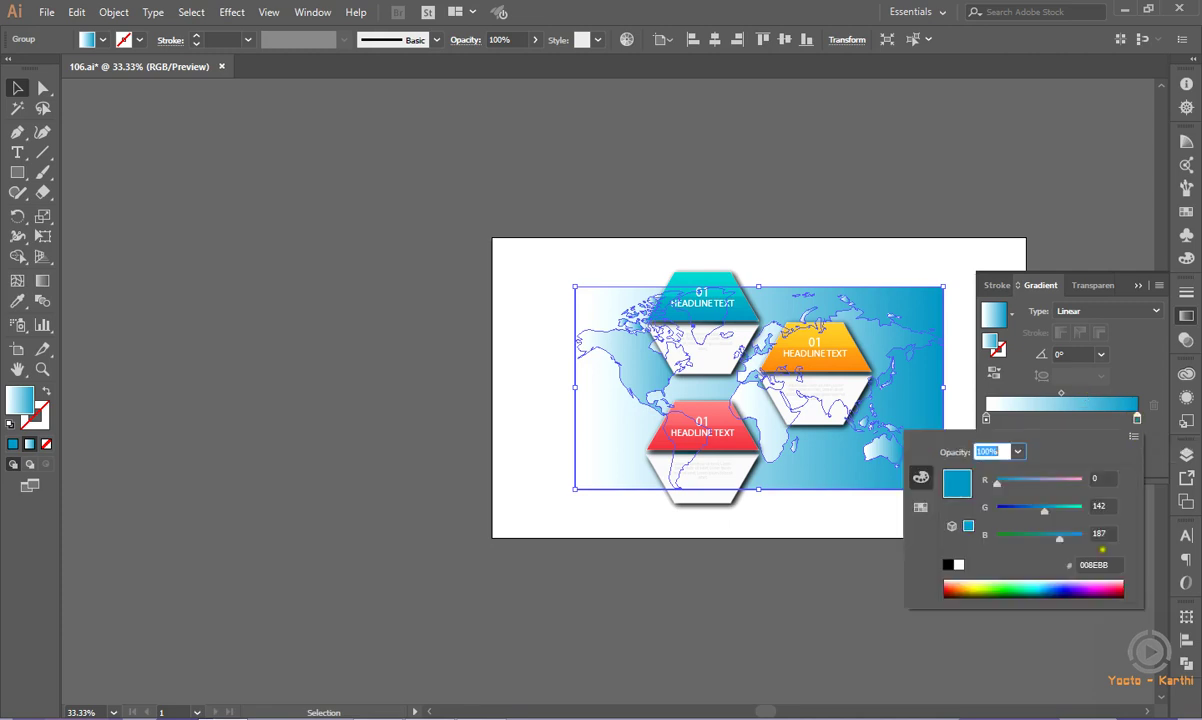
{"action": "key", "text": "Tab"}
{"action": "type", "text": "D7DCE0"}
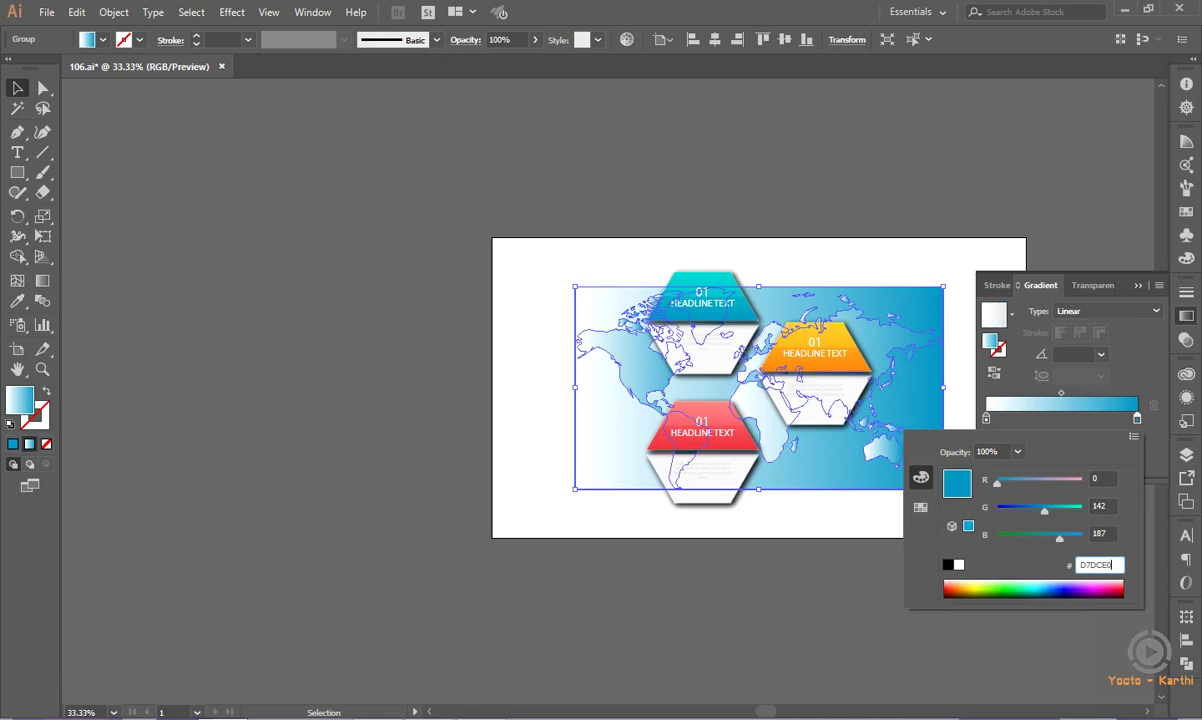
{"action": "key", "text": "Return"}
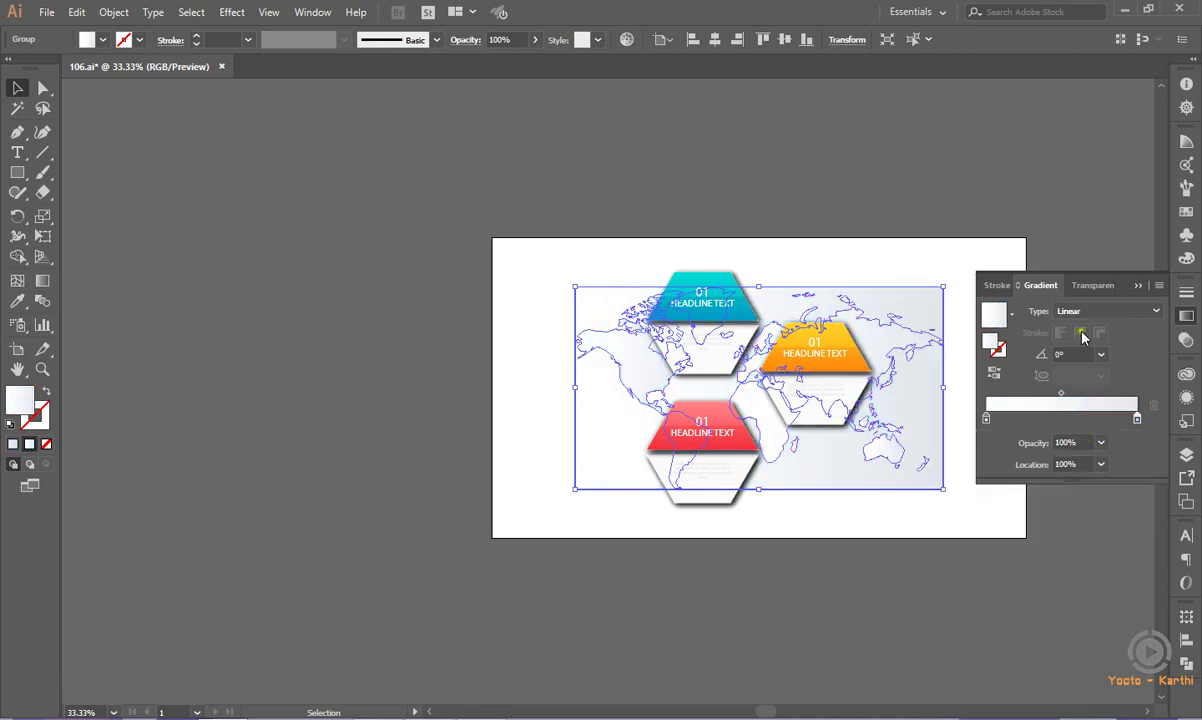
{"action": "left_click", "coordinate": [1101, 354]}
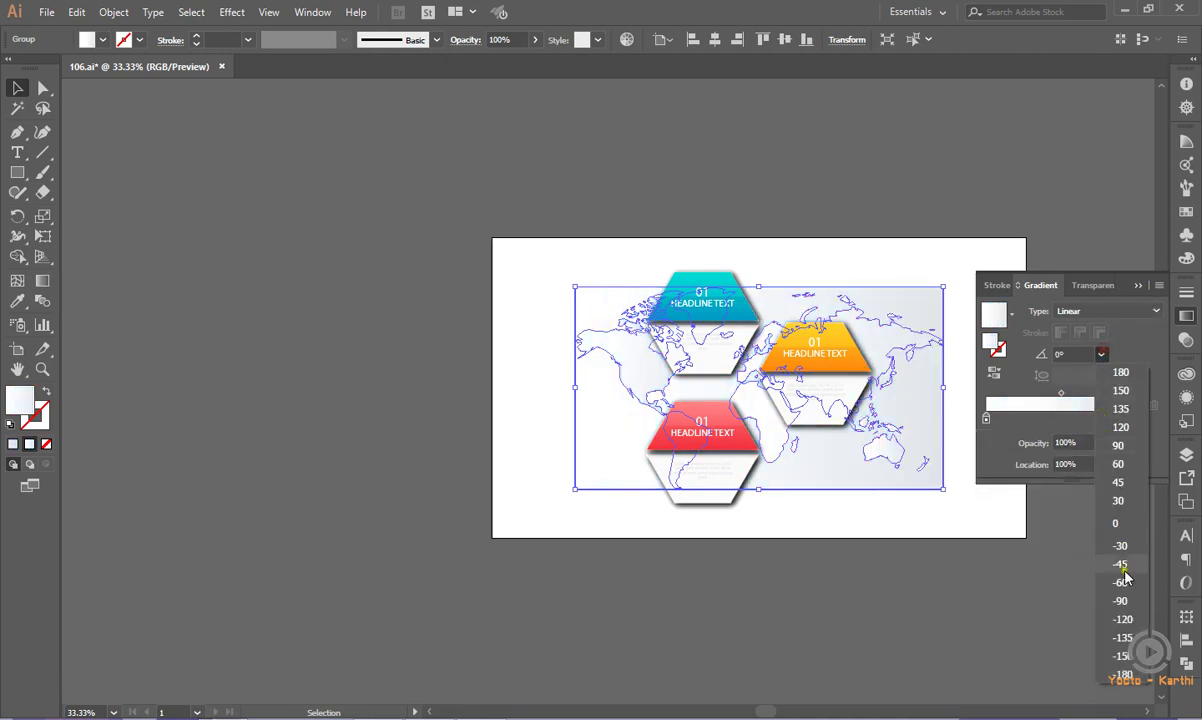
{"action": "left_click", "coordinate": [1119, 601]}
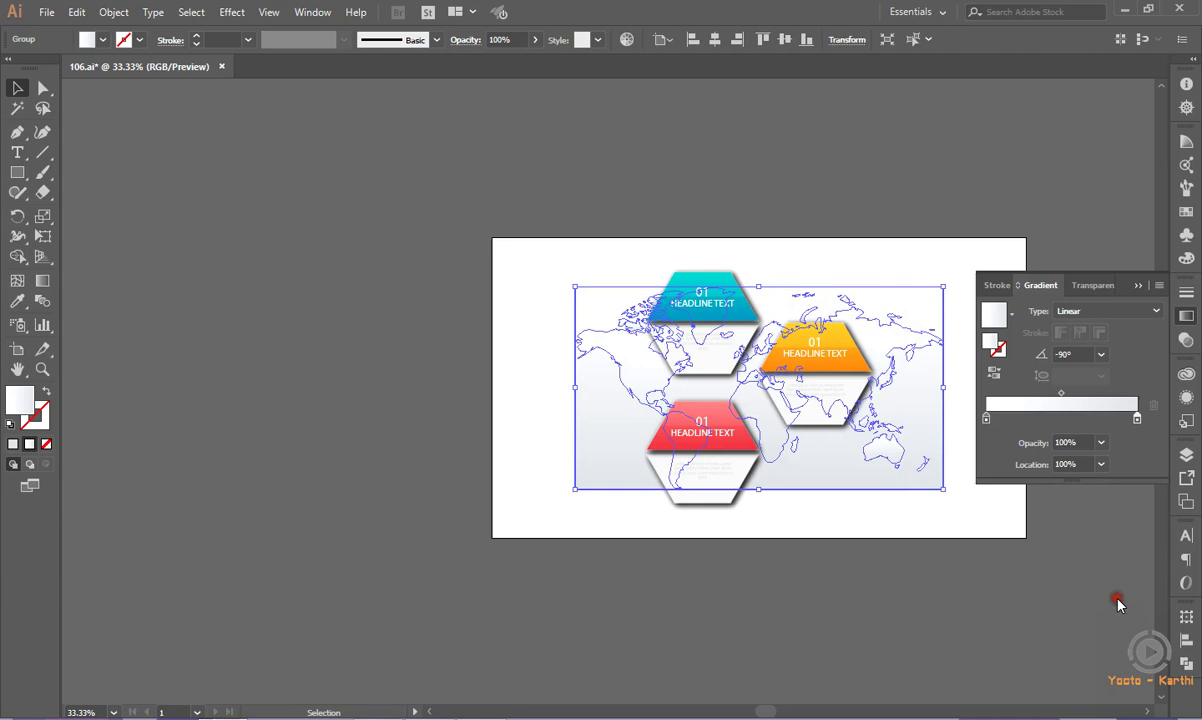
{"action": "left_click", "coordinate": [1138, 285]}
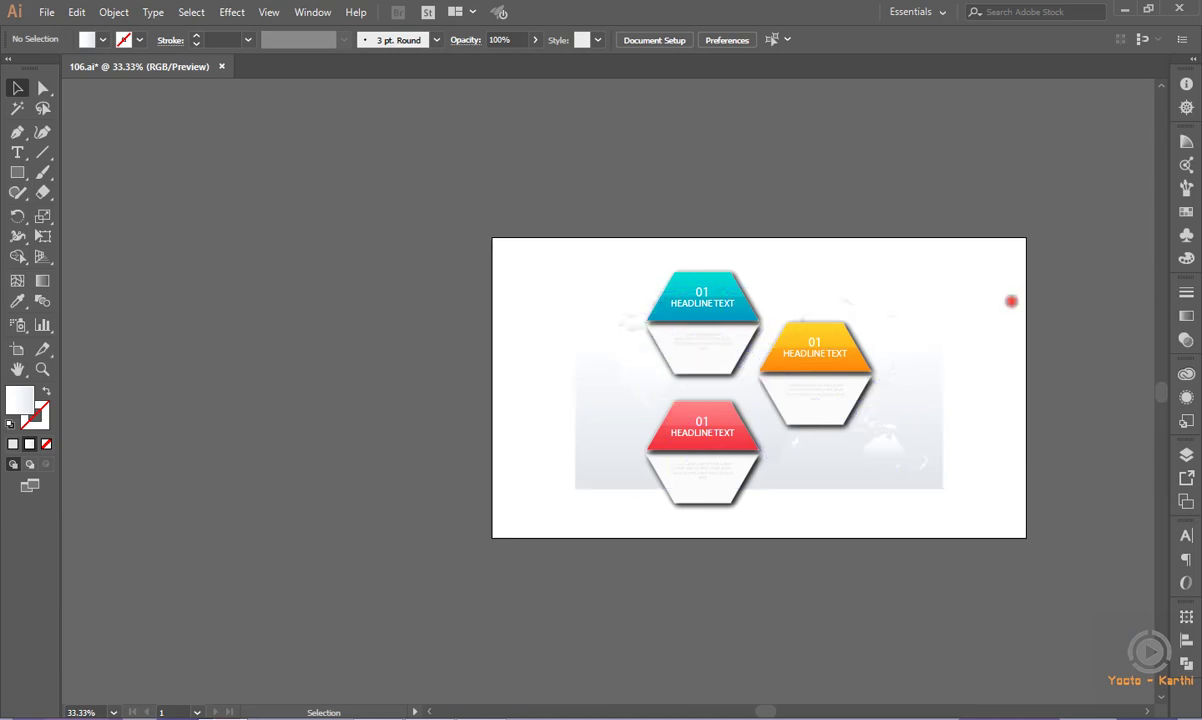
- Draw a 1920 × 1080 px rectangle and centre it on the artboard
{"action": "left_click", "coordinate": [17, 172]}
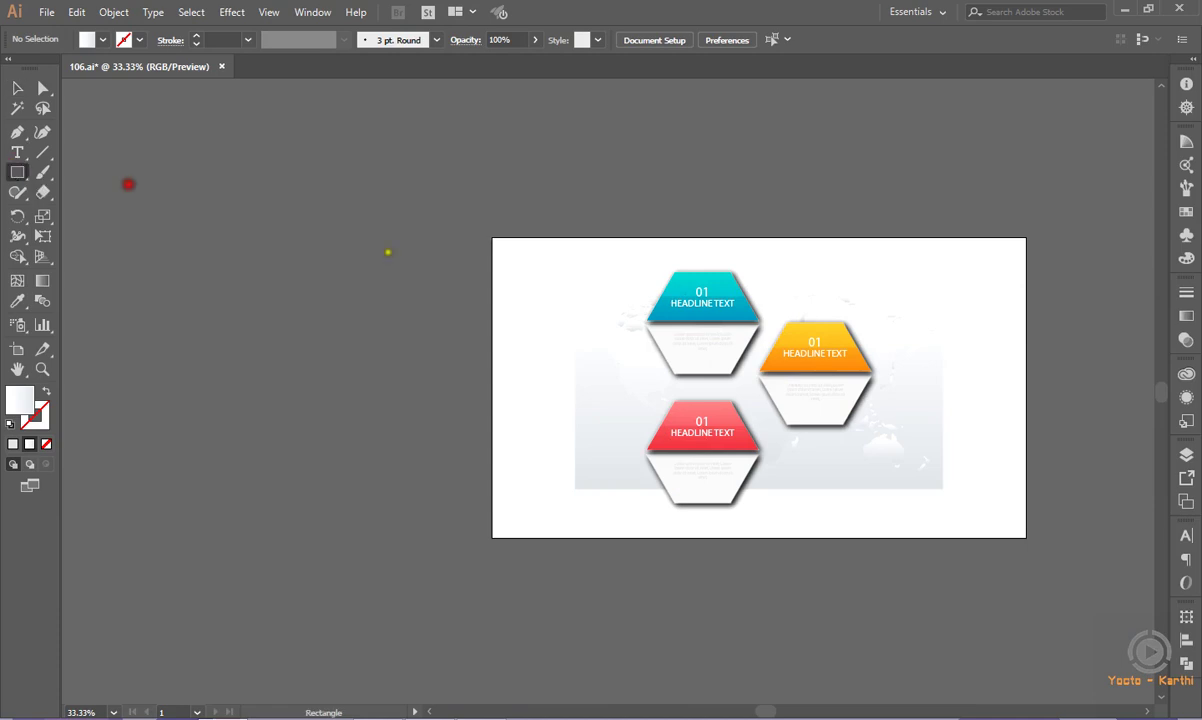
{"action": "left_click", "coordinate": [526, 260]}
{"action": "type", "text": "1920"}
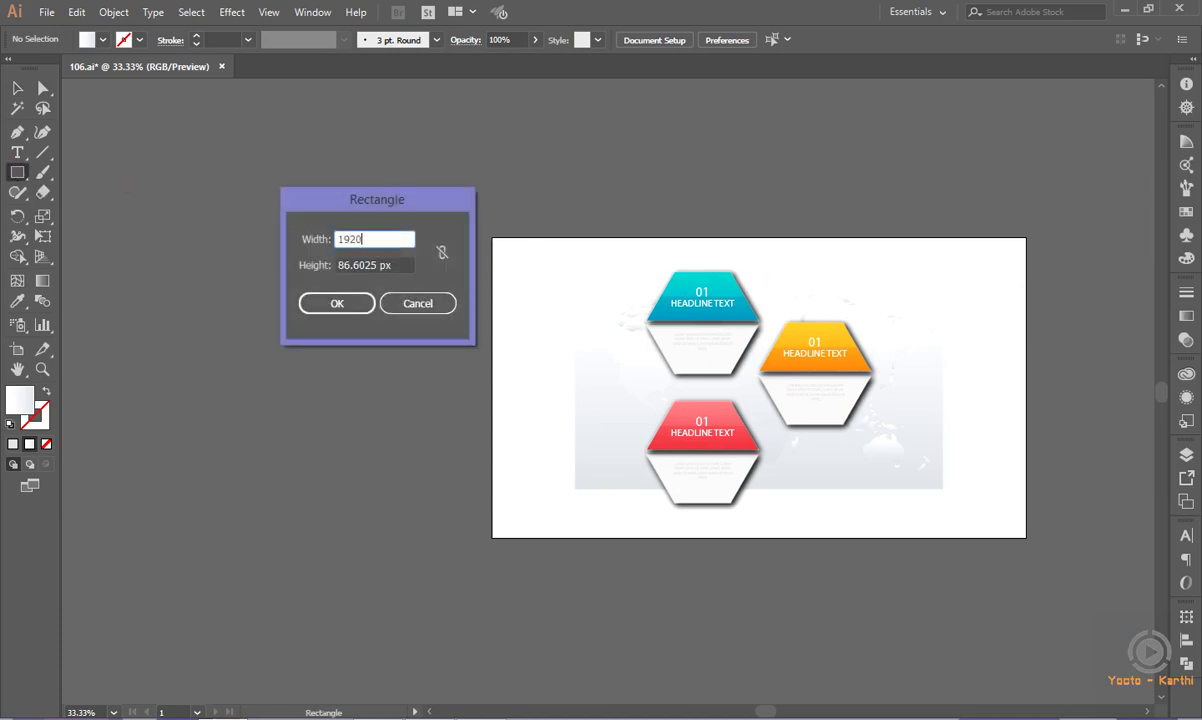
{"action": "key", "text": "Tab"}
{"action": "type", "text": "1080"}
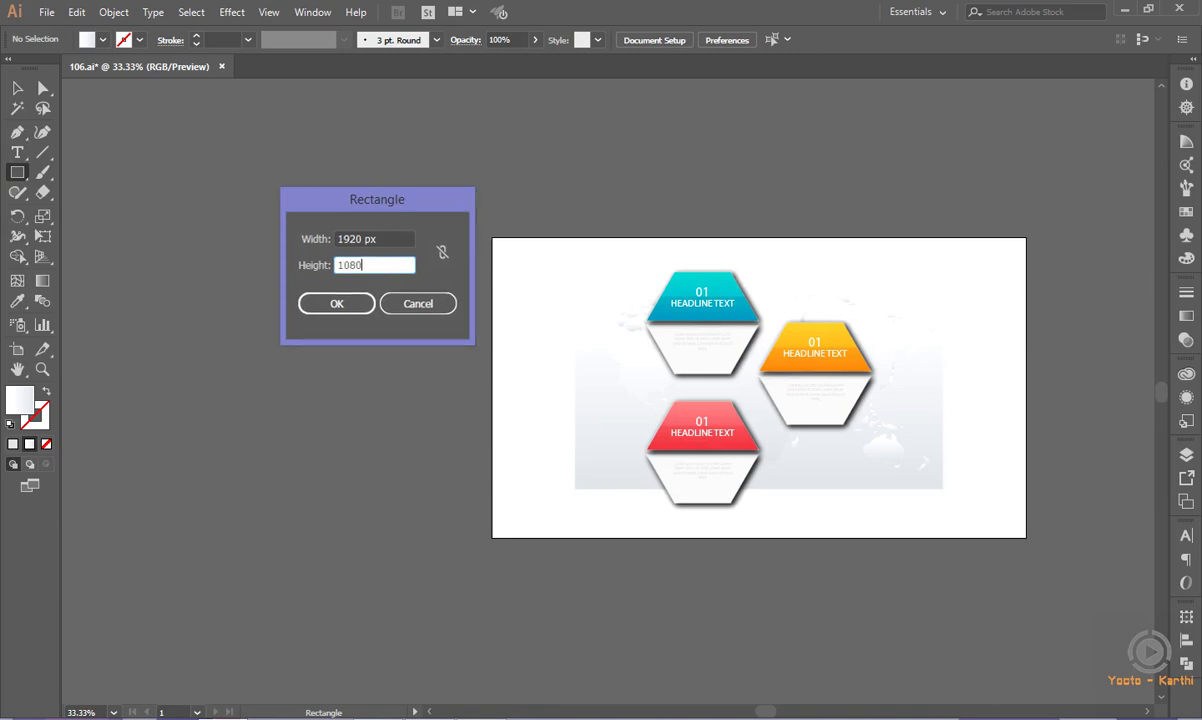
{"action": "key", "text": "Return"}
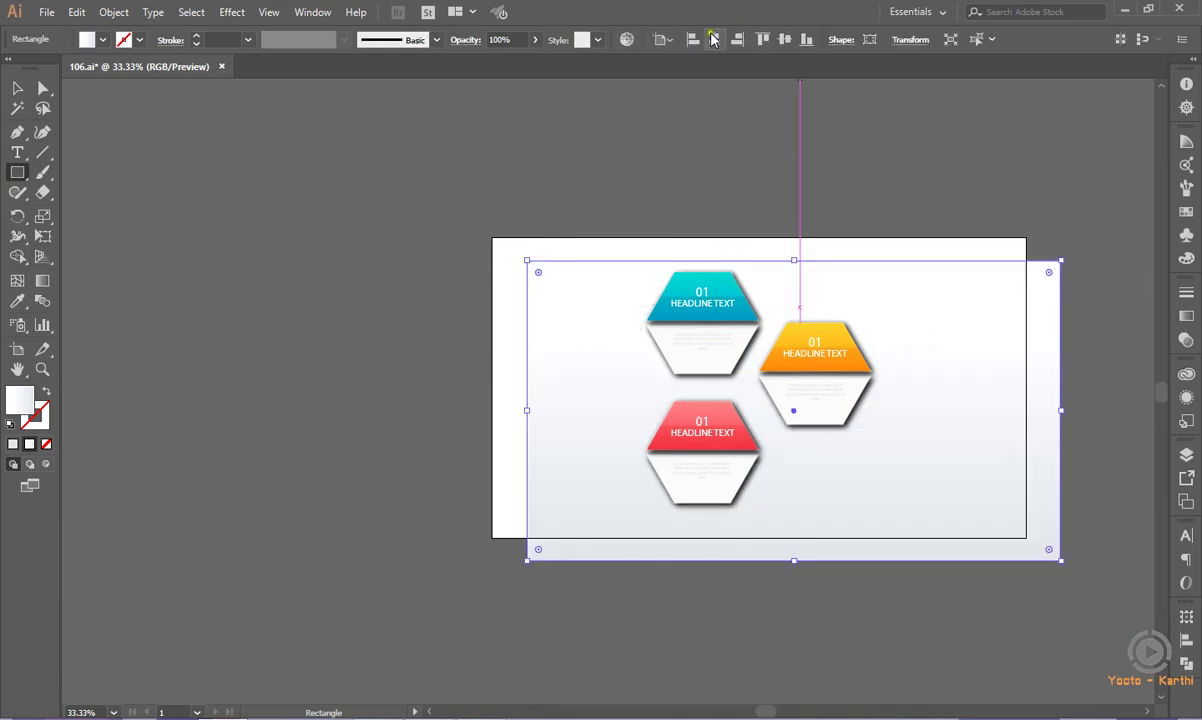
{"action": "left_click", "coordinate": [714, 39]}
{"action": "left_click", "coordinate": [784, 39]}
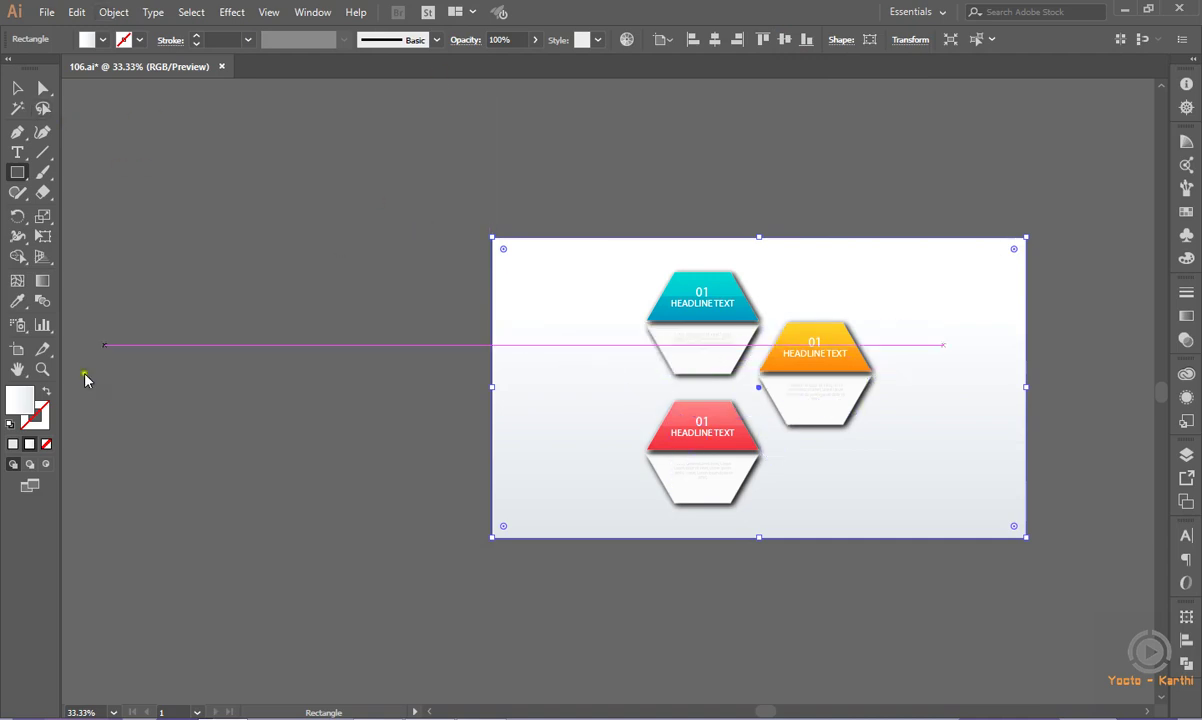
- Send the background rectangle behind all other artwork
{"action": "left_click", "coordinate": [17, 88]}
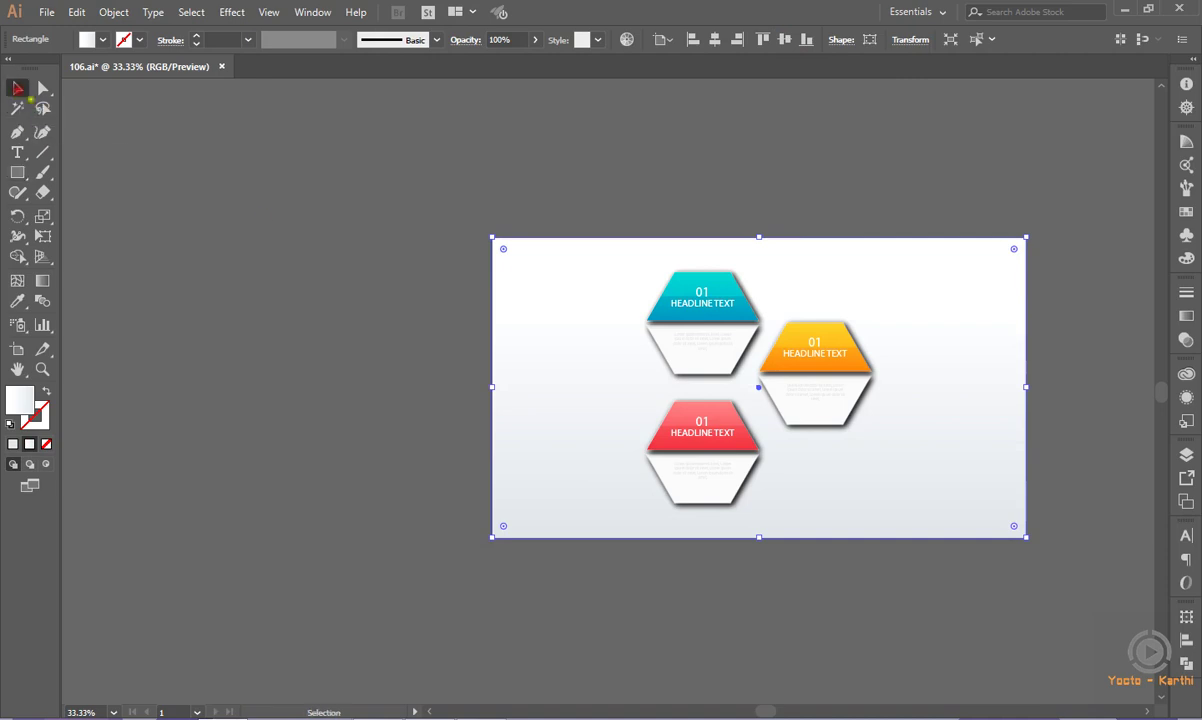
{"action": "right_click", "coordinate": [586, 370]}
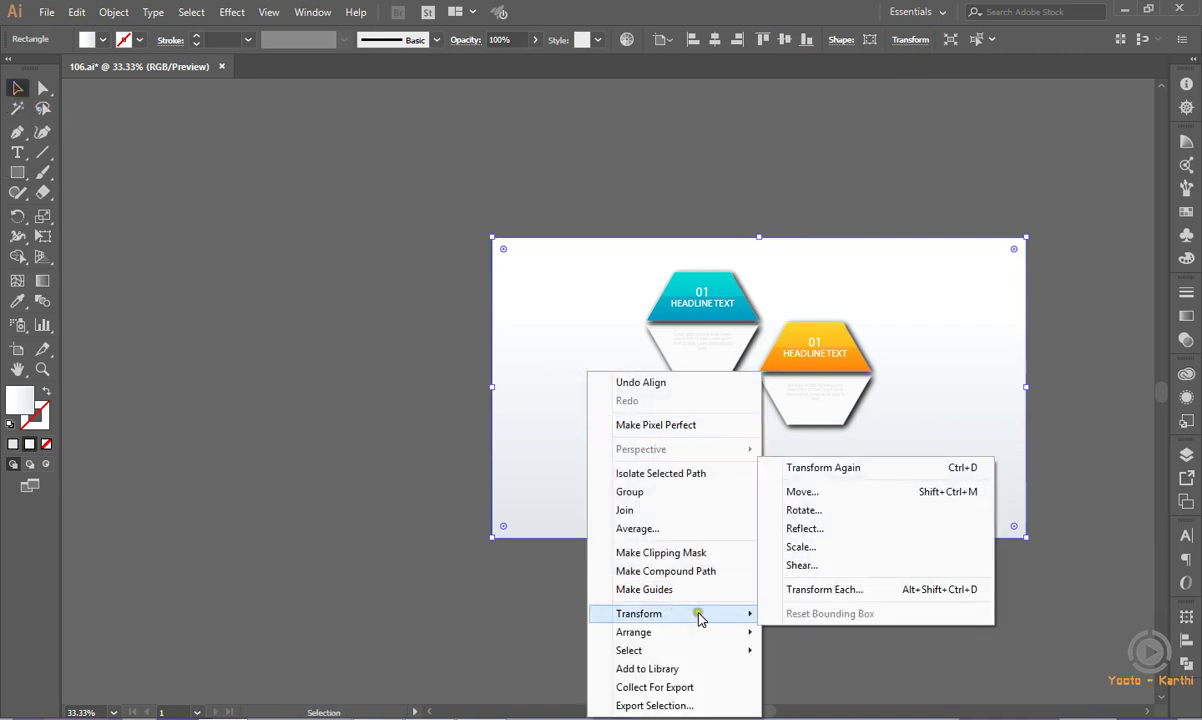
{"action": "mouse_move", "coordinate": [634, 632]}
{"action": "left_click", "coordinate": [801, 686]}
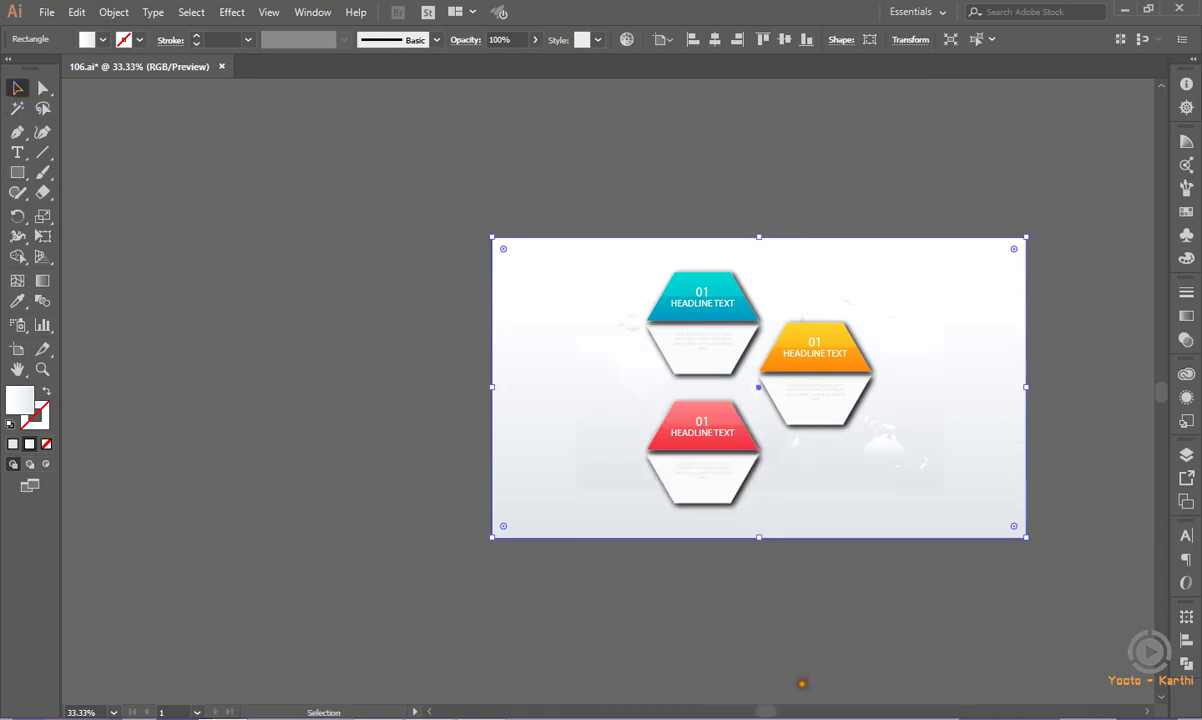
{"action": "left_click", "coordinate": [747, 644]}
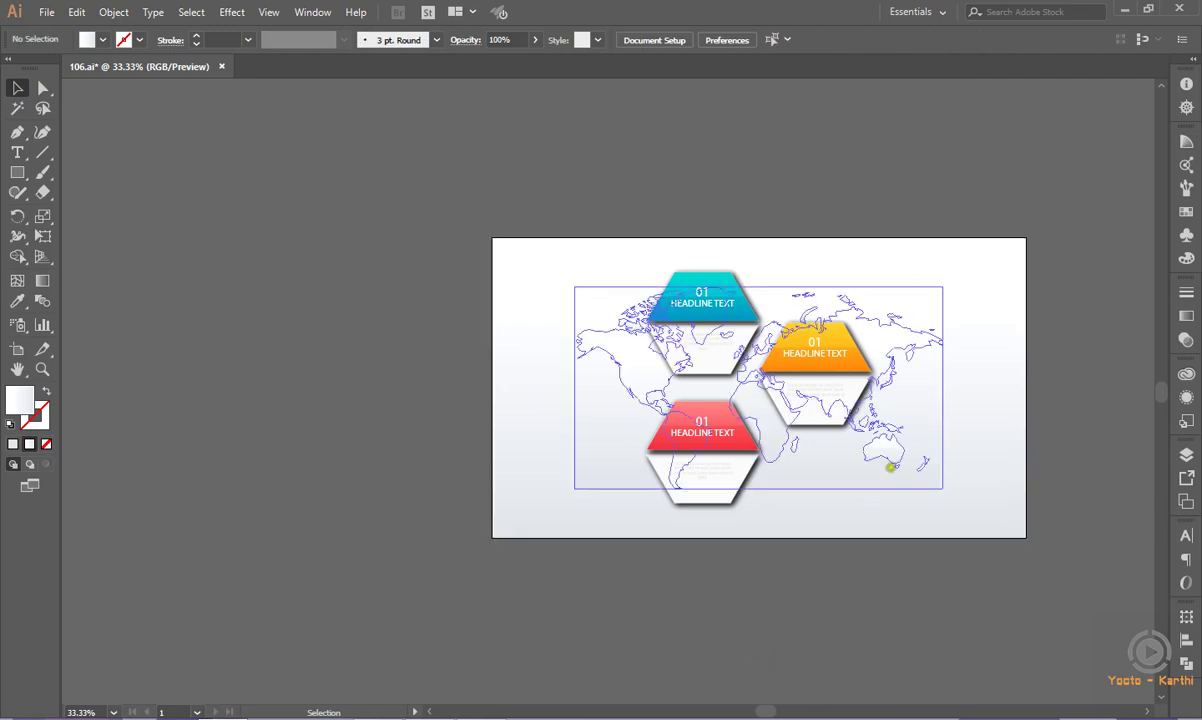
- Scale the world map group up from its centre to stretch across the artboard
{"action": "left_click", "coordinate": [886, 461]}
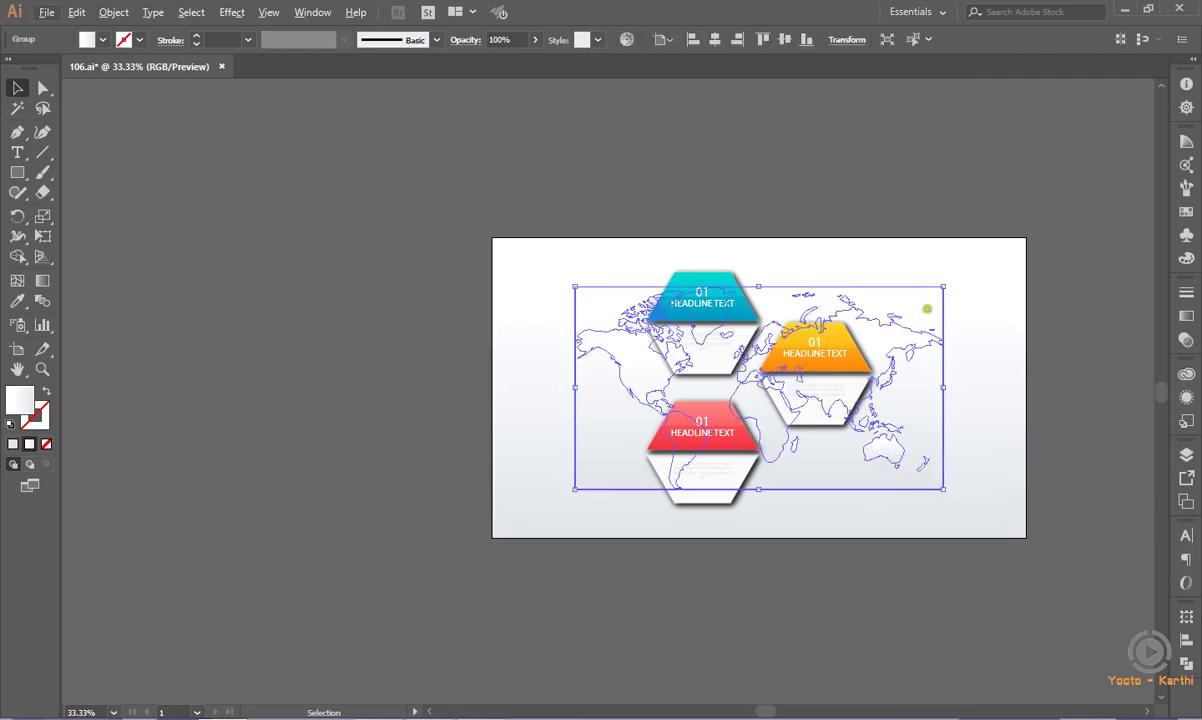
{"action": "key", "text": "ctrl+0"}
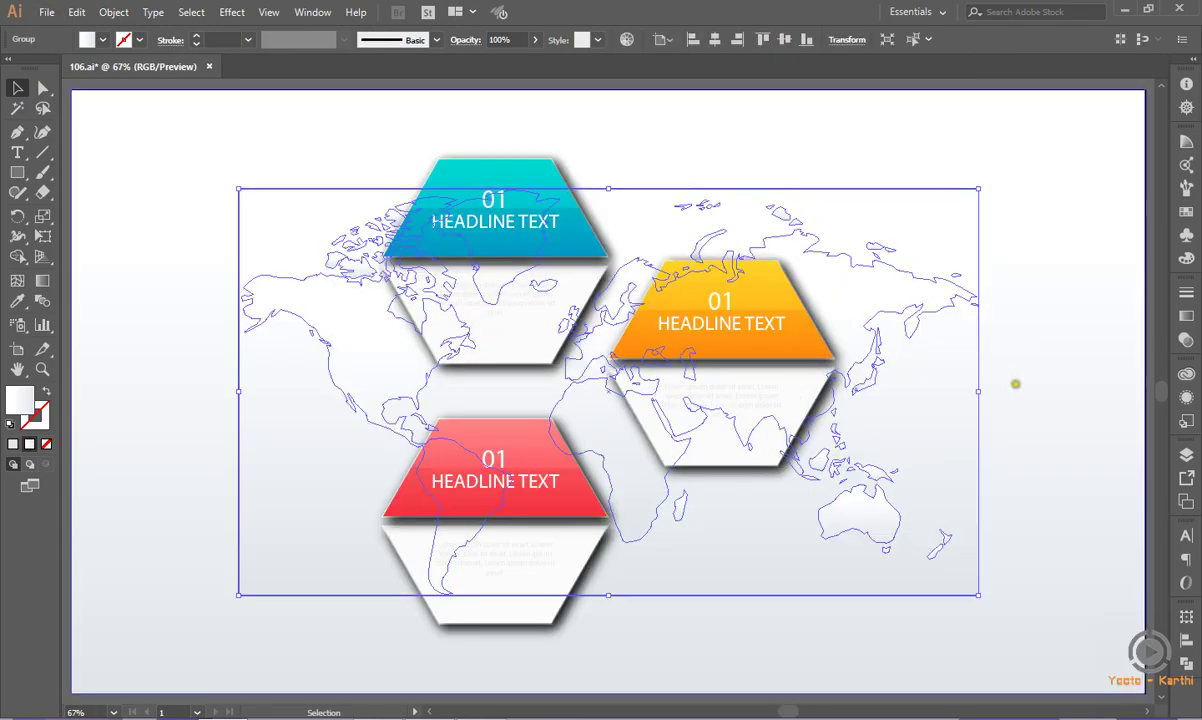
{"action": "left_click", "coordinate": [1015, 383]}
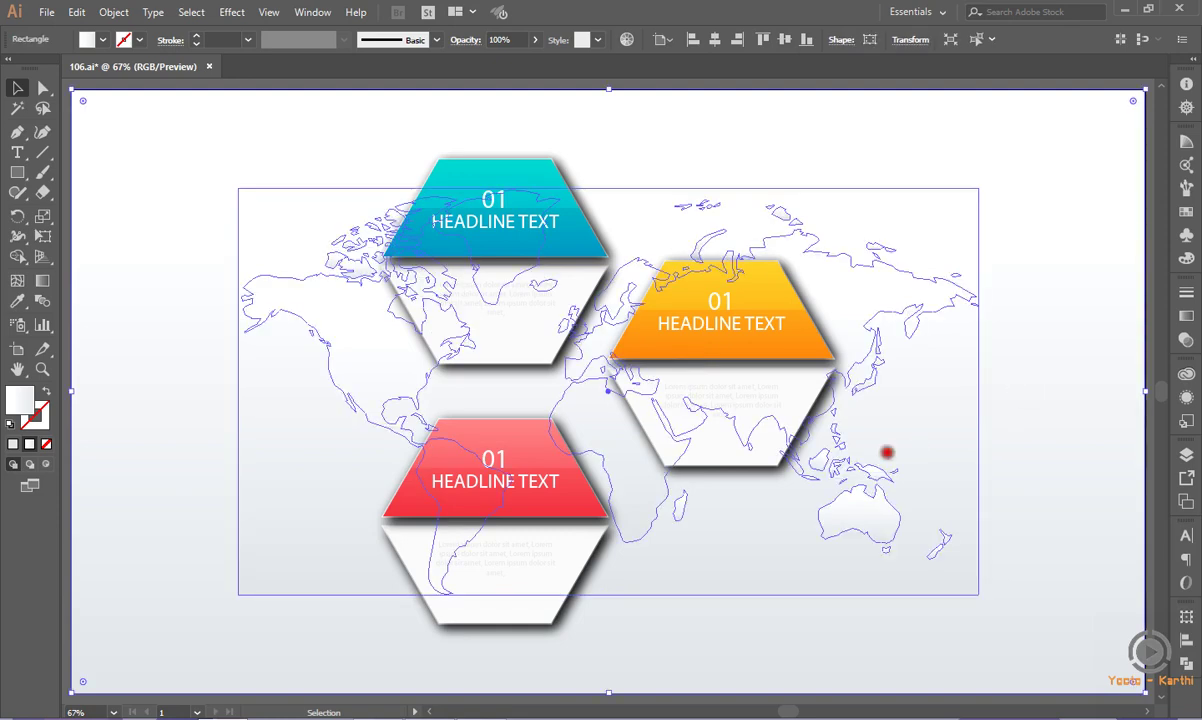
{"action": "left_click", "coordinate": [886, 452]}
{"action": "left_click_drag", "start_coordinate": [978, 188], "coordinate": [1057, 111]}
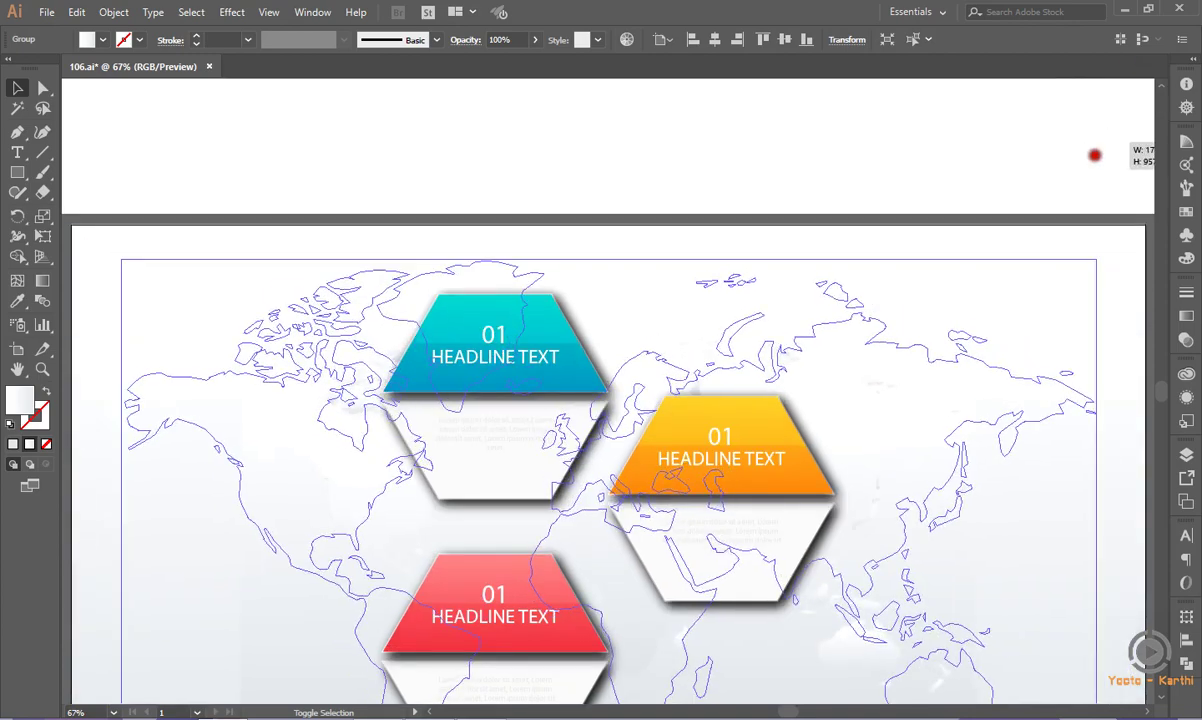
{"action": "left_click_drag", "start_coordinate": [1057, 111], "coordinate": [1138, 158]}
{"action": "left_click", "coordinate": [1068, 190]}
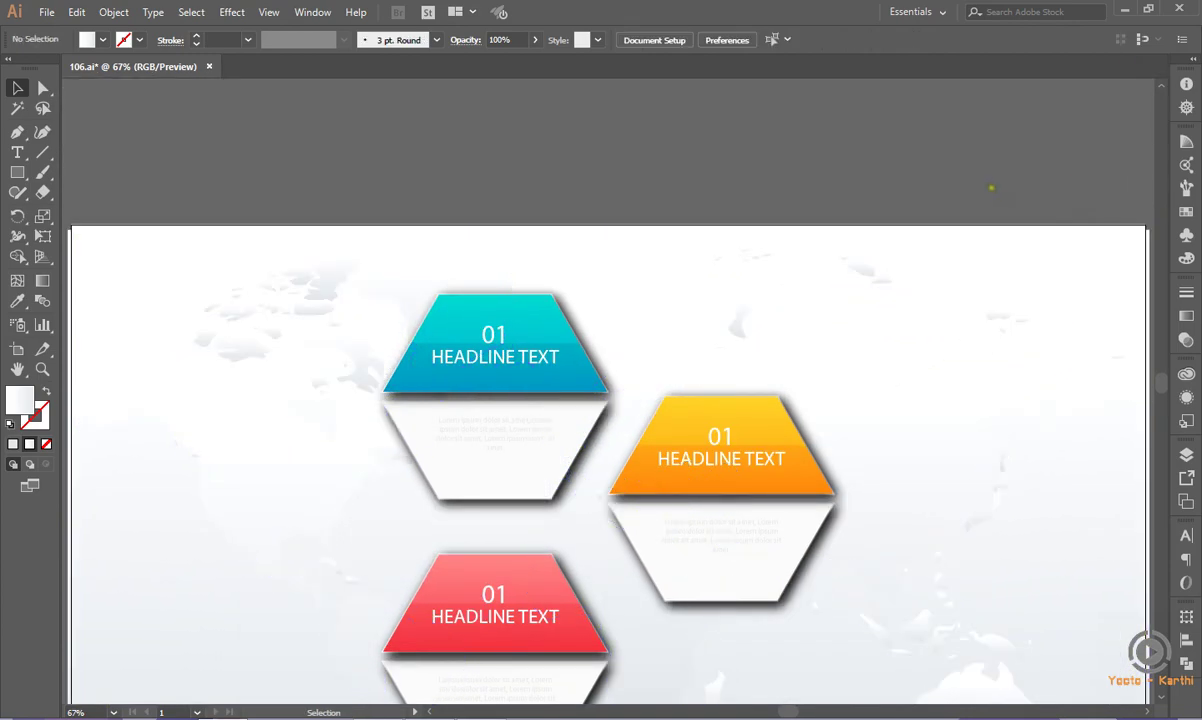
{"action": "scroll", "coordinate": [991, 190], "scroll_direction": "down", "scroll_amount": 2}
{"action": "scroll", "coordinate": [987, 242], "scroll_direction": "down", "scroll_amount": 1}
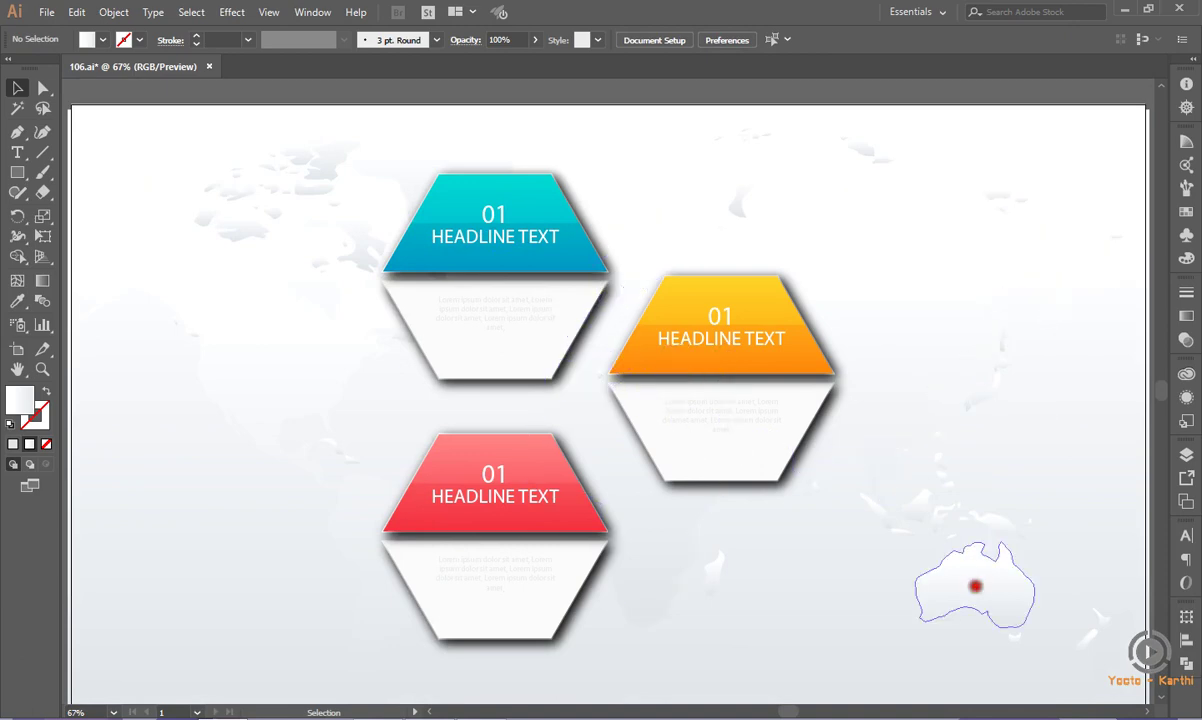
- Select the world-map path on Layer 4 through the Layers panel
{"action": "left_click", "coordinate": [975, 586]}
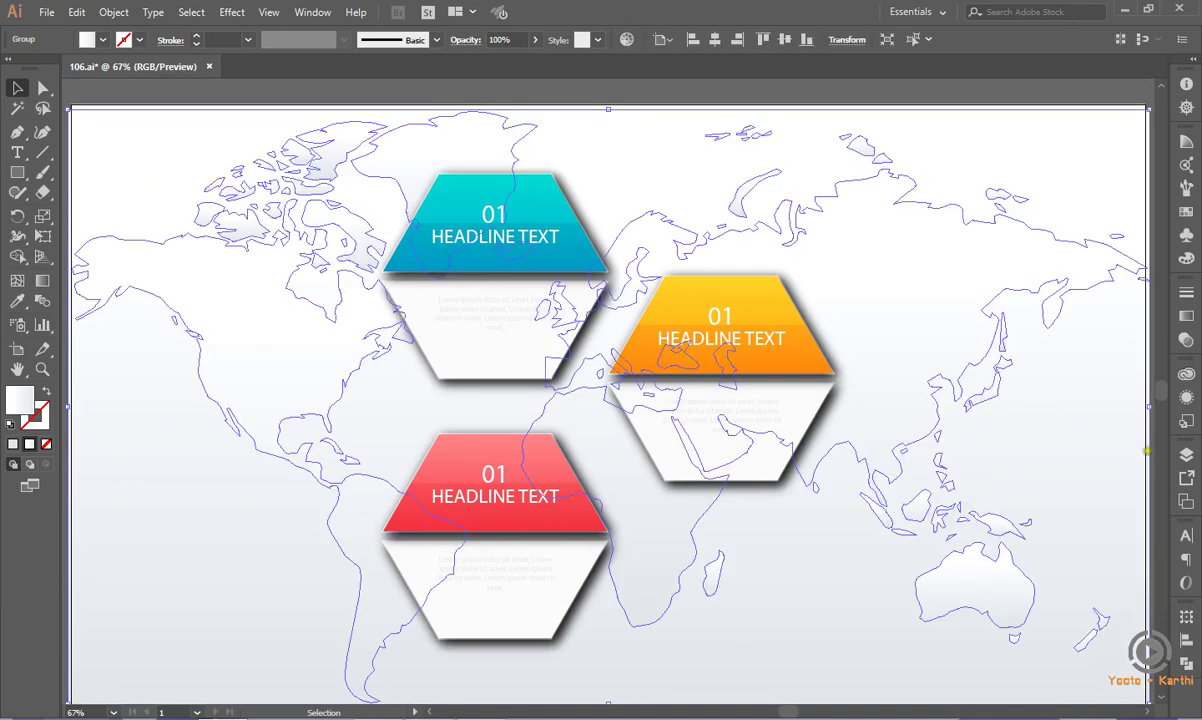
{"action": "key", "text": "F7"}
{"action": "left_click", "coordinate": [937, 468]}
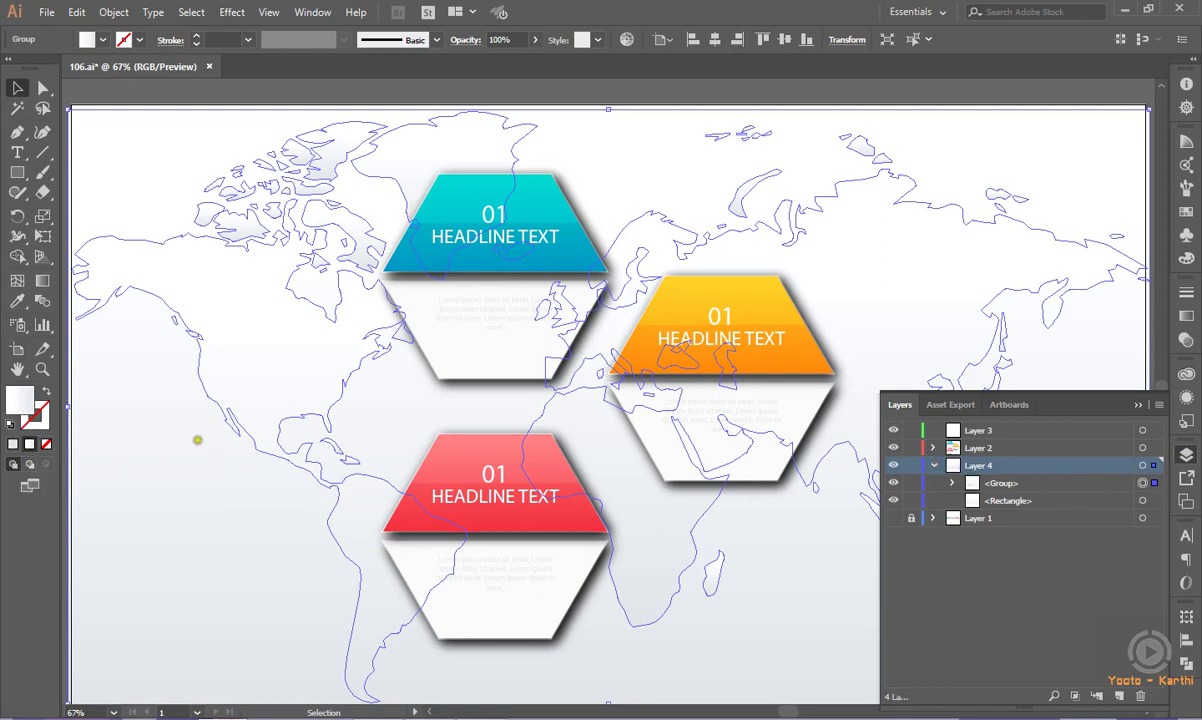
{"action": "key", "text": "a"}
{"action": "left_click", "coordinate": [515, 185]}
{"action": "key", "text": "ctrl+minus"}
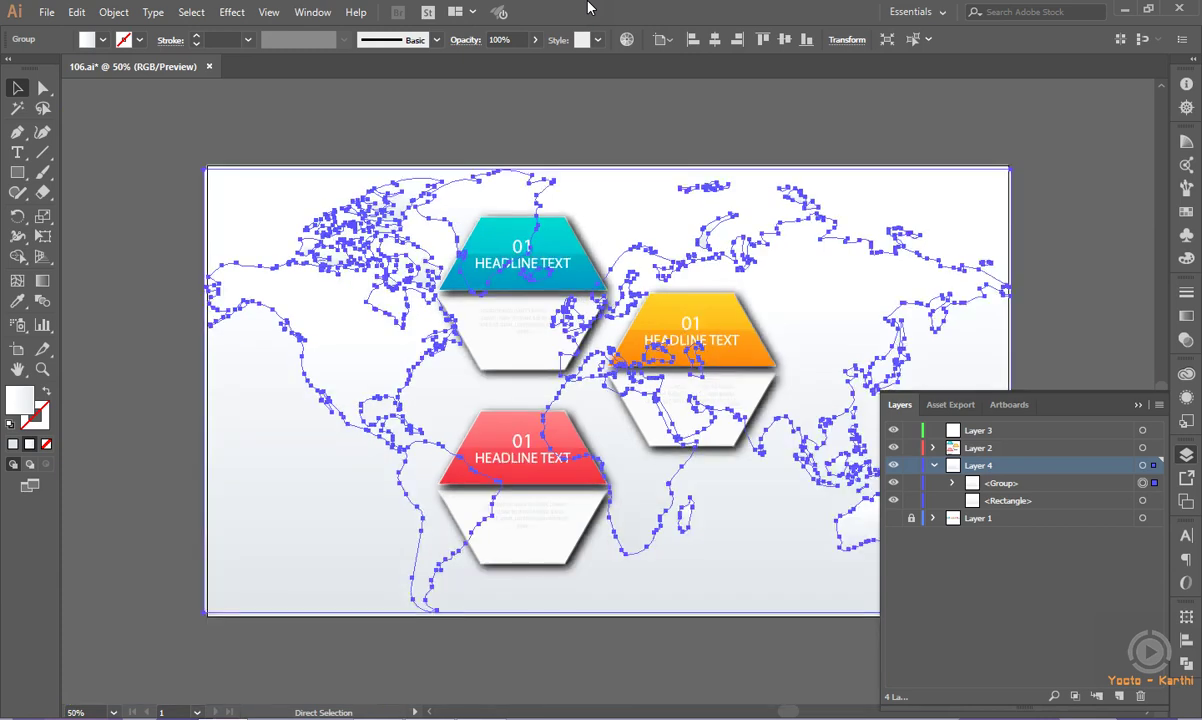
- Center the whole world-map group vertically on the artboard, then deselect it
{"action": "key", "text": "v"}
{"action": "left_click", "coordinate": [170, 289]}
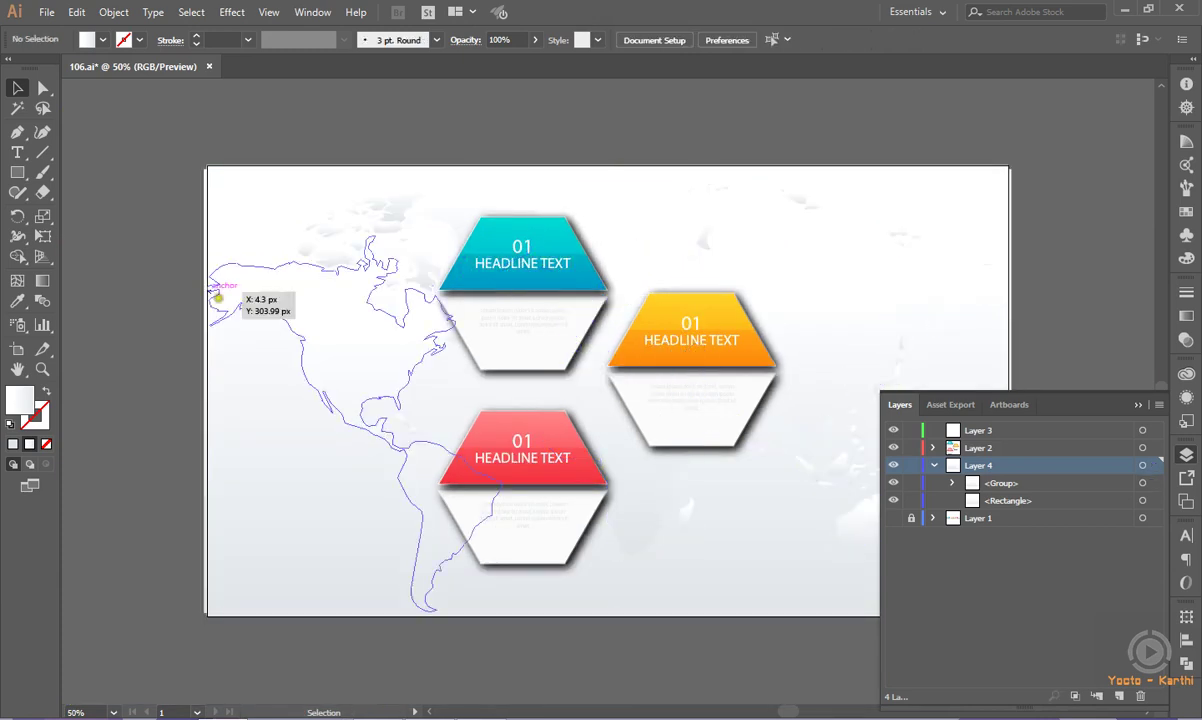
{"action": "left_click", "coordinate": [220, 290]}
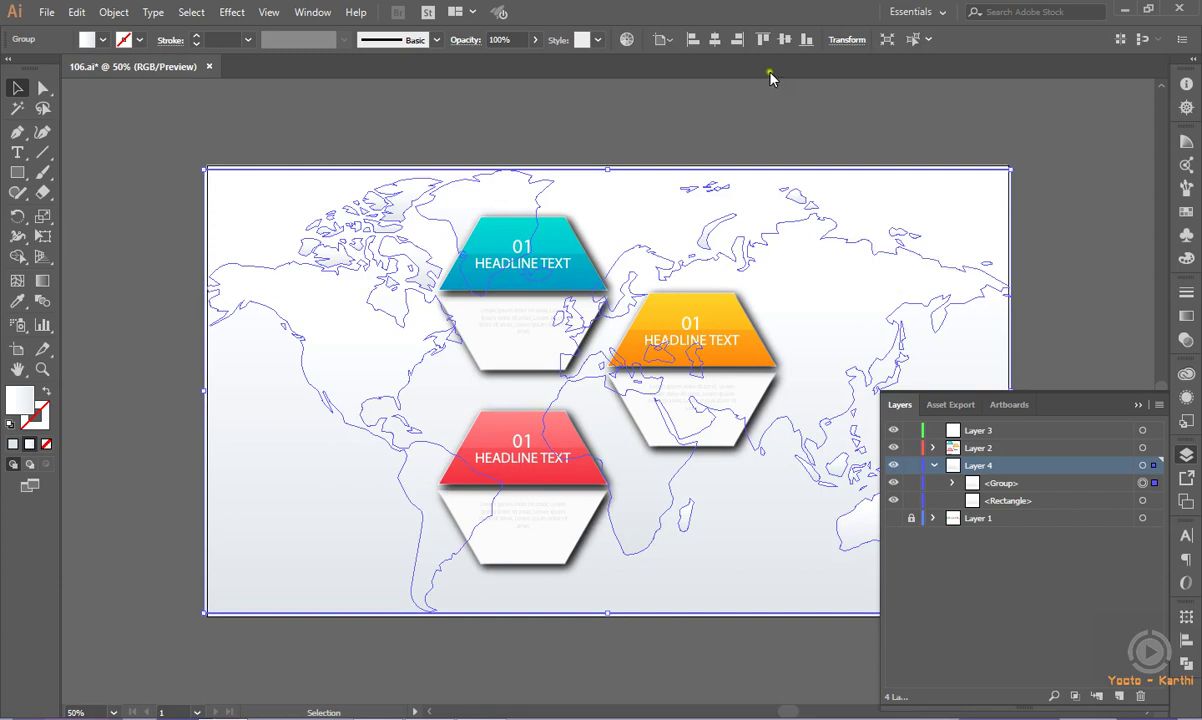
{"action": "left_click", "coordinate": [784, 39]}
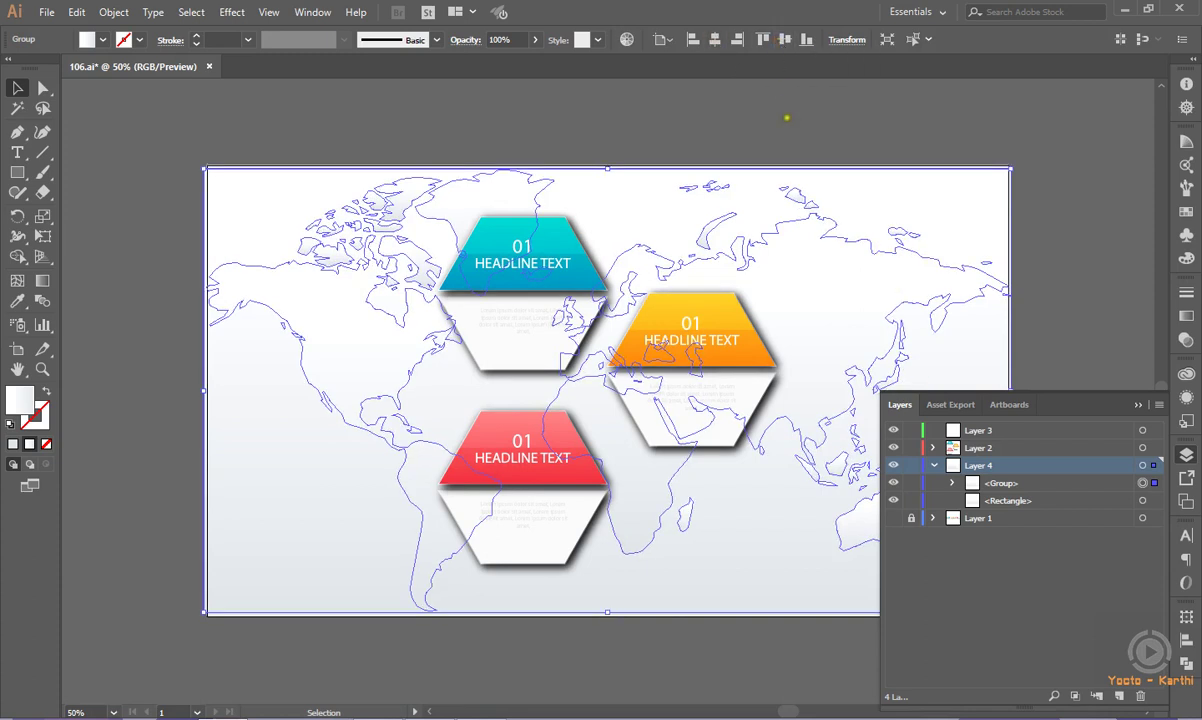
{"action": "left_click", "coordinate": [787, 118]}
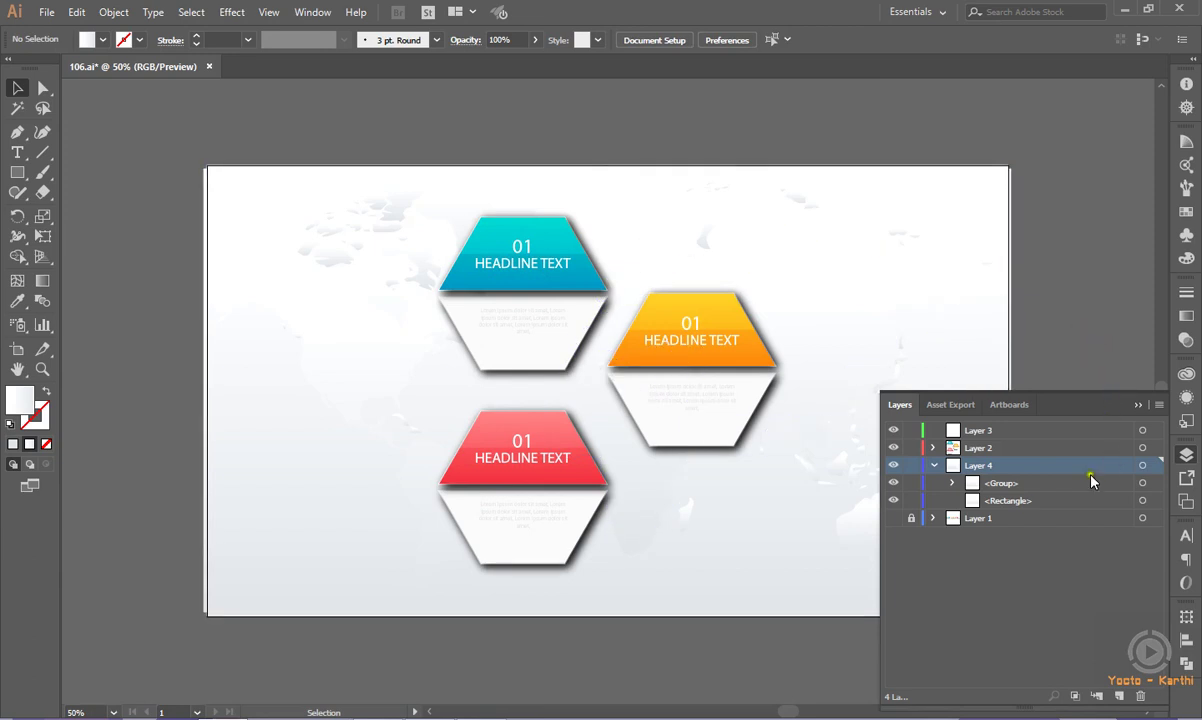
- Set the map gradient's left stop to white FFFFFF instead of light grey
{"action": "left_click", "coordinate": [1142, 482]}
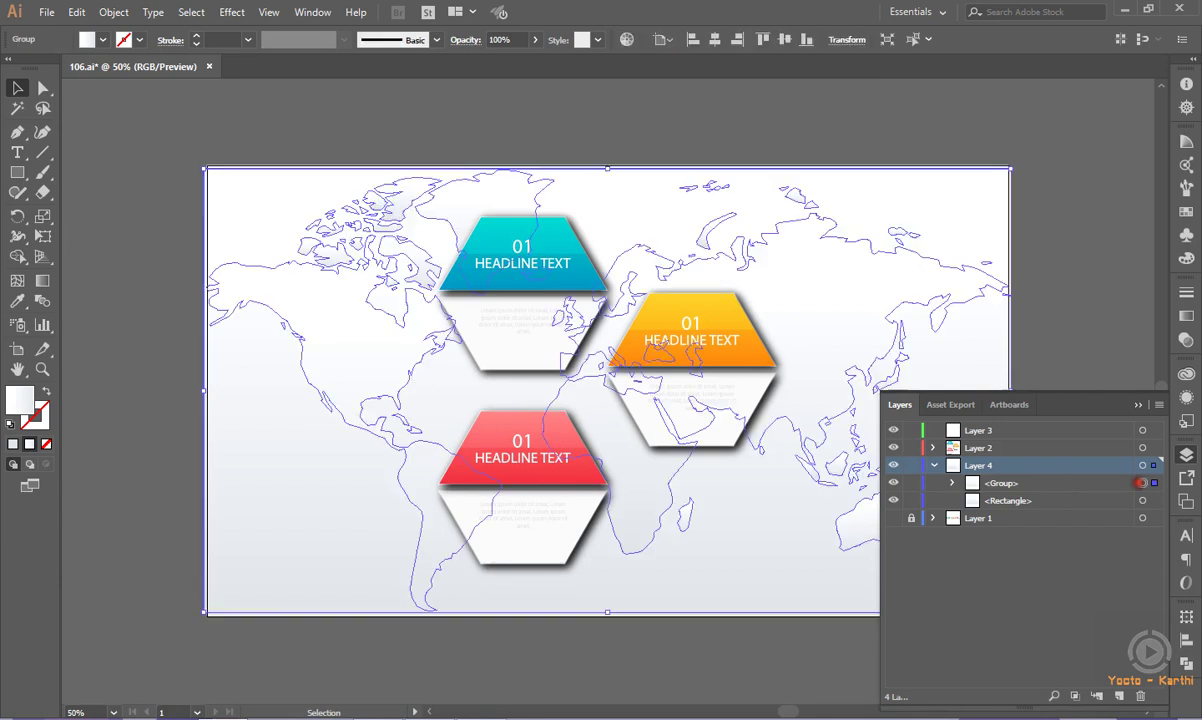
{"action": "left_click", "coordinate": [1186, 316]}
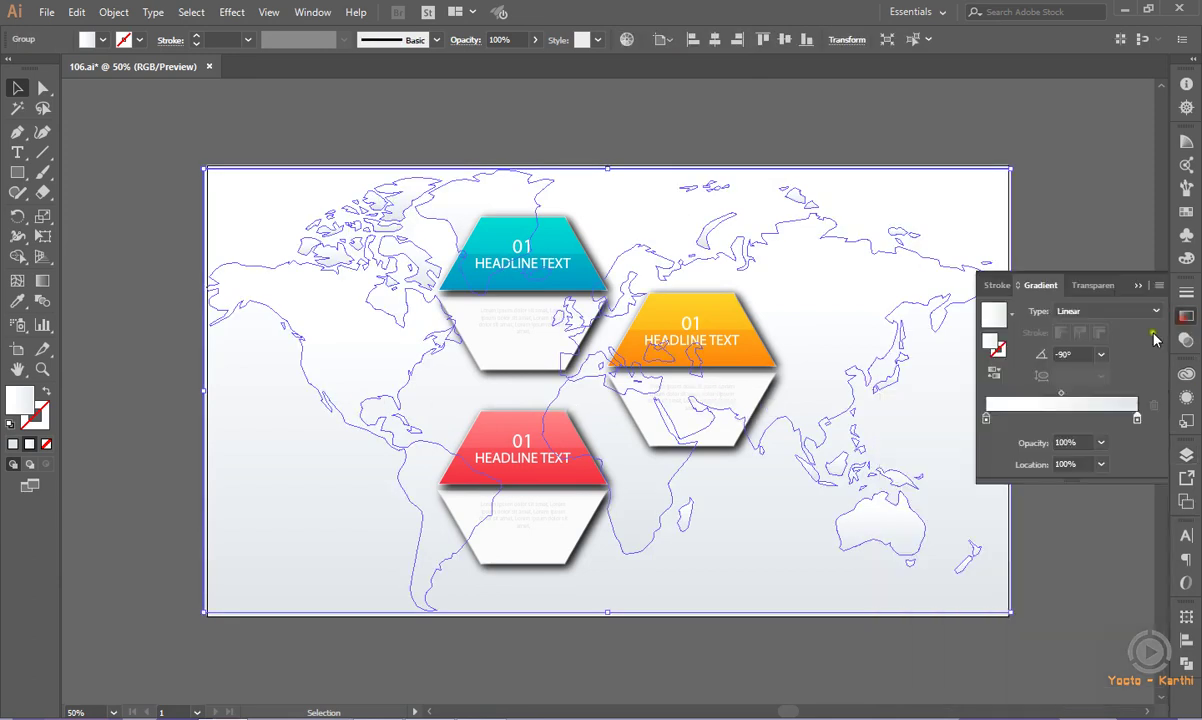
{"action": "double_click", "coordinate": [1136, 420]}
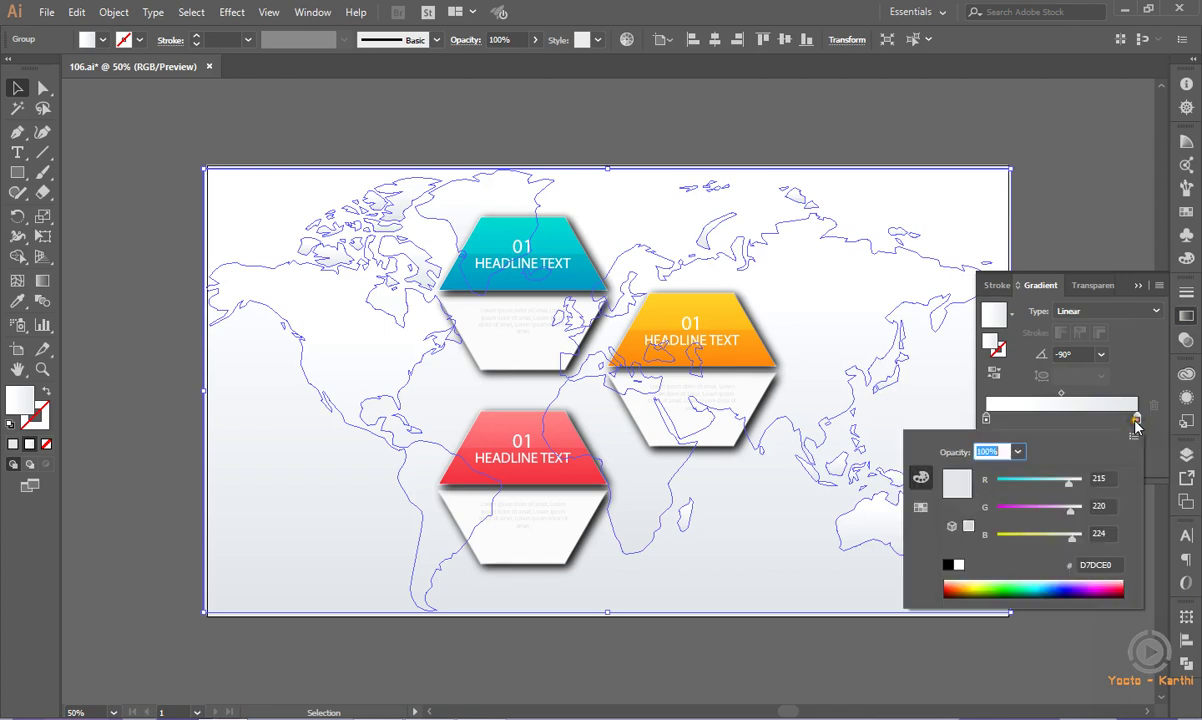
{"action": "left_click", "coordinate": [986, 419]}
{"action": "double_click", "coordinate": [986, 419]}
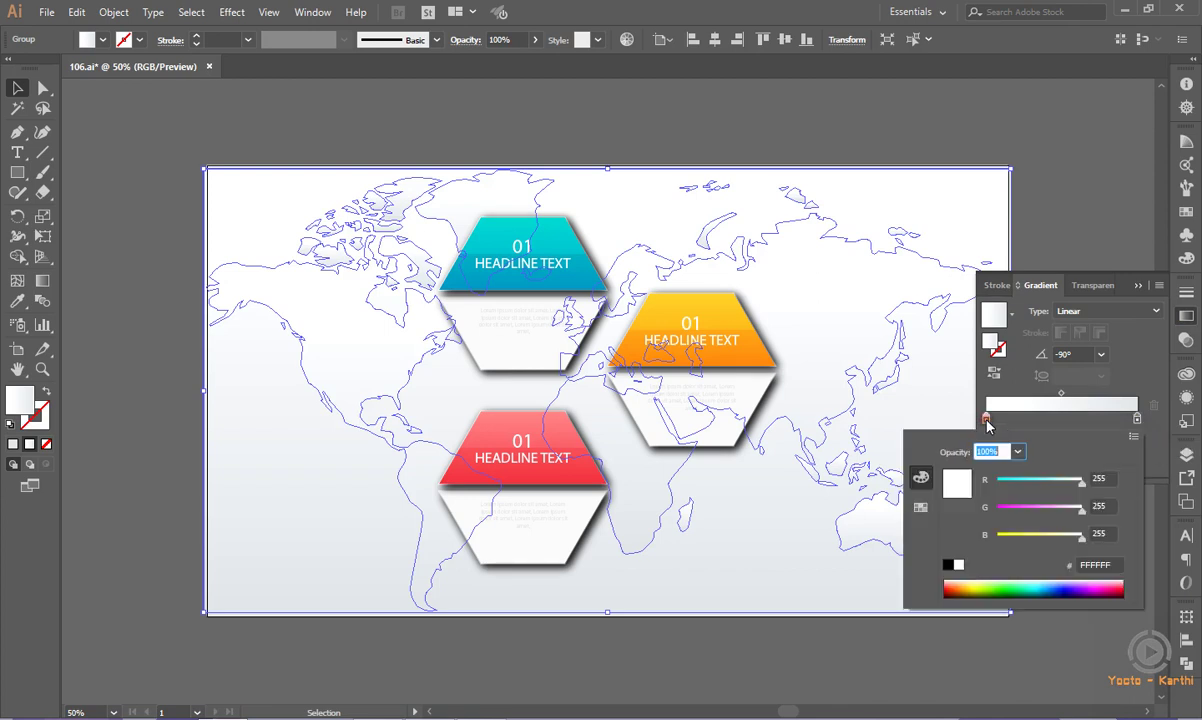
{"action": "left_click", "coordinate": [1134, 358]}
- Toggle the background rectangle's visibility, leave it shown, and pick the map group in Layers
{"action": "left_click", "coordinate": [1139, 287]}
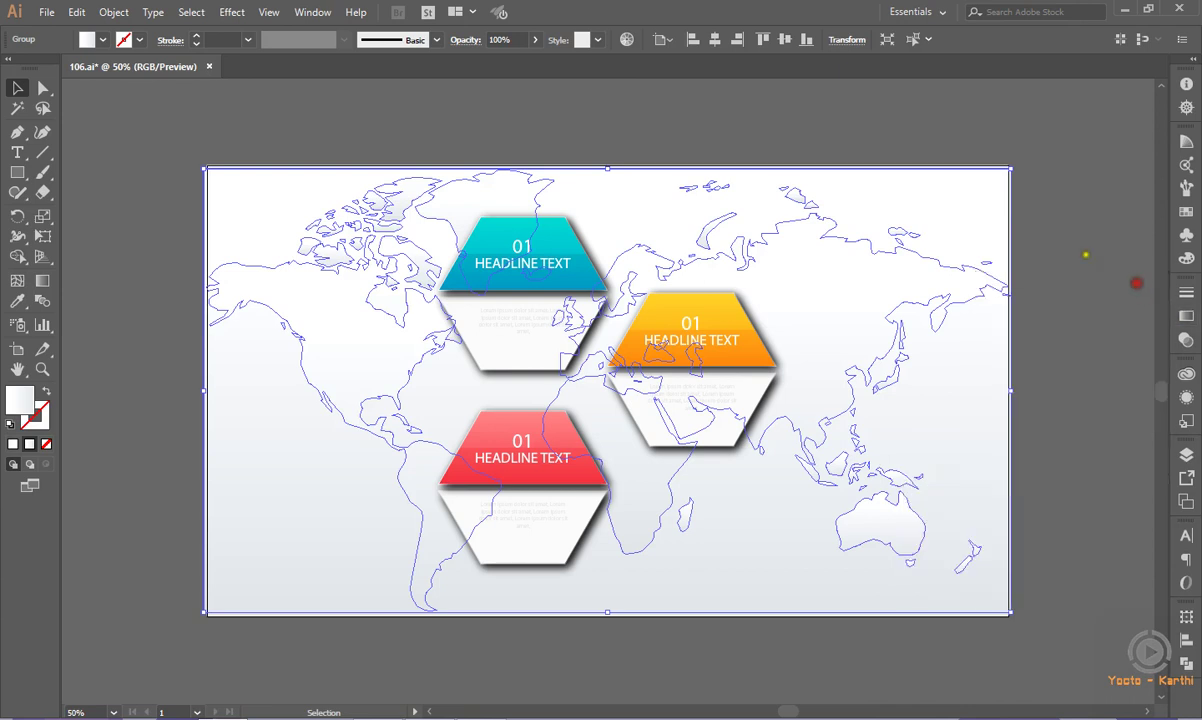
{"action": "left_click", "coordinate": [1071, 247]}
{"action": "left_click", "coordinate": [1186, 453]}
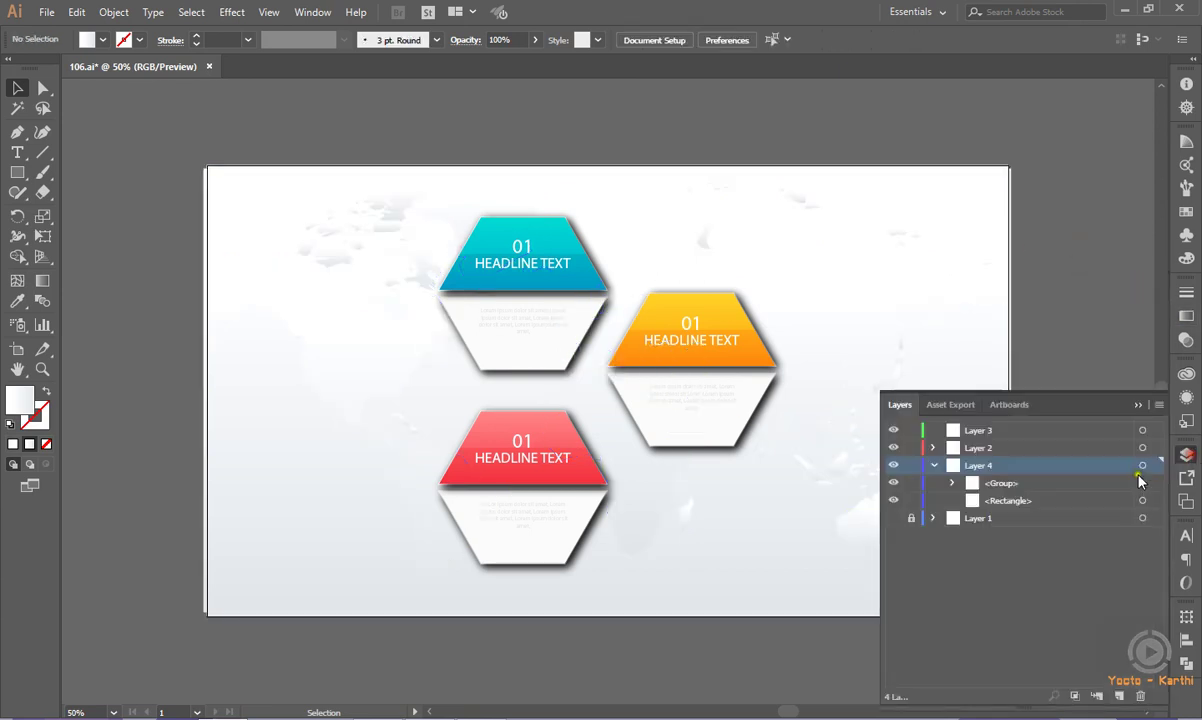
{"action": "left_click", "coordinate": [895, 497]}
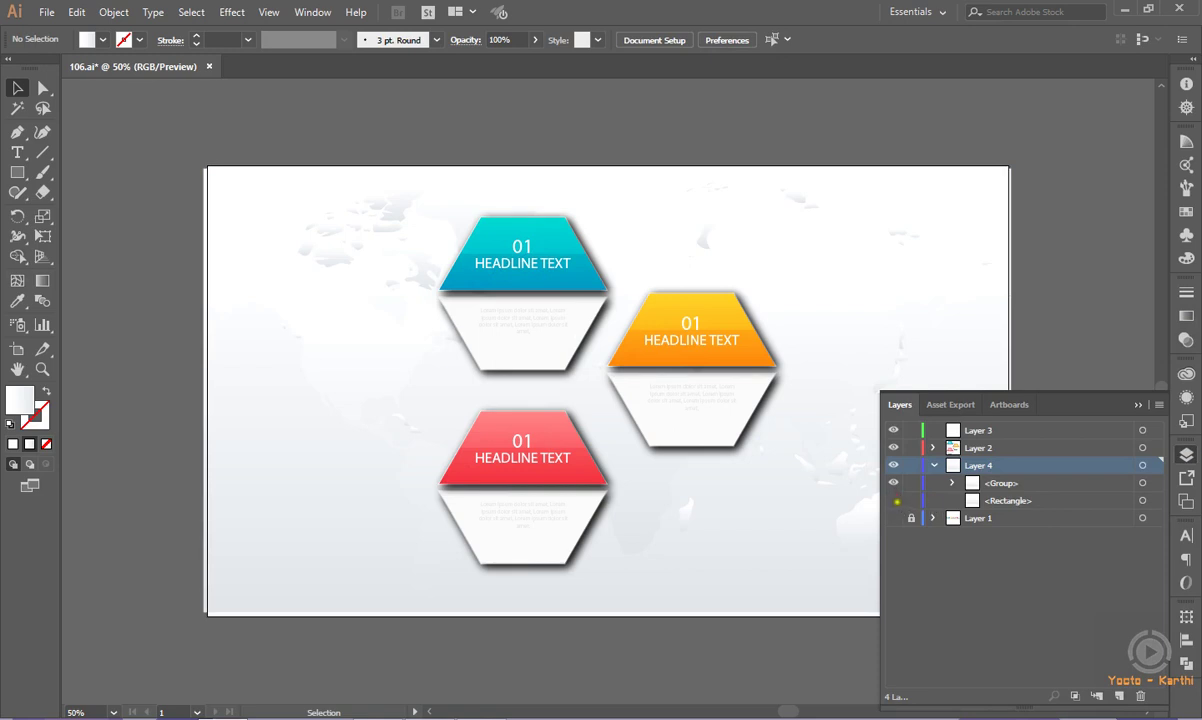
{"action": "left_click", "coordinate": [895, 500]}
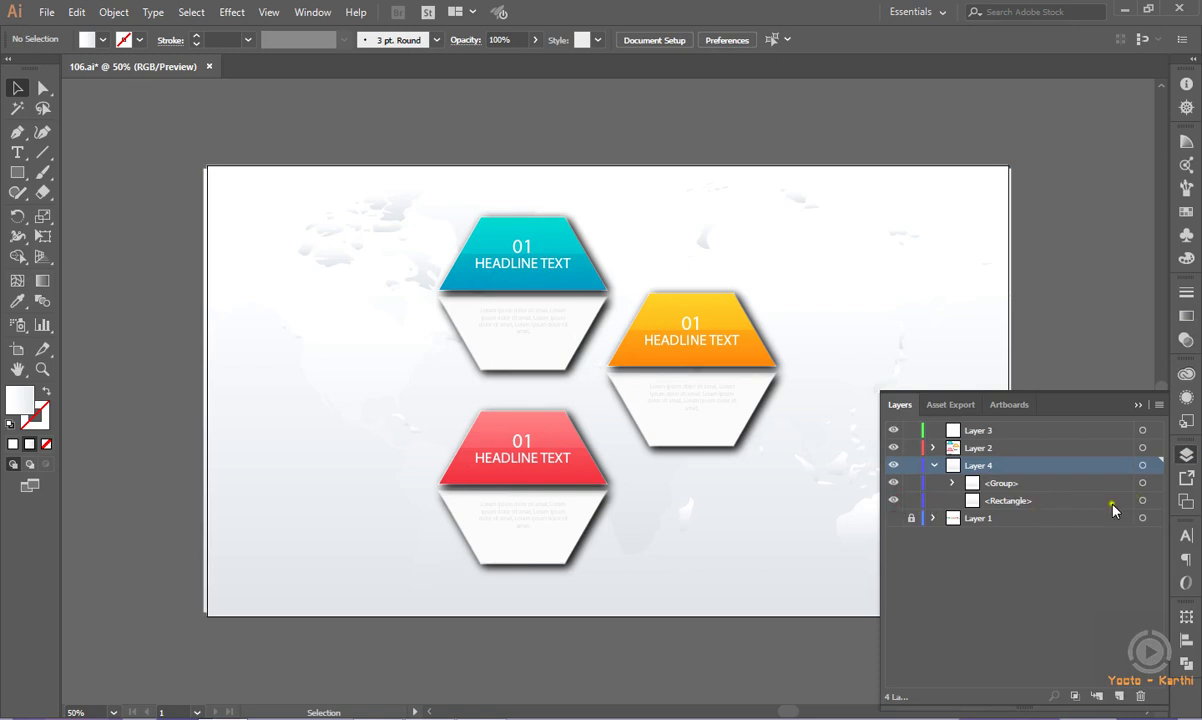
{"action": "left_click", "coordinate": [894, 500]}
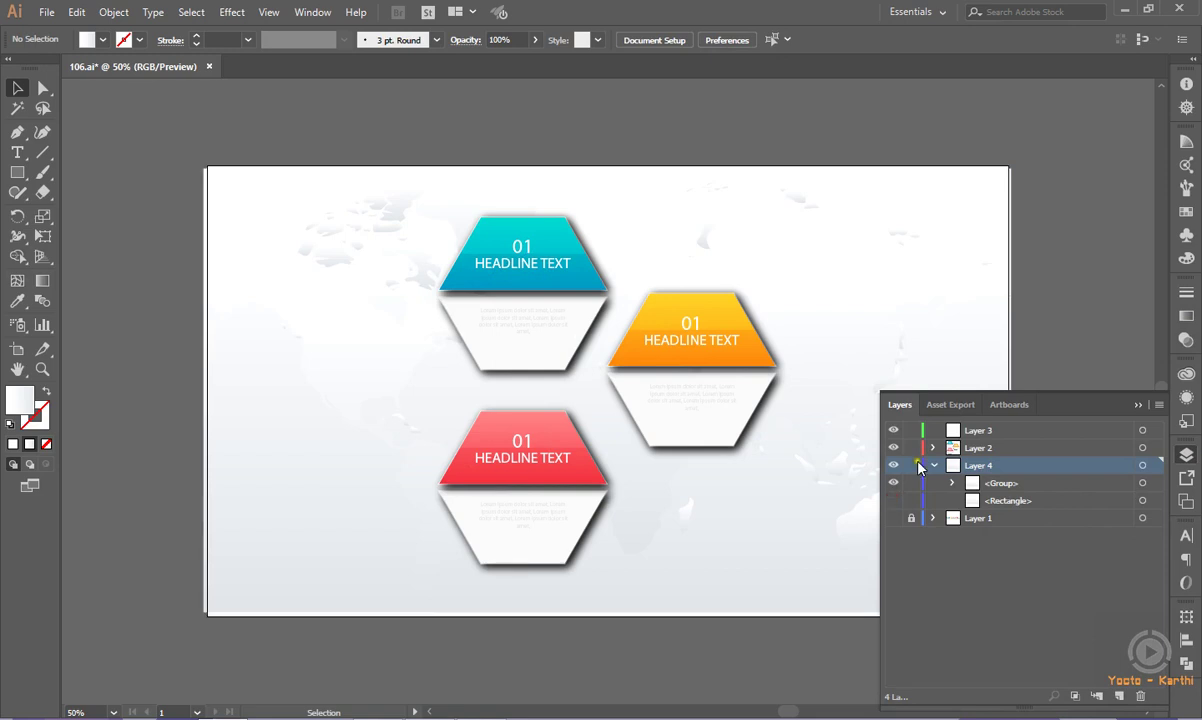
{"action": "left_click", "coordinate": [952, 373]}
{"action": "left_click", "coordinate": [1093, 266]}
{"action": "left_click", "coordinate": [894, 500]}
{"action": "left_click", "coordinate": [990, 483]}
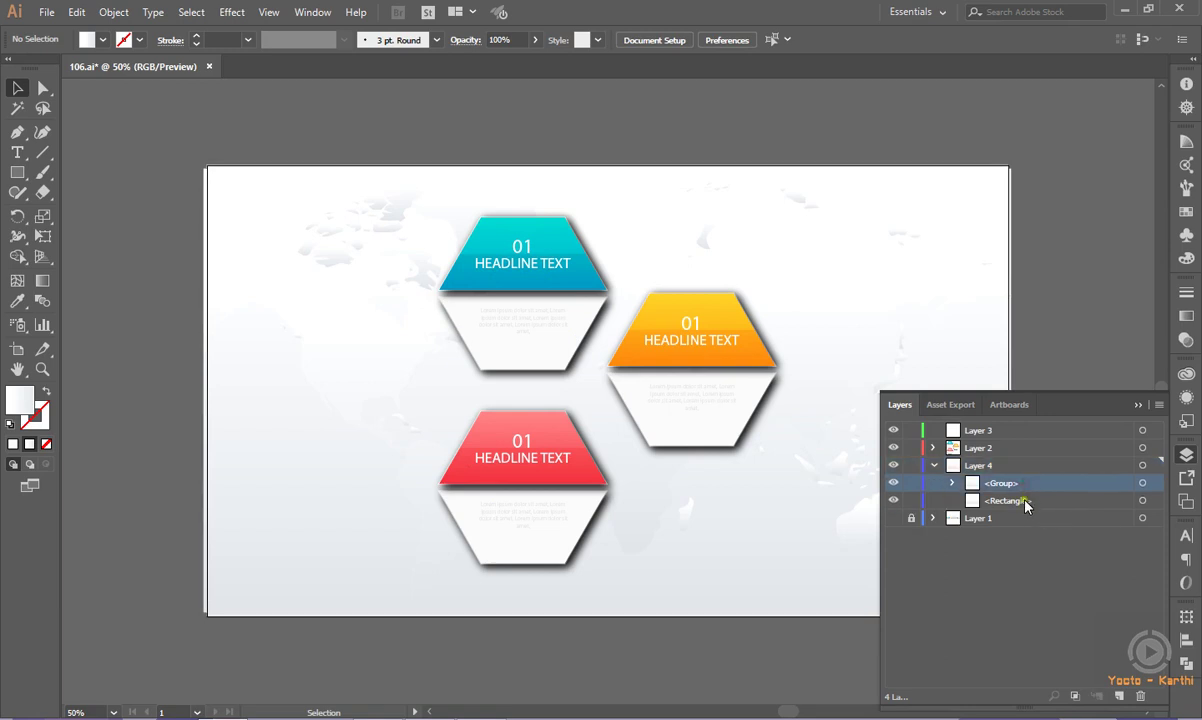
{"action": "left_click", "coordinate": [1137, 404]}
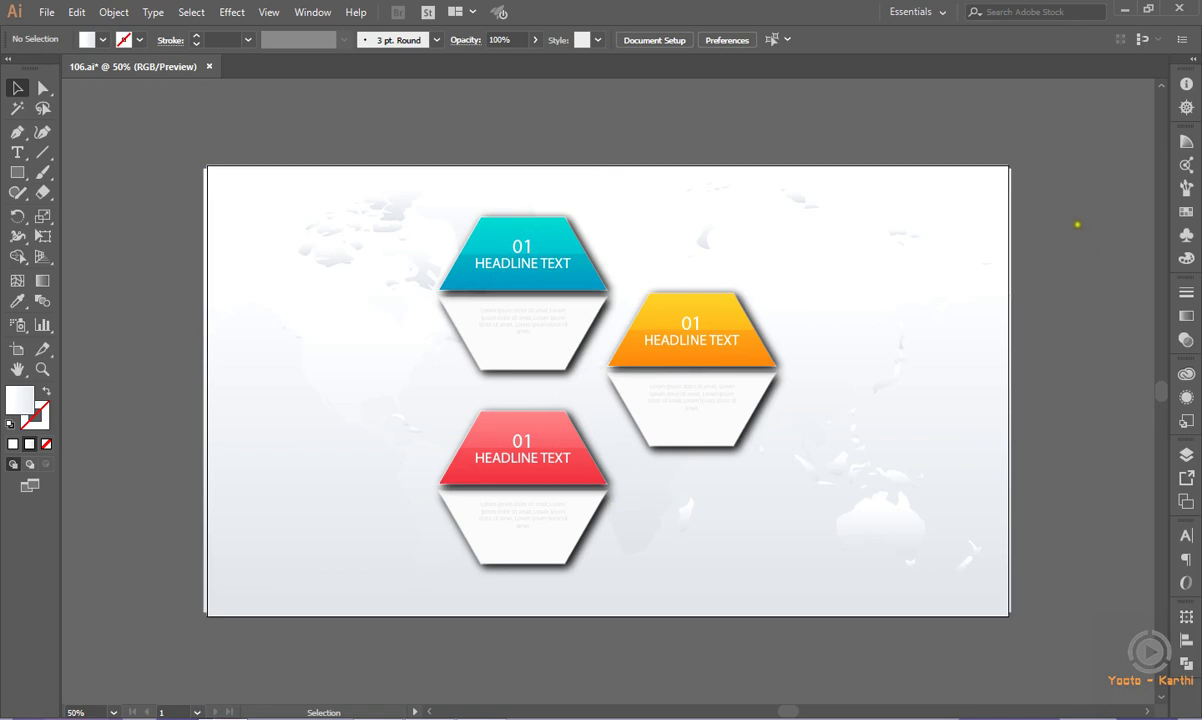
- Delete Layer 3, hide the hexagon cards layer, and select the visible world-map group
{"action": "left_click", "coordinate": [1186, 454]}
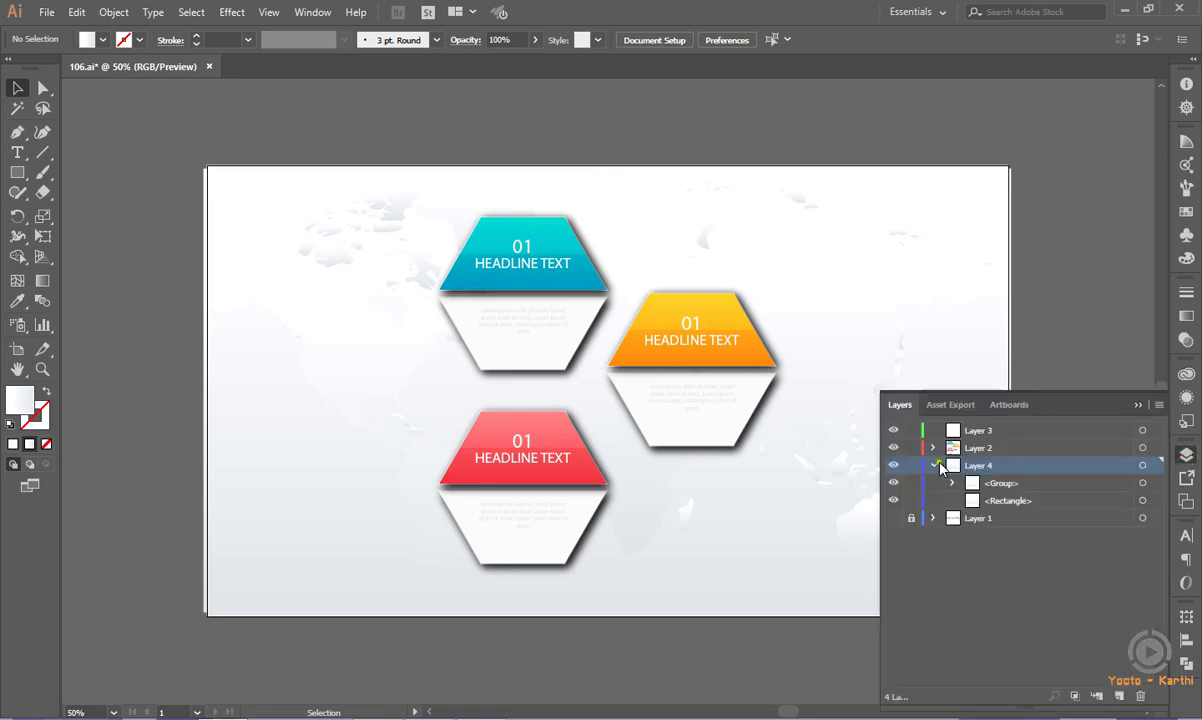
{"action": "left_click", "coordinate": [997, 430]}
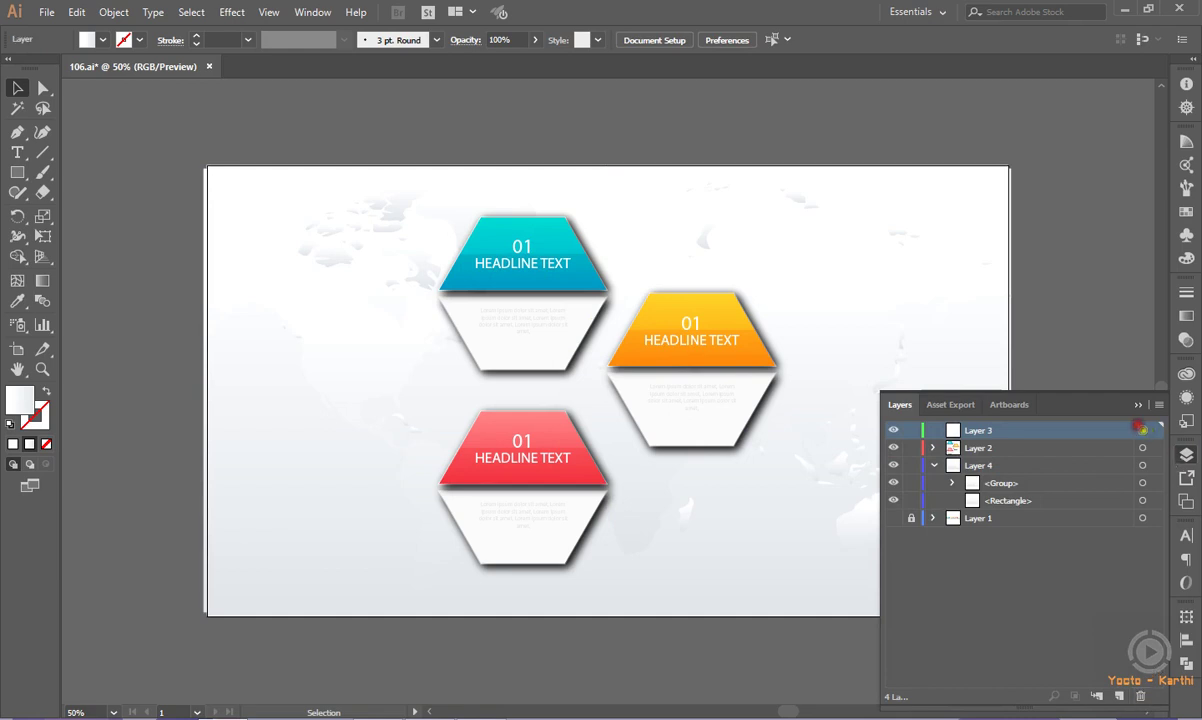
{"action": "left_click", "coordinate": [1140, 695]}
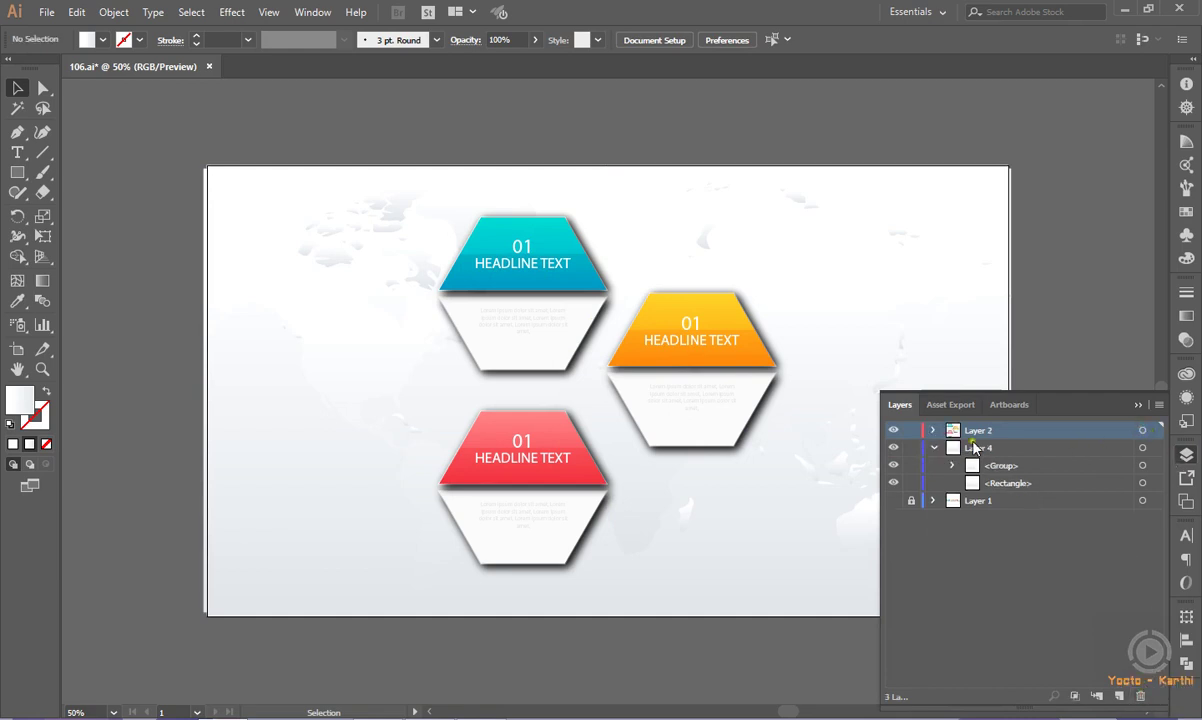
{"action": "left_click", "coordinate": [893, 430]}
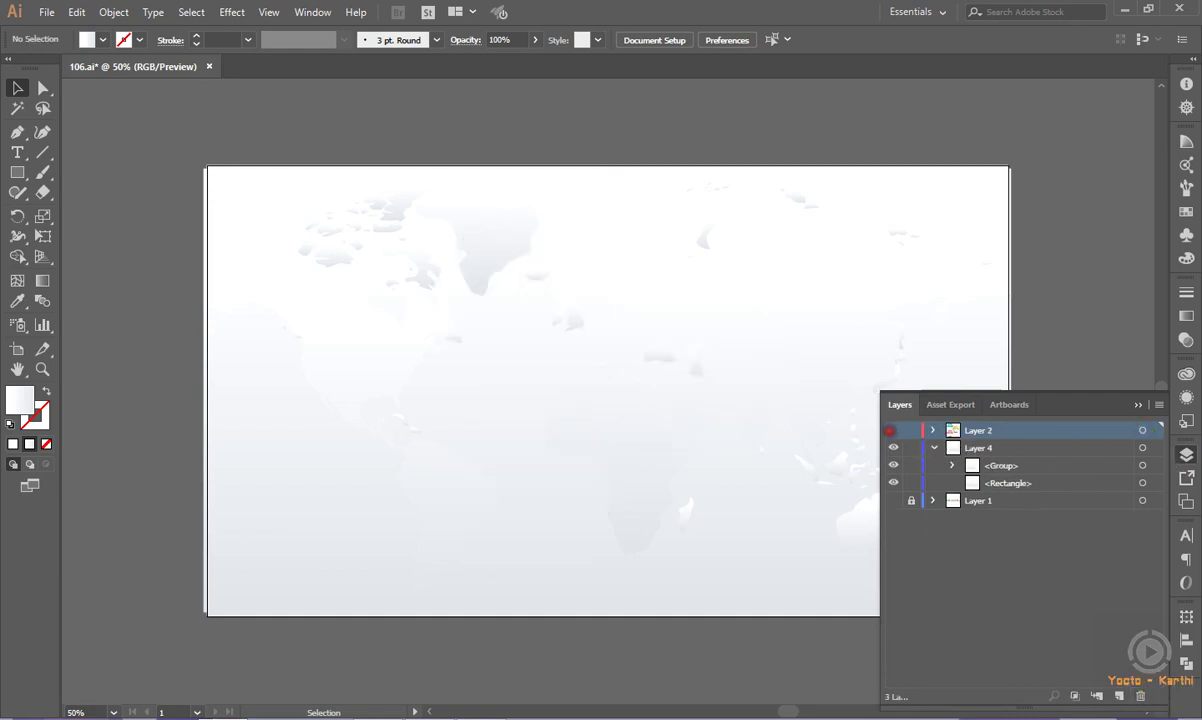
{"action": "left_click", "coordinate": [893, 465]}
{"action": "left_click", "coordinate": [660, 405]}
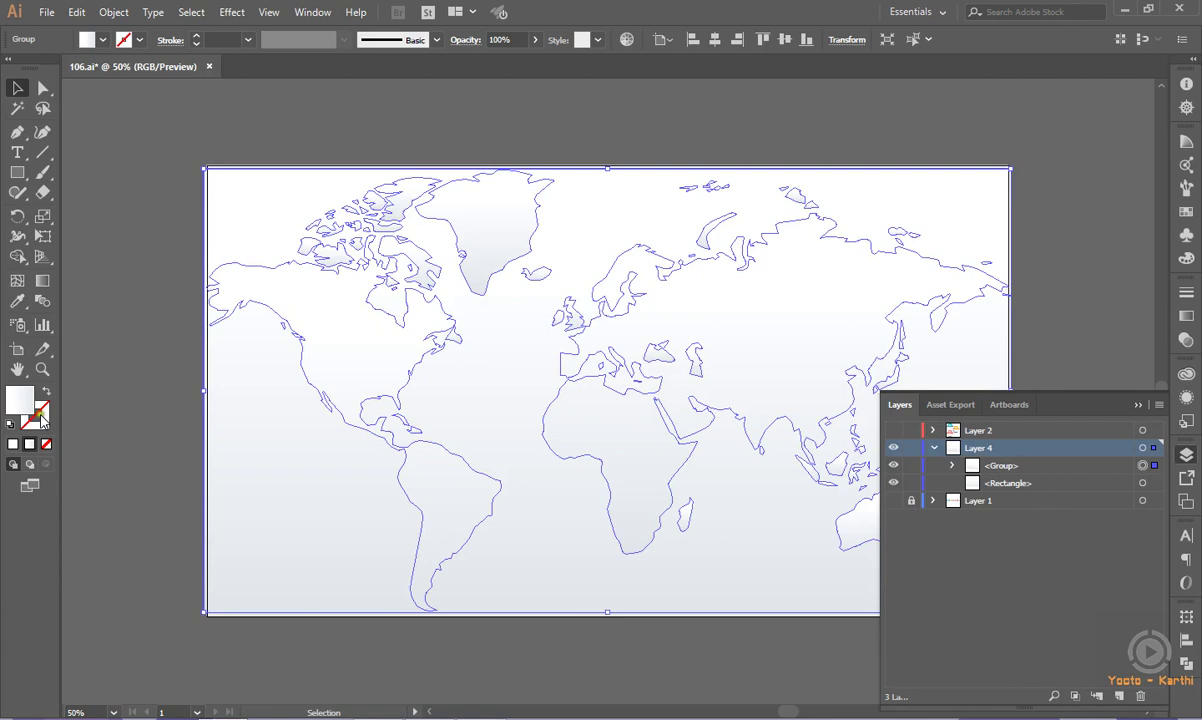
- Replace the world map's solid white fill with a gradient fill
{"action": "left_click", "coordinate": [15, 452]}
{"action": "left_click", "coordinate": [14, 448]}
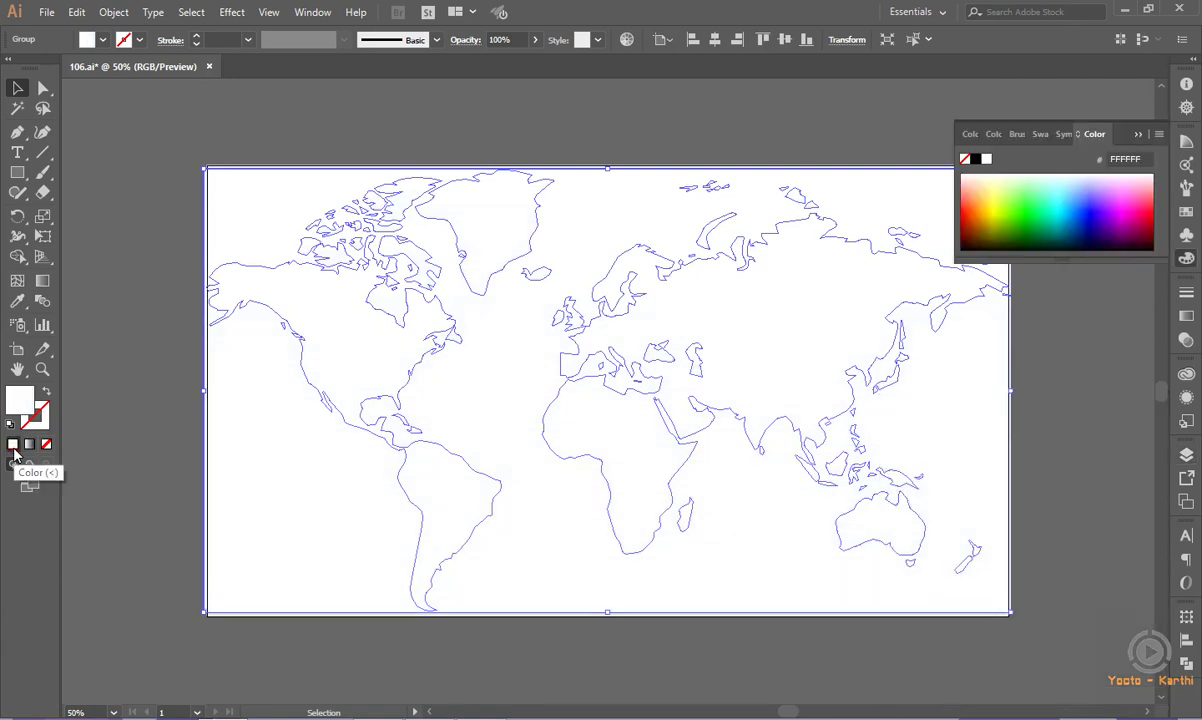
{"action": "left_click", "coordinate": [181, 333]}
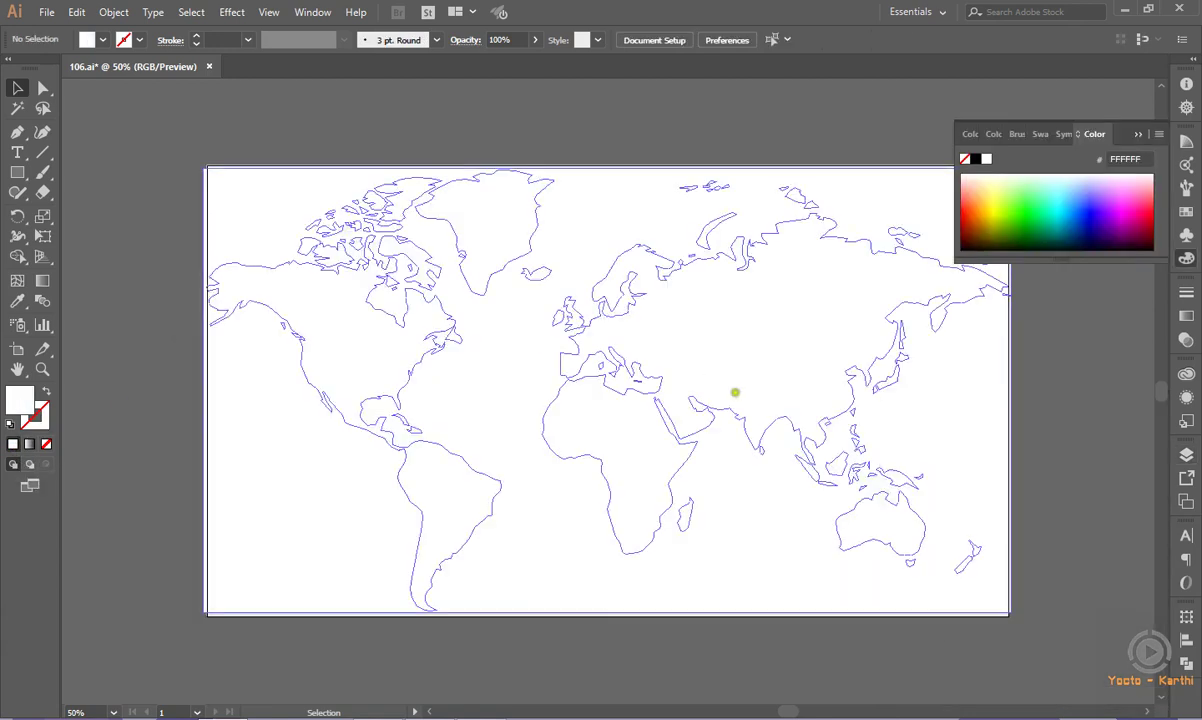
{"action": "left_click", "coordinate": [771, 393]}
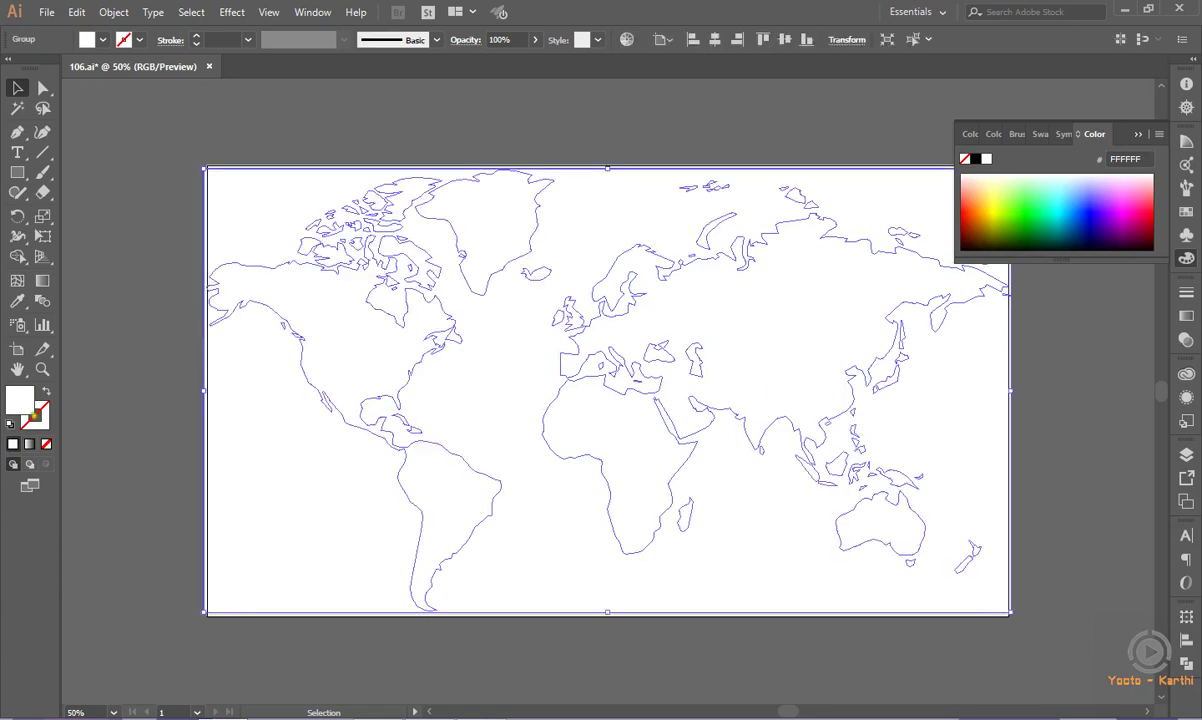
{"action": "left_click", "coordinate": [30, 446]}
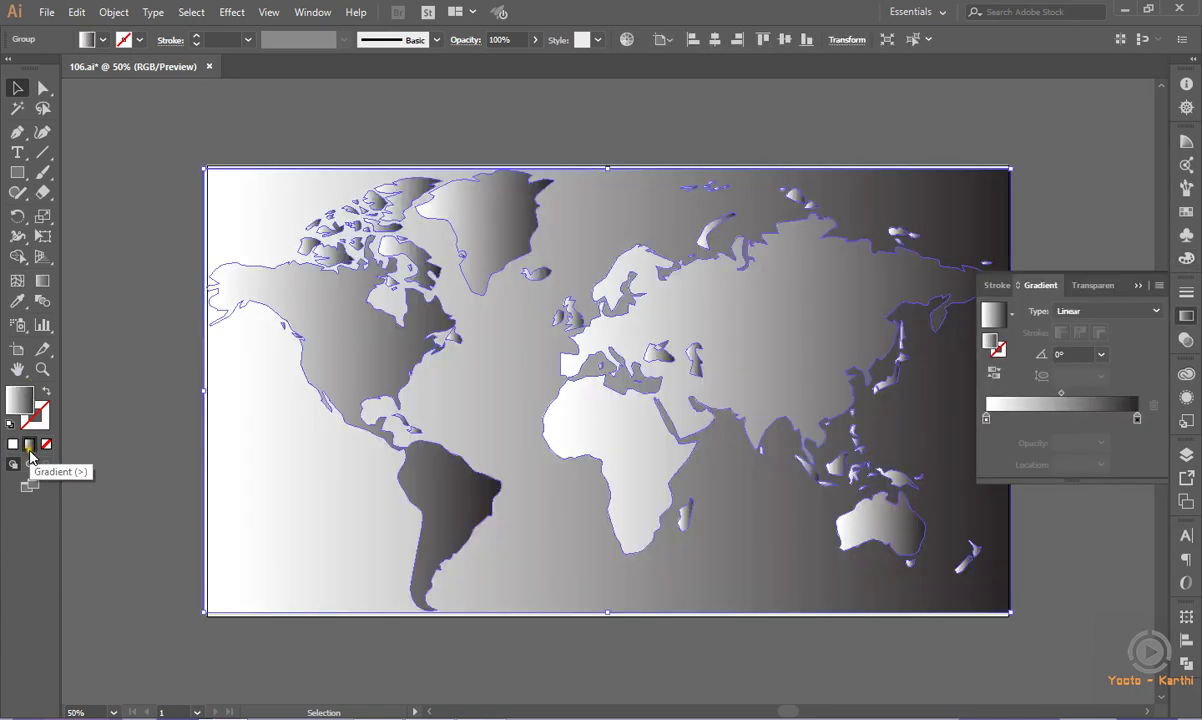
{"action": "left_click", "coordinate": [117, 335]}
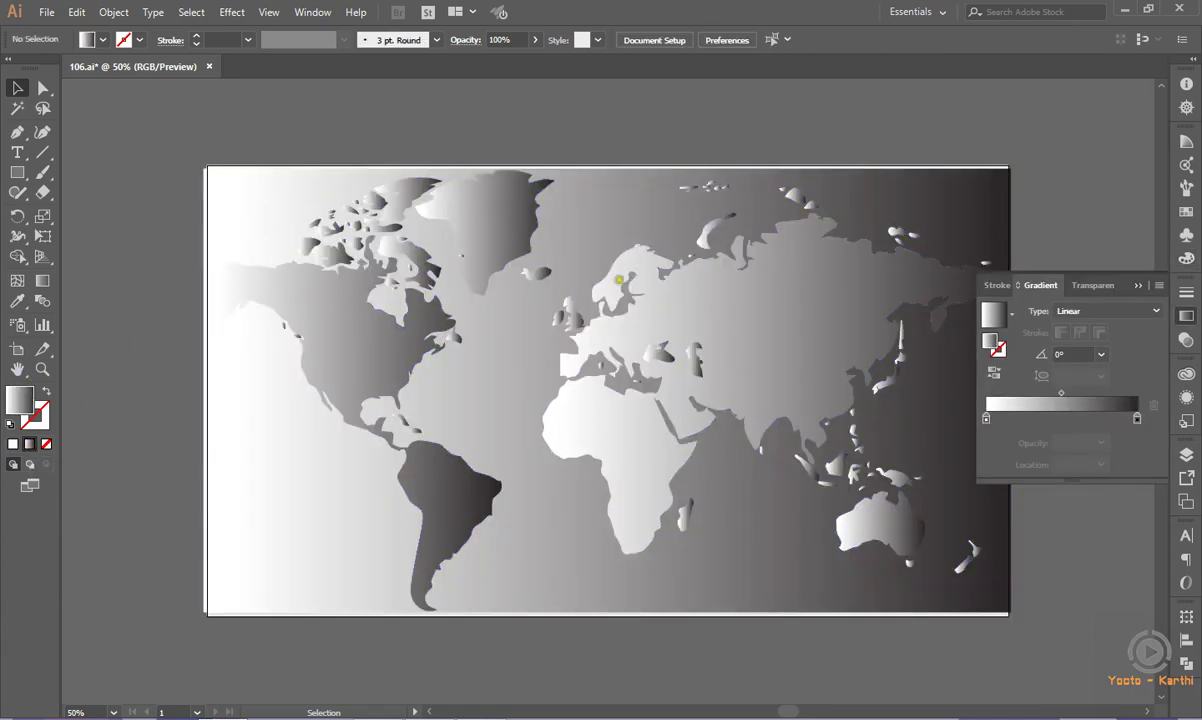
{"action": "left_click", "coordinate": [1135, 287]}
- Stretch the map's right, top, left and bottom edges to the artboard edges
{"action": "left_click", "coordinate": [823, 342]}
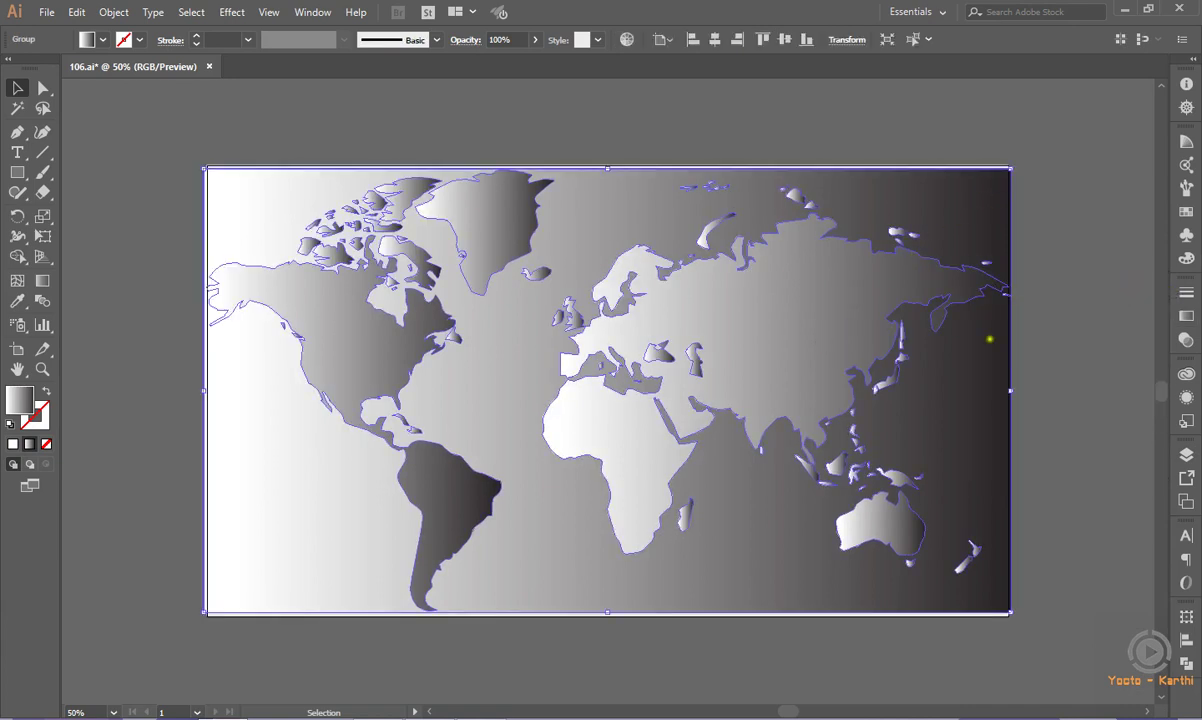
{"action": "left_click_drag", "start_coordinate": [1008, 391], "coordinate": [1007, 396]}
{"action": "left_click_drag", "start_coordinate": [601, 166], "coordinate": [601, 163]}
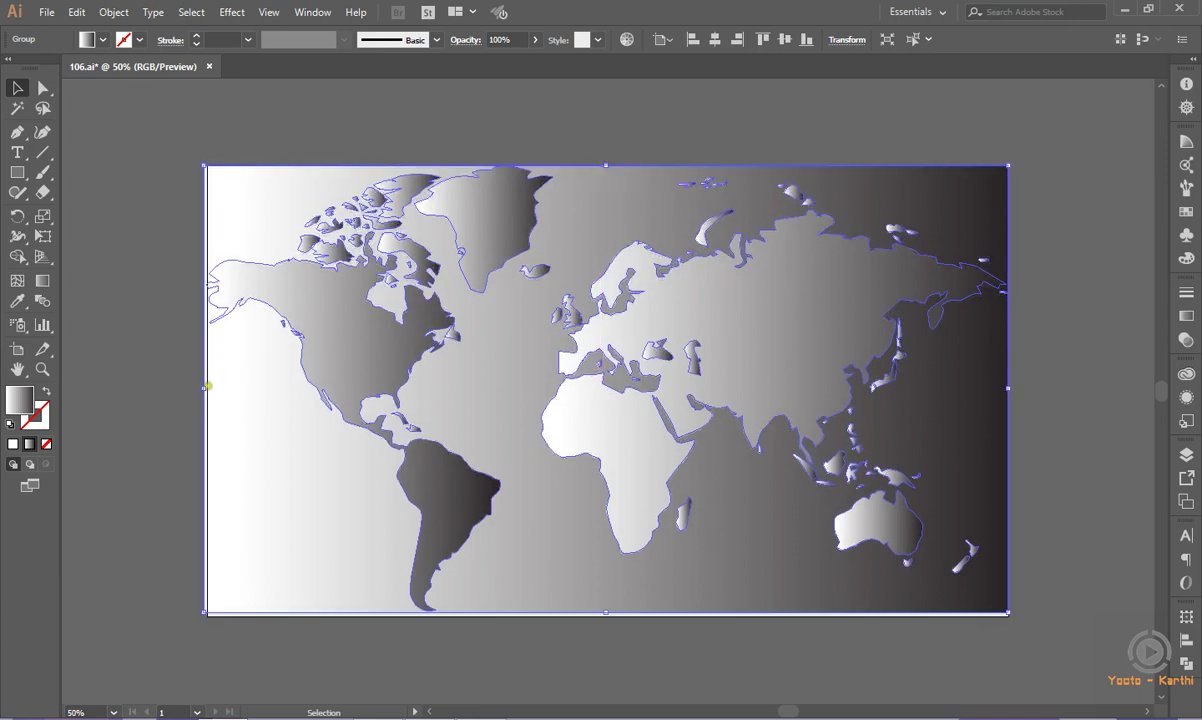
{"action": "left_click_drag", "start_coordinate": [207, 386], "coordinate": [203, 386]}
{"action": "left_click_drag", "start_coordinate": [604, 610], "coordinate": [604, 615]}
{"action": "left_click", "coordinate": [633, 661]}
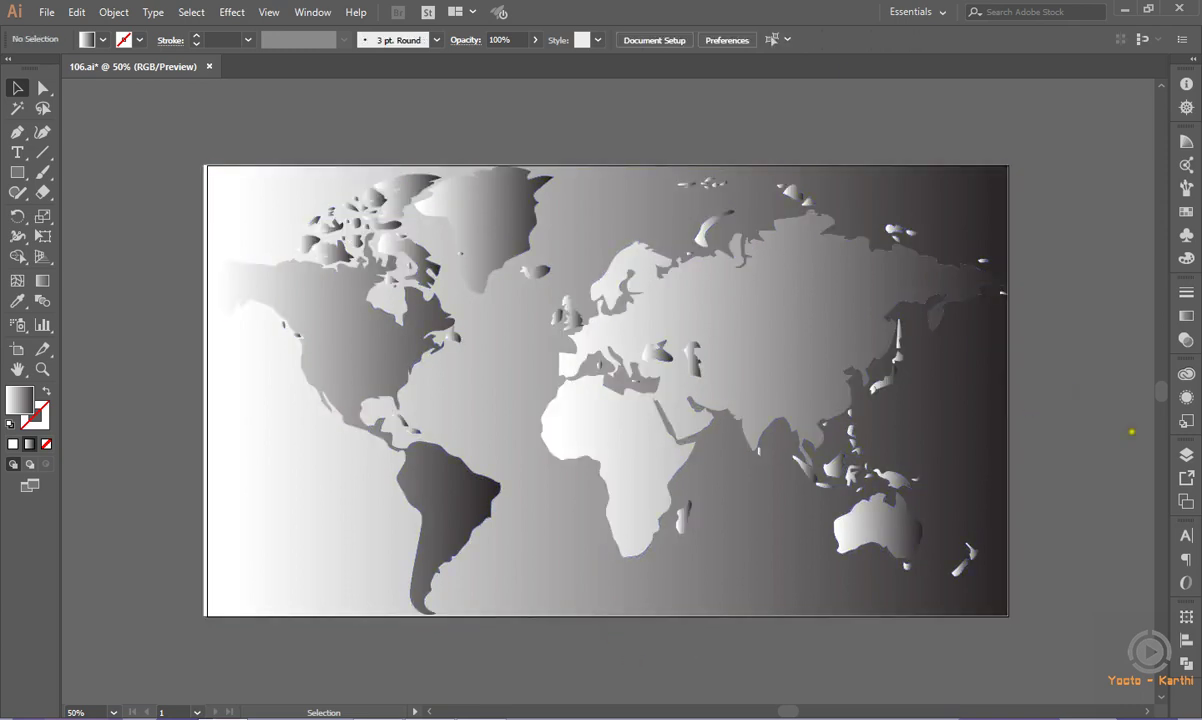
{"action": "key", "text": "F7"}
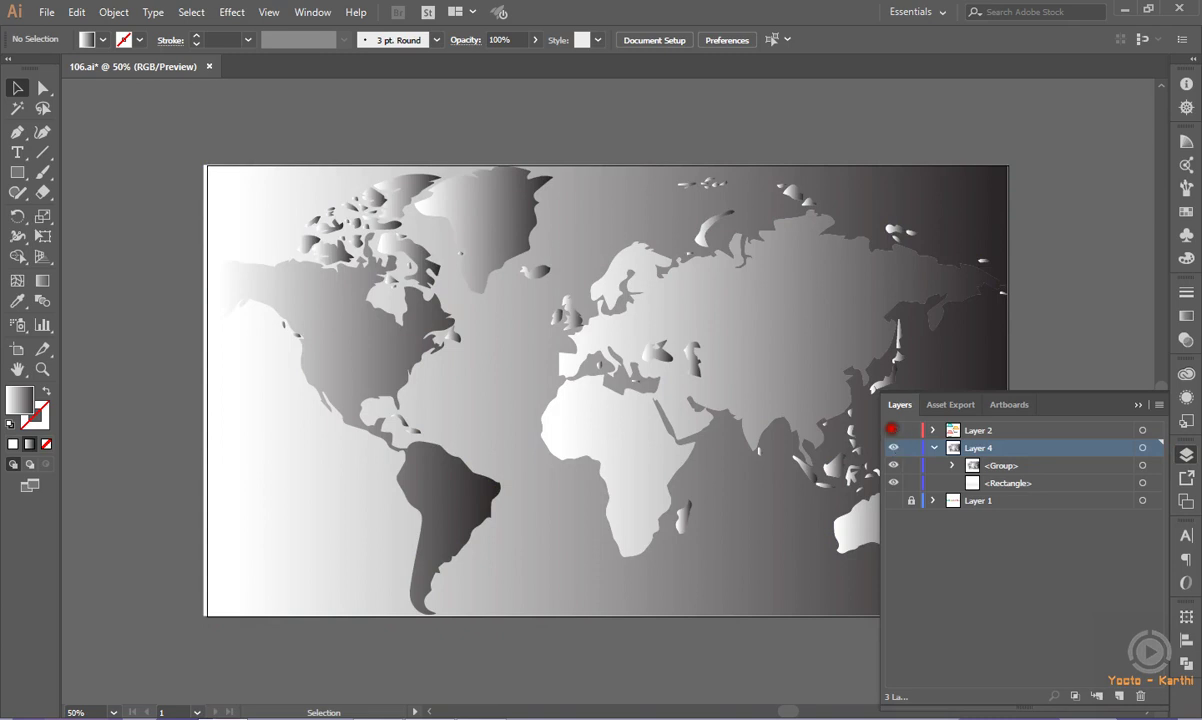
- Turn Layer 2's hexagon cards back on, keeping the world map group visible and selected
{"action": "left_click", "coordinate": [893, 430]}
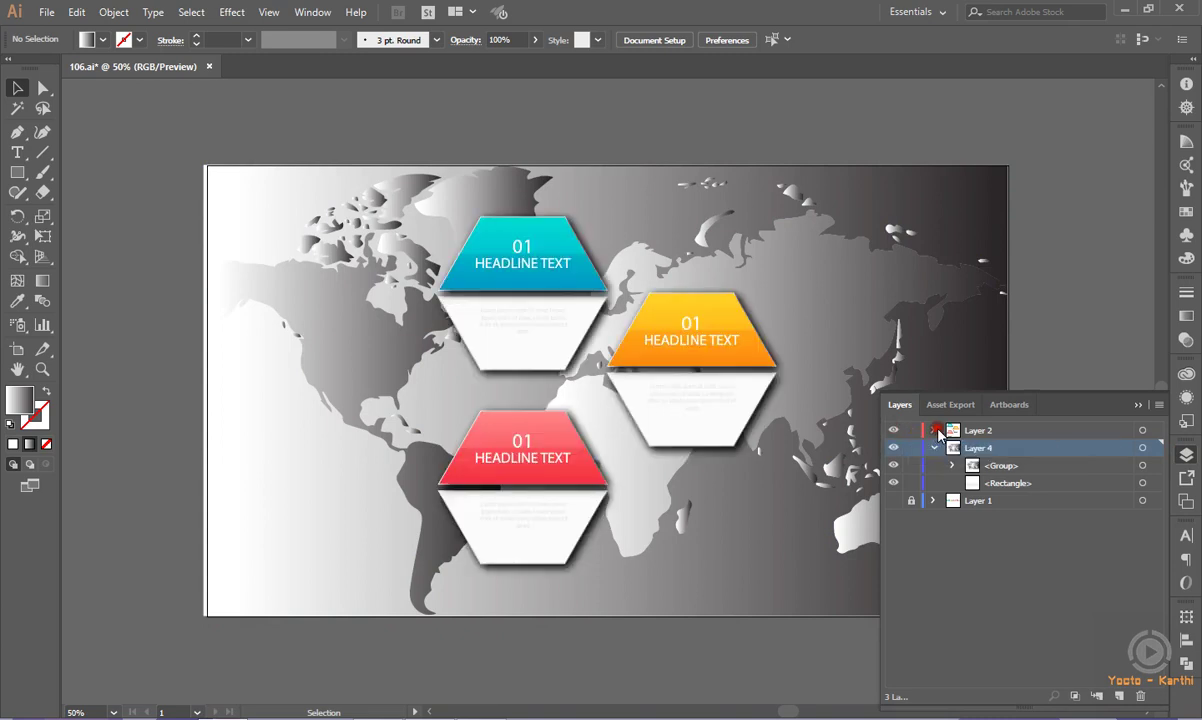
{"action": "left_click", "coordinate": [936, 430]}
{"action": "left_click", "coordinate": [936, 430]}
{"action": "left_click", "coordinate": [893, 465]}
{"action": "left_click", "coordinate": [893, 465]}
{"action": "left_click", "coordinate": [893, 465]}
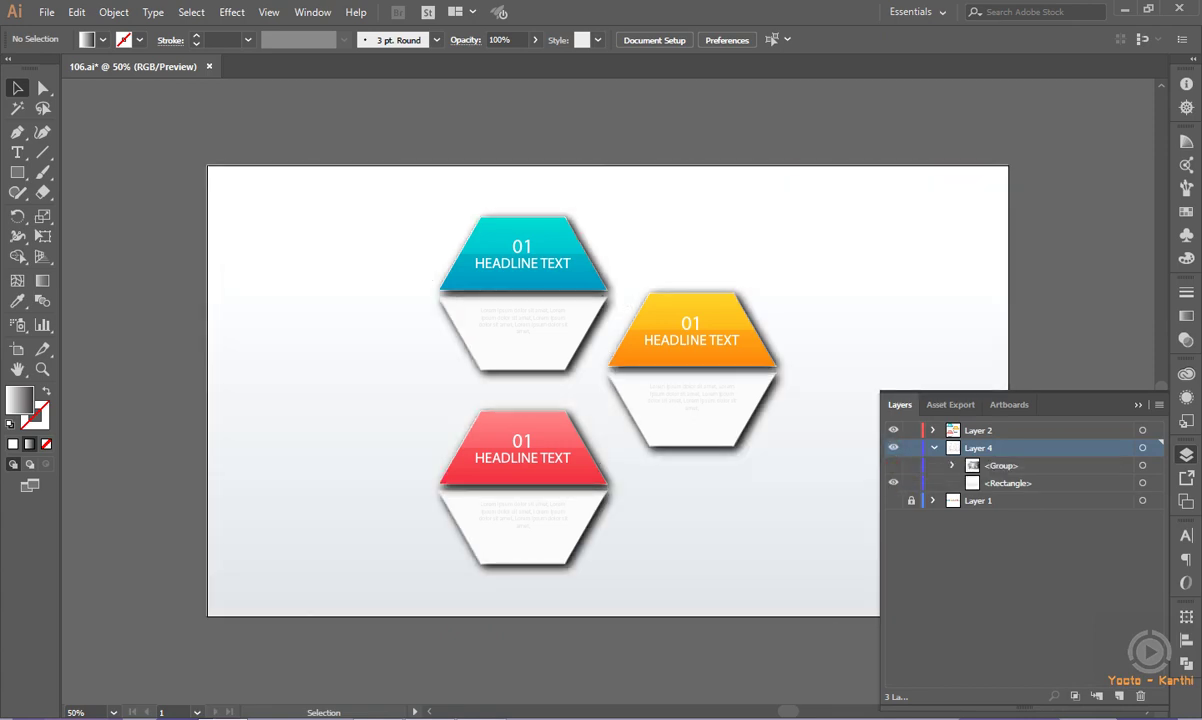
{"action": "left_click", "coordinate": [1136, 405]}
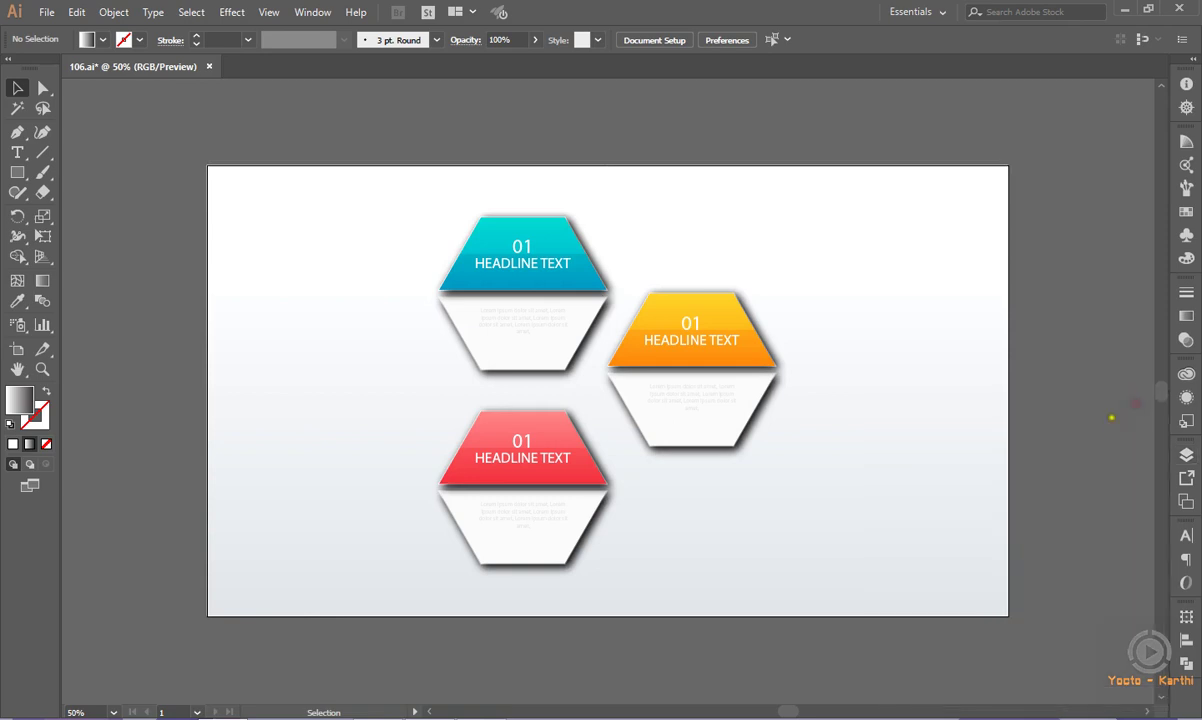
{"action": "left_click", "coordinate": [1186, 454]}
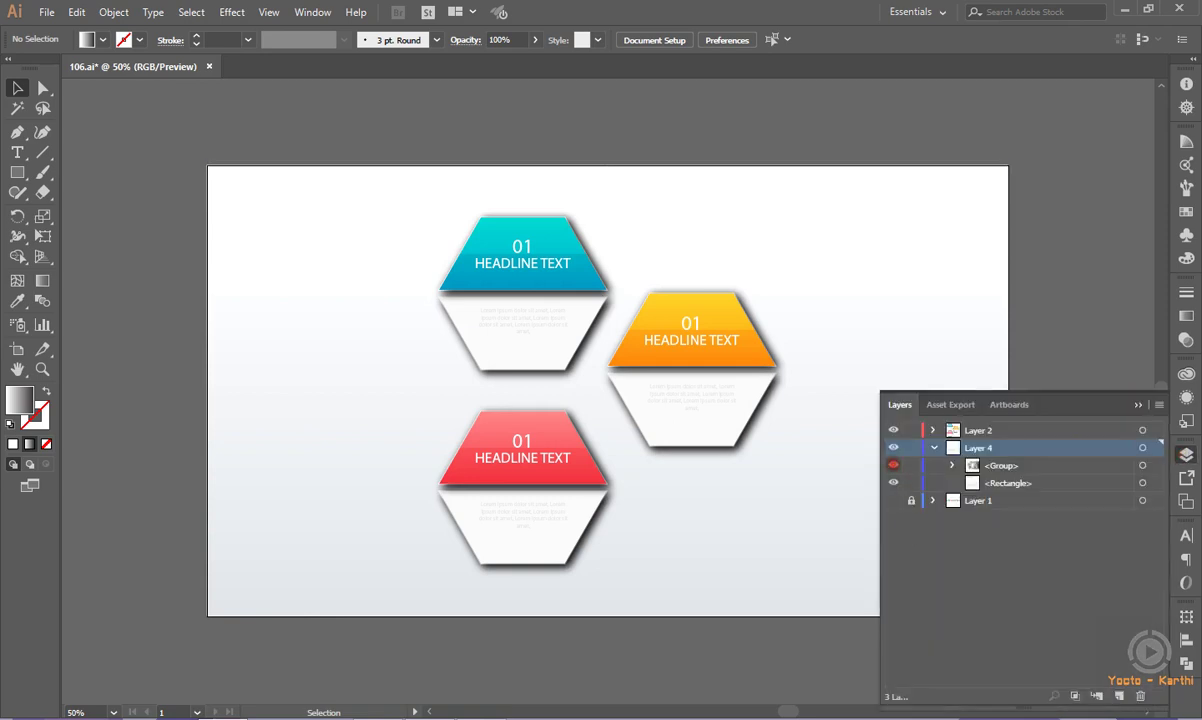
{"action": "left_click", "coordinate": [893, 465]}
{"action": "left_click", "coordinate": [1141, 465]}
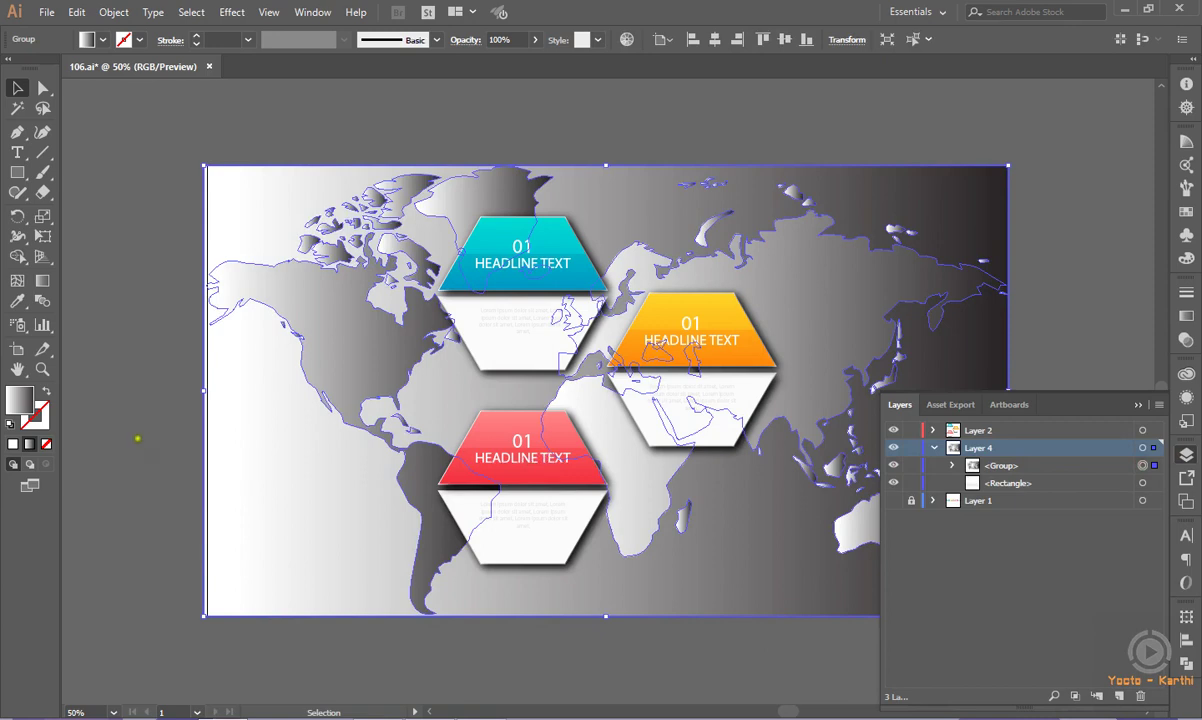
- Move the map gradient's end stop to 100% and colour it light grey D7DCE0
{"action": "key", "text": "ctrl+F9"}
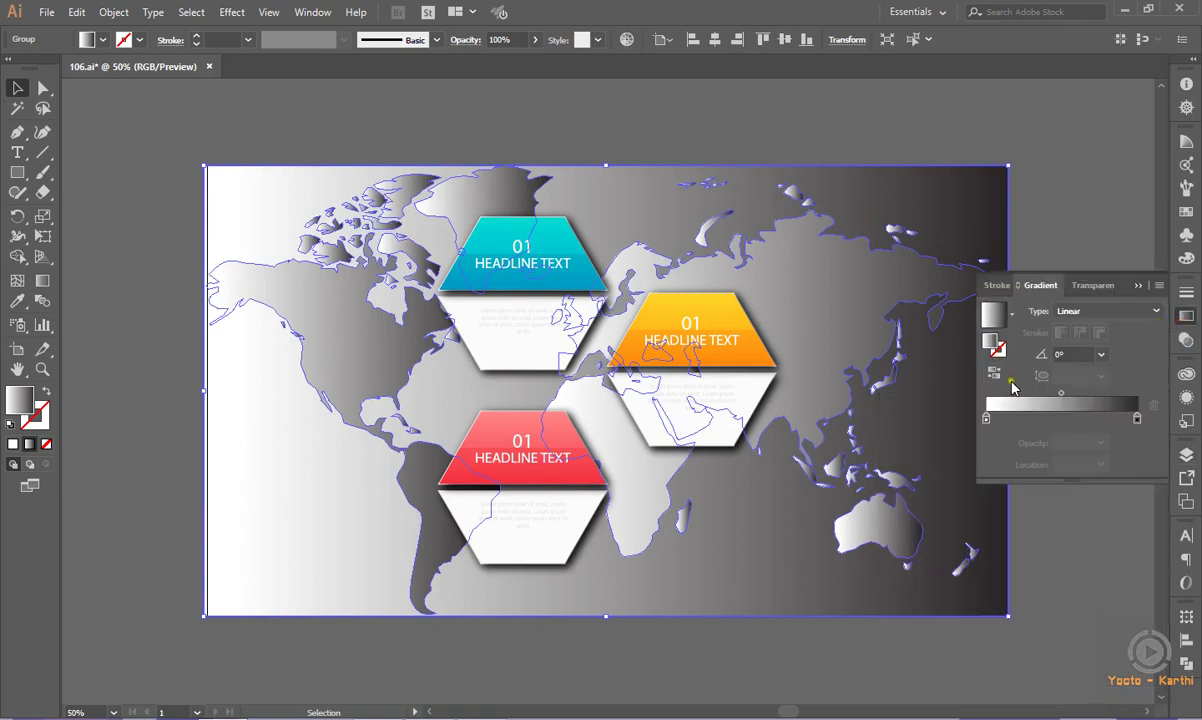
{"action": "left_click_drag", "start_coordinate": [1136, 418], "coordinate": [1133, 418]}
{"action": "double_click", "coordinate": [1133, 418]}
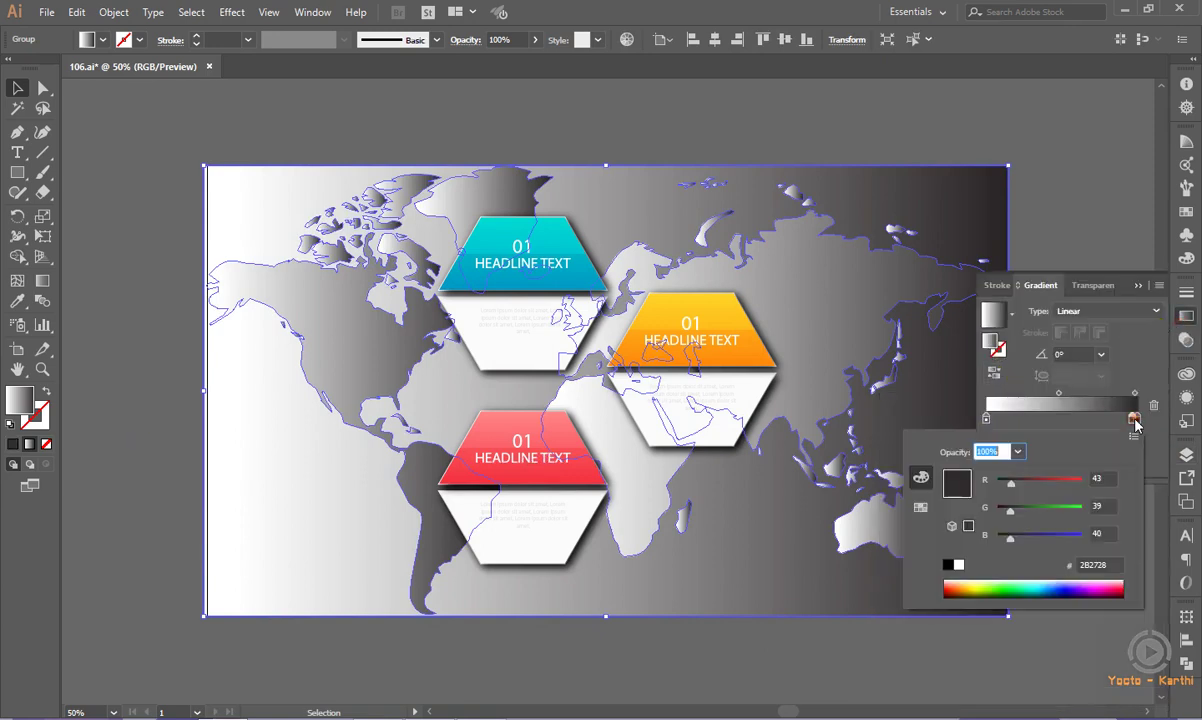
{"action": "key", "text": "Escape"}
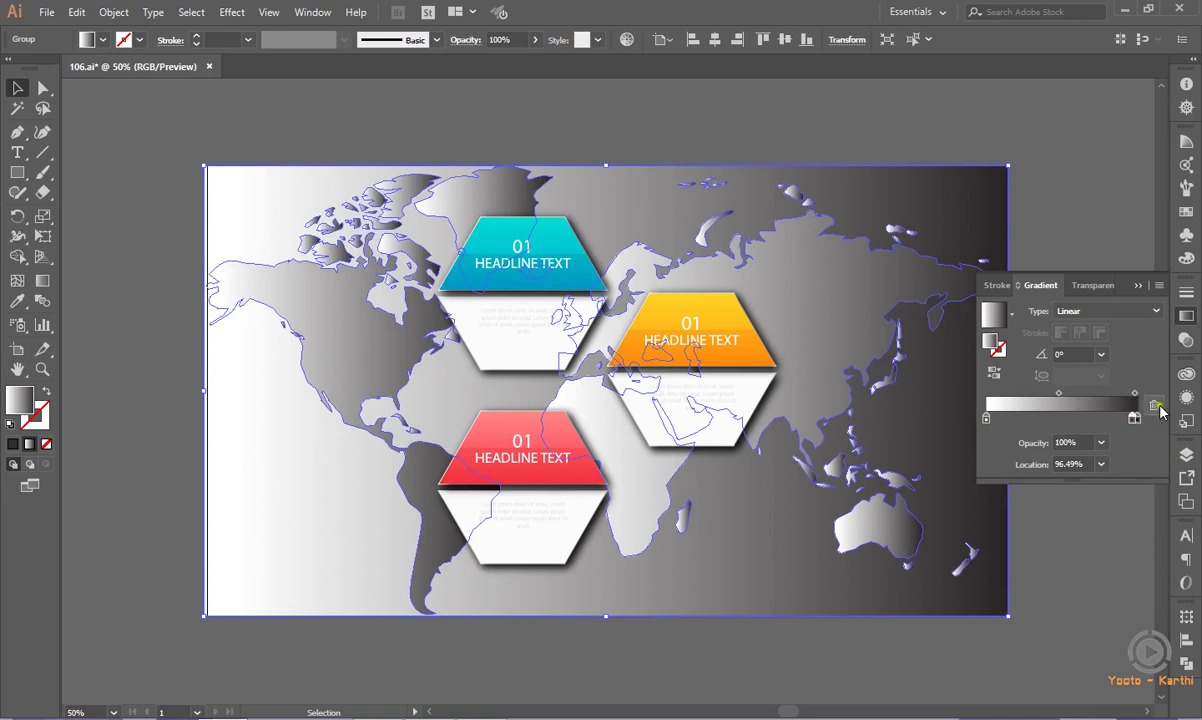
{"action": "left_click_drag", "start_coordinate": [1133, 418], "coordinate": [1137, 418]}
{"action": "double_click", "coordinate": [1137, 418]}
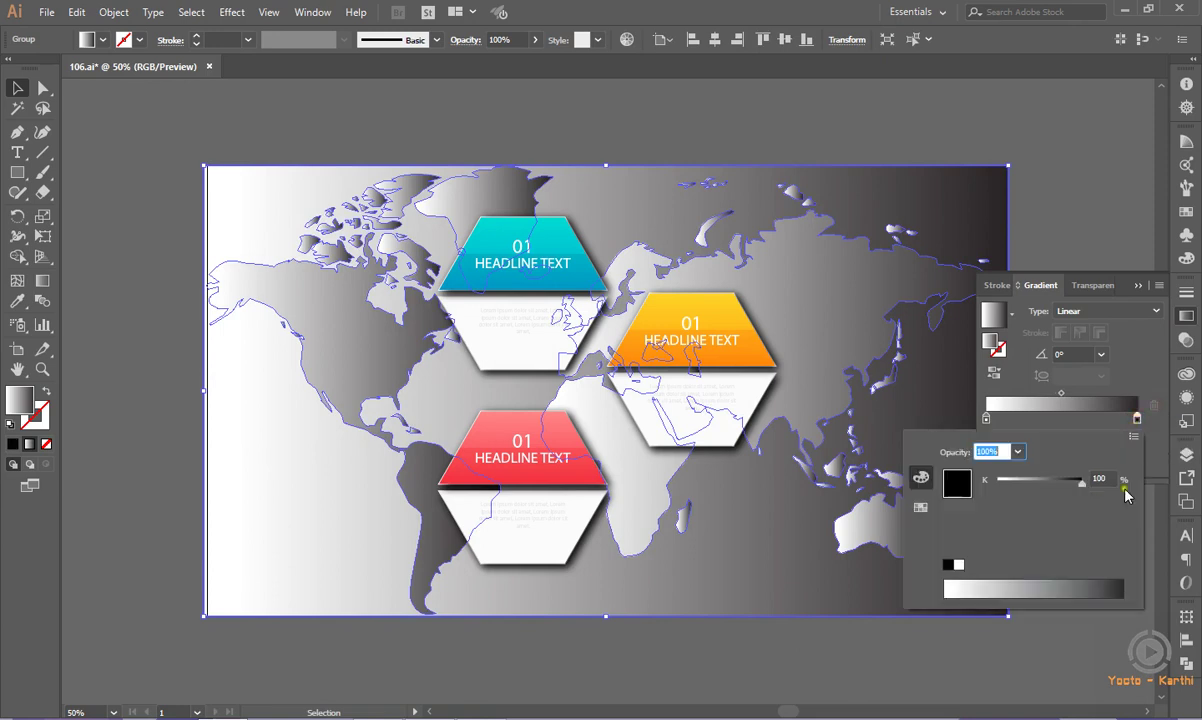
{"action": "left_click", "coordinate": [920, 507]}
{"action": "left_click", "coordinate": [967, 470]}
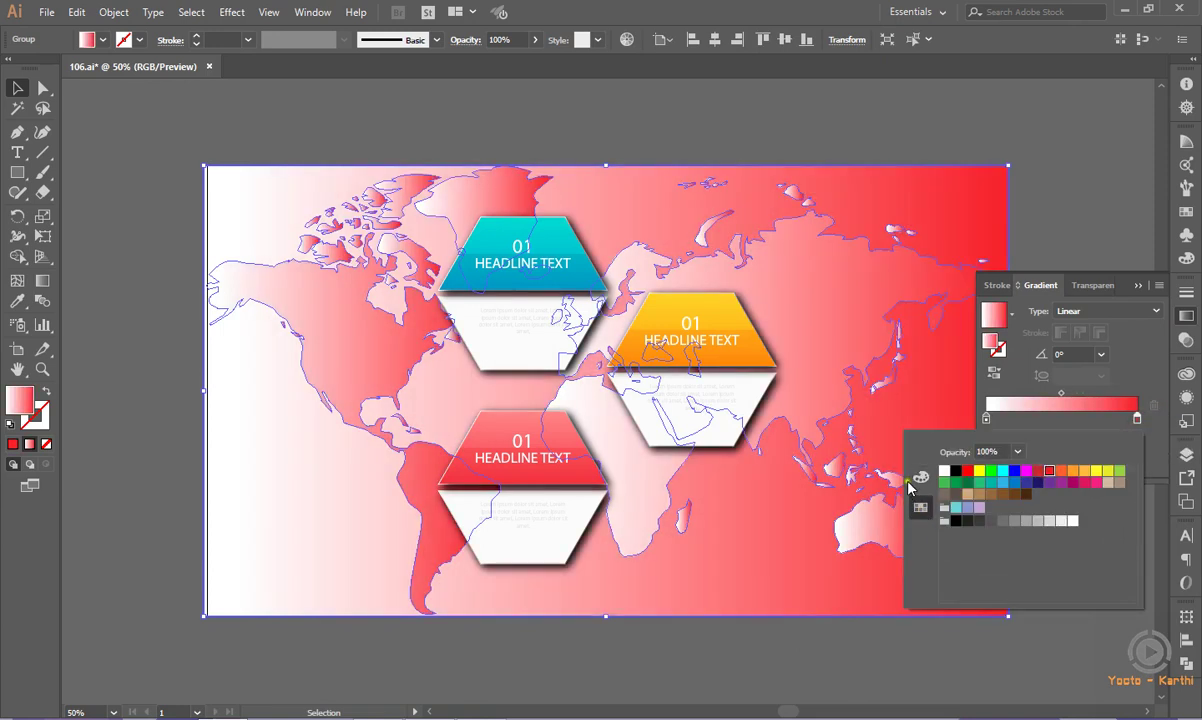
{"action": "left_click", "coordinate": [920, 477]}
{"action": "double_click", "coordinate": [1098, 565]}
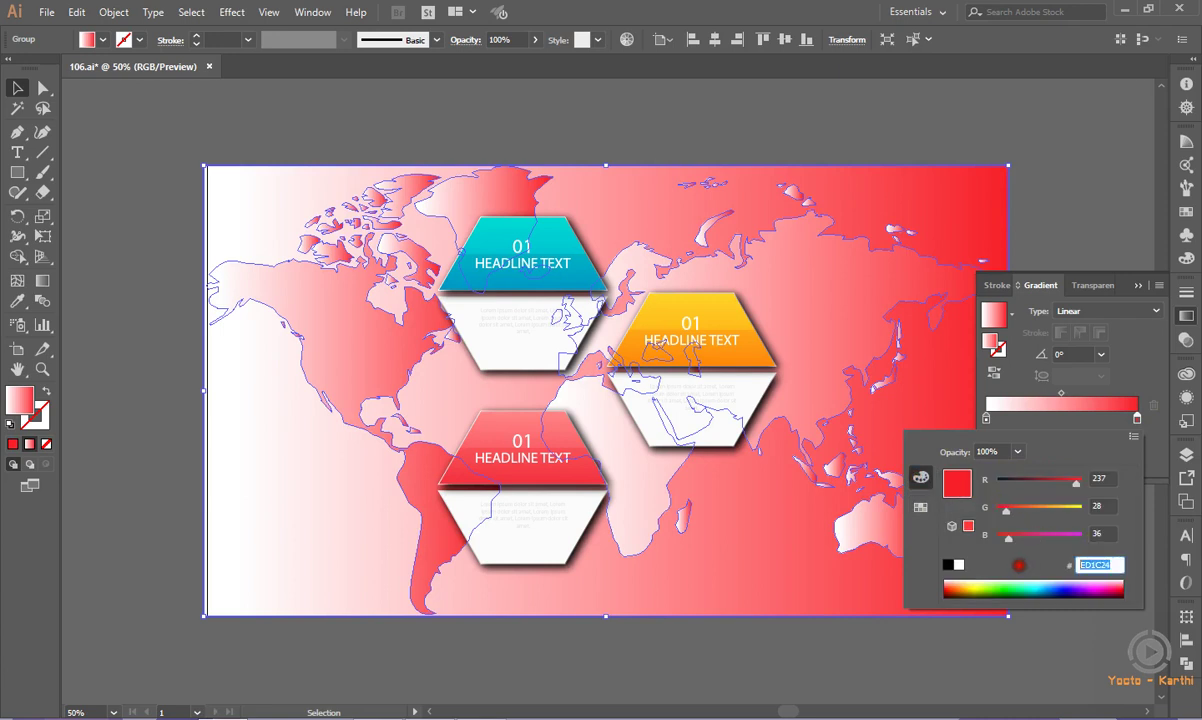
{"action": "type", "text": "D7DCE0"}
{"action": "key", "text": "Return"}
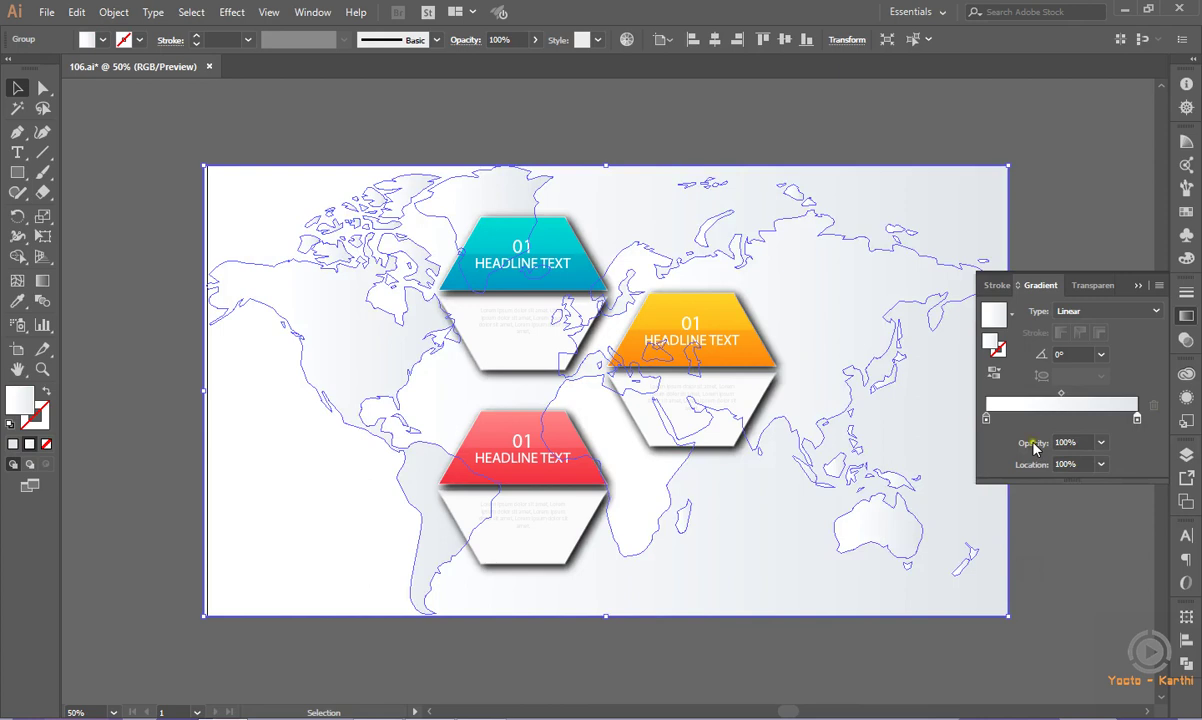
- Set the map gradient angle to -90° and deselect the map
{"action": "left_click", "coordinate": [1100, 355]}
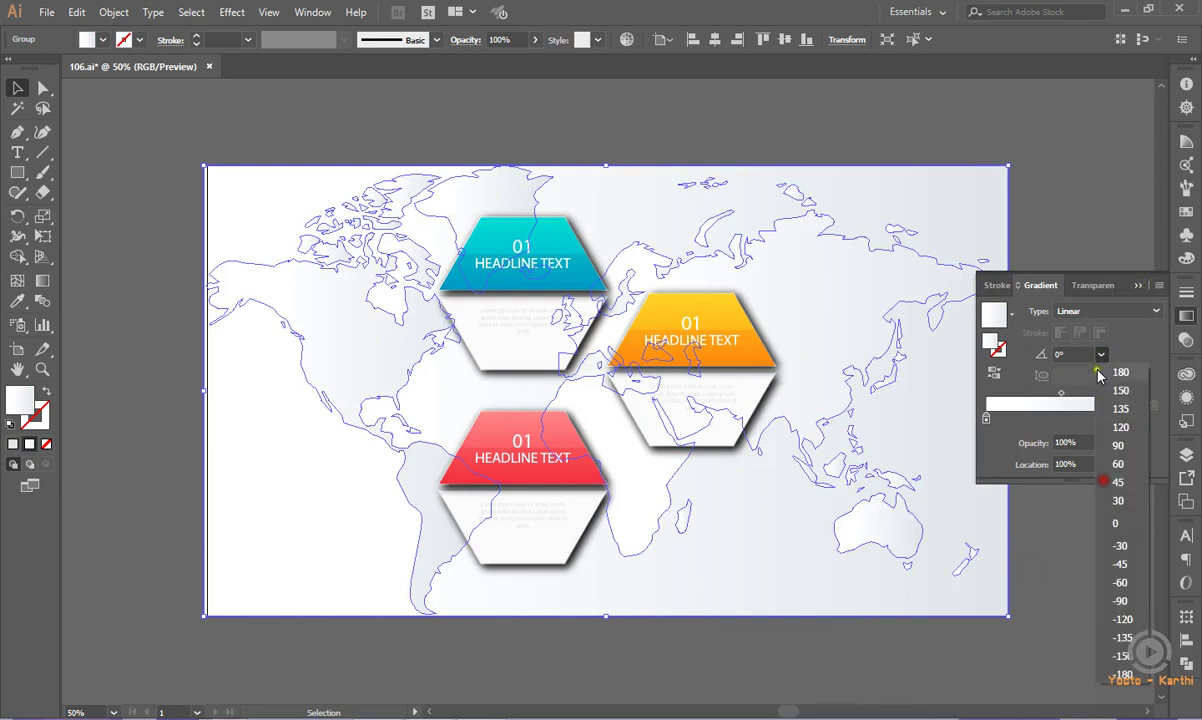
{"action": "left_click", "coordinate": [1118, 600]}
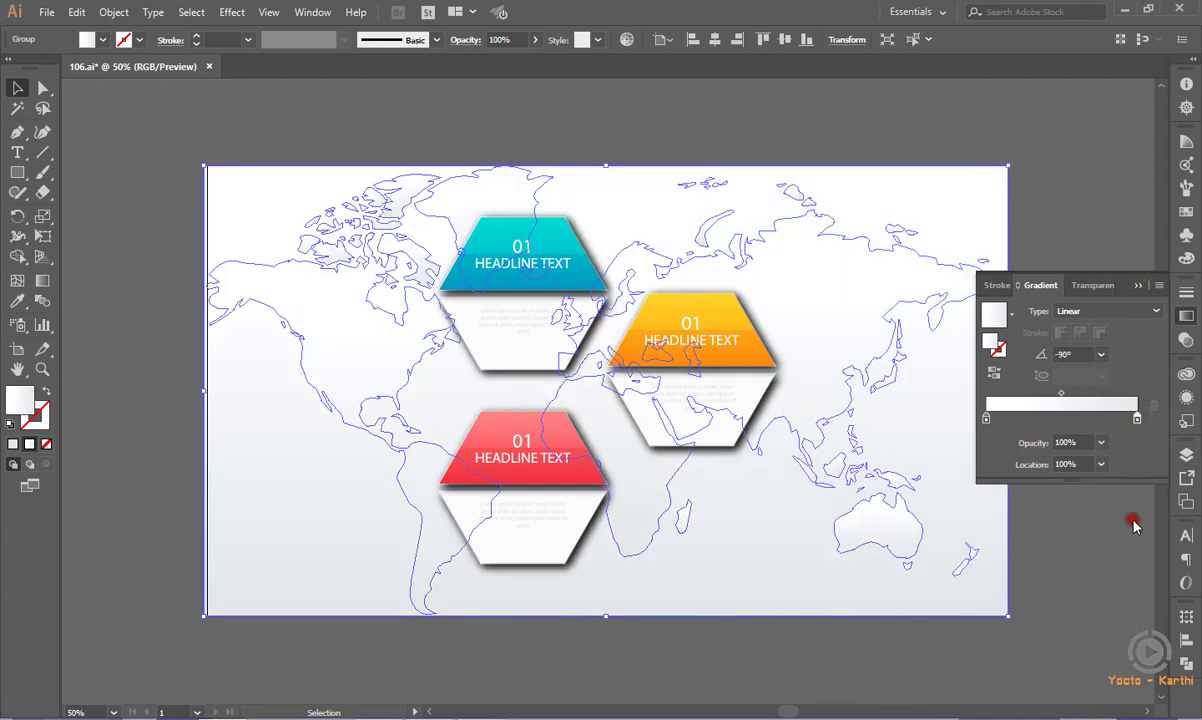
{"action": "left_click", "coordinate": [1140, 285]}
{"action": "left_click", "coordinate": [1052, 254]}
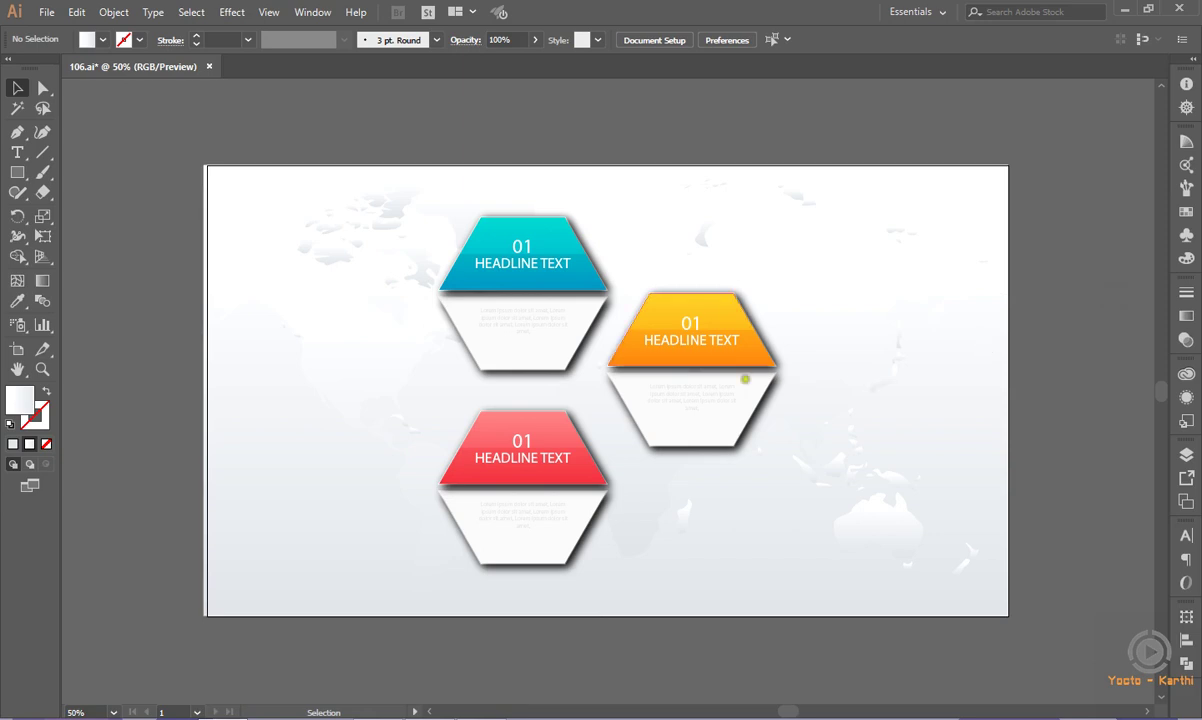
- Lock Layer 4 with the world map and expand Layer 2's card parts
{"action": "left_click", "coordinate": [1187, 454]}
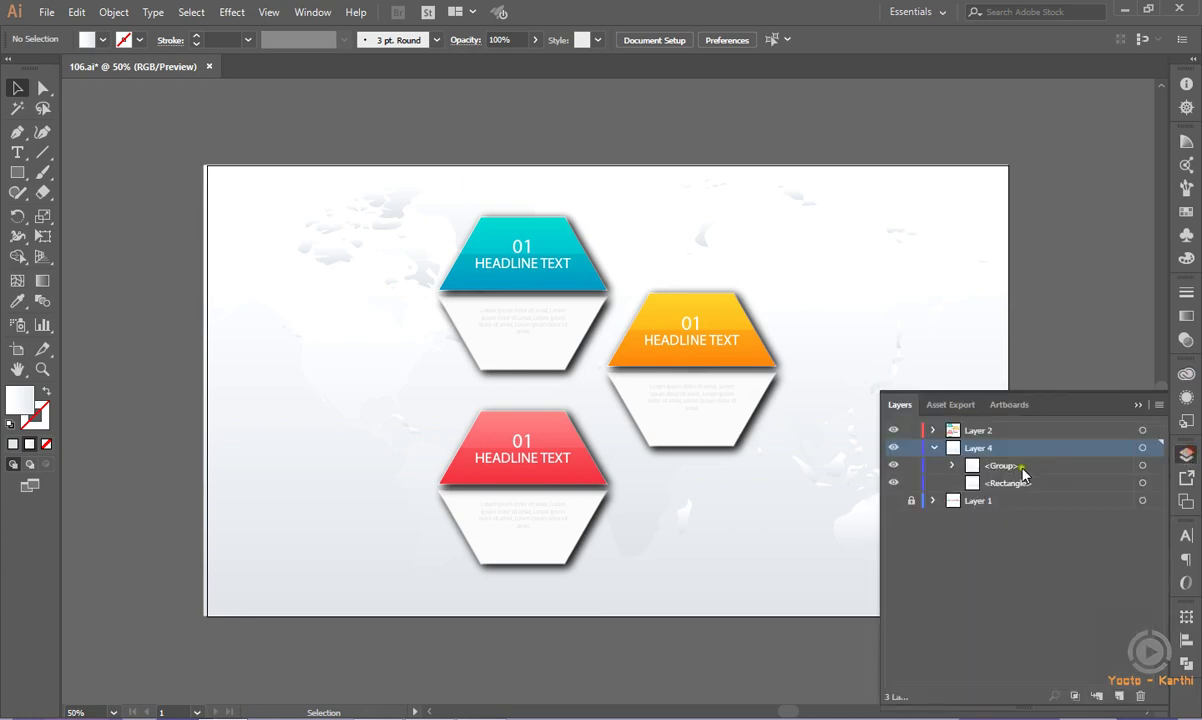
{"action": "left_click", "coordinate": [933, 448]}
{"action": "left_click", "coordinate": [912, 447]}
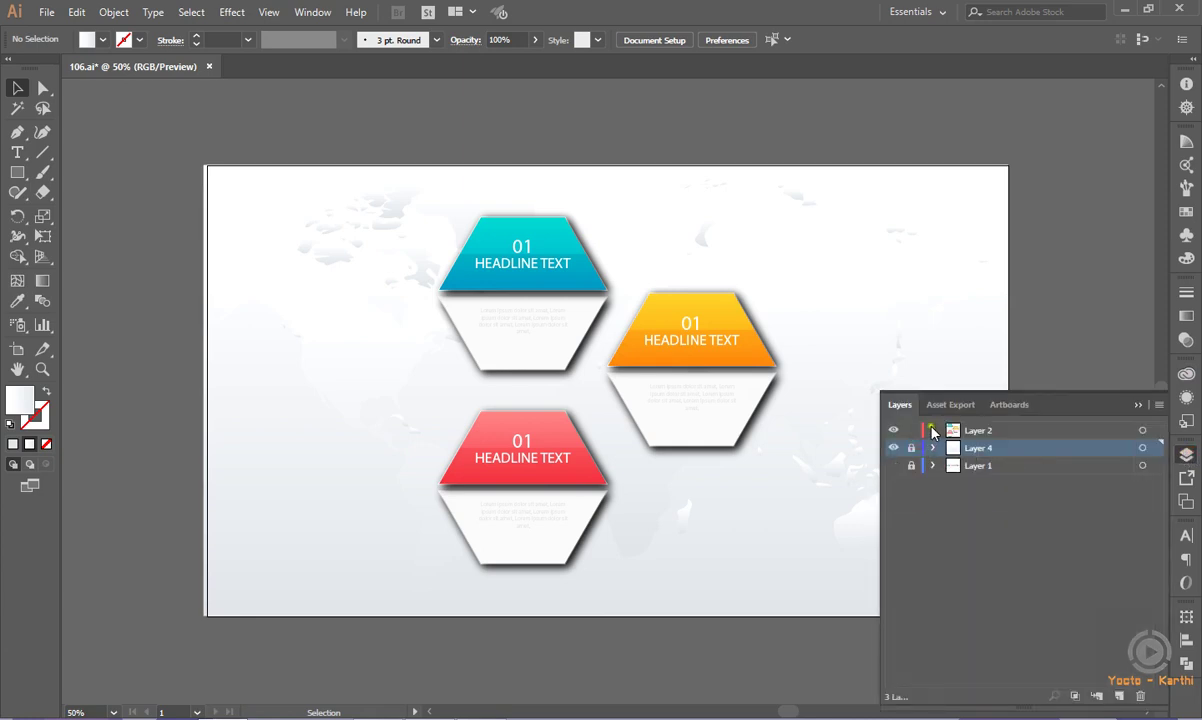
{"action": "left_click", "coordinate": [933, 430]}
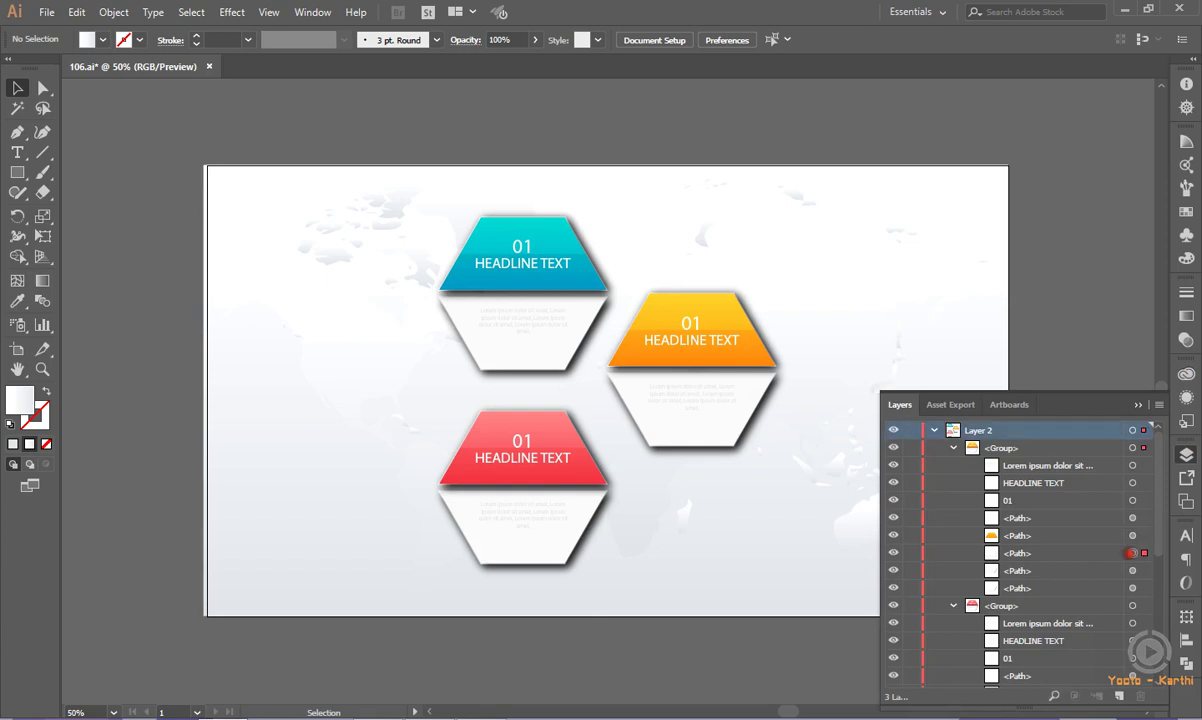
- Select the lower hexagon paths of the orange, red and blue cards together
{"action": "left_click", "coordinate": [1131, 552]}
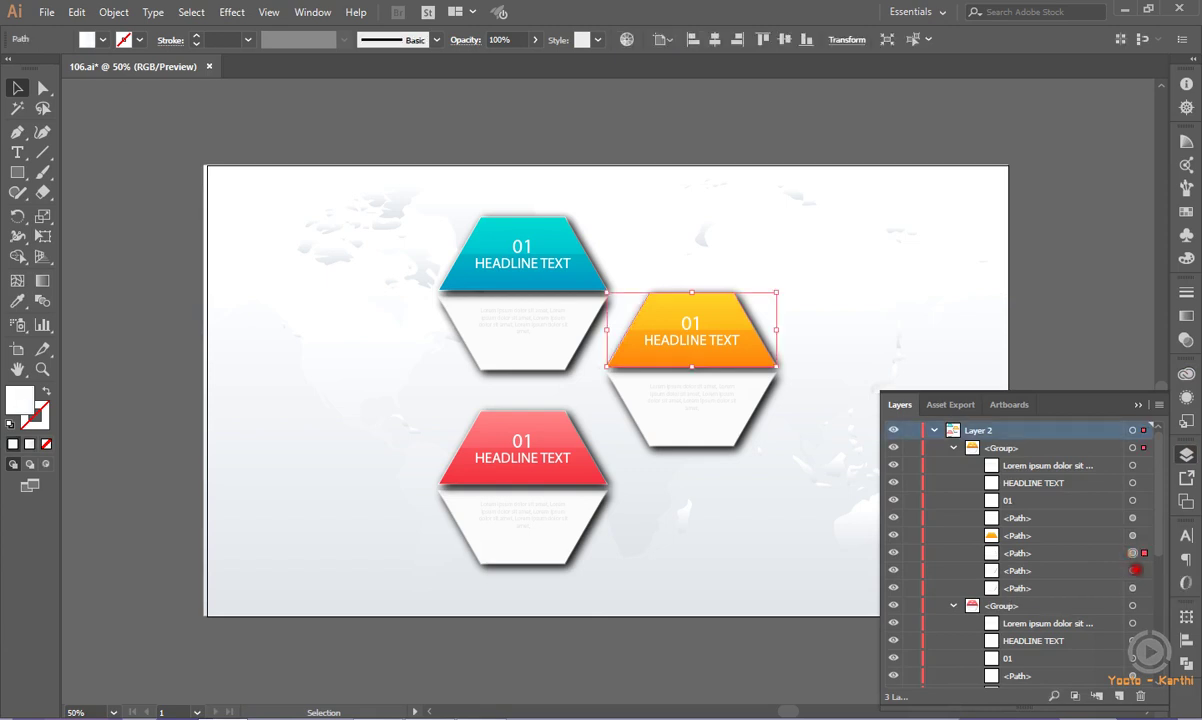
{"action": "left_click", "coordinate": [1131, 570]}
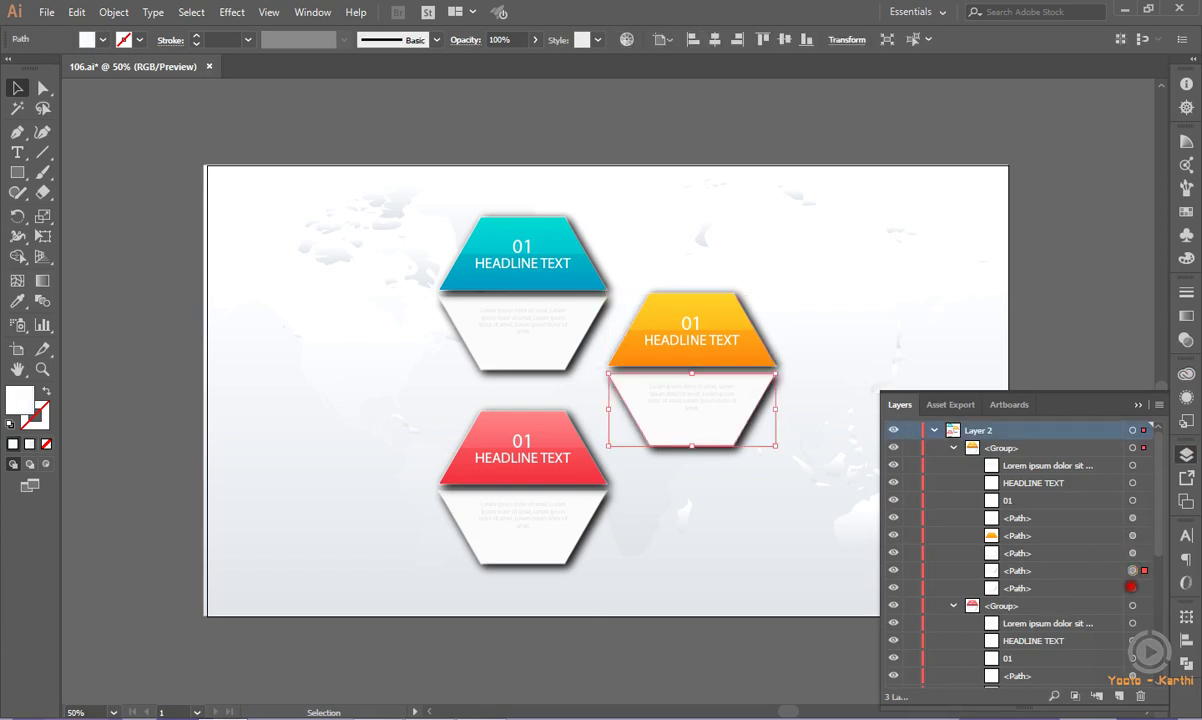
{"action": "left_click", "coordinate": [1131, 588]}
{"action": "scroll", "coordinate": [1158, 540], "scroll_direction": "down", "scroll_amount": 5}
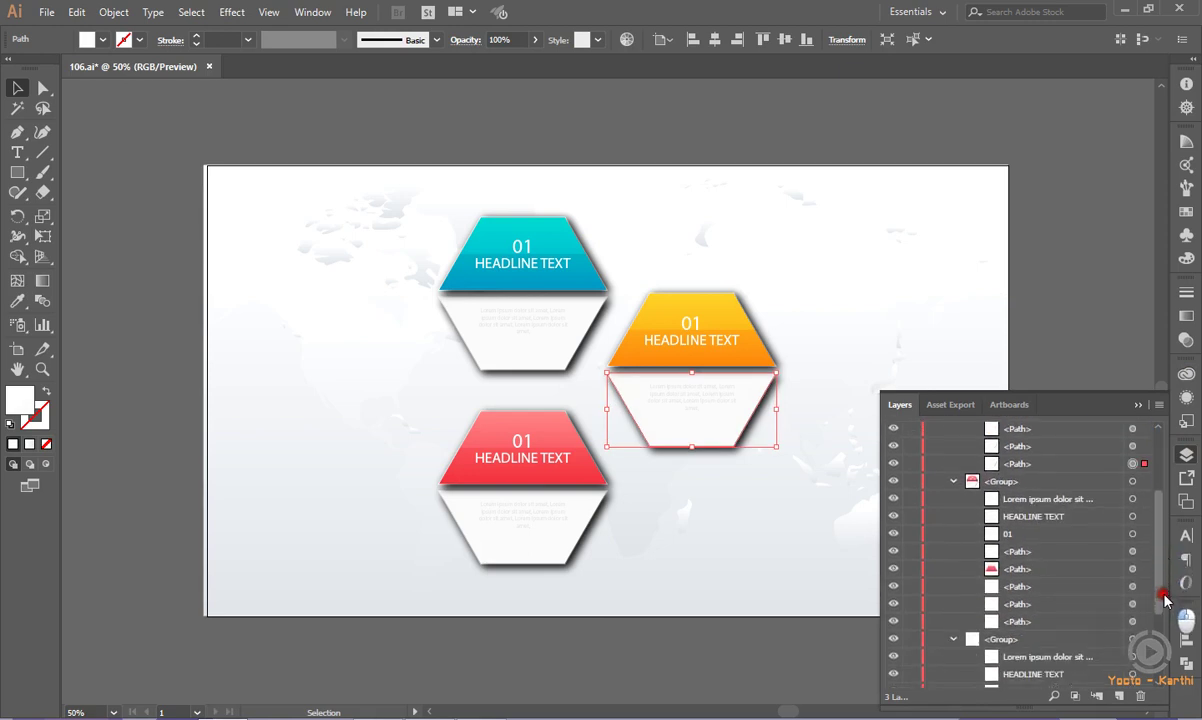
{"action": "left_click", "coordinate": [1131, 621]}
{"action": "scroll", "coordinate": [1131, 621], "scroll_direction": "down", "scroll_amount": 2}
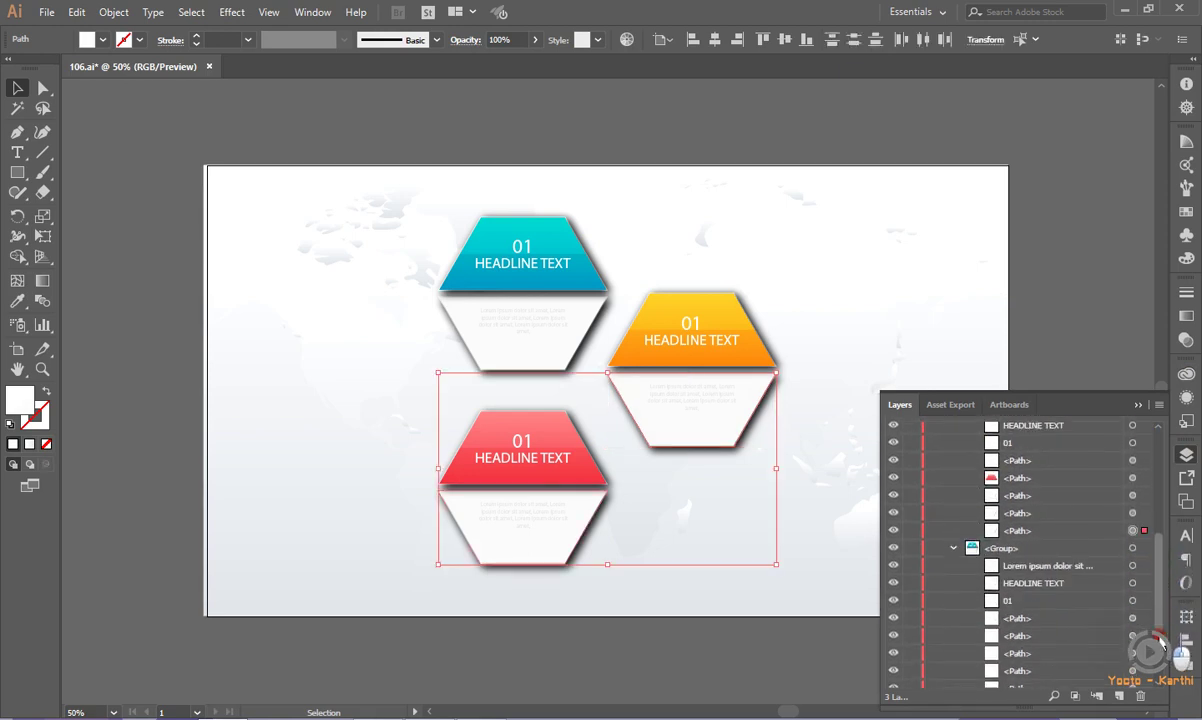
{"action": "scroll", "coordinate": [1135, 640], "scroll_direction": "down", "scroll_amount": 3}
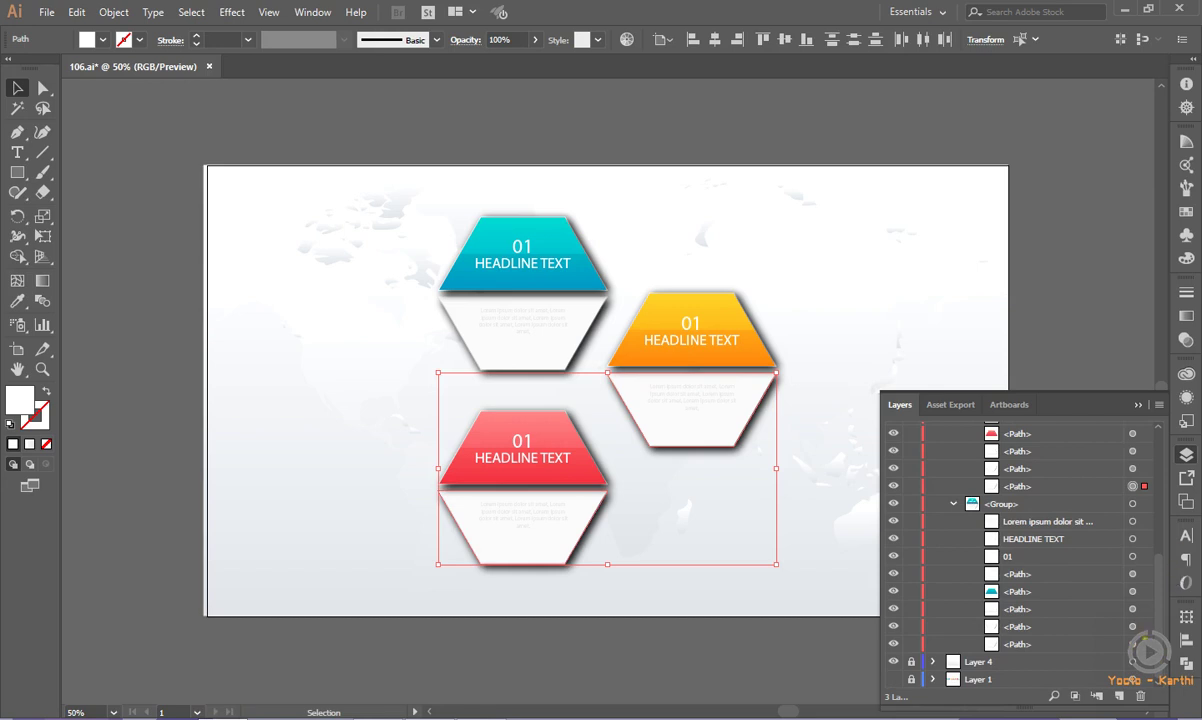
{"action": "left_click", "coordinate": [1132, 644], "text": "shift"}
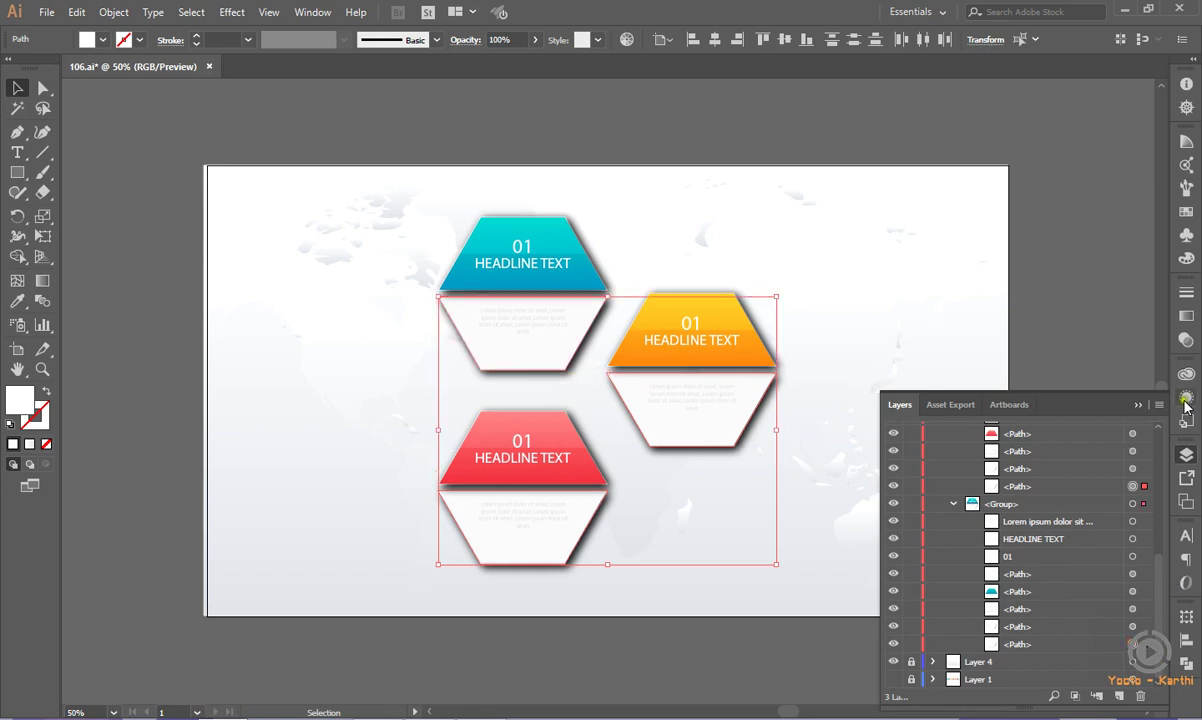
{"action": "key", "text": "shift+F6"}
- Hide the Drop Shadow effect on the three lower hexagons, deselect, and zoom in
{"action": "left_click", "coordinate": [984, 498]}
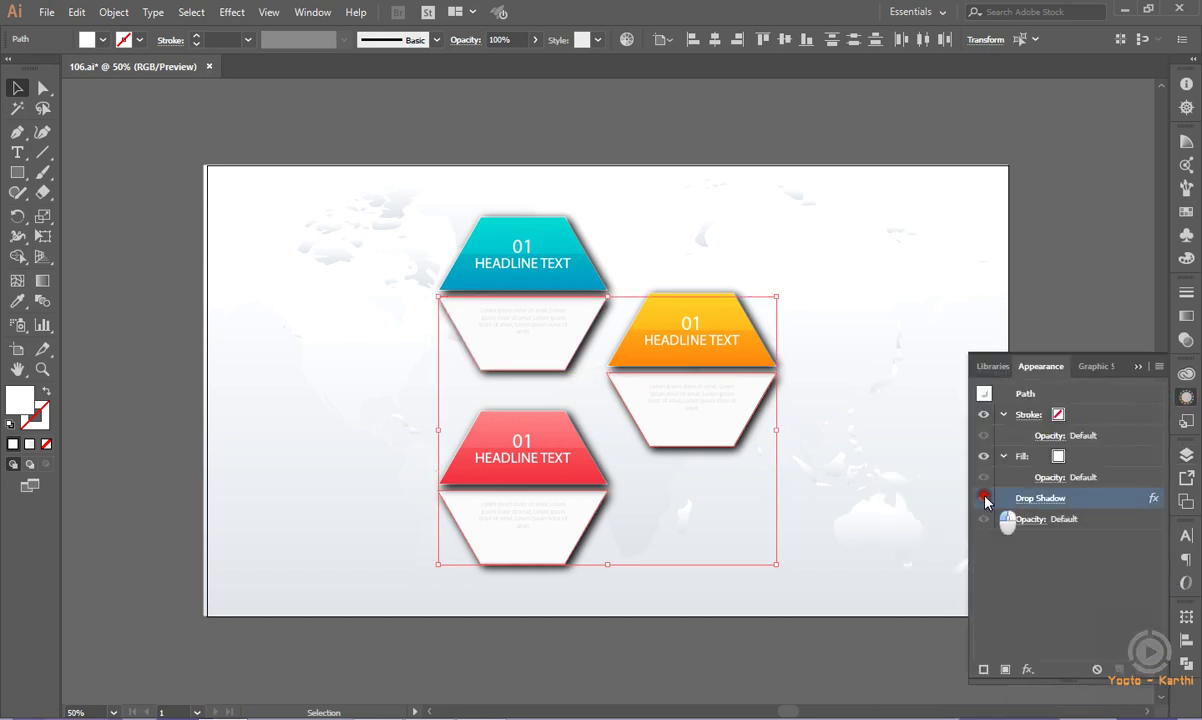
{"action": "left_click", "coordinate": [1137, 367]}
{"action": "left_click", "coordinate": [1068, 336]}
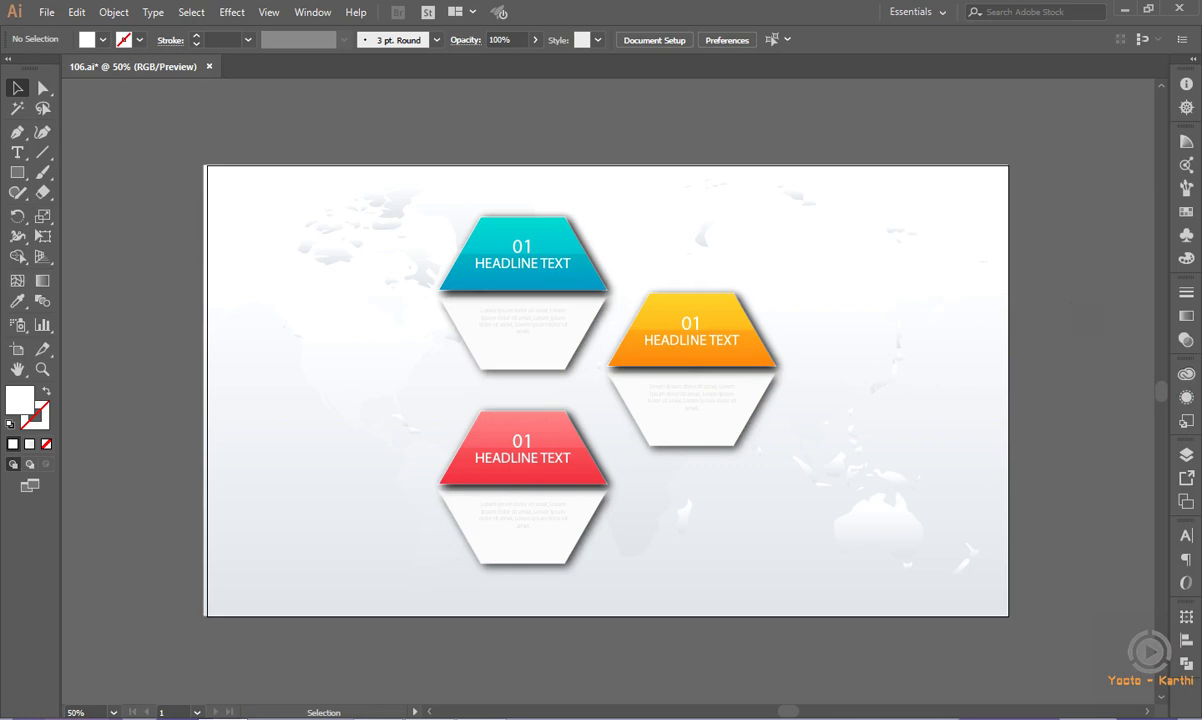
{"action": "key", "text": "ctrl+equal"}
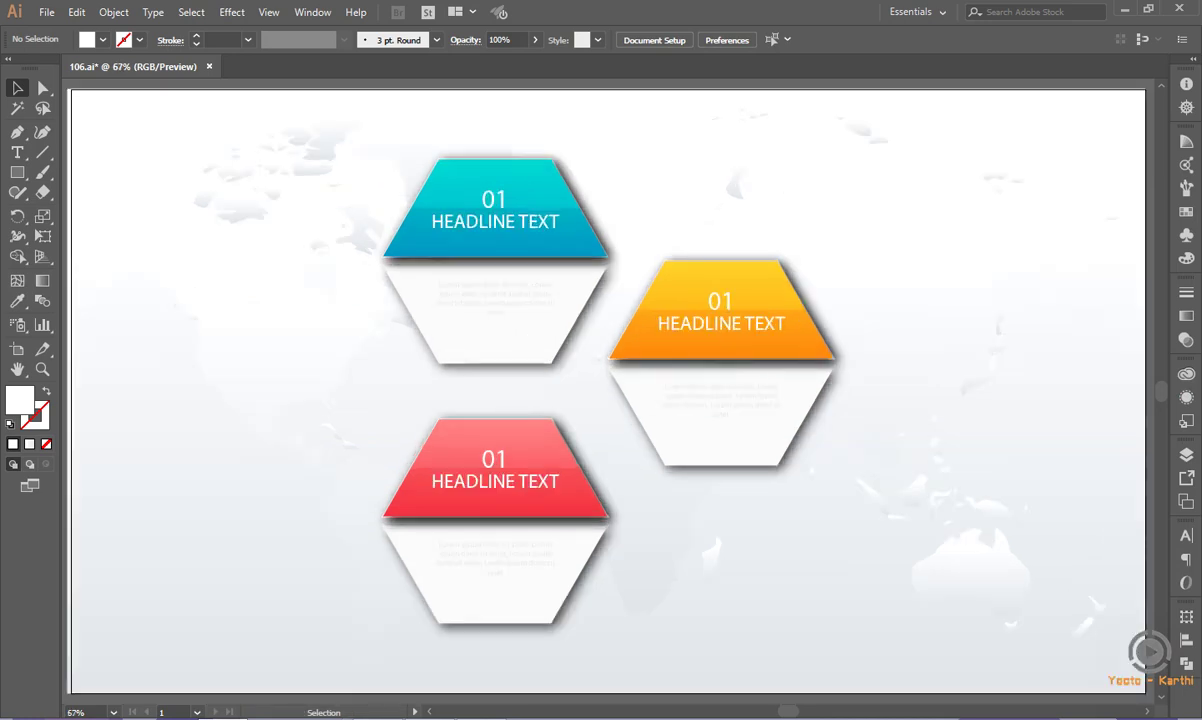